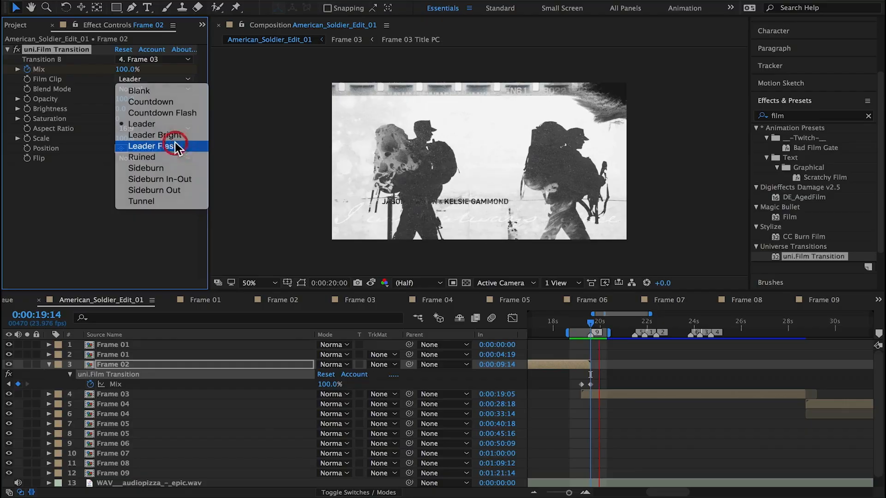
Try the Leader Flash film clip in Frame 02's Film Transition and preview the transition from the first Mix keyframe.
click(174, 143)
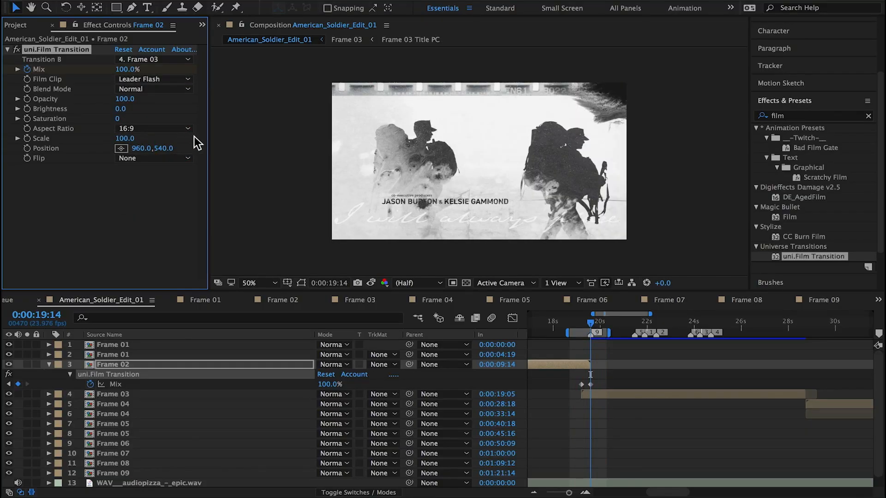
key(space)
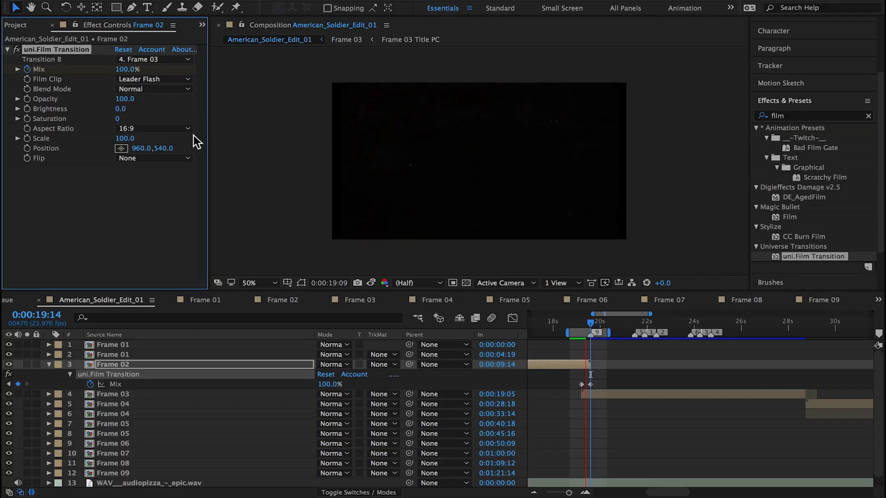
key(j)
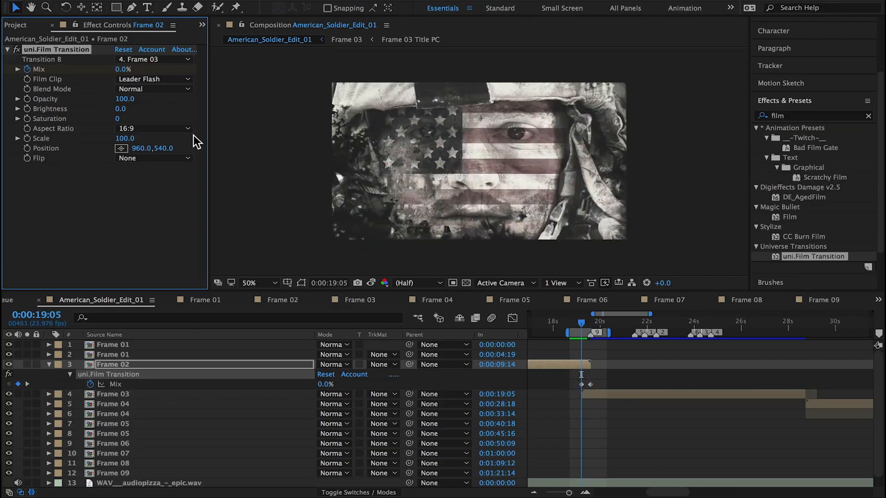
key(space)
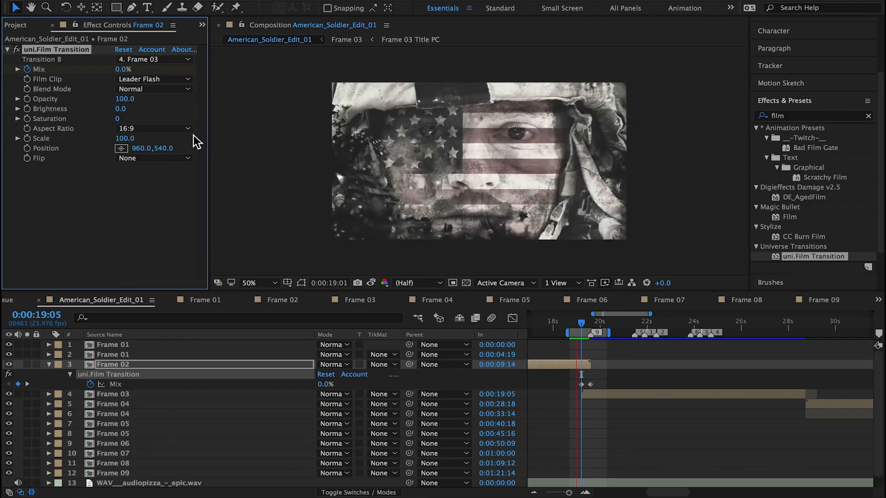
key(space)
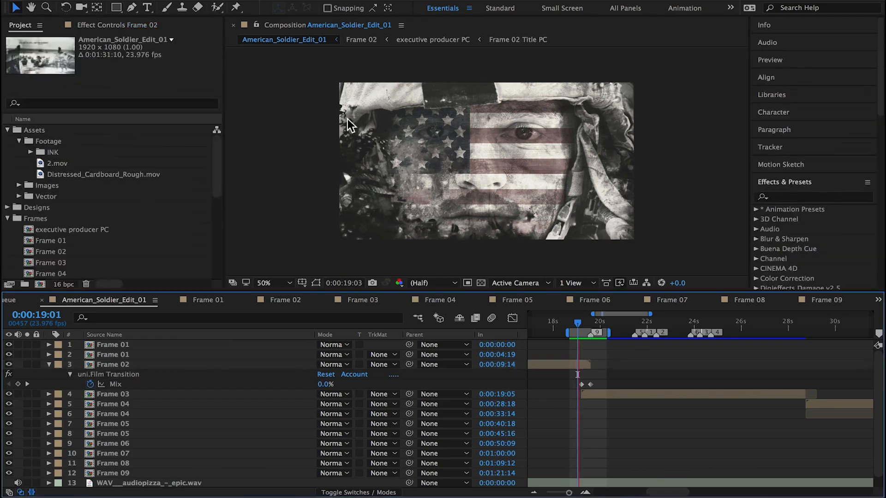
key(space)
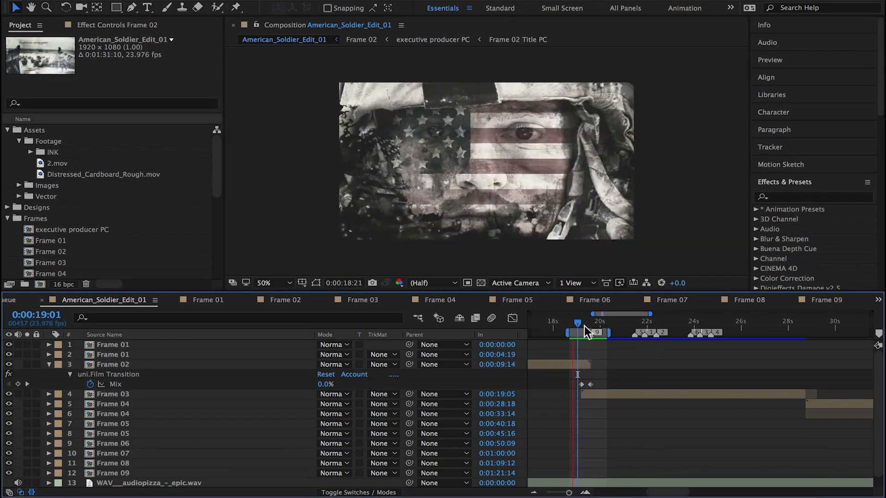
click(580, 321)
drag(580, 321, 582, 321)
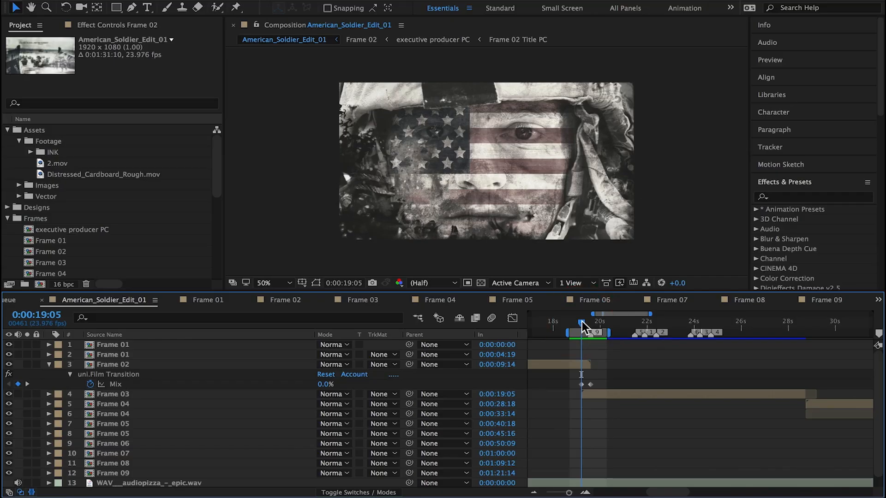
key(space)
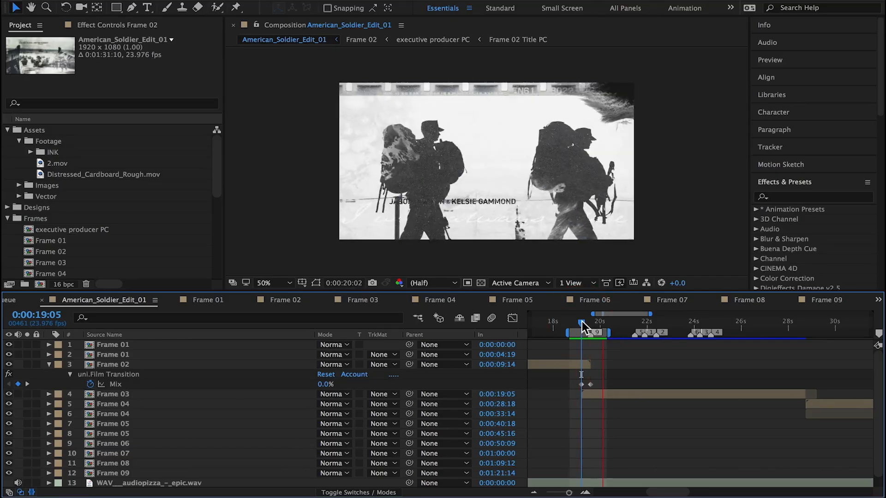
Try the Ruined film clip in Frame 02's Film Transition effect.
click(579, 364)
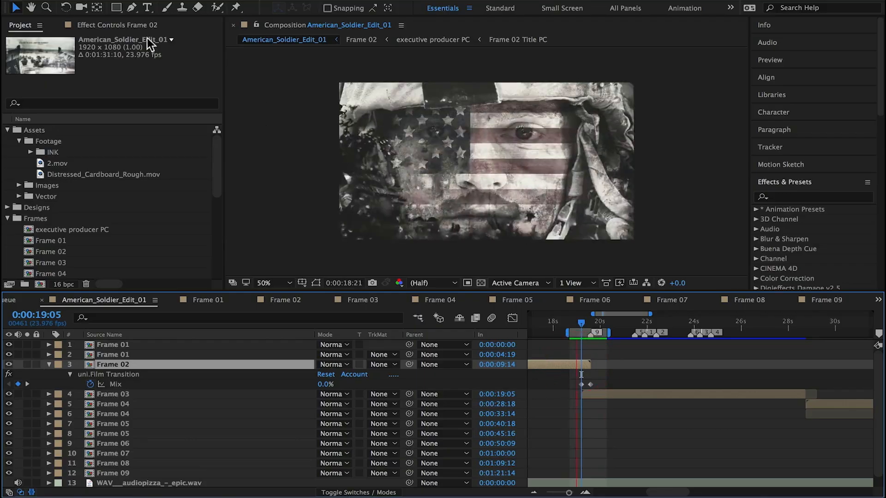
click(119, 25)
click(160, 78)
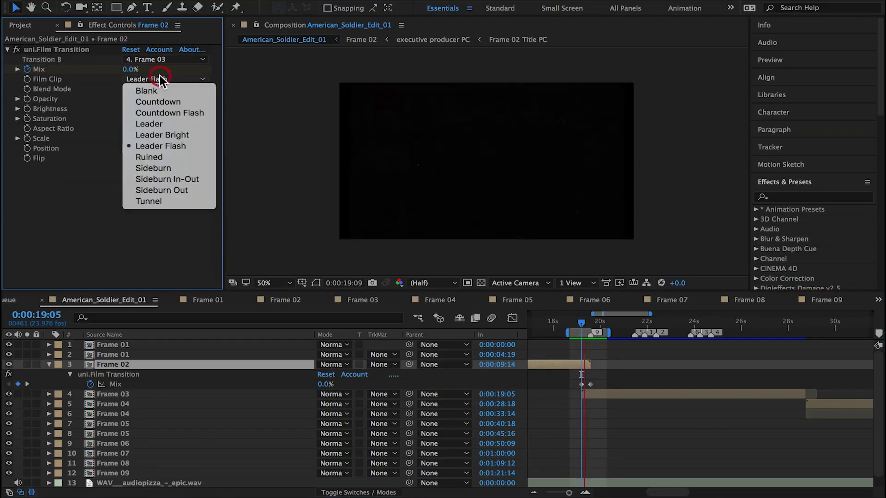
click(171, 157)
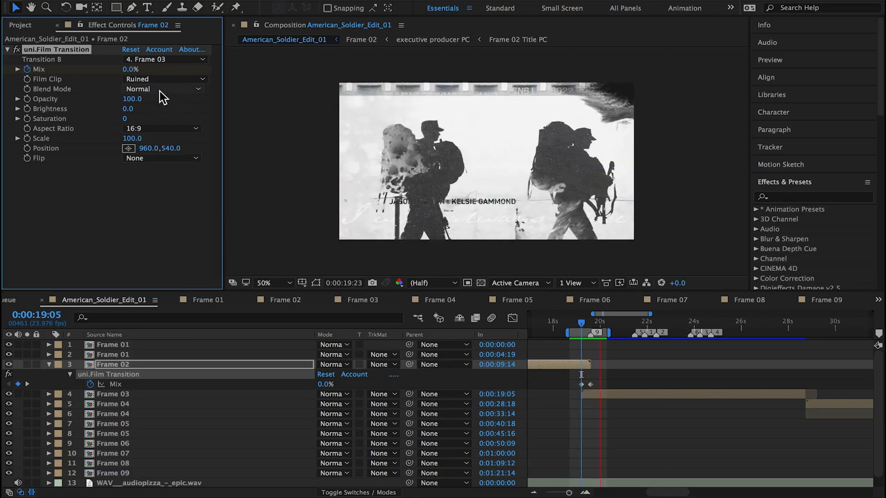
Compare the Multiply, Screen and Overlay blend modes on the Ruined film clip, returning the blend mode to Screen.
click(160, 90)
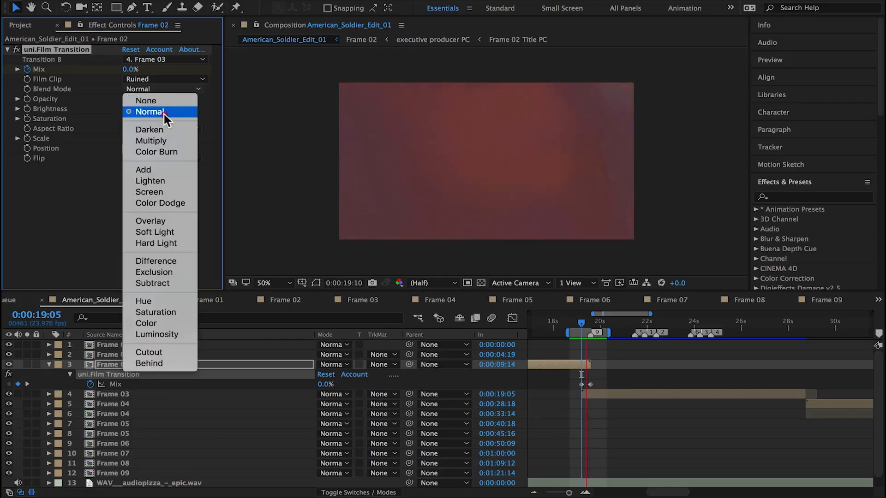
click(168, 139)
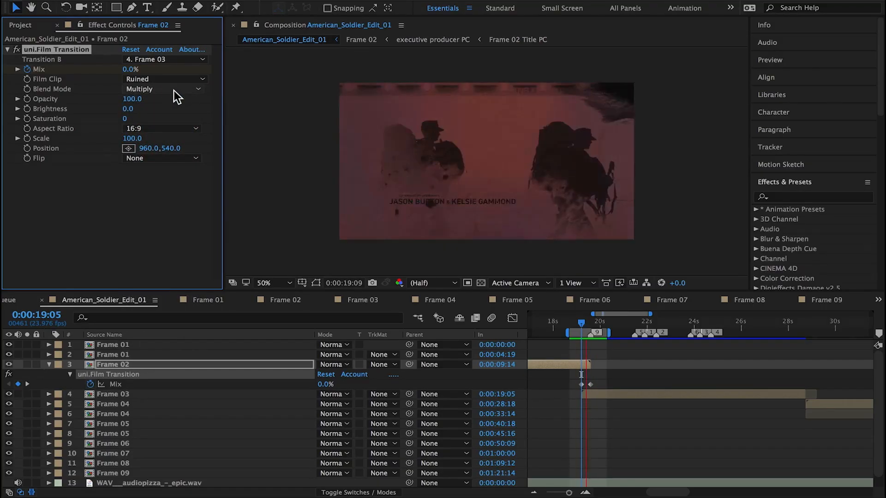
click(173, 90)
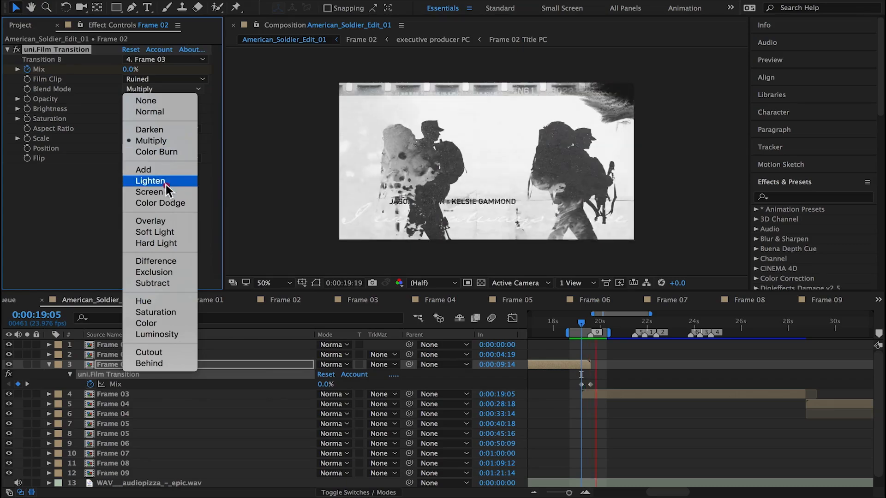
click(165, 190)
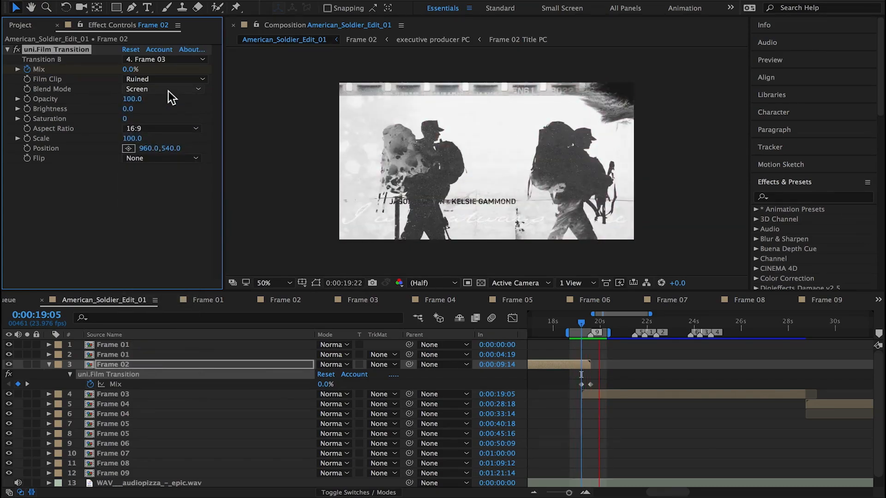
click(168, 90)
click(161, 220)
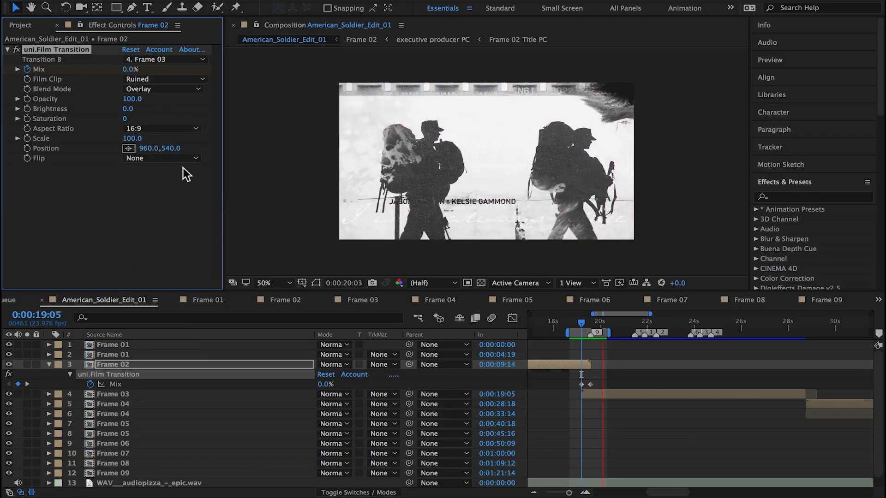
click(158, 92)
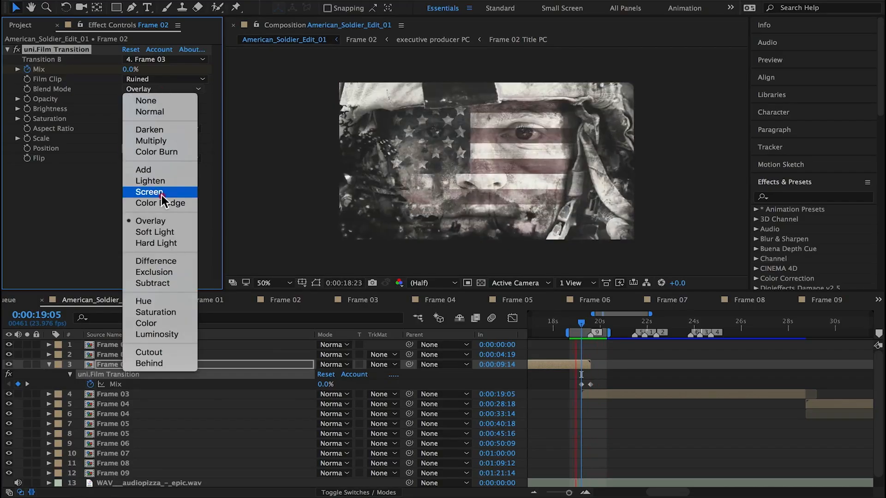
click(162, 192)
Try the Sideburn film clip in the transition with the Normal, Multiply and Overlay blend modes in turn.
click(162, 79)
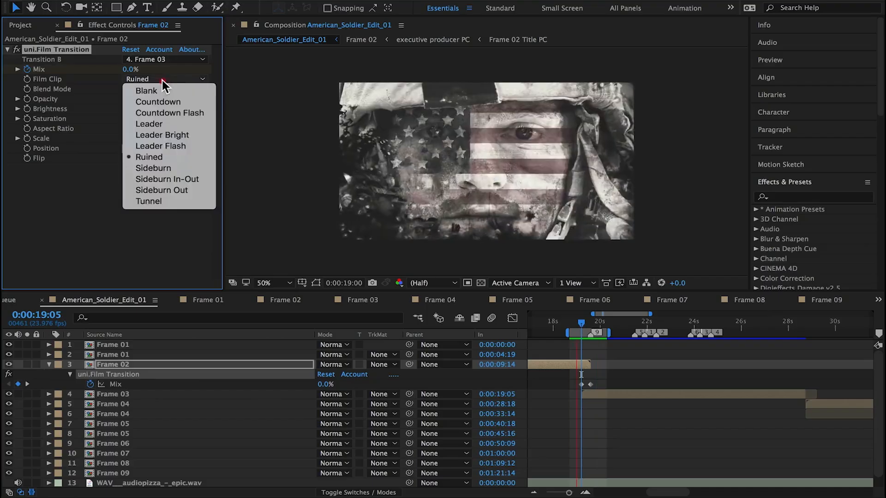
click(163, 171)
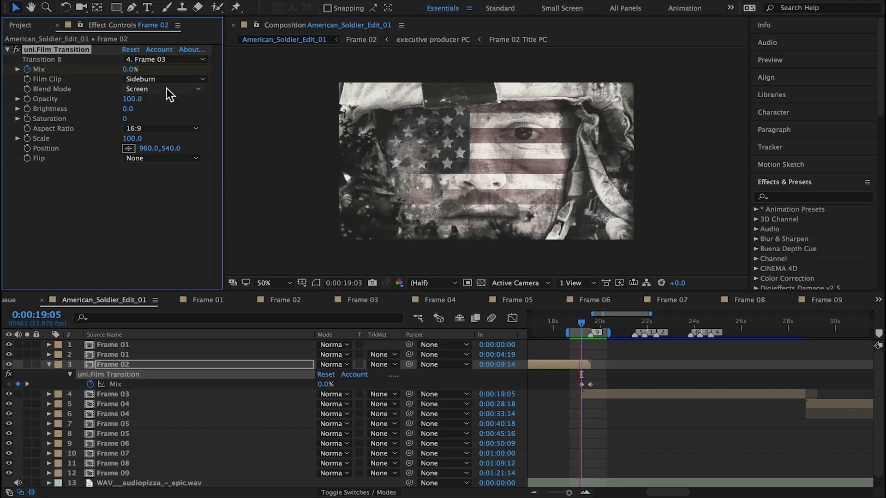
click(167, 88)
click(162, 112)
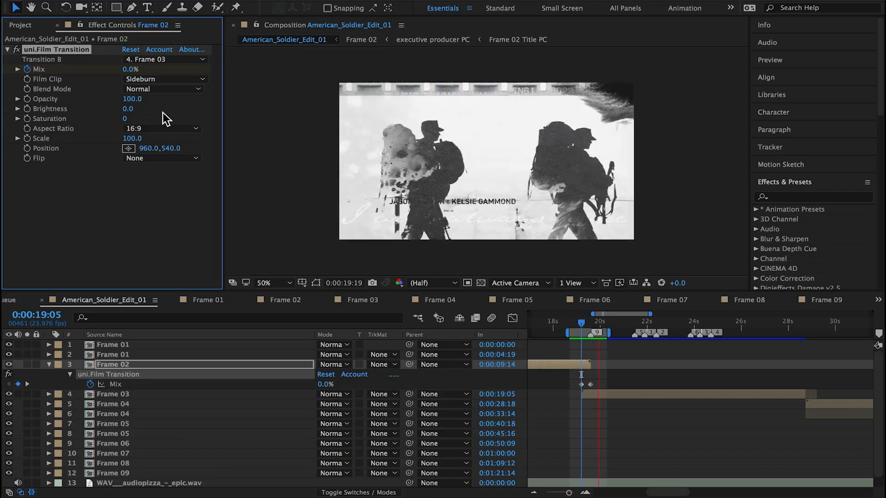
click(159, 88)
click(161, 141)
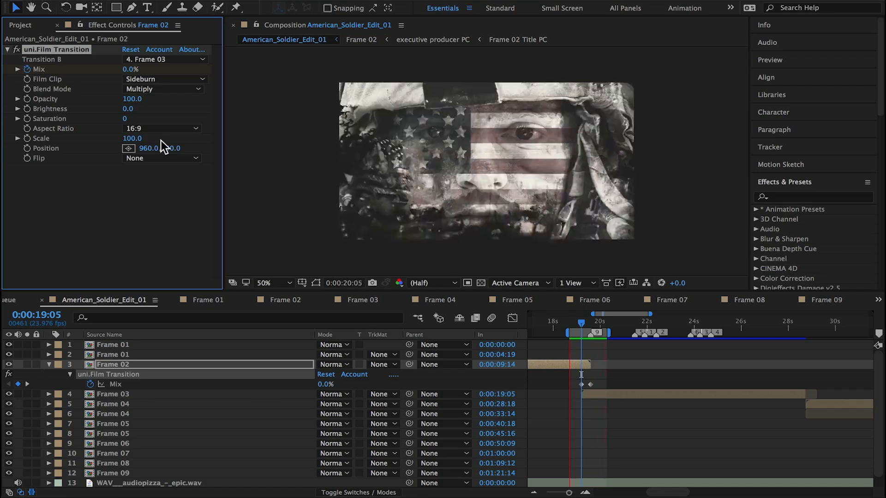
click(154, 90)
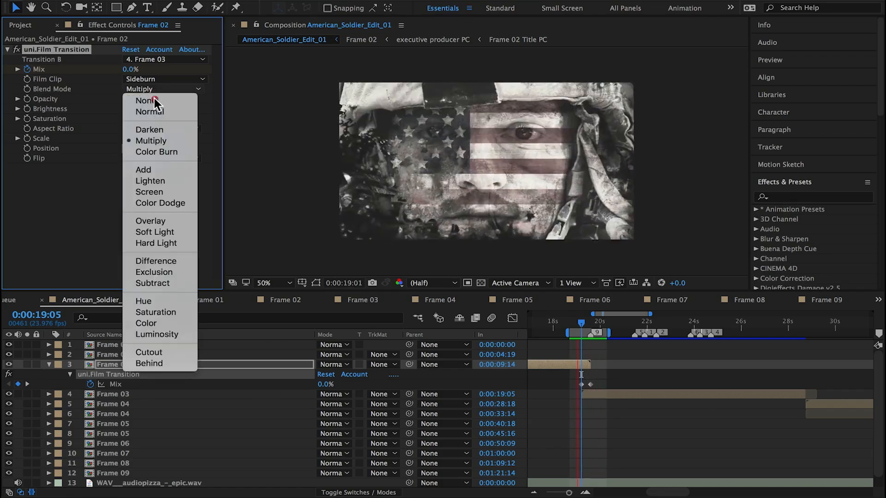
click(152, 221)
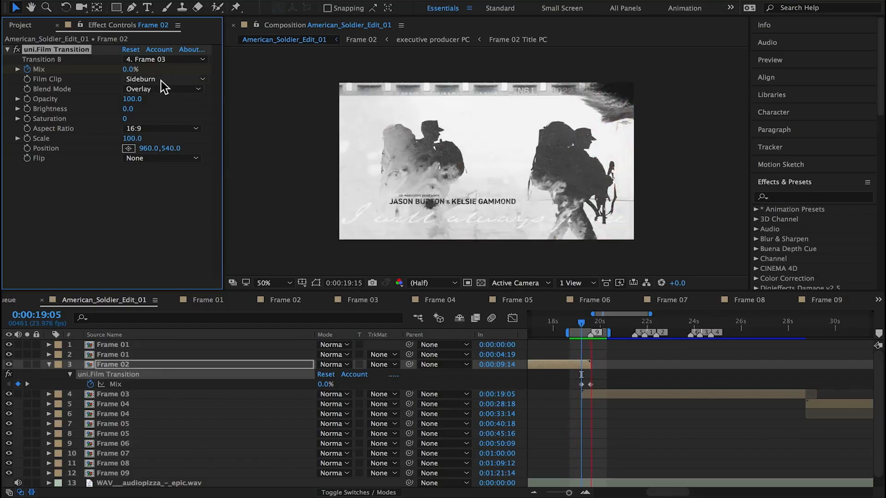
Change the film clip to Sideburn In-Out, compare the Screen and Multiply blend modes, and settle on Screen.
click(161, 80)
click(167, 176)
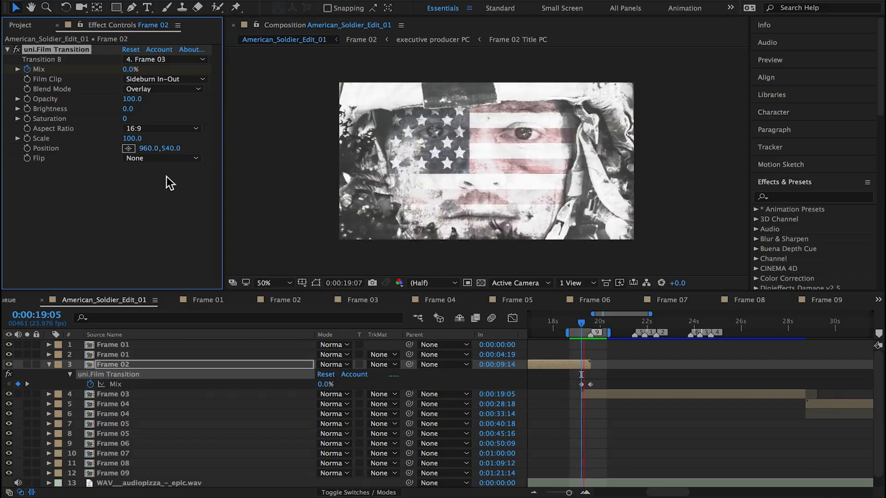
click(165, 89)
click(158, 187)
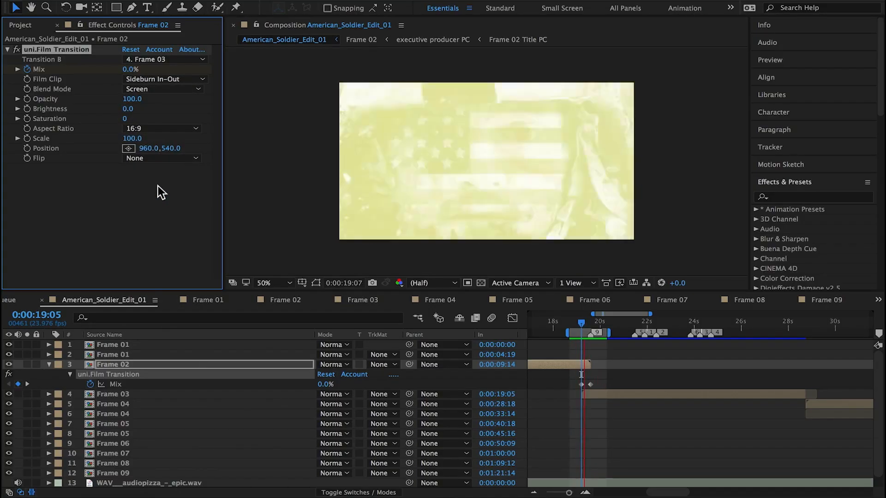
click(160, 88)
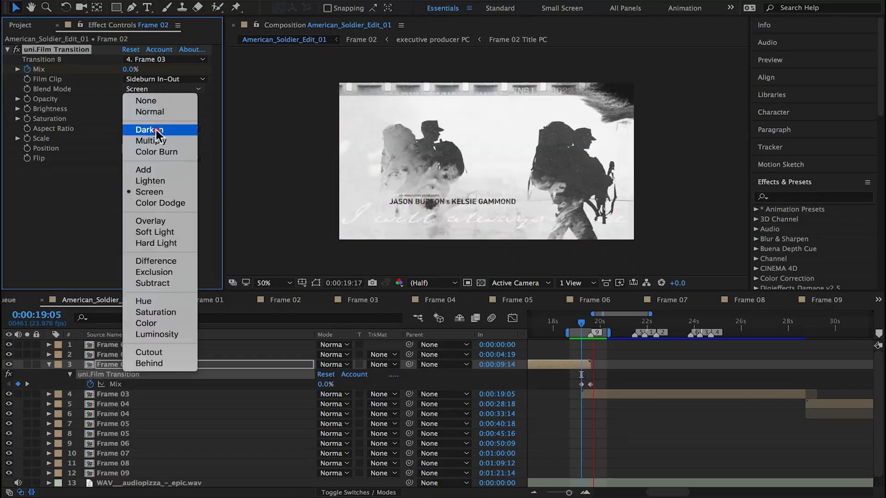
click(155, 140)
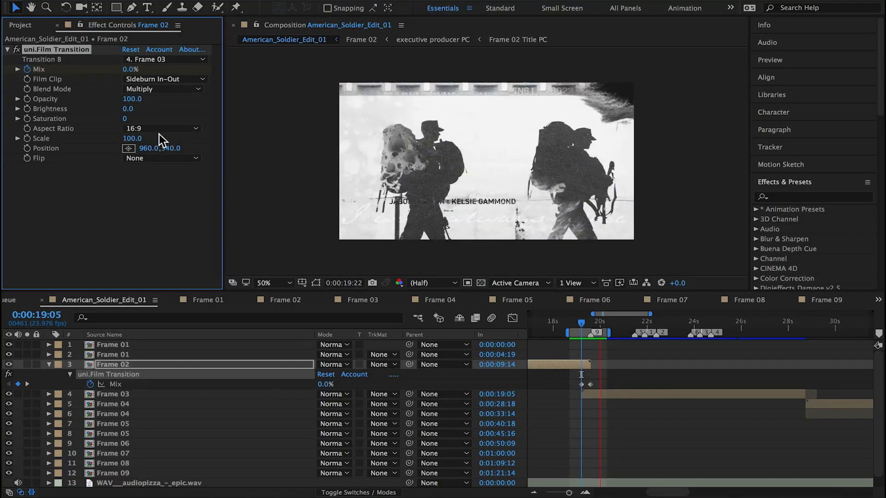
click(158, 88)
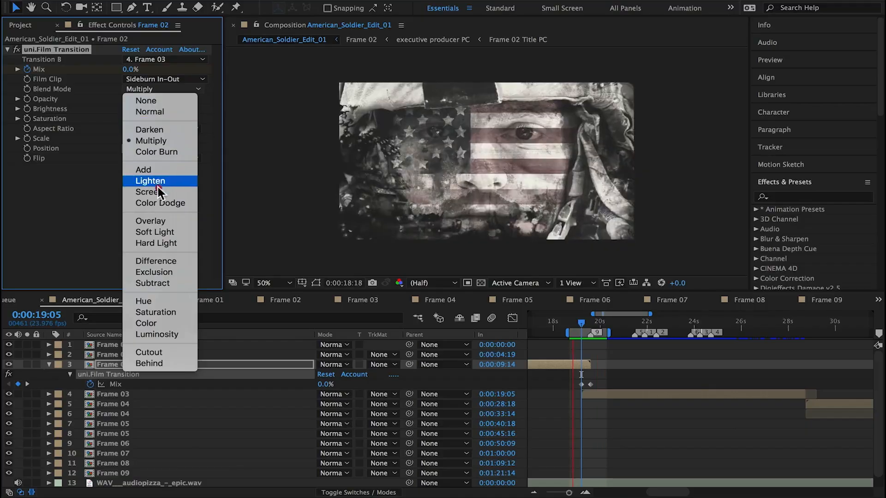
click(158, 190)
key(space)
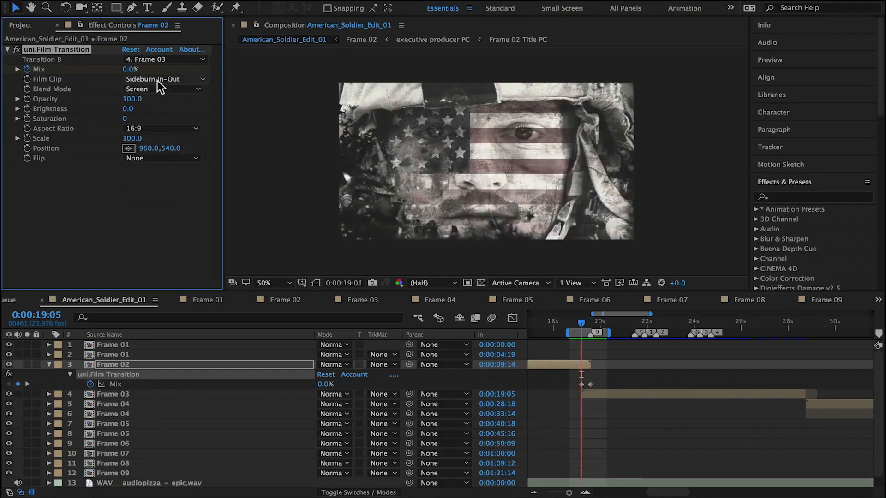
Try Tunnel as the transition's film clip, undo that change and stop the preview.
click(157, 81)
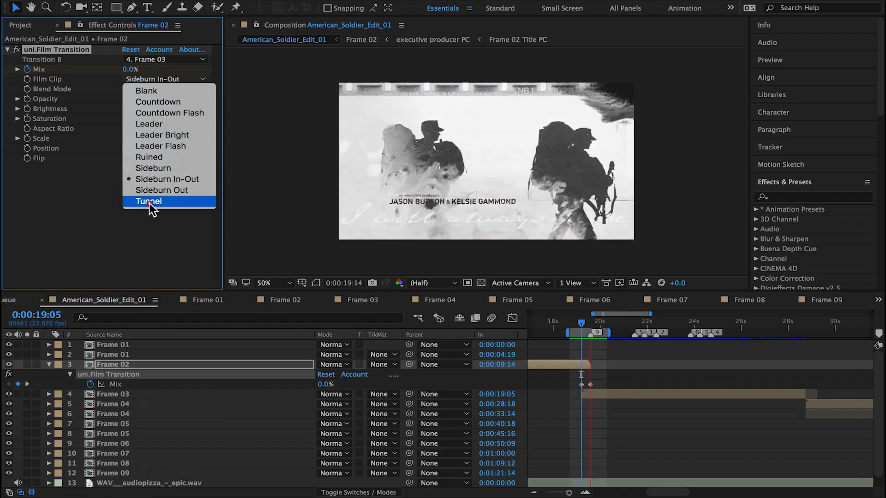
click(148, 201)
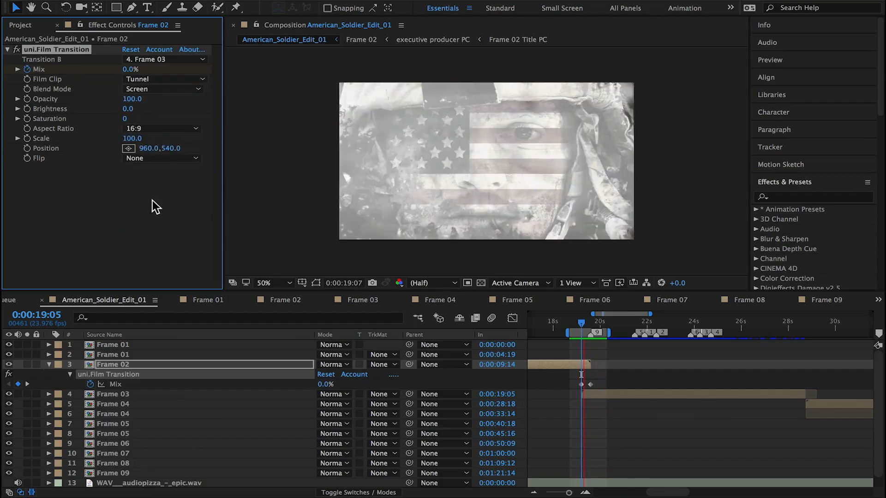
key(ctrl+z)
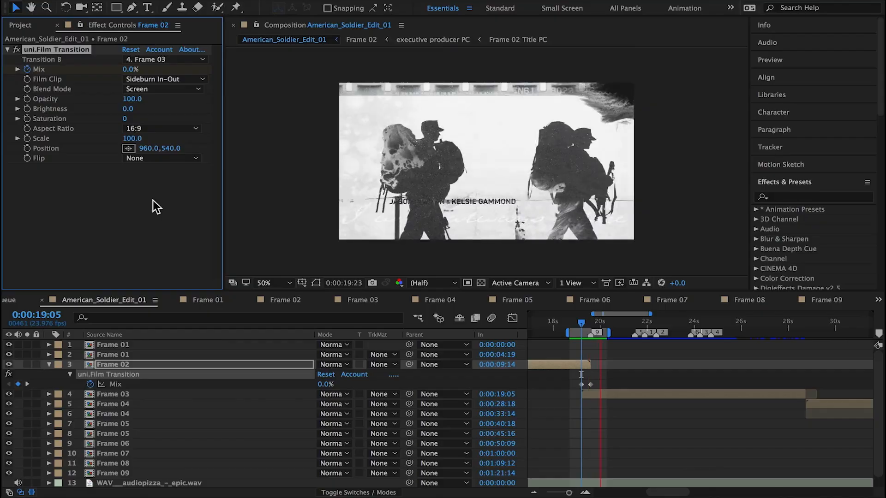
key(space)
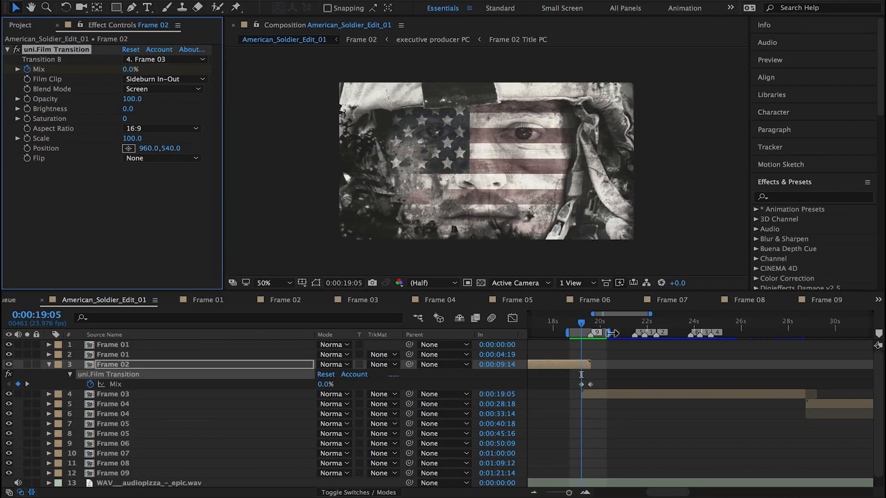
Shift the work area to about 21–23 s on the timeline and open the Frame 03 composition.
drag(574, 333, 635, 332)
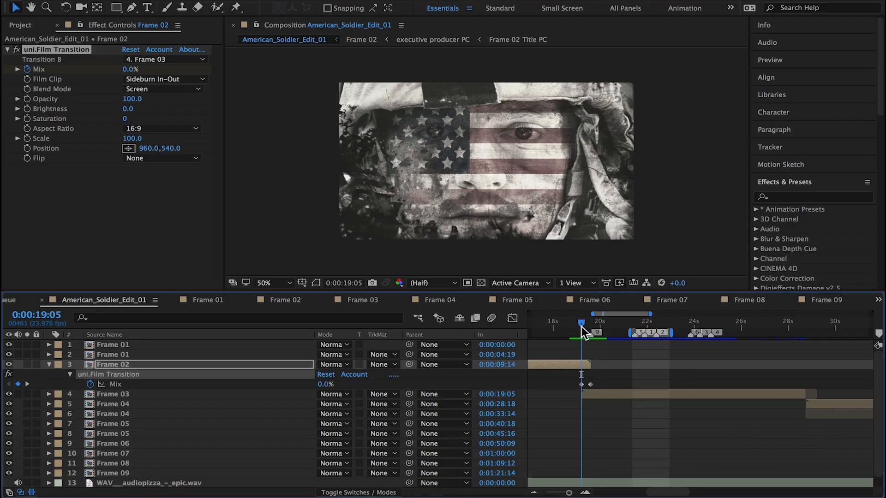
double_click(643, 394)
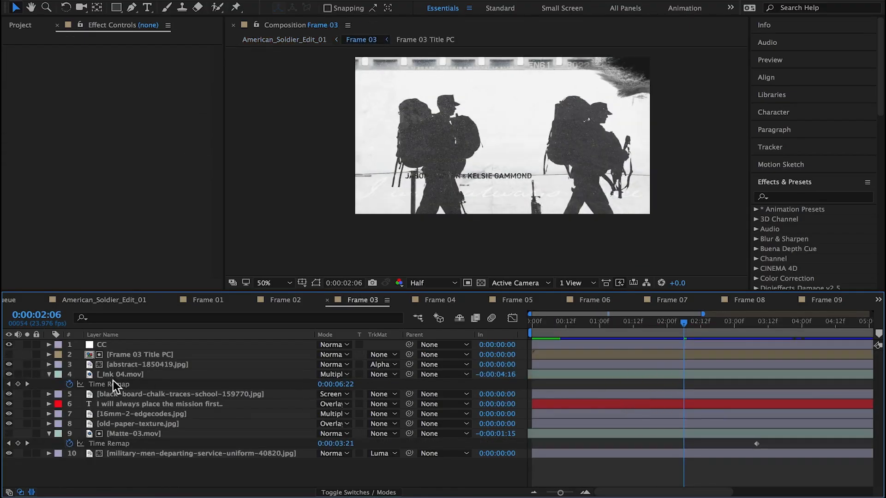
Rename the military-men photo layer as silhouettes and the Matte-03.mov layer above it as ink.
click(49, 374)
click(49, 423)
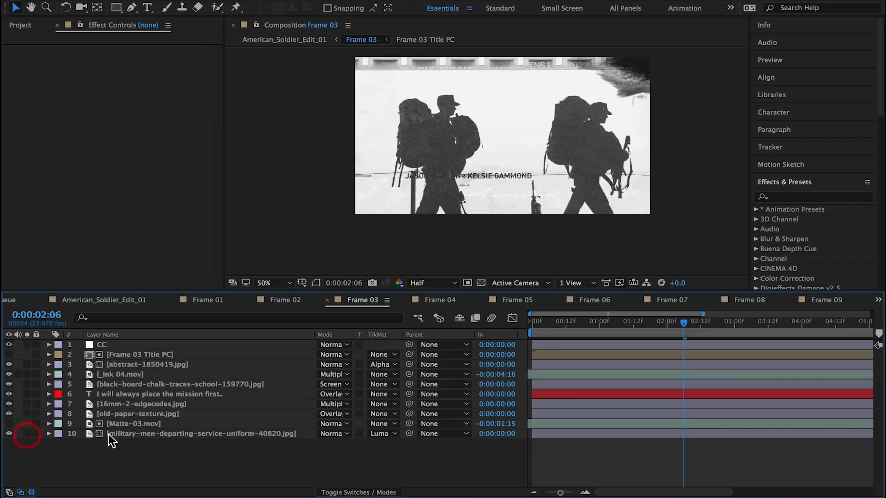
click(108, 434)
key(Return)
text(silouettes)
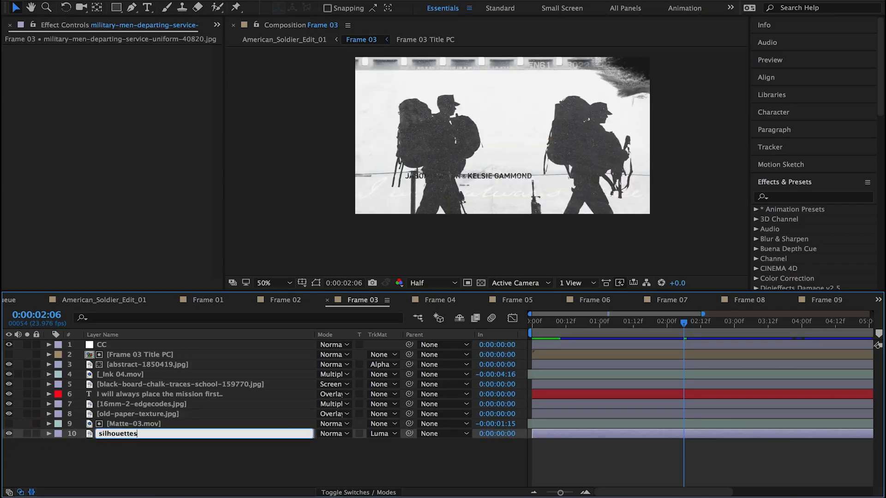
key(Return)
click(20, 425)
key(Return)
text(ink)
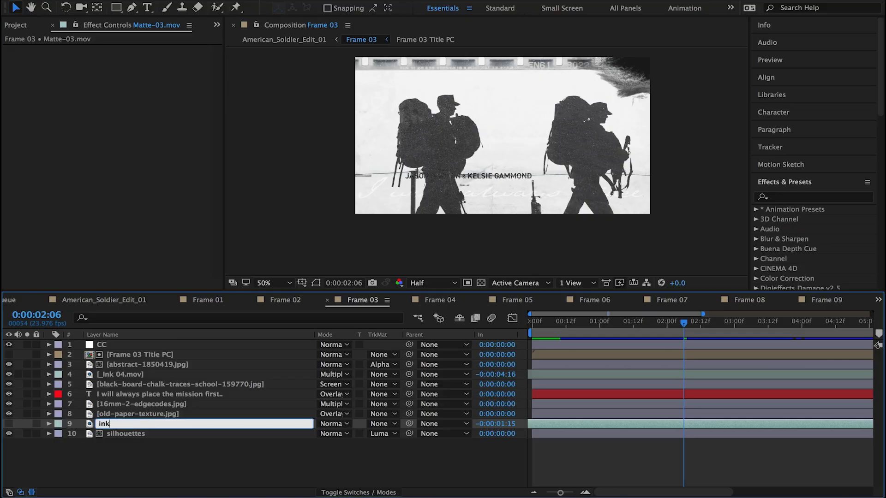
key(Return)
Apply the Motion Tile effect to the silhouettes layer and set its Output Height to 1260.
click(120, 433)
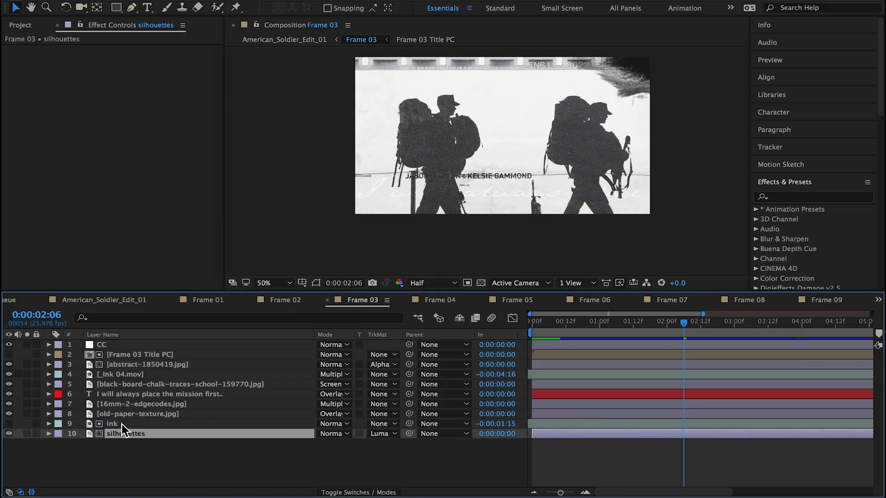
shift+click(121, 425)
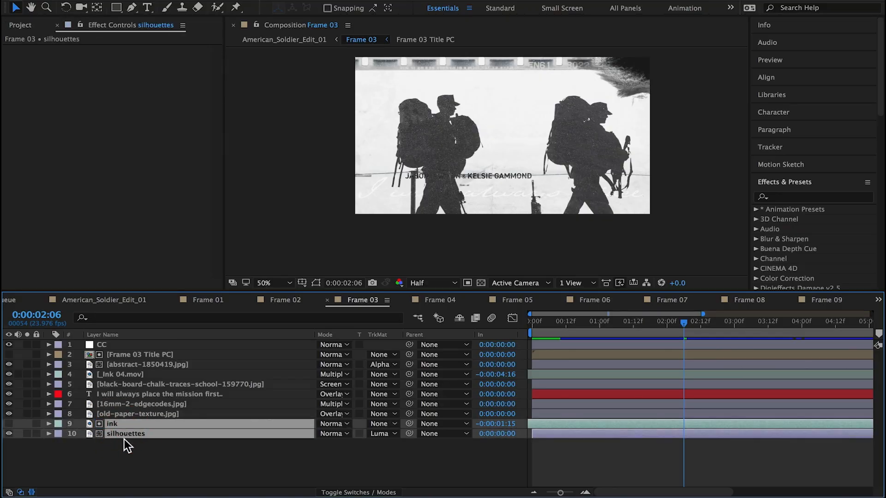
click(124, 435)
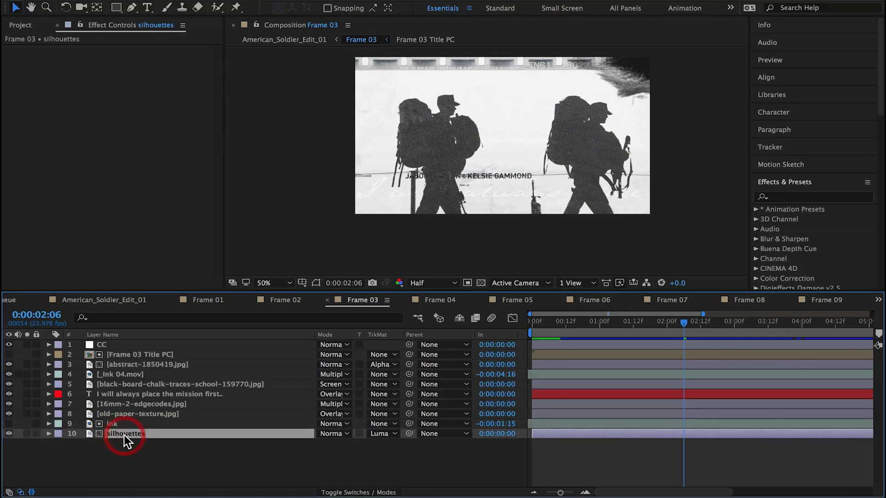
click(278, 1)
mouse_move(402, 384)
click(445, 418)
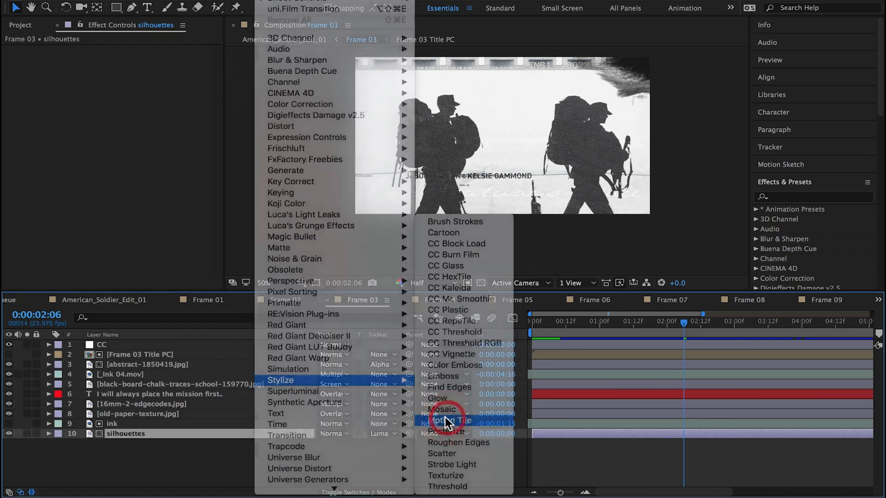
drag(131, 99, 544, 390)
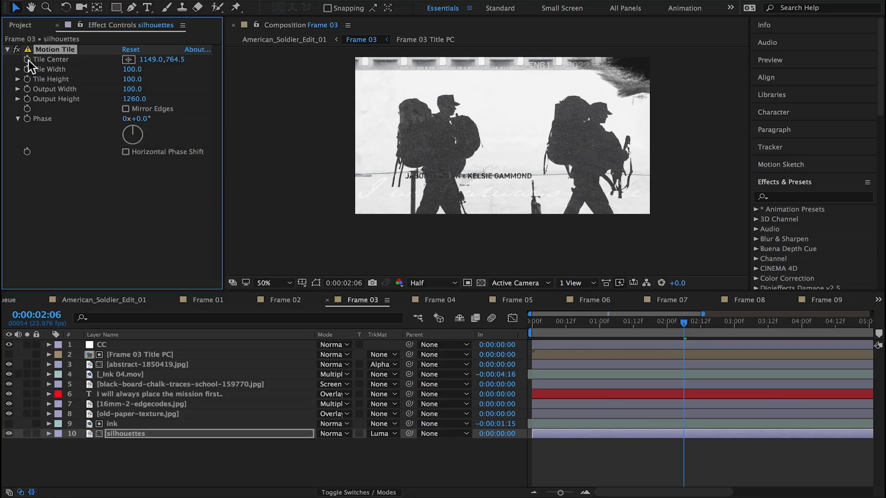
Try keyframing the silhouettes layer's Position from 0:00:02:06 to 800,373 at 0:00:02:09, and remove the keyframes again.
key(p)
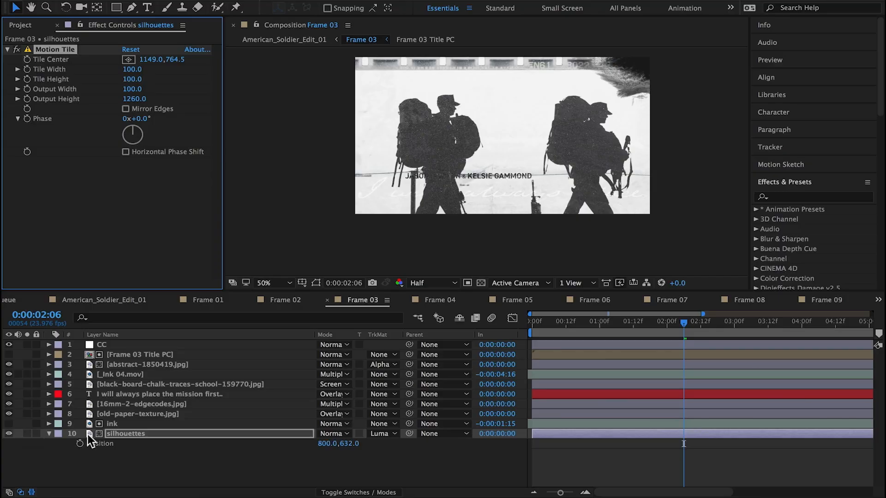
click(80, 443)
click(692, 321)
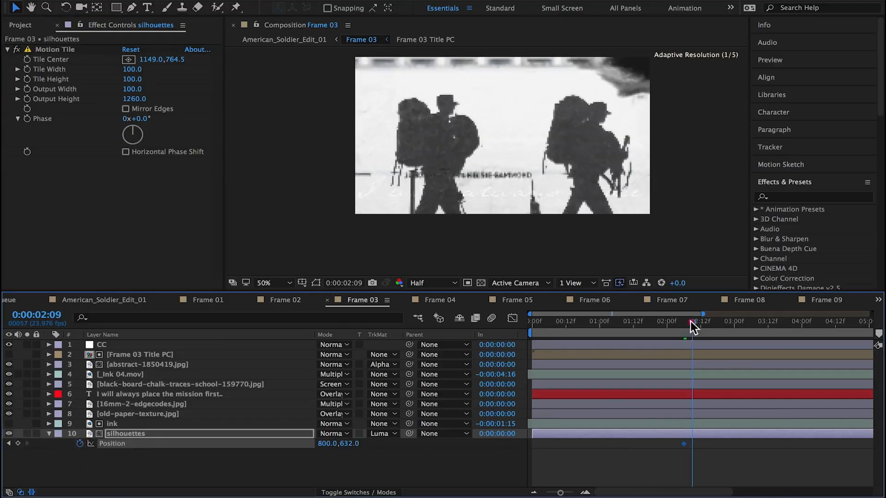
drag(349, 444, 225, 413)
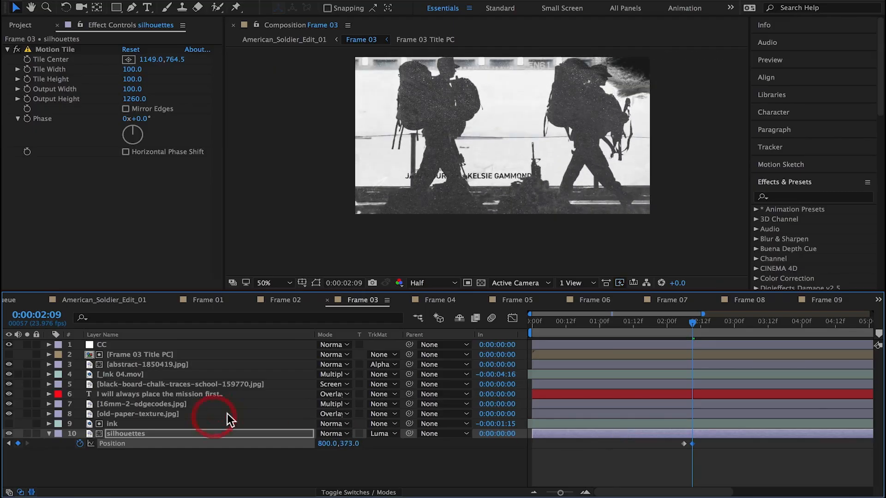
key(super+z)
key(super+z)
click(80, 444)
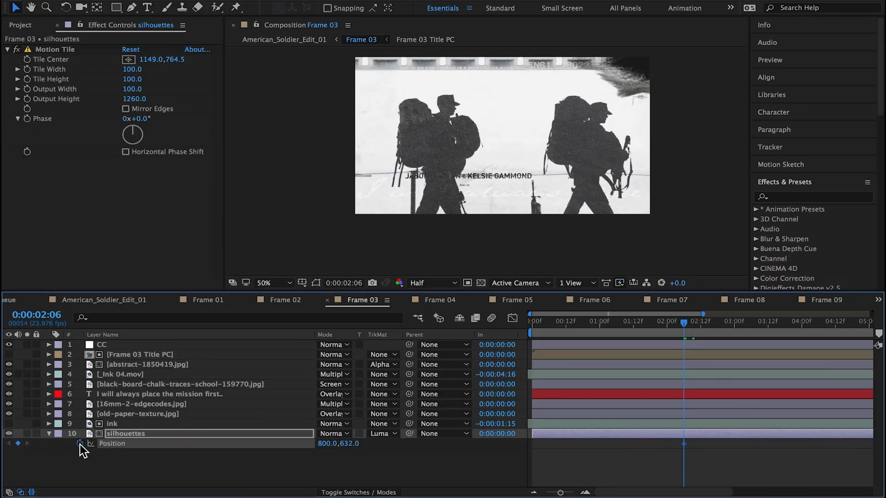
Add the expression wiggle(2,1000) to the silhouettes layer's Position property.
alt+click(80, 444)
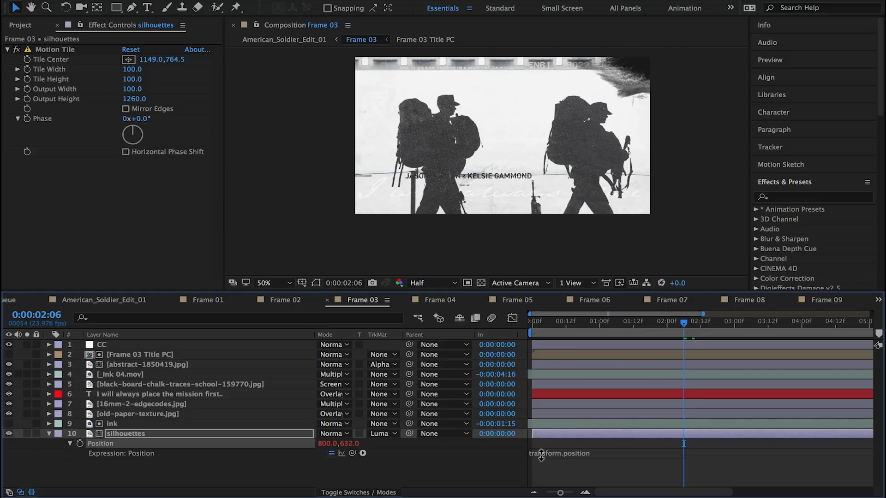
text(wiggl)
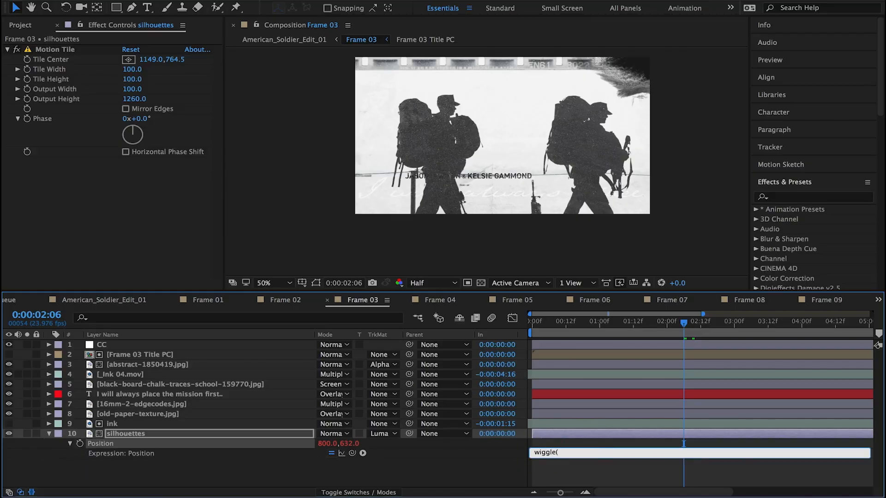
text(e(2,1000))
click(699, 480)
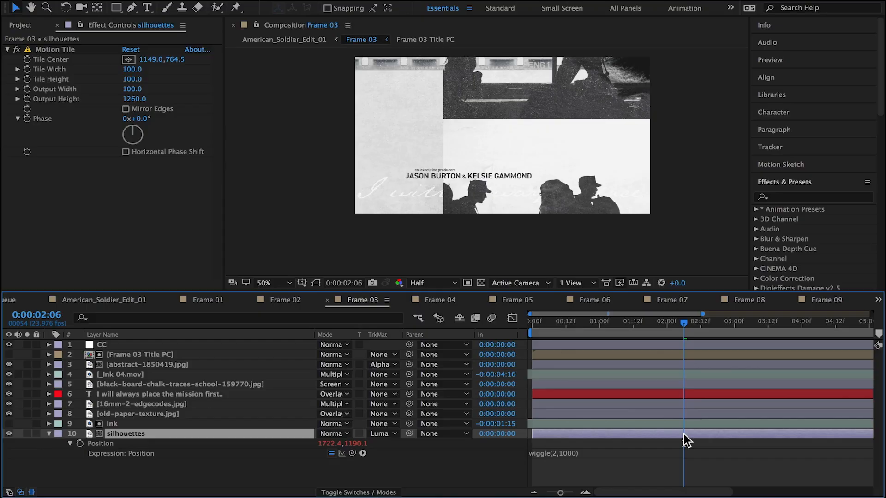
Split the silhouettes layer at 0:00:02:06 and place a duplicate of the ink matte above the new second portion.
key(super+shift+d)
click(113, 433)
key(super+d)
mouse_move(112, 433)
mouse_down()
mouse_move(115, 453)
mouse_move(123, 421)
mouse_up()
click(707, 433)
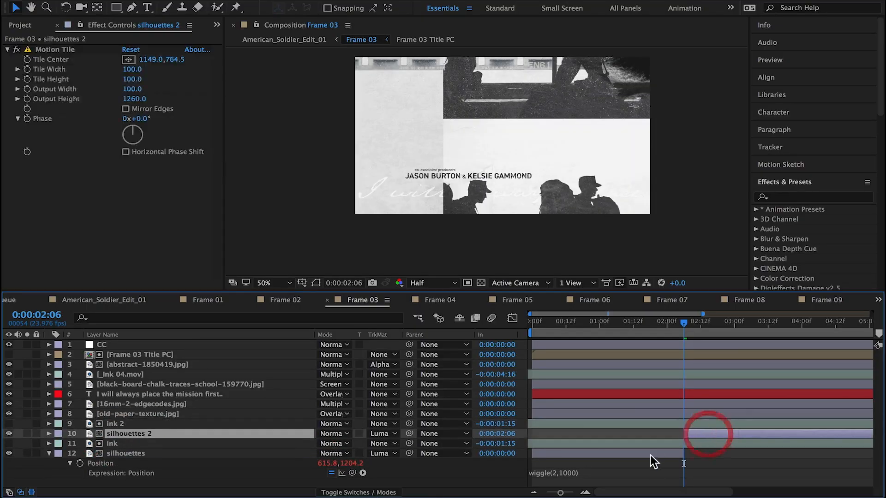
Remove the Position expression from the first silhouettes portion, keeping the time at 0:00:02:06.
click(654, 454)
alt+click(80, 463)
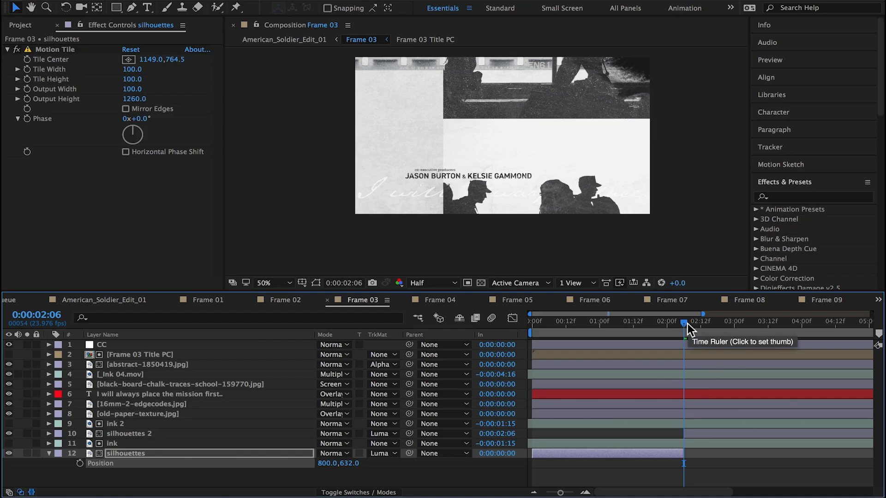
mouse_move(687, 323)
mouse_down()
mouse_move(700, 323)
mouse_move(684, 324)
mouse_up()
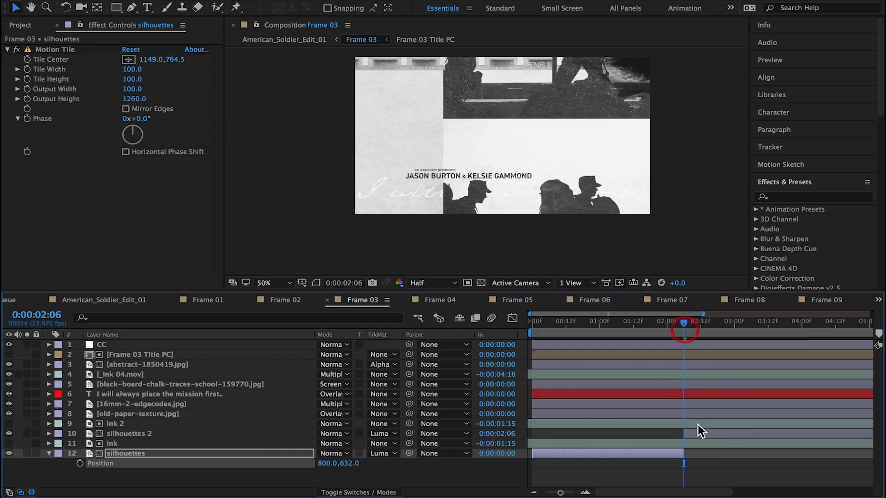
Separate the Position dimensions of silhouettes 2, add wiggle(2,1000) to Y Position, and scrub to 0:00:02:09 to check the motion.
click(698, 431)
key(p)
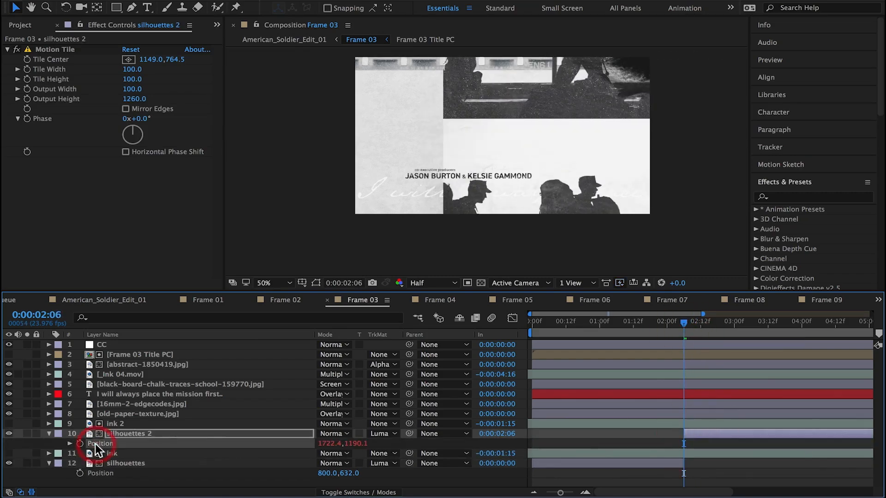
right_click(95, 444)
click(127, 353)
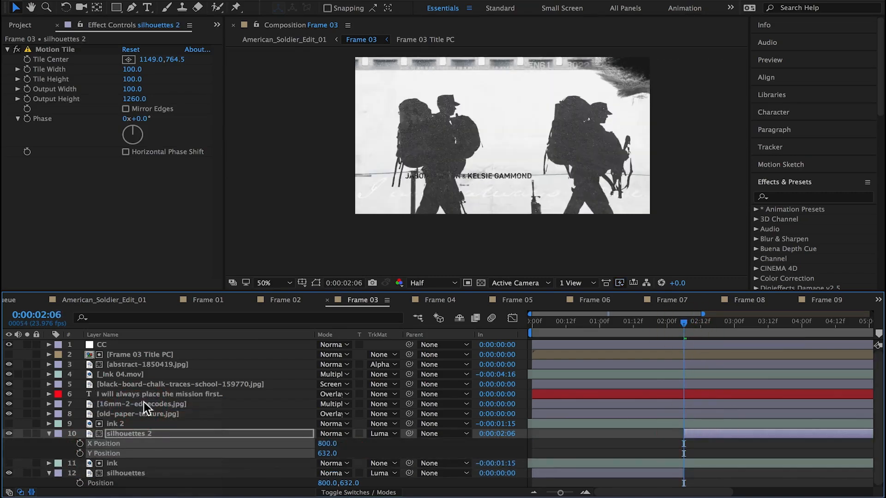
alt+click(79, 453)
text(wiggle(2,1000)
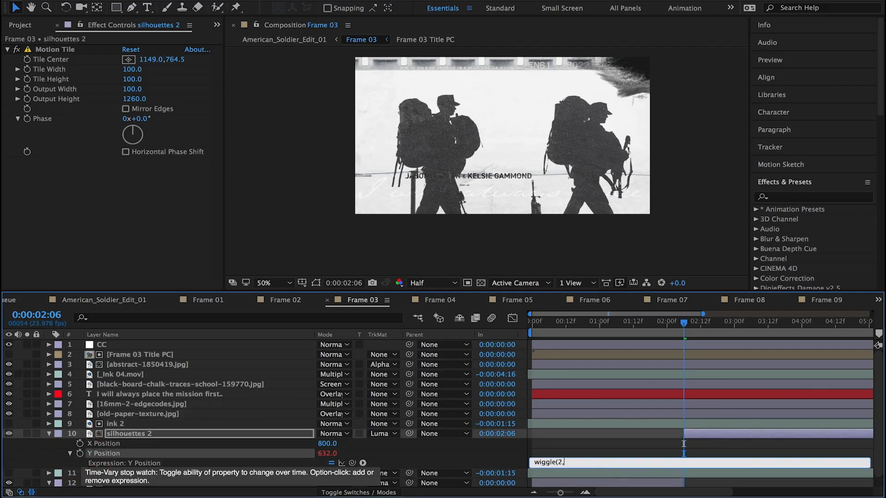
click(727, 453)
mouse_move(679, 324)
mouse_down()
mouse_move(693, 324)
mouse_move(674, 331)
mouse_move(692, 330)
mouse_up()
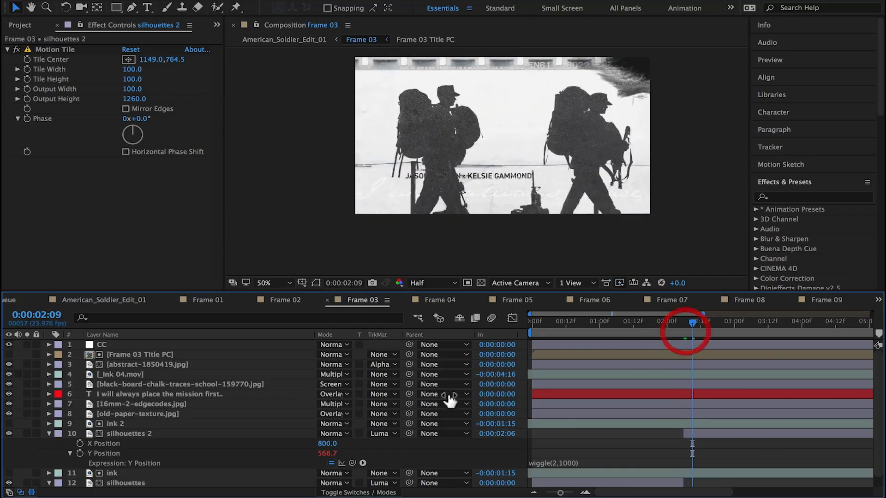
Pre-compose both silhouettes layers and their ink mattes as Frame 03 Footage and open the new composition.
click(118, 424)
shift+click(122, 483)
right_click(123, 482)
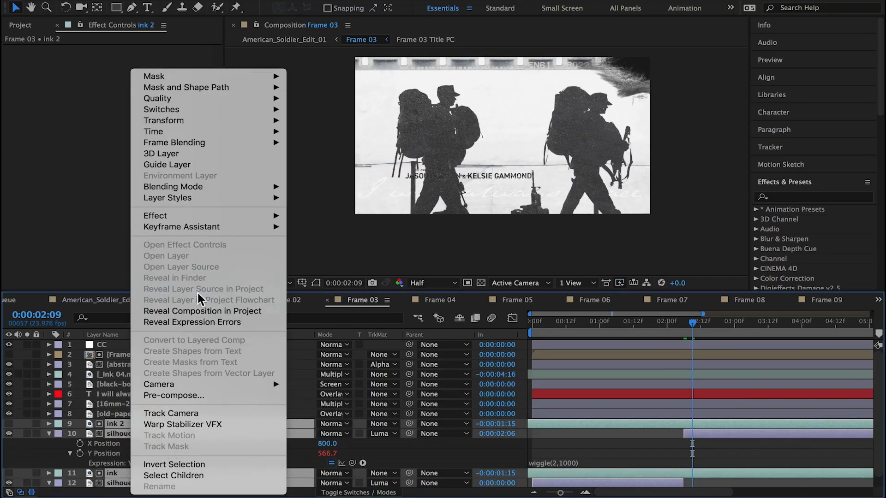
click(190, 395)
text(Frame)
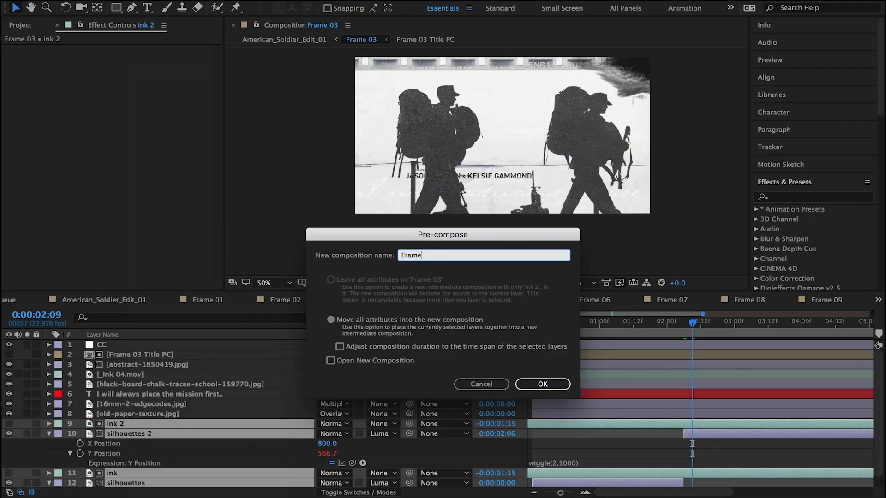
text( 03 Footage)
key(Return)
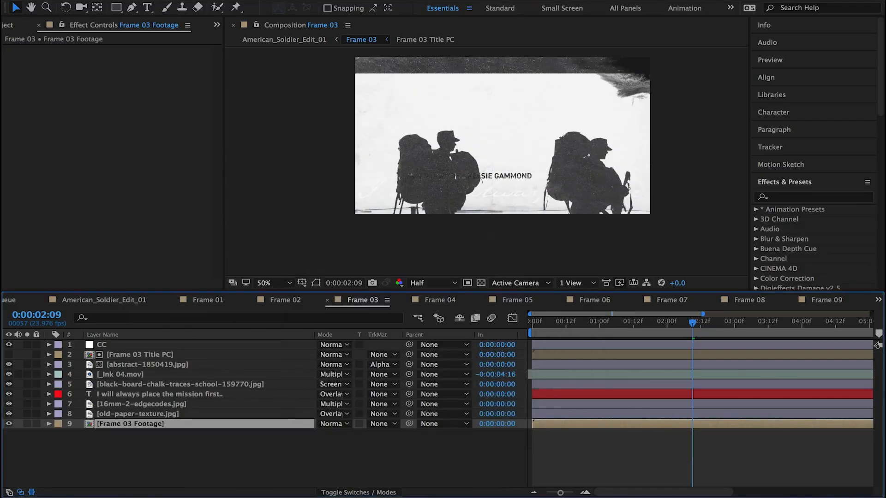
double_click(119, 424)
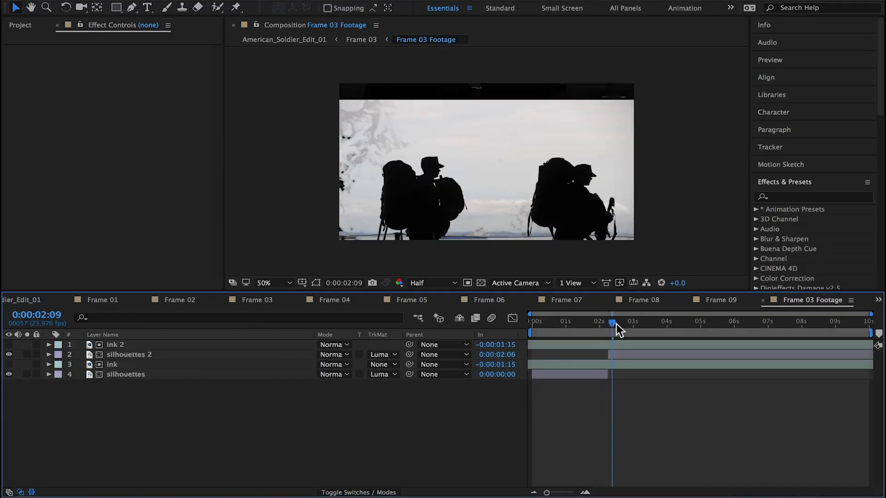
Set the time to 0:00:21:21 in American_Soldier_Edit_01 and switch back to the Frame 03 Footage composition.
click(21, 300)
drag(641, 323, 643, 323)
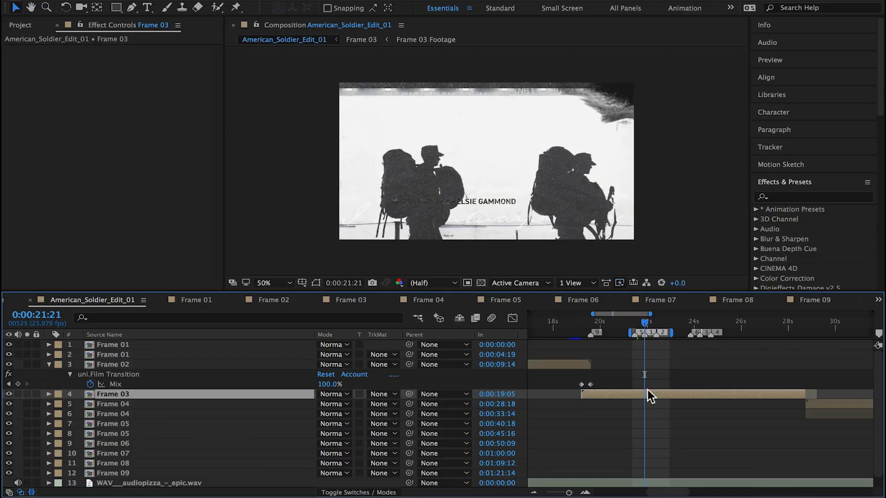
click(877, 300)
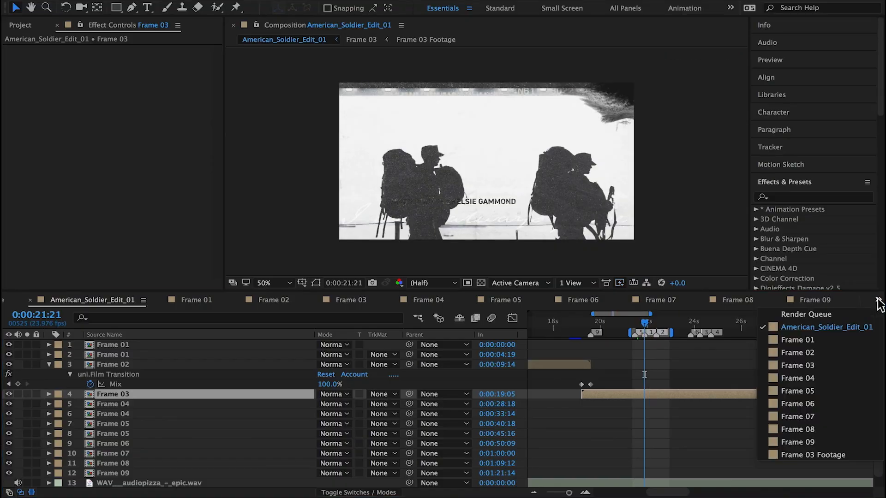
click(827, 454)
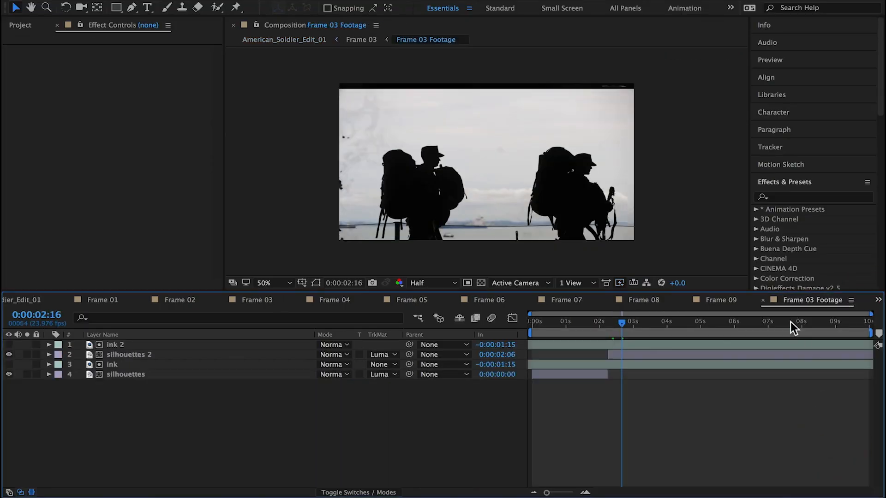
Split the silhouettes 2 layer at 0:00:02:16 and put a duplicate ink matte above the new portion.
click(628, 354)
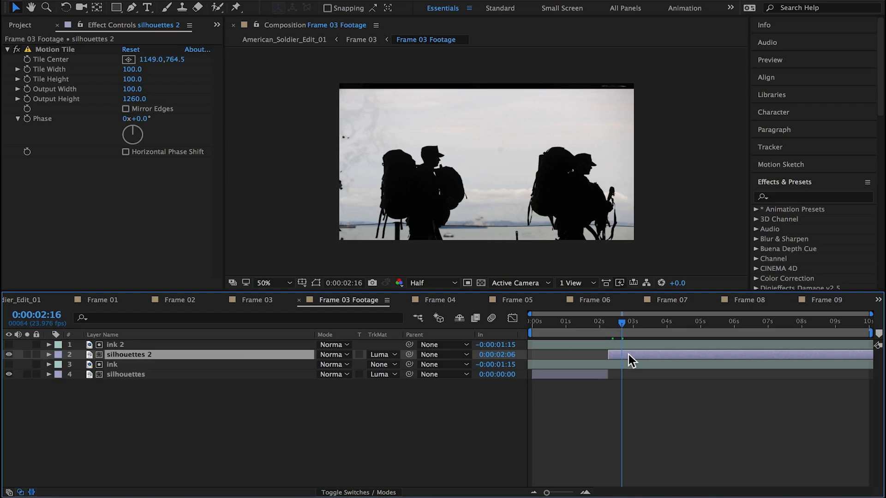
key(ctrl+shift+d)
drag(119, 356, 123, 342)
click(640, 355)
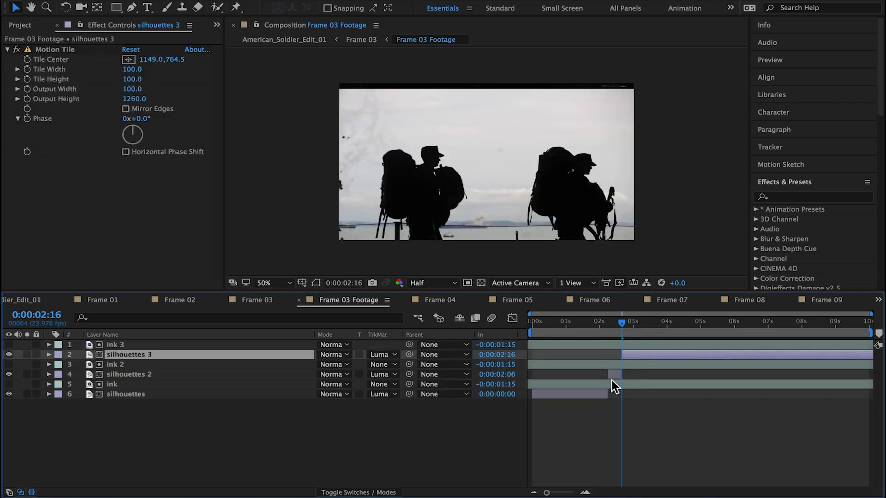
Trim silhouettes 2 to end at about 0:00:02:11 and fill the gap up to 0:00:02:16 with a duplicate of the original silhouettes layer.
click(614, 322)
drag(622, 374, 673, 387)
click(593, 394)
key(super+d)
drag(534, 386, 618, 392)
drag(672, 385, 621, 385)
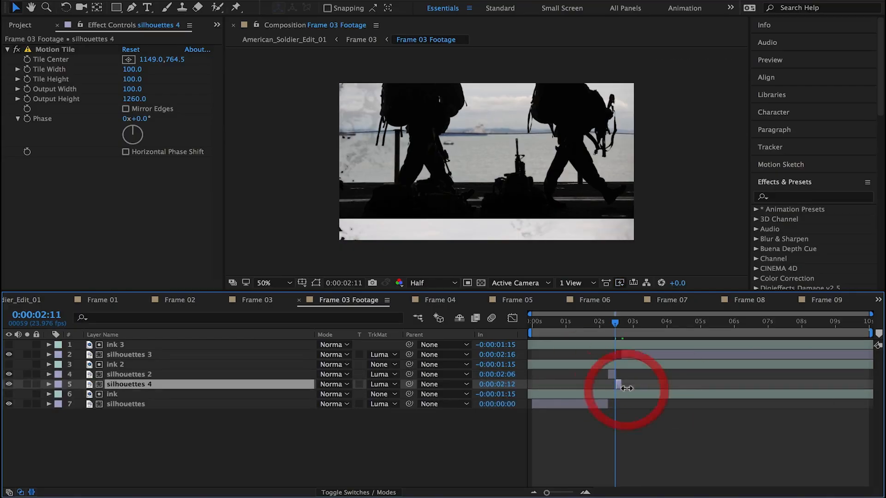
Duplicate the silhouettes 3 layer together with its ink 3 matte, and select the new silhouettes copy.
click(643, 354)
shift+click(645, 345)
key(super+d)
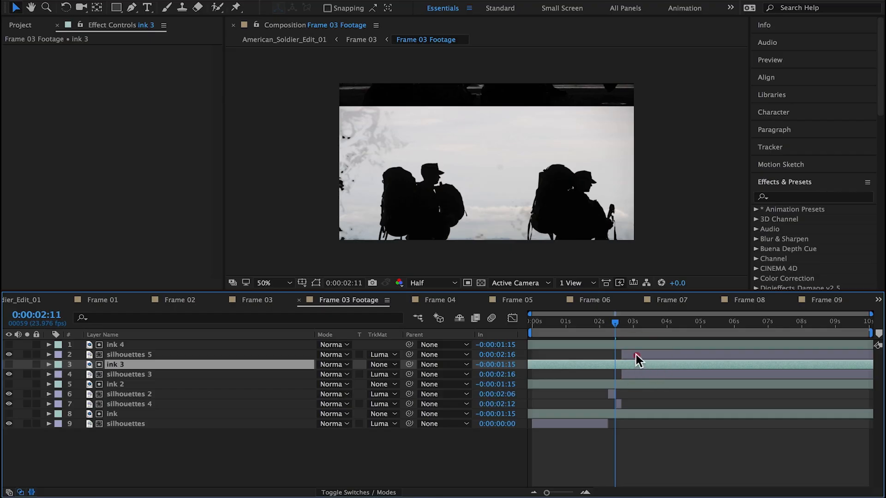
click(639, 355)
Scrub American_Soldier_Edit_01 around the 22-second markers and return to Frame 03 Footage with its time at 0:00:02:16.
click(55, 298)
click(648, 323)
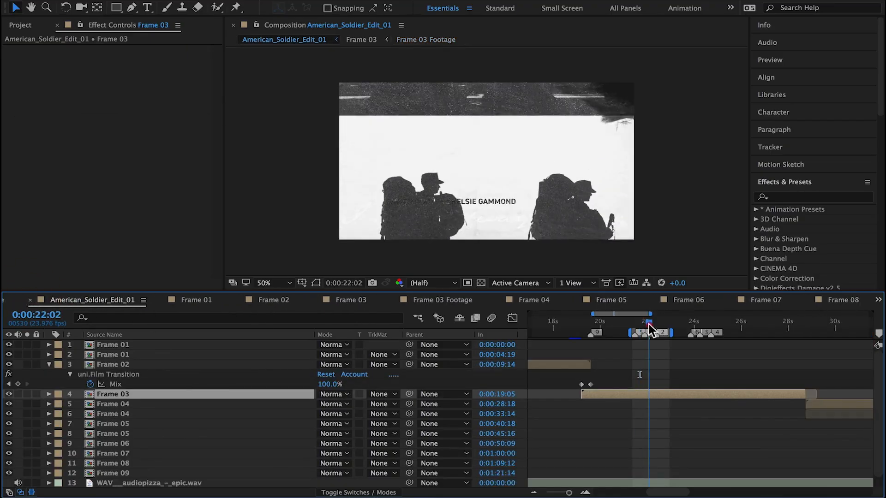
drag(649, 324, 644, 323)
click(436, 300)
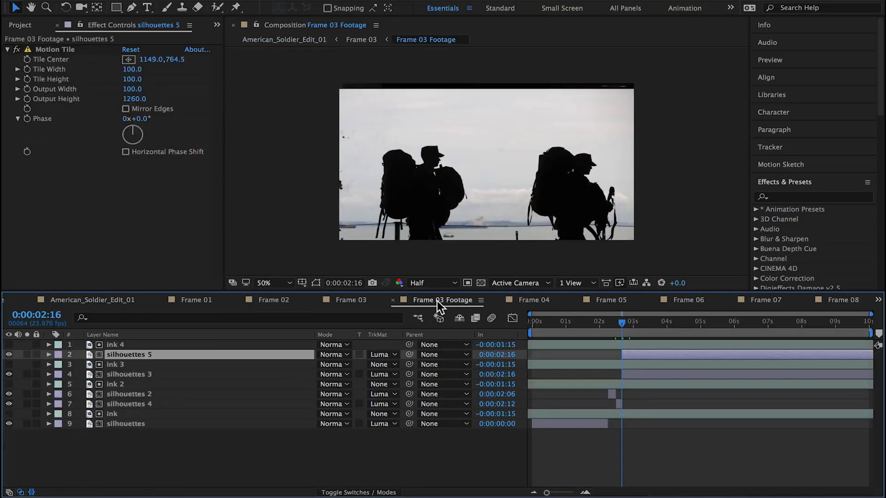
Start silhouettes 5 at 0:00:03:04 to match the edit's next marker, and trim silhouettes 3 to end shortly before the 3-second mark.
click(110, 300)
click(655, 323)
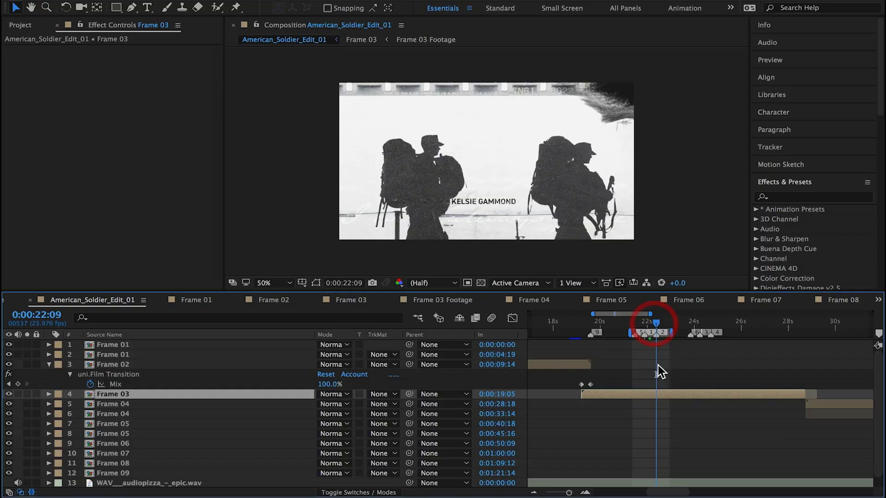
click(442, 300)
drag(614, 355, 636, 372)
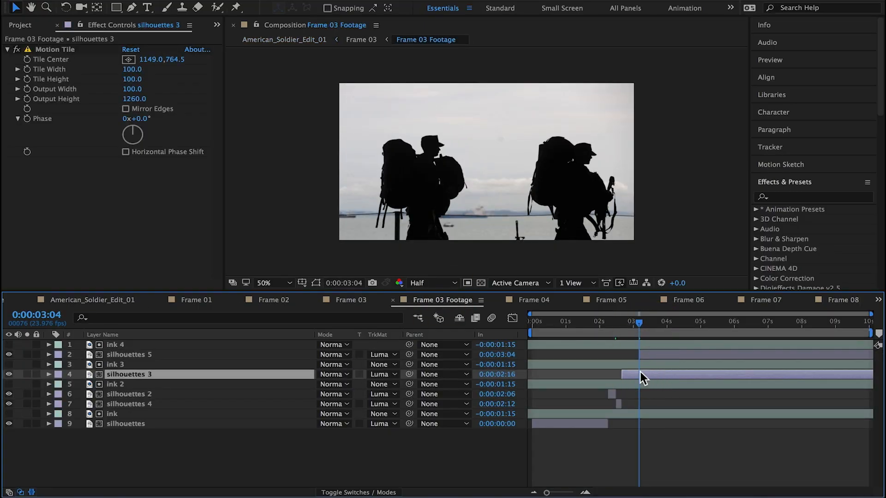
key(alt+])
click(635, 376)
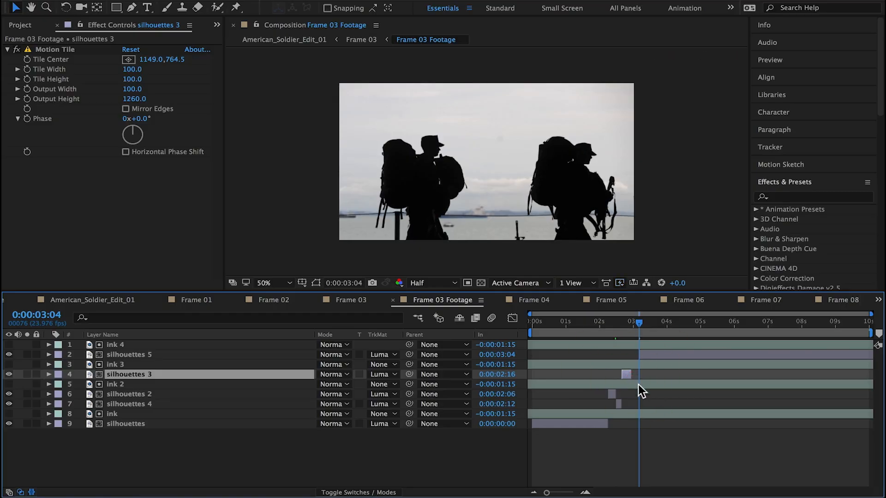
click(625, 389)
Set the track matte to None on silhouettes 2 through 5 and delete the ink 2, ink 3 and ink 4 layers.
click(160, 405)
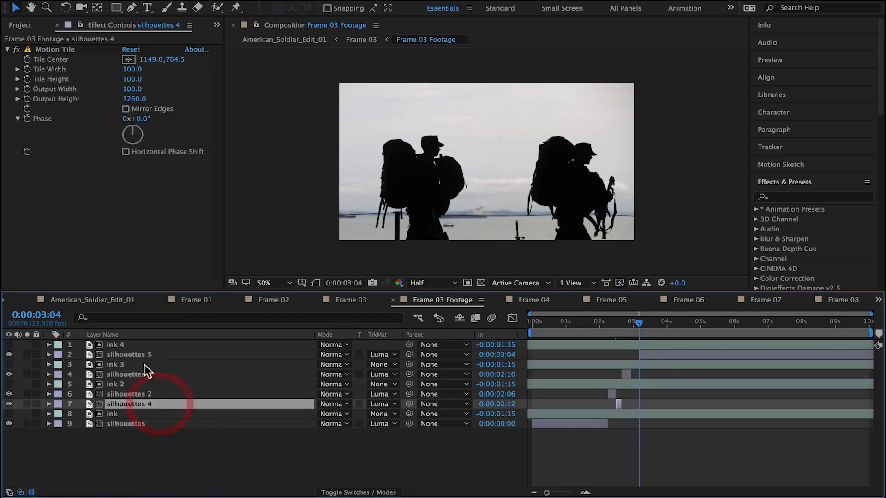
shift+click(137, 356)
click(380, 354)
click(386, 364)
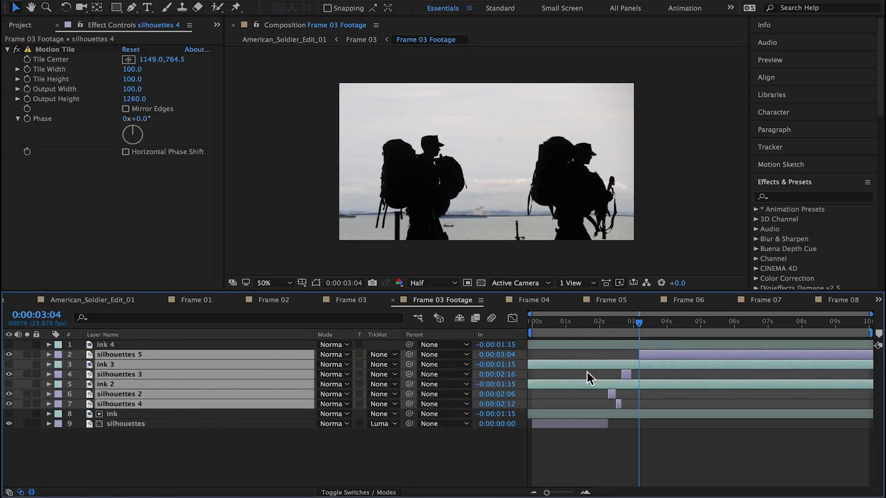
click(630, 383)
key(Delete)
click(628, 346)
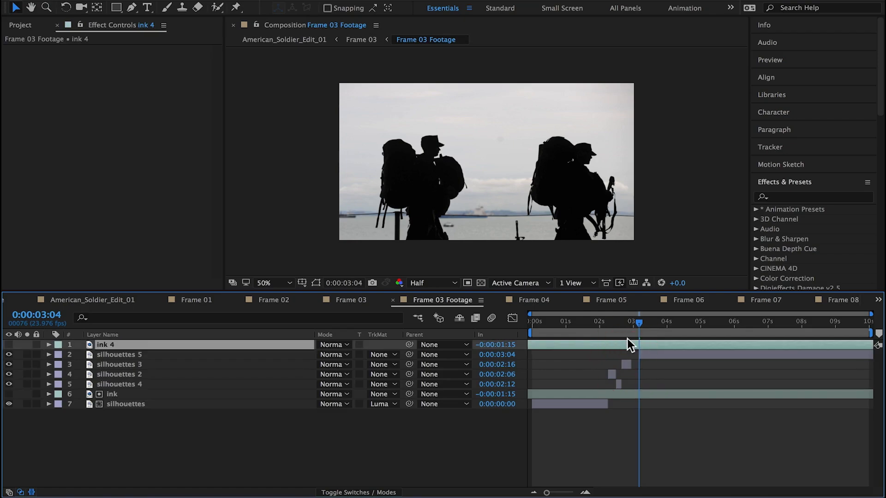
key(Delete)
click(583, 323)
click(582, 384)
key(Delete)
click(596, 321)
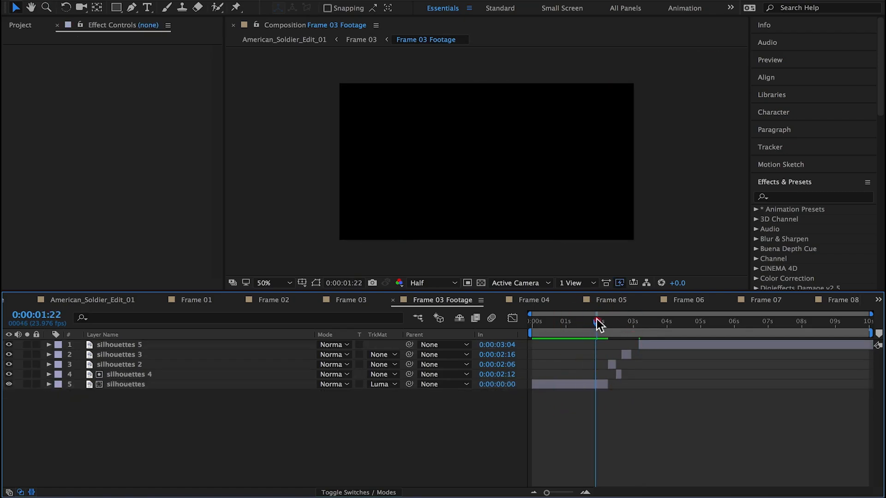
click(392, 384)
key(Escape)
key(ctrl+z)
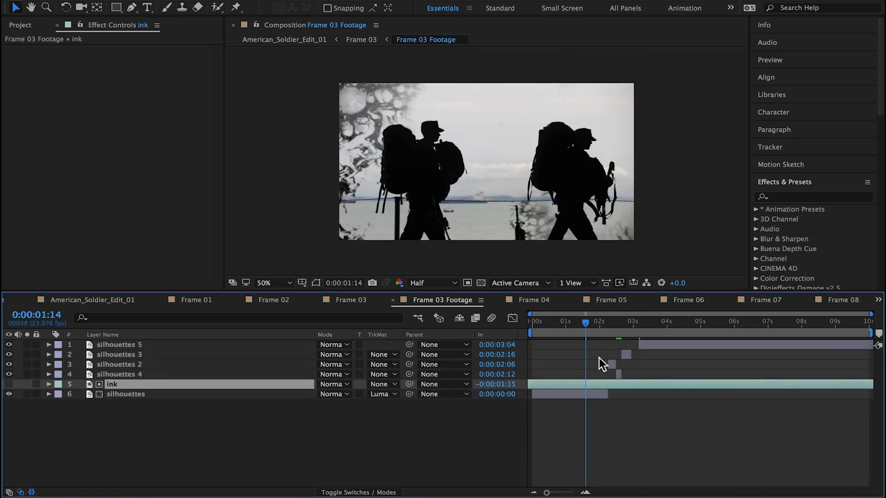
Remove the silhouettes layer's matte and move the ink layer into Frame 03 as the track matte for Frame 03 Footage.
click(392, 394)
click(145, 392)
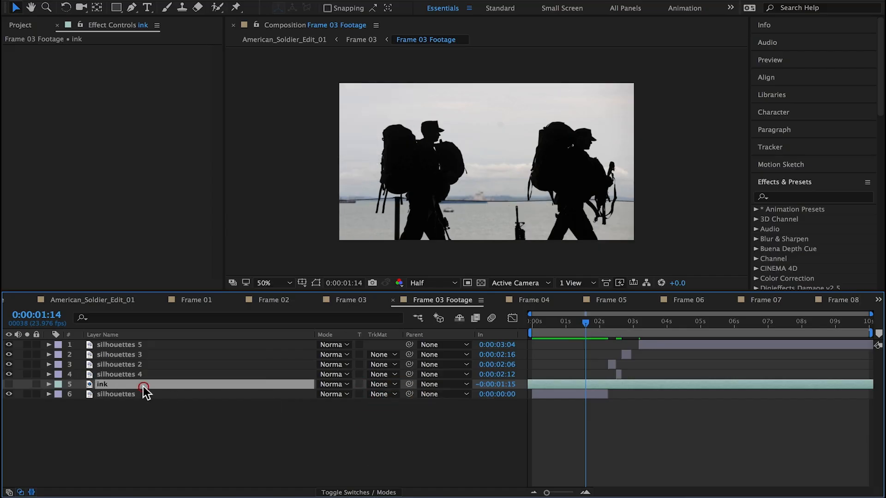
click(353, 299)
key(ctrl+v)
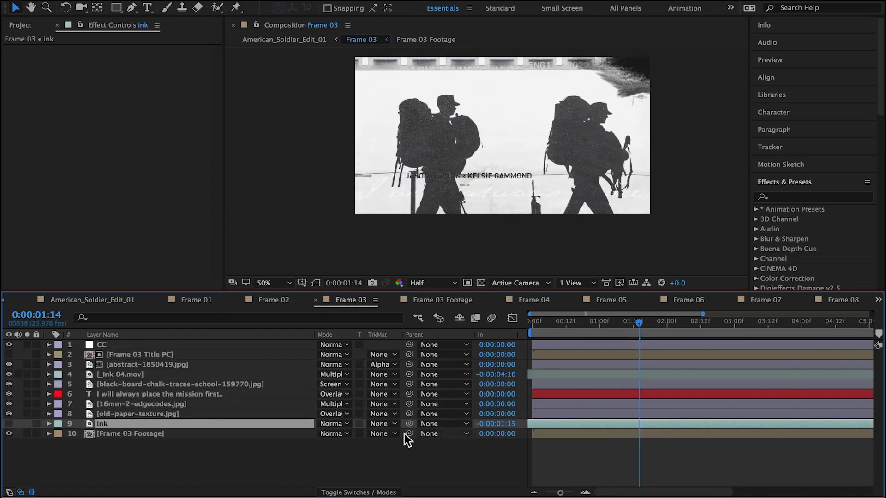
click(382, 434)
click(401, 475)
Reopen Frame 03 Footage and add composition markers 1, 2 and 3 at 0:00:02:06, 0:00:02:16 and 0:00:03:04, following the main edit's markers.
double_click(155, 433)
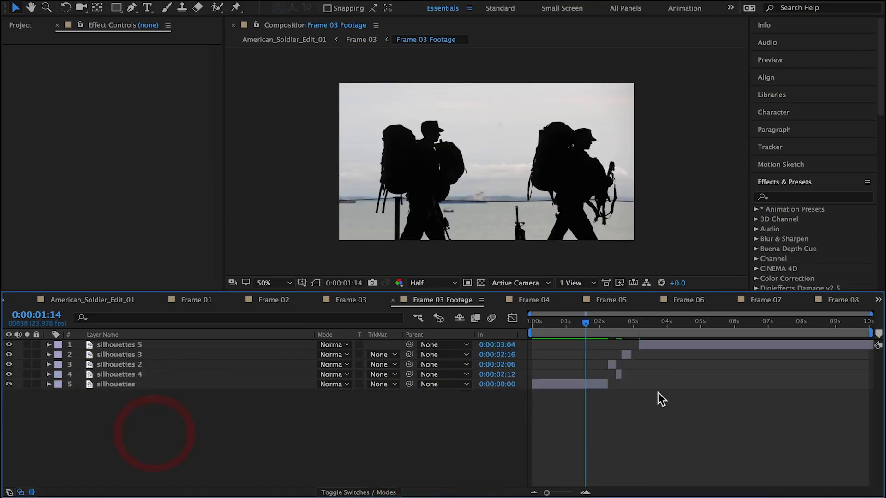
drag(590, 322, 655, 322)
click(99, 300)
click(449, 301)
click(84, 299)
click(443, 300)
click(84, 299)
click(446, 300)
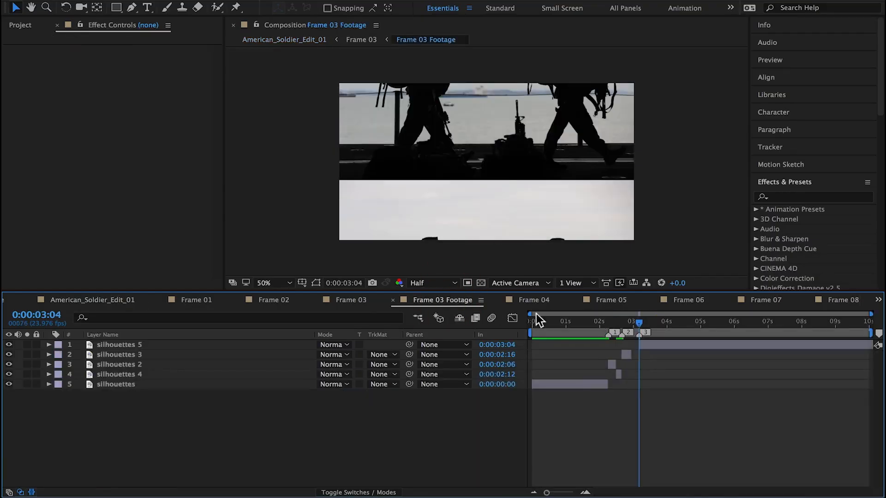
Rename both the original silhouettes layer and silhouettes 4 as "normal".
drag(870, 314, 735, 333)
drag(530, 315, 575, 316)
drag(627, 324, 631, 322)
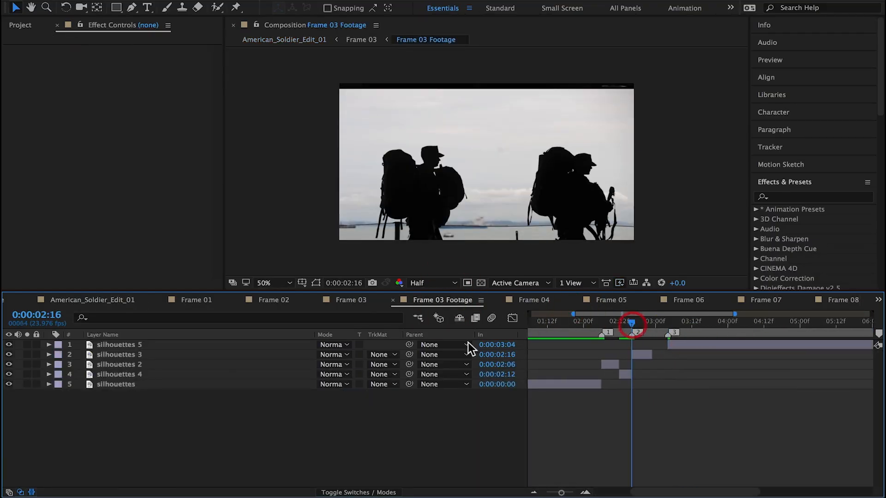
click(117, 382)
key(Return)
text(normal)
key(Return)
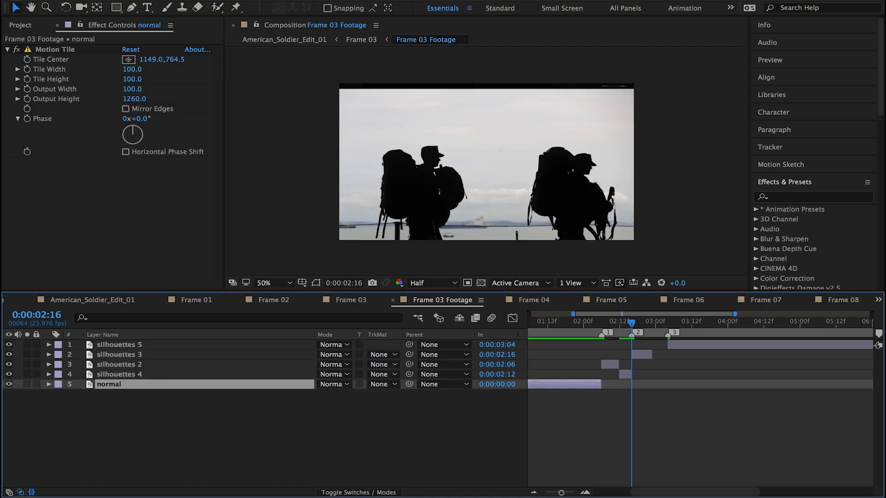
click(144, 374)
key(Return)
text(normal)
key(Return)
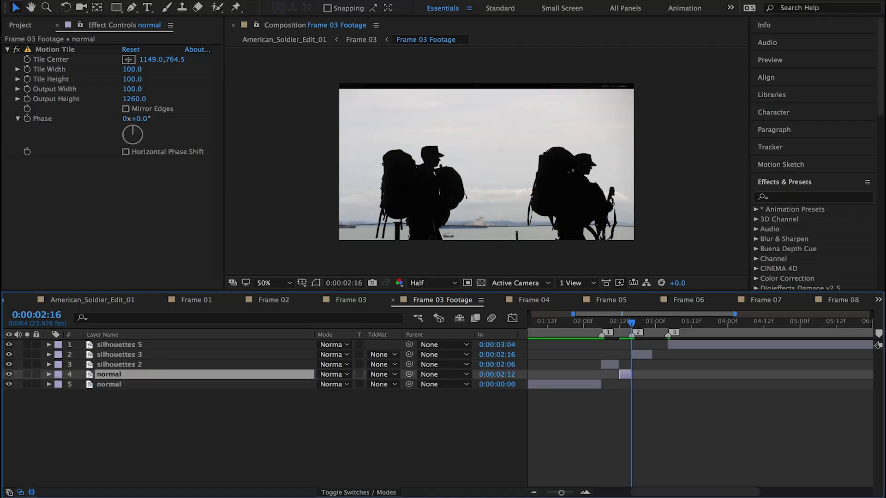
Delete the Motion Tile effect from both normal layers.
click(60, 50)
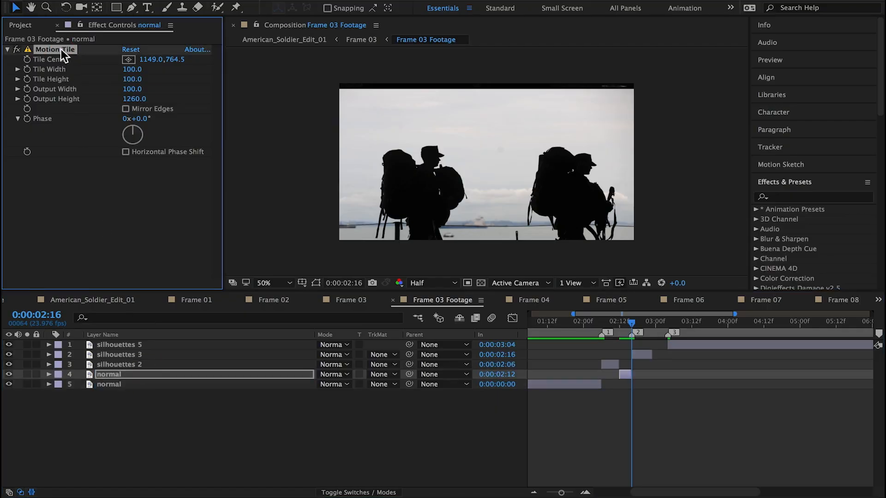
key(Delete)
click(550, 383)
click(65, 49)
key(Delete)
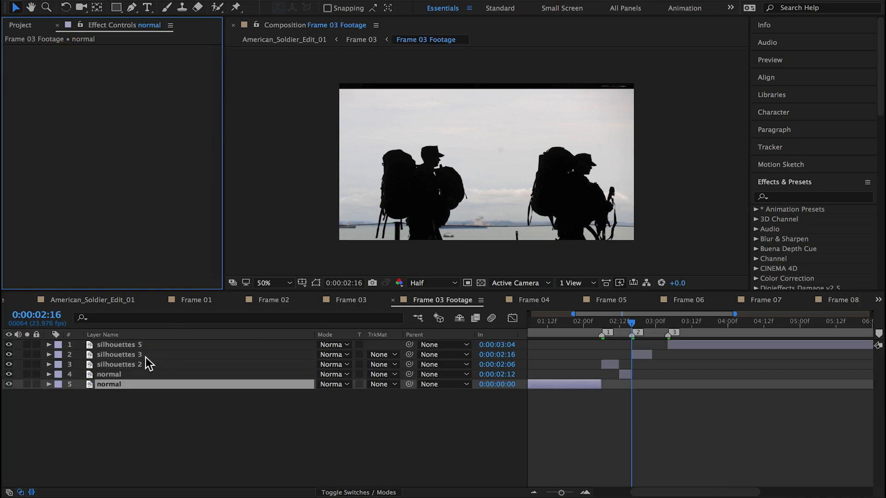
Move silhouettes 2 below the upper normal layer and rename silhouettes 2, 3 and 5 as "shaky".
drag(115, 364, 116, 372)
key(Return)
text(shaky)
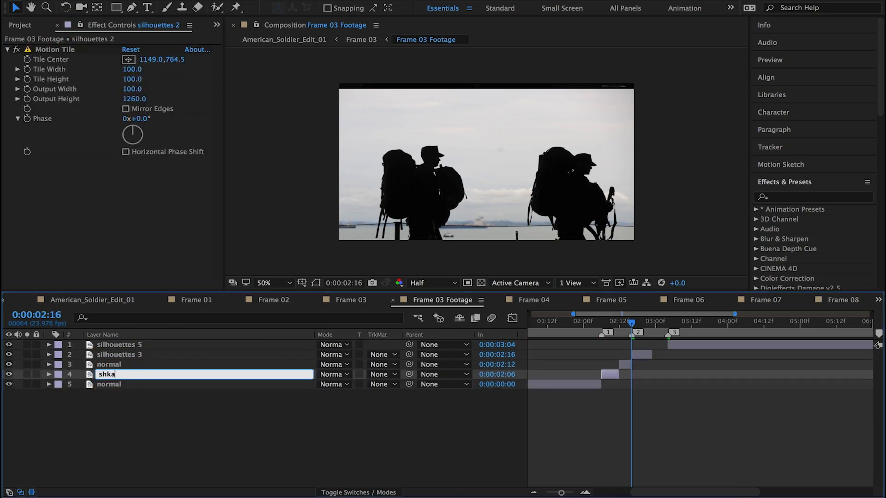
key(Return)
click(113, 355)
key(Return)
text(shaky)
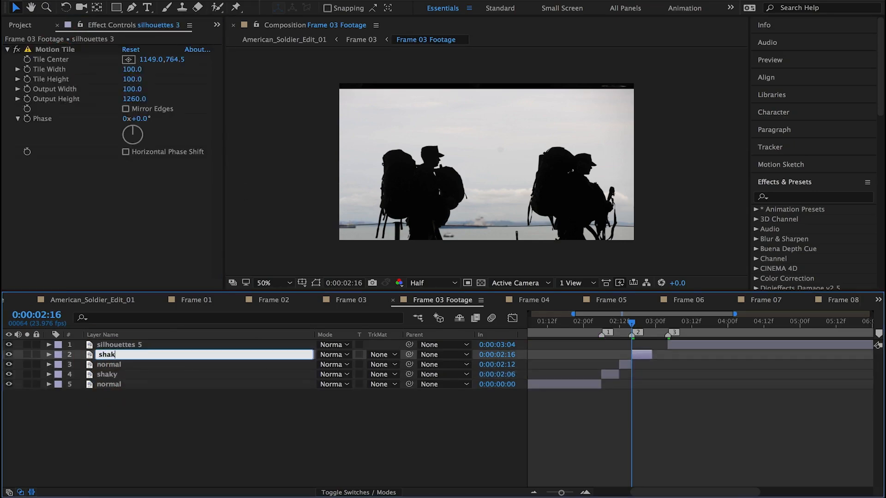
key(Return)
click(120, 345)
key(Return)
text(shaky)
key(Return)
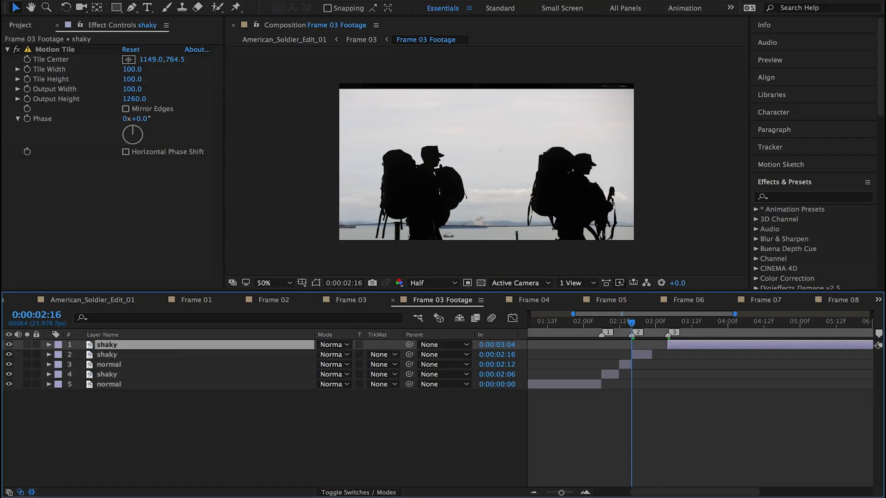
Duplicate the short normal layer, place it below the top shaky layer, fit it from 0:00:02:21 to marker 3, and preview.
click(114, 364)
key(super+d)
drag(115, 364, 121, 351)
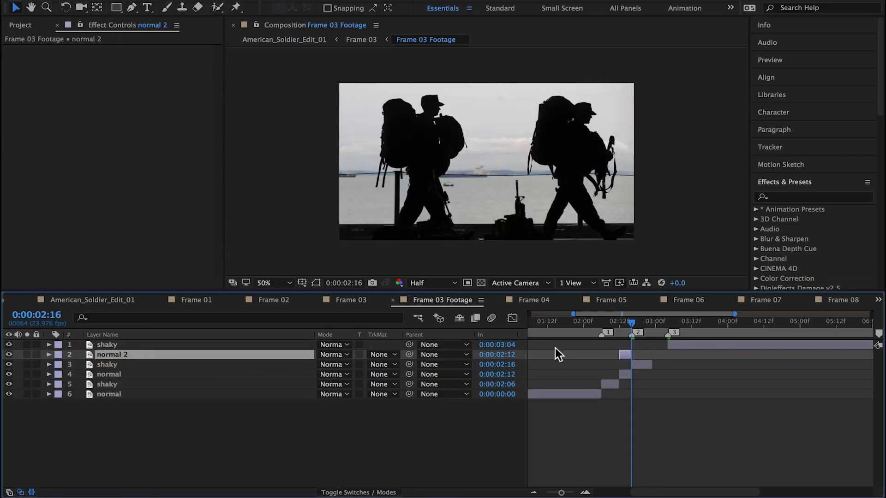
mouse_move(631, 355)
mouse_down()
mouse_move(665, 359)
mouse_move(650, 356)
mouse_up()
click(648, 365)
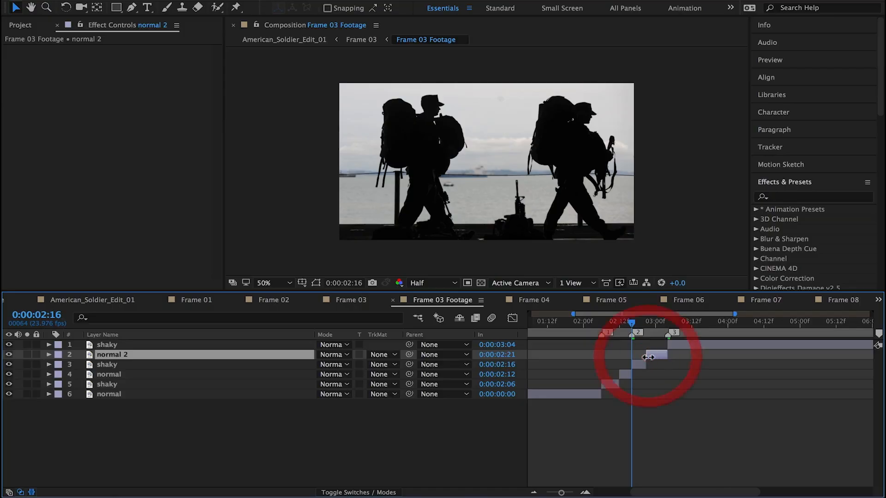
click(573, 323)
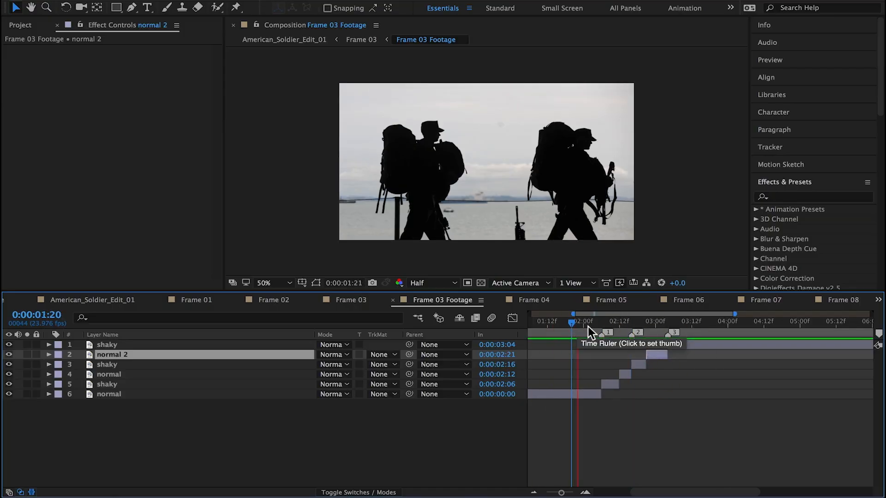
Trim the top shaky layer to end at 0:00:03:16.
drag(688, 325, 702, 321)
click(699, 344)
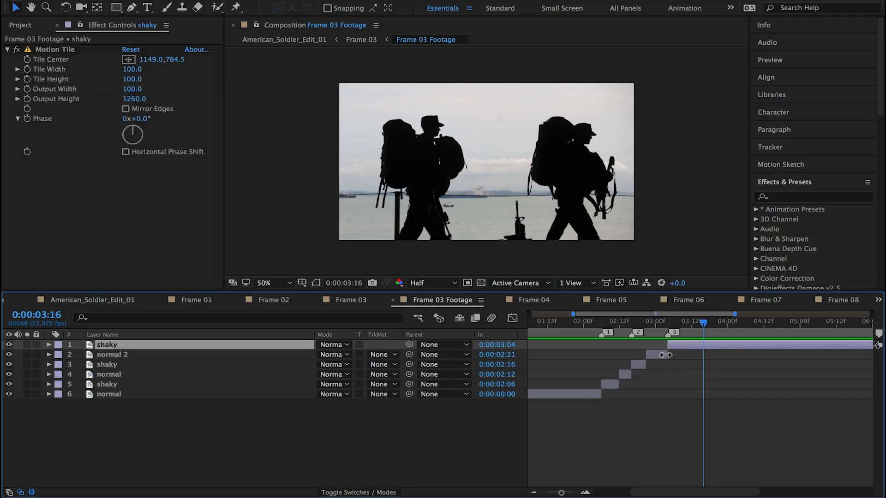
key(alt+bracketright)
Duplicate normal 2 to the top of the stack and extend it from 0:00:03:17 over the remaining time.
click(657, 354)
key(super+d)
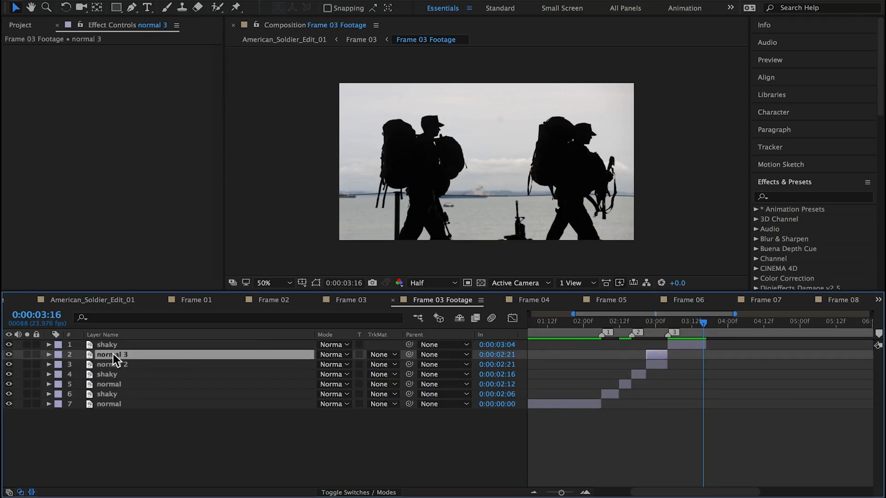
drag(114, 354, 117, 344)
drag(669, 344, 742, 345)
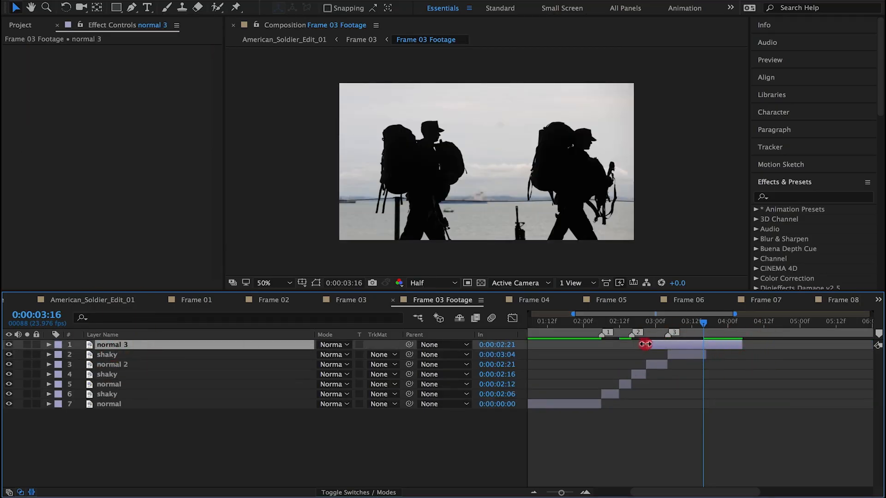
drag(645, 344, 877, 353)
scroll(601, 375, left, 10)
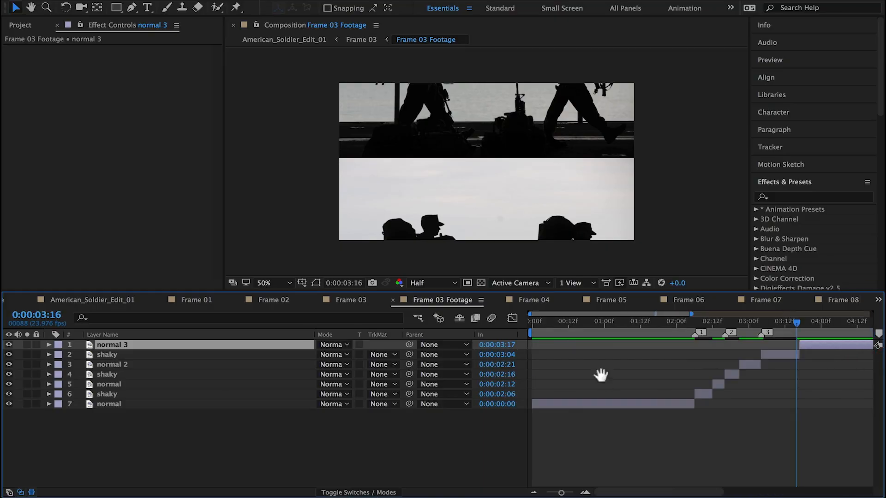
key(space)
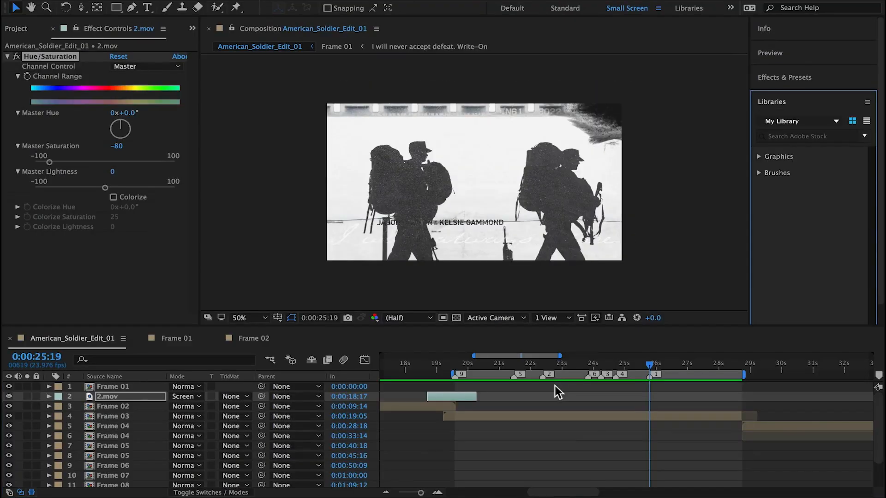
Go to 0:00:21:11 in American_Soldier_Edit_01, open the Frame 03 composition and collapse its _Ink 04.mov layer.
click(555, 385)
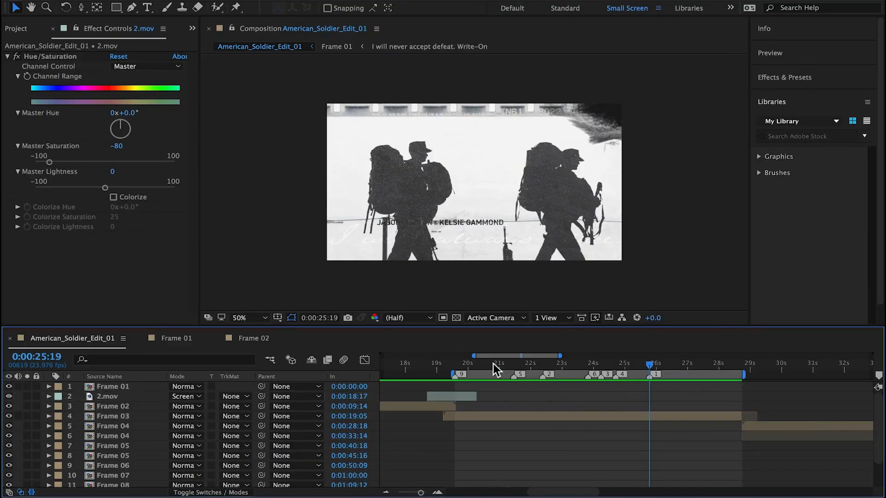
drag(494, 363, 510, 381)
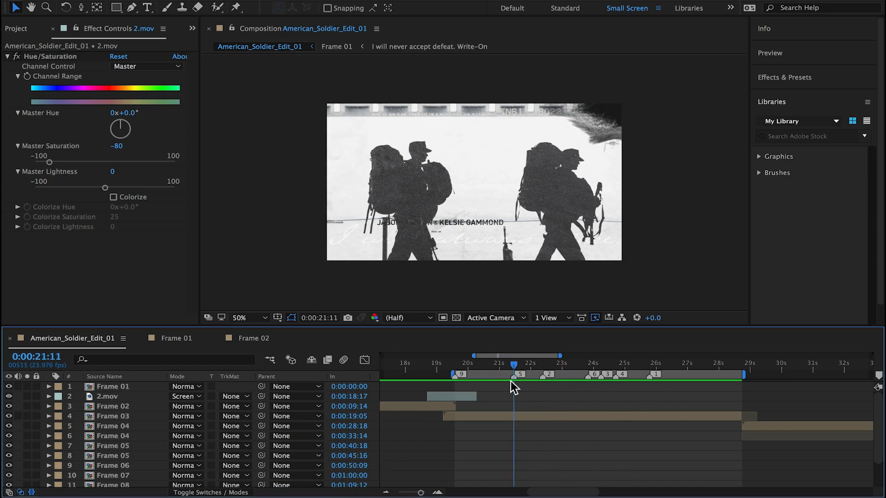
double_click(485, 417)
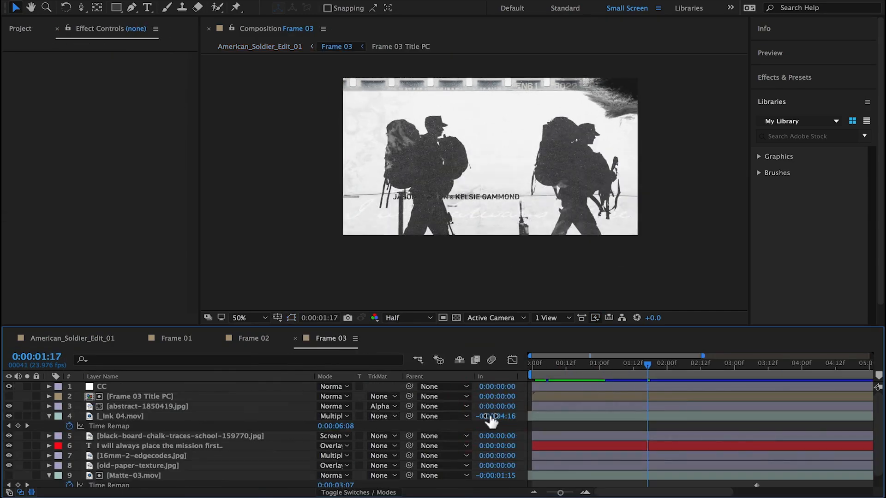
click(49, 416)
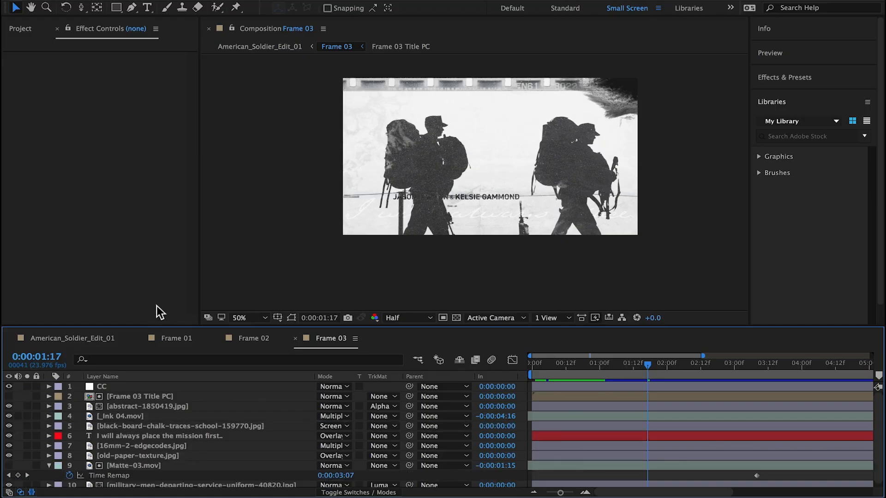
Open Matte-03.mov from the INK footage folder and scrub the clip back to its first frame.
click(18, 30)
click(31, 170)
click(51, 181)
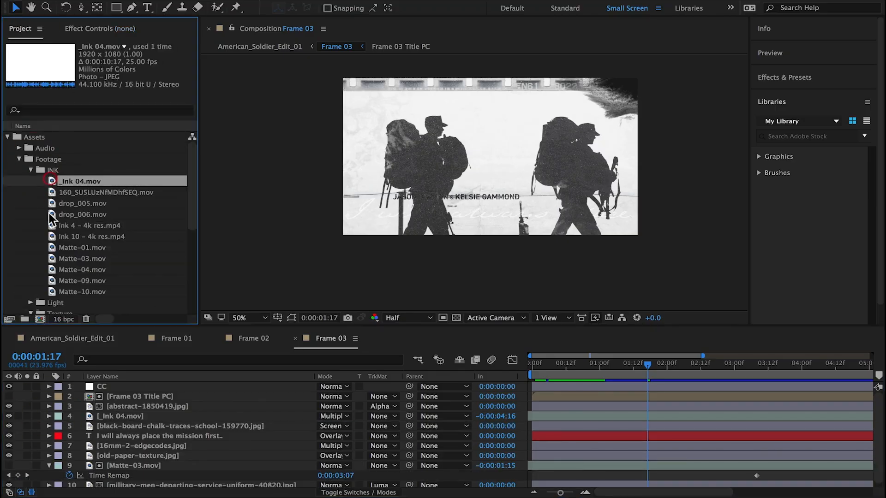
click(54, 248)
double_click(56, 259)
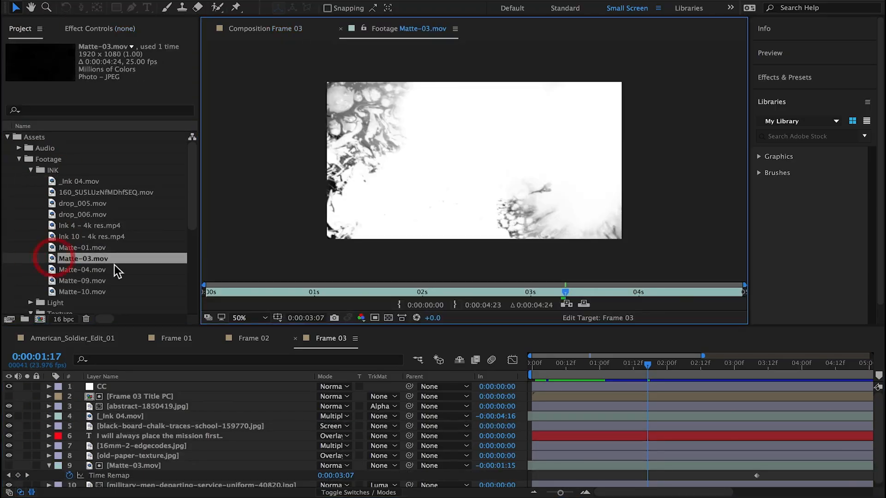
drag(240, 293, 206, 292)
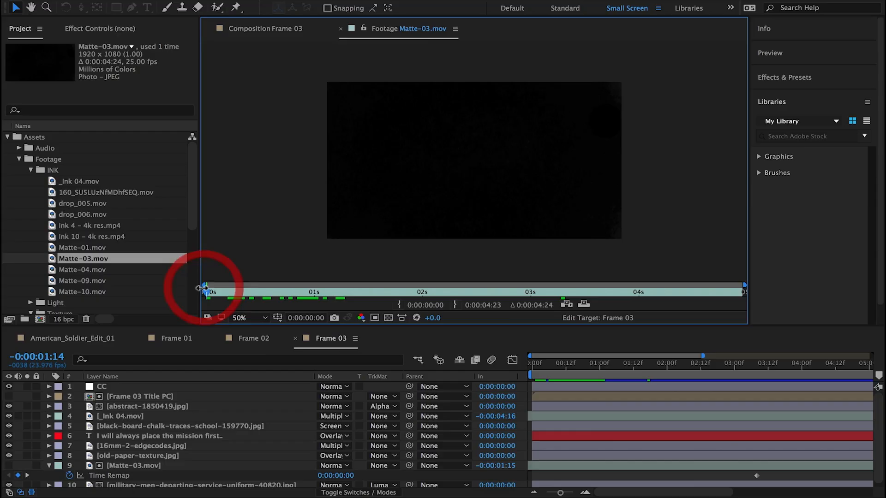
Add Matte-03.mov to the Frame 03 composition at its first frame, directly beneath the CC layer.
click(331, 341)
key(Home)
drag(87, 258, 154, 394)
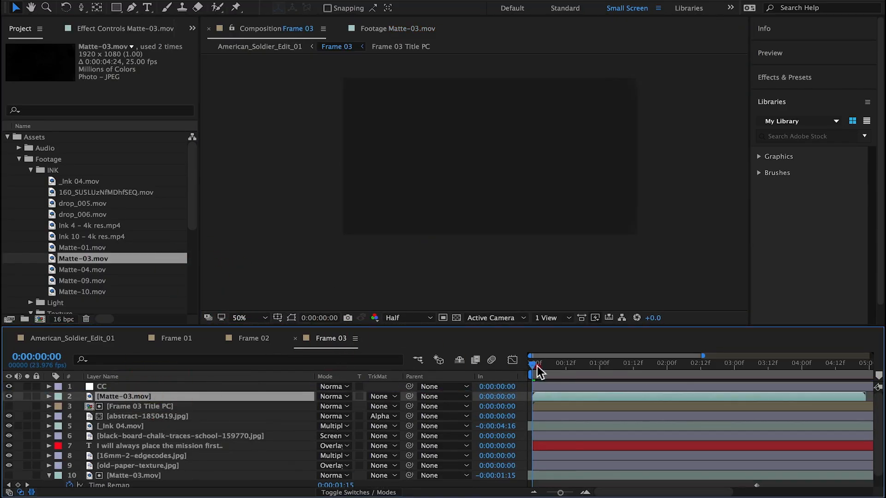
Try the Screen blending mode on the new Matte-03.mov layer and scrub forward to 0:00:01:16.
mouse_move(537, 367)
mouse_down()
mouse_move(563, 365)
mouse_move(531, 366)
mouse_move(552, 364)
mouse_up()
click(344, 396)
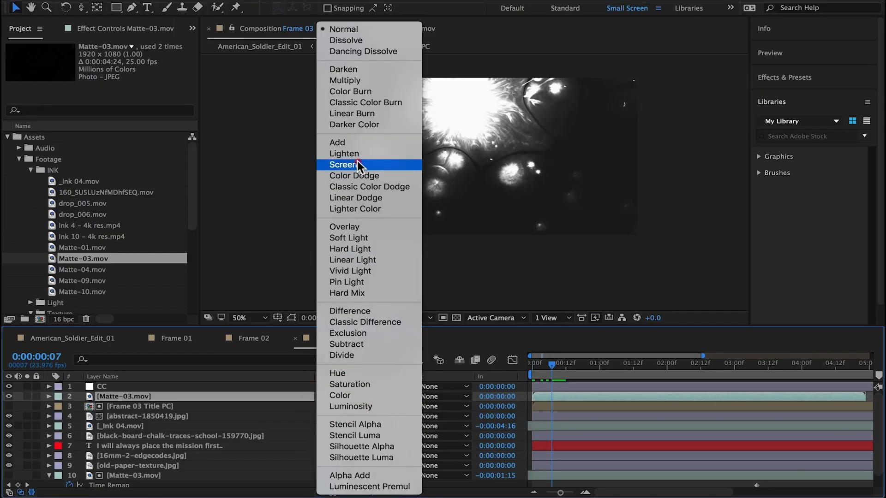
click(359, 165)
drag(555, 363, 644, 365)
Set the new Matte-03.mov layer's blending mode to Multiply and preview the ink reveal.
click(337, 398)
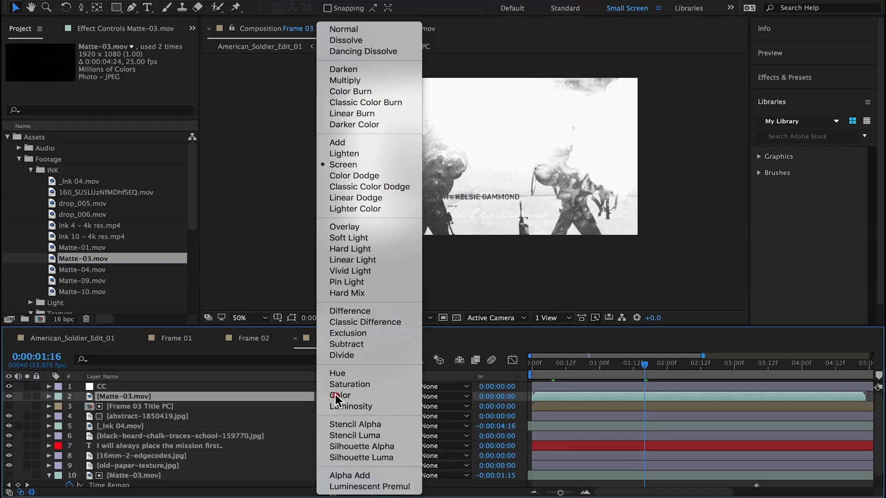
click(344, 80)
key(space)
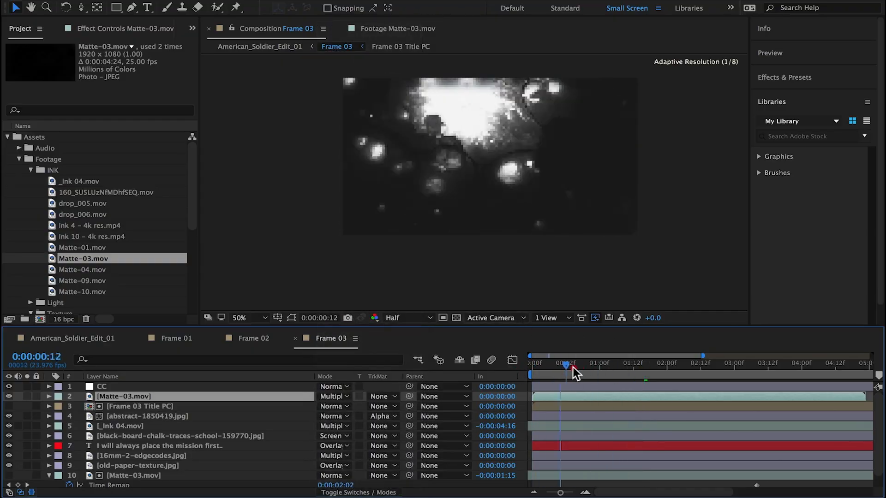
Create a camera with the default settings in Frame 03 and move it to the top of the layer stack.
click(229, 0)
mouse_move(251, 2)
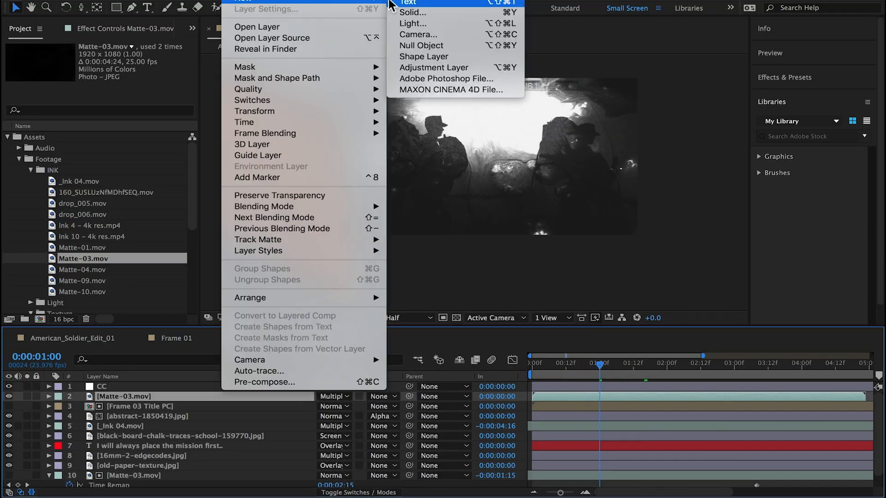
click(421, 34)
click(549, 352)
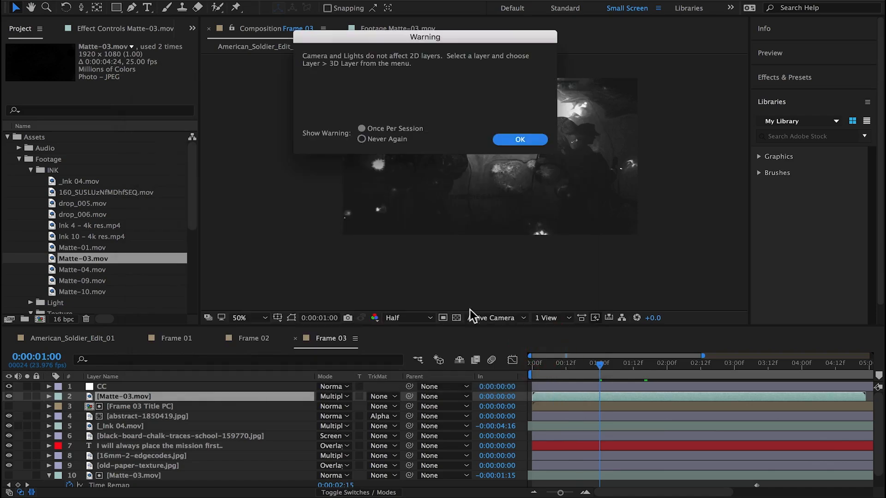
click(517, 139)
drag(134, 399, 129, 386)
Make every layer from the upper Matte-03.mov down to the military-men photo a 3D layer.
click(349, 493)
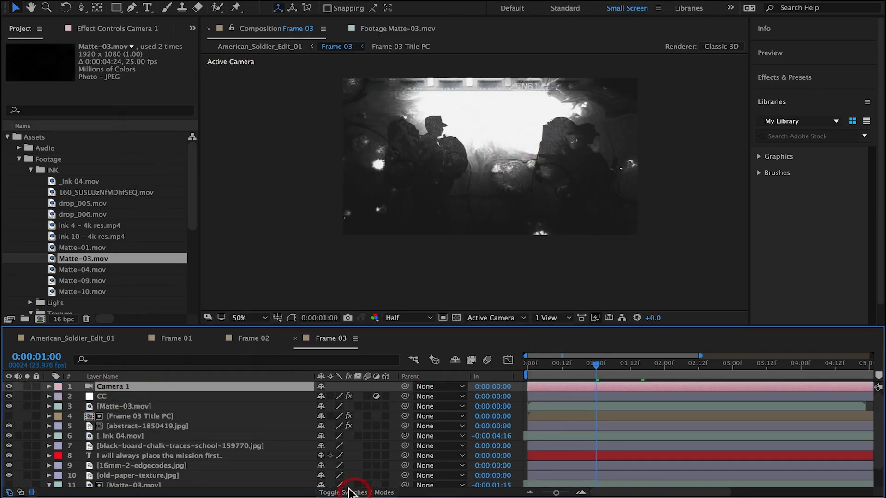
click(115, 406)
drag(386, 406, 386, 492)
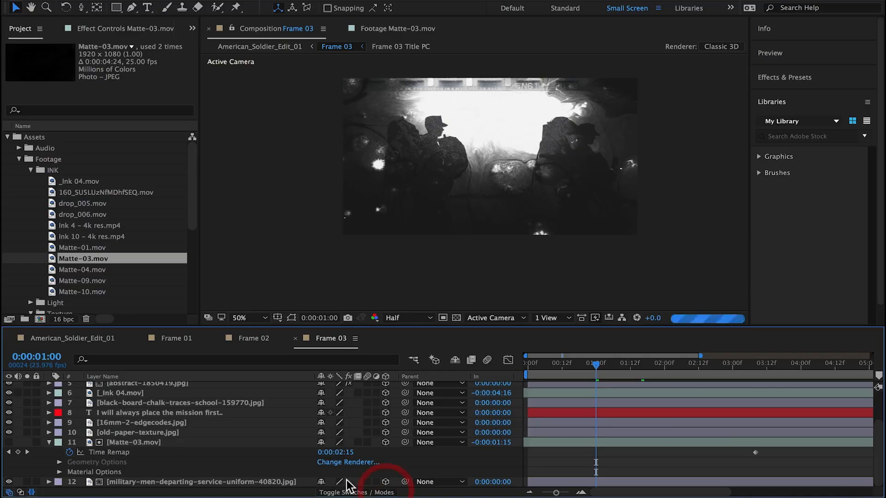
scroll(227, 444, up, 5)
Reveal Camera 1's position and rotation properties and add Position and Z Rotation keyframes at 0:00:01:00.
click(119, 387)
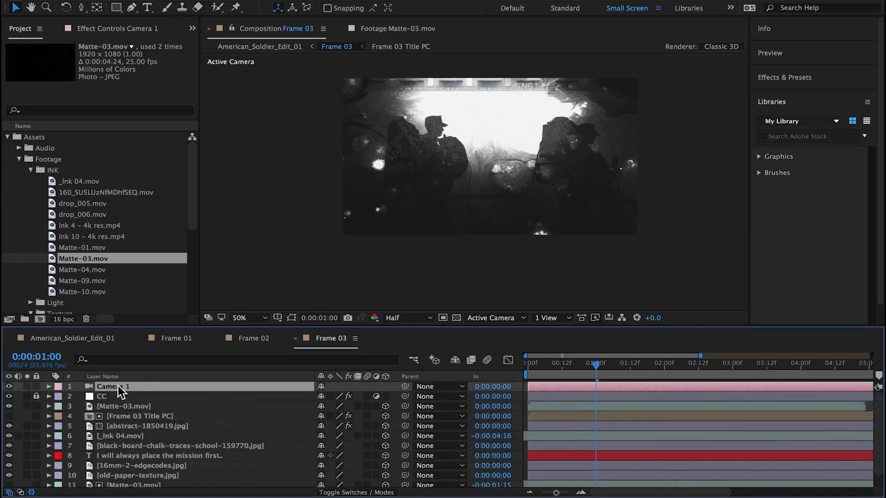
key(r)
key(shift+p)
click(79, 397)
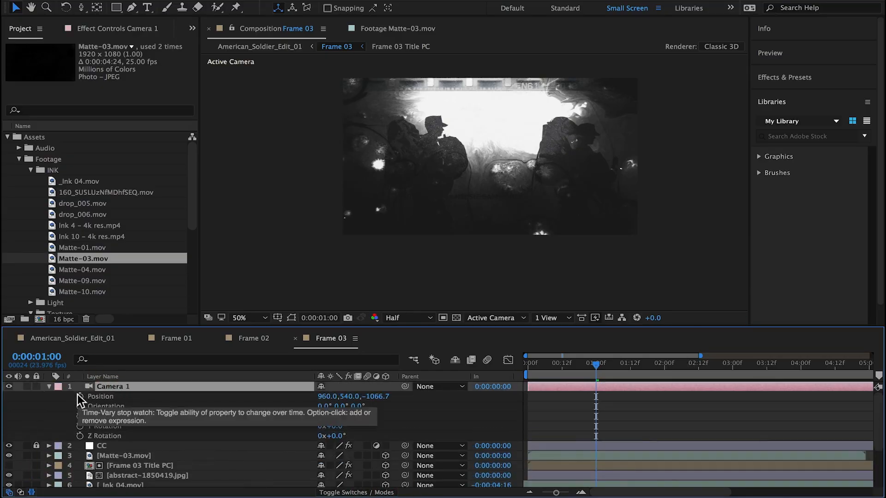
click(80, 435)
Go to 0:00:00:07 and set Camera 1's Z Rotation to −11°.
click(553, 364)
drag(550, 365, 547, 364)
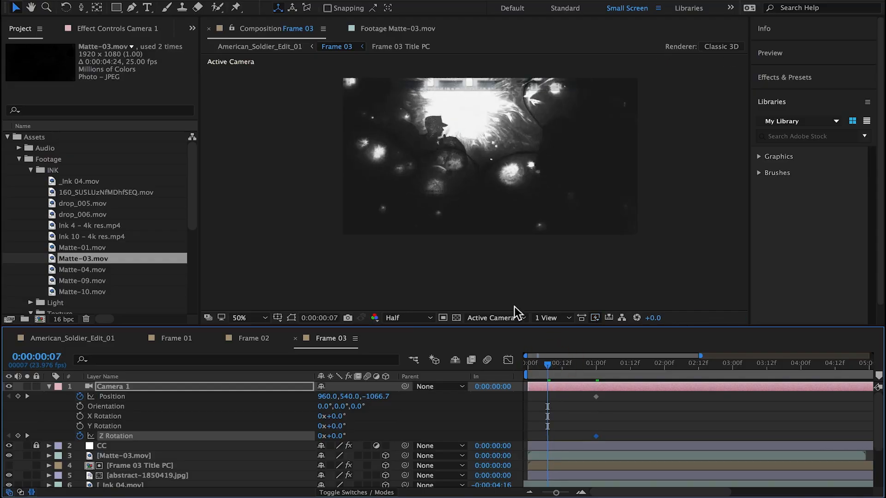
mouse_move(328, 436)
mouse_down()
mouse_move(340, 436)
mouse_move(333, 441)
mouse_up()
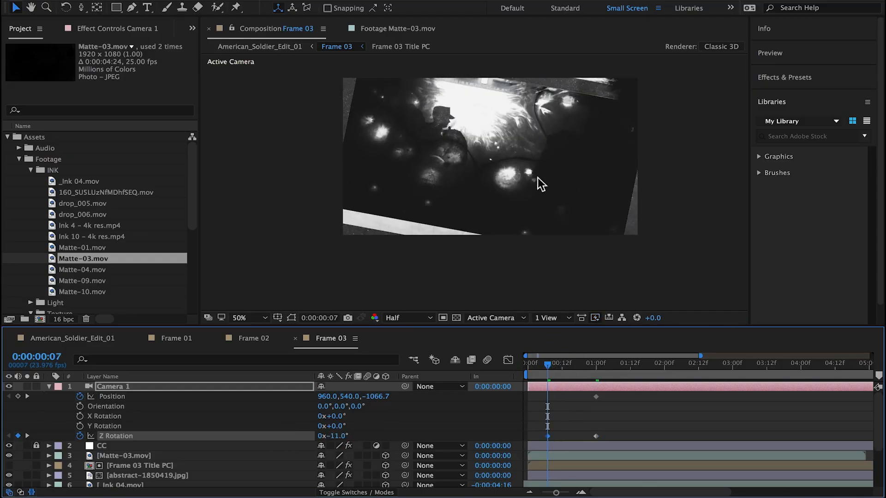
Reposition Camera 1 freehand with the camera tool and move its first Position and Z Rotation keyframes to the composition start.
key(c)
mouse_move(506, 162)
mouse_down()
mouse_move(526, 124)
mouse_move(502, 108)
mouse_move(519, 187)
mouse_move(500, 177)
mouse_up()
drag(558, 393, 528, 436)
Move Camera 1's ending Position and Z Rotation keyframes to 0:00:01:22 and set the Z Rotation there to 6°.
drag(608, 393, 593, 439)
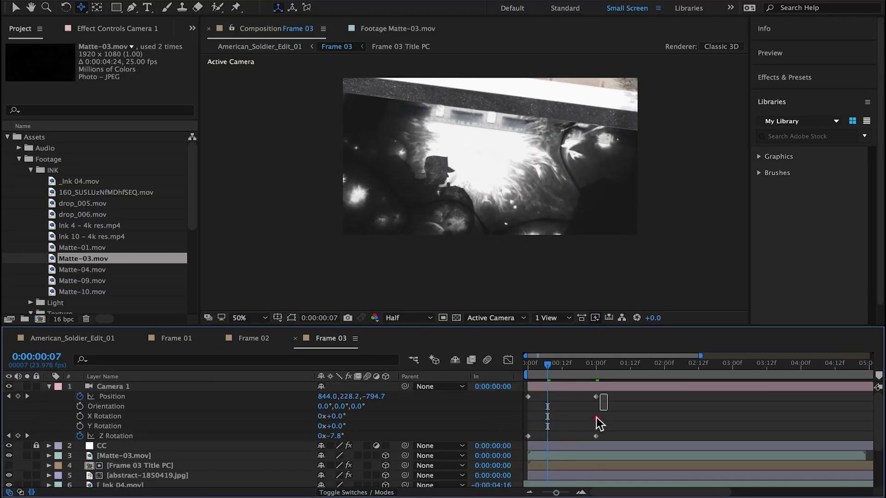
drag(540, 366, 658, 367)
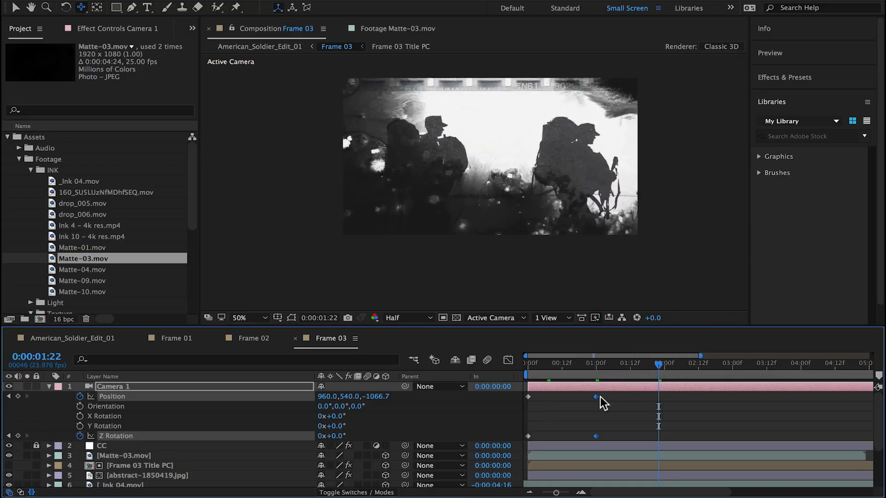
drag(600, 397, 657, 401)
click(518, 423)
drag(340, 436, 343, 436)
Scale the upper Matte-03.mov layer to 119%.
click(169, 456)
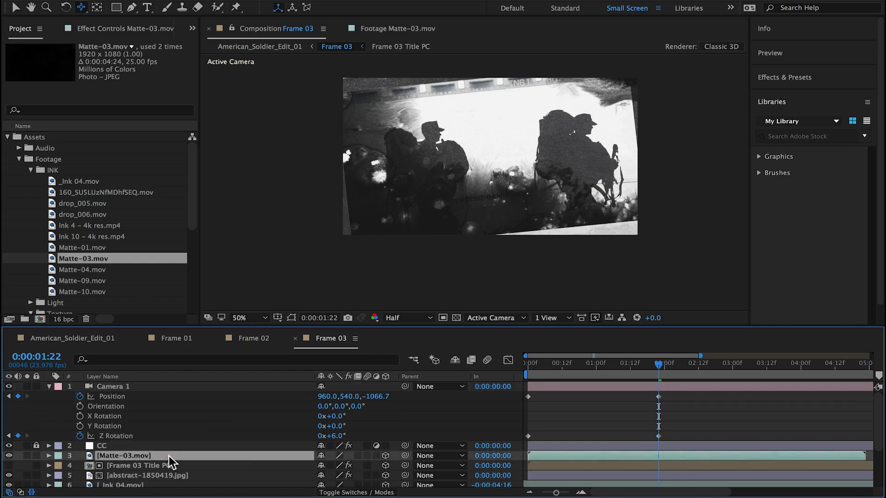
key(s)
drag(339, 467, 341, 467)
Show Frame 03's full duration, go to 0:00:28:17 in American_Soldier_Edit_01, and reopen the Frame 03 composition from there.
drag(702, 357, 874, 358)
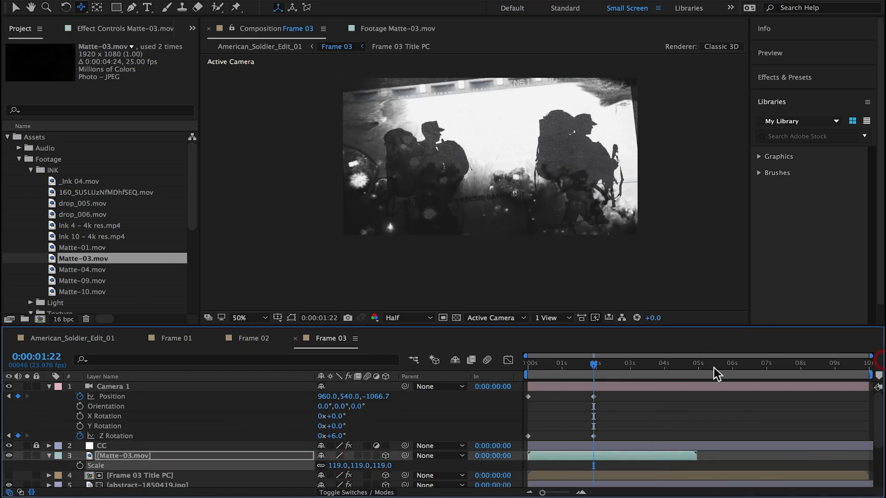
click(85, 337)
drag(716, 363, 740, 364)
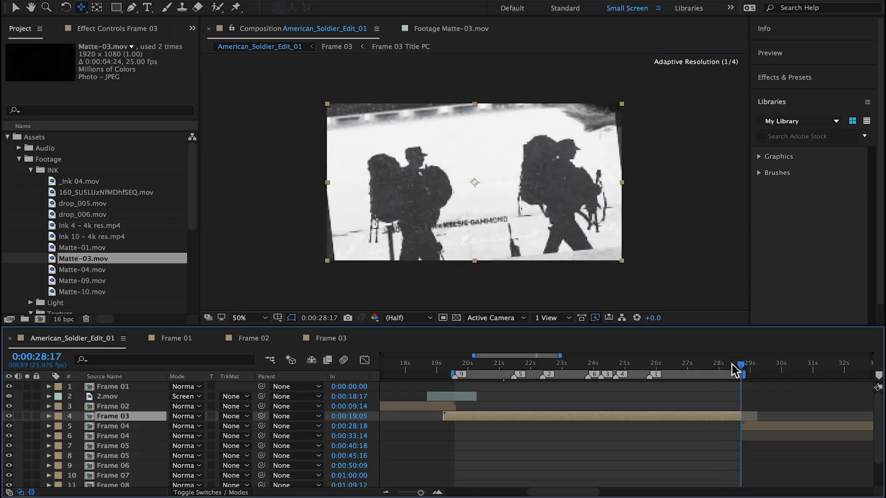
click(713, 414)
double_click(714, 415)
Move Camera 1's ending Position and Z Rotation keyframes to 0:00:09:12.
drag(606, 390, 590, 435)
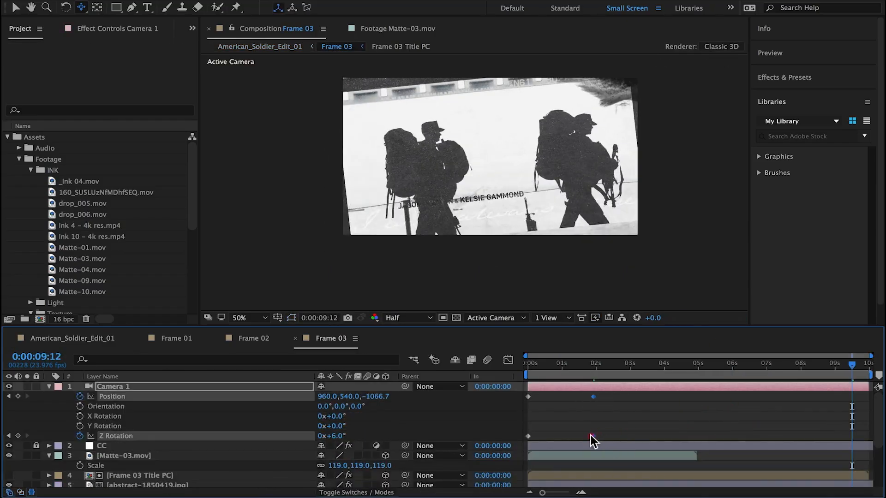
drag(833, 434, 844, 433)
drag(847, 365, 867, 379)
key(j)
Check the military-men photo layer on its own and scale up the Matte-03.mov matte directly above it.
click(115, 456)
drag(245, 327, 244, 280)
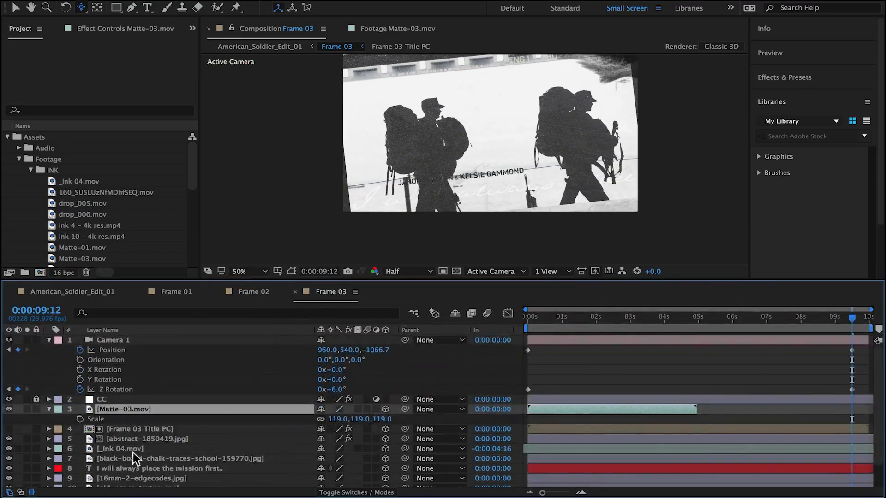
scroll(136, 456, down, 2)
click(28, 482)
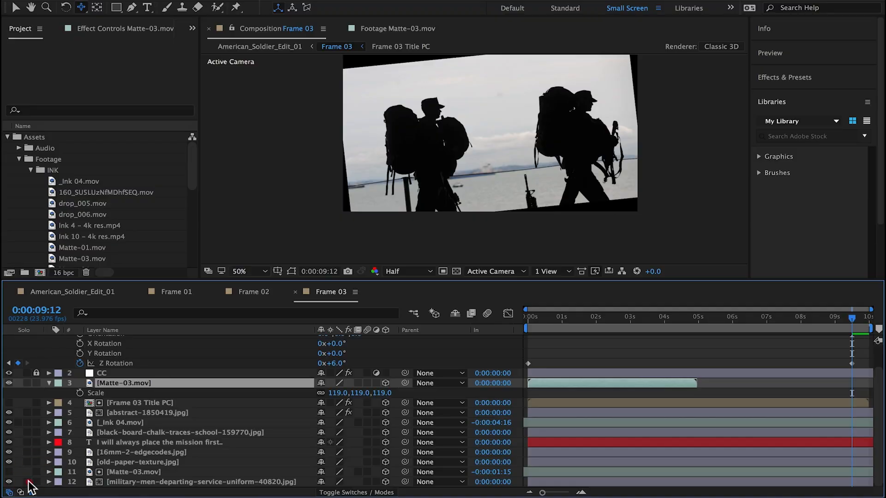
click(29, 482)
click(137, 481)
click(137, 470)
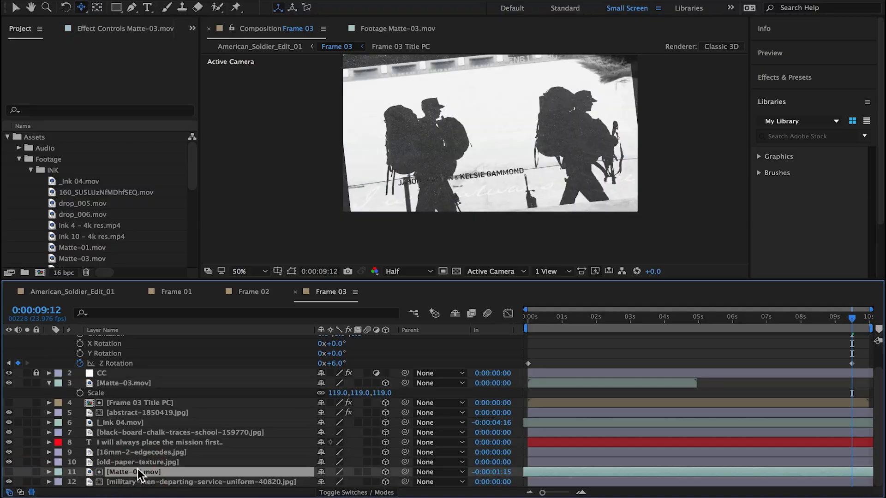
key(s)
drag(335, 482, 345, 482)
click(48, 471)
Show the layer outlines and scale old-paper-texture.jpg to 108%.
click(111, 461)
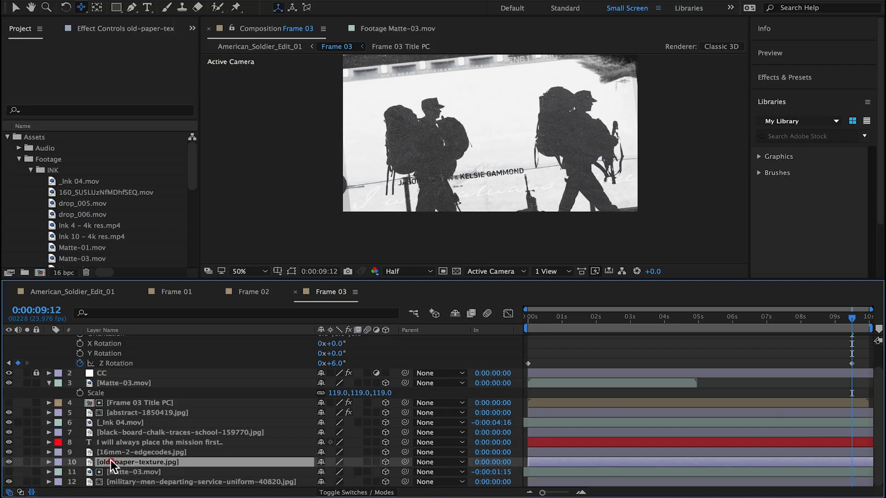
click(292, 272)
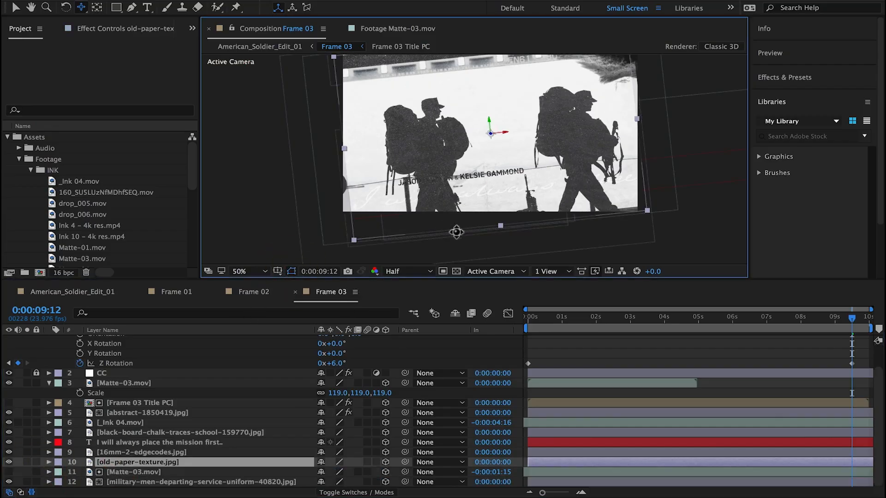
key(s)
drag(336, 472, 340, 470)
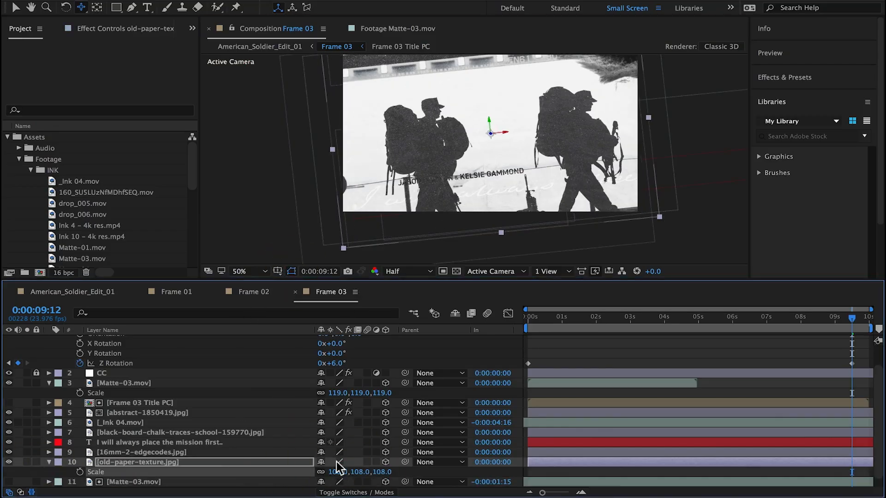
Check the texture and text layer bounds, then solo _Ink 04.mov and reveal its Time Remap property at 0:00:06:01.
click(162, 451)
click(159, 442)
click(159, 432)
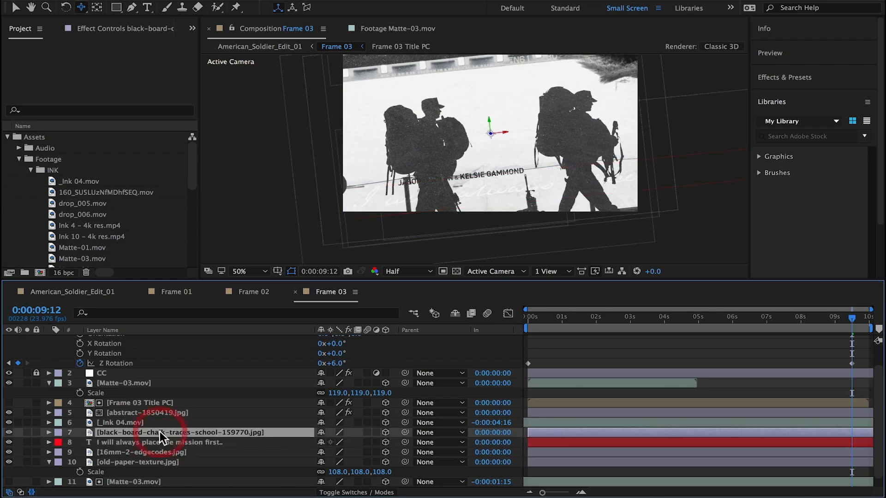
click(152, 423)
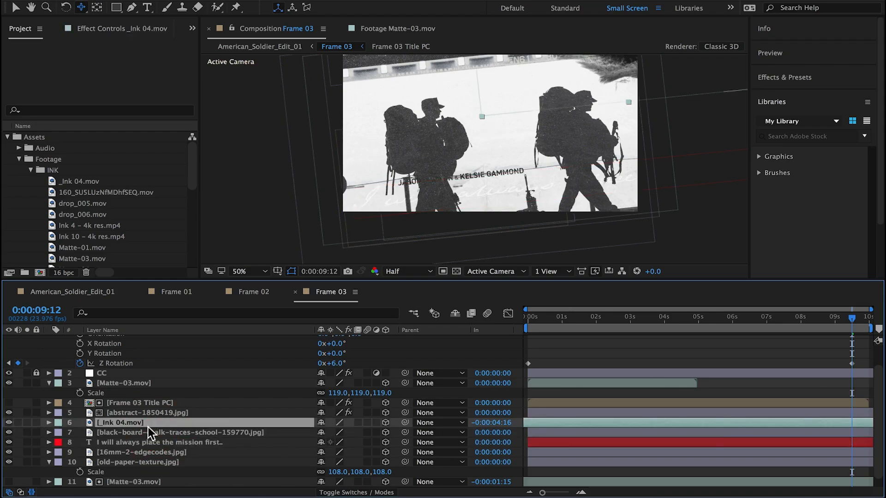
click(27, 422)
mouse_move(564, 318)
mouse_down()
mouse_move(712, 376)
mouse_move(733, 369)
mouse_up()
key(ctrl+alt+t)
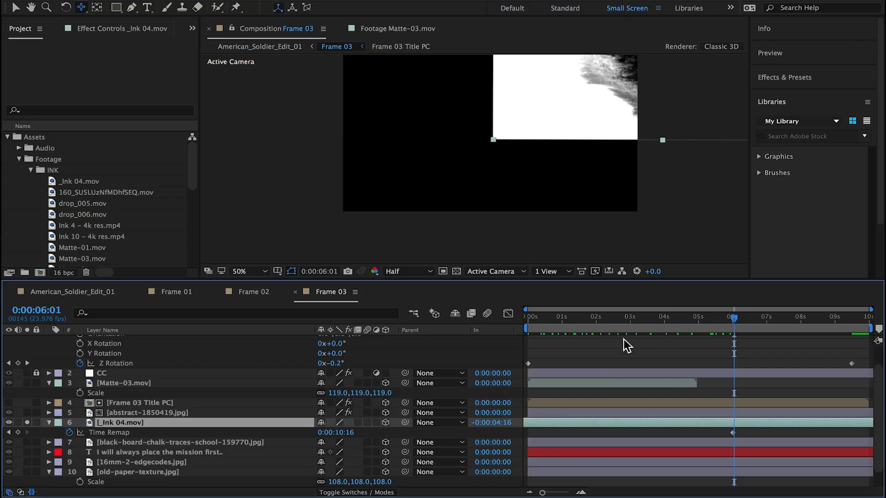
Shift the _Ink 04.mov layer later in time so its in point is −0:00:00:12.
drag(617, 321, 507, 356)
key(space)
drag(573, 206, 563, 225)
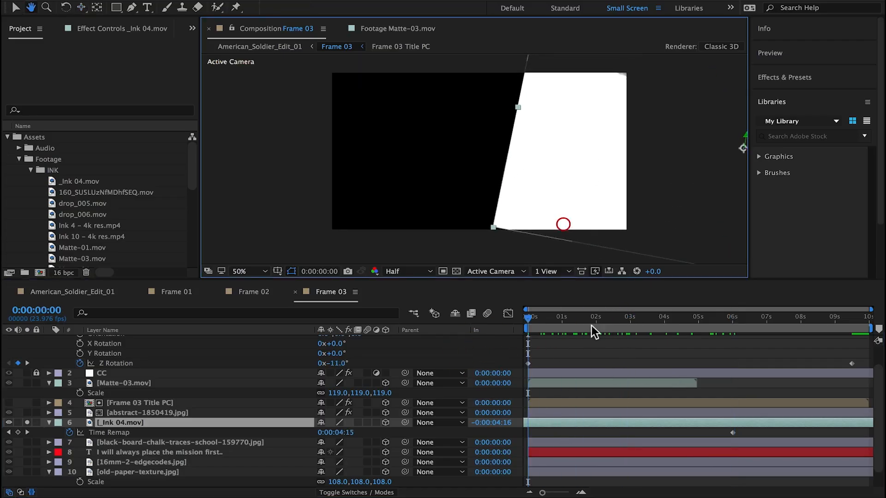
drag(574, 425, 707, 423)
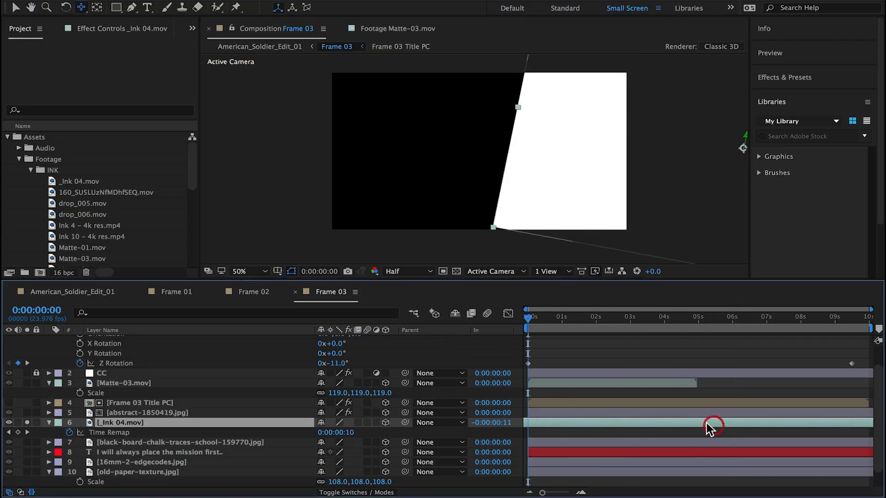
drag(530, 316, 753, 339)
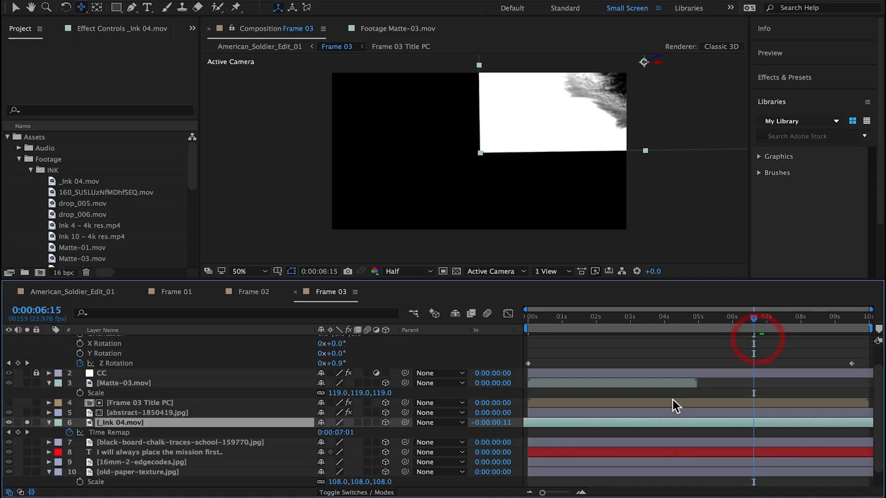
drag(624, 424, 607, 430)
drag(664, 317, 475, 325)
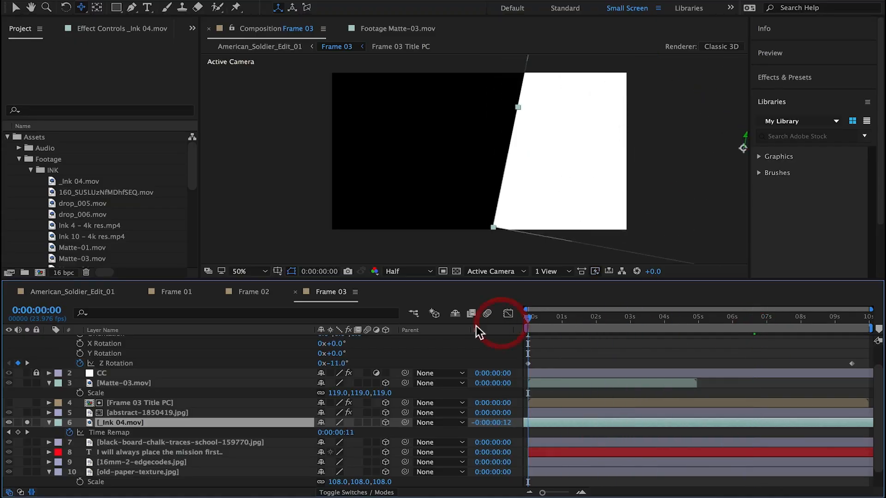
Turn off solo for _Ink 04.mov and scrub the full composition through to 0:00:09:08.
click(27, 421)
click(27, 413)
click(27, 412)
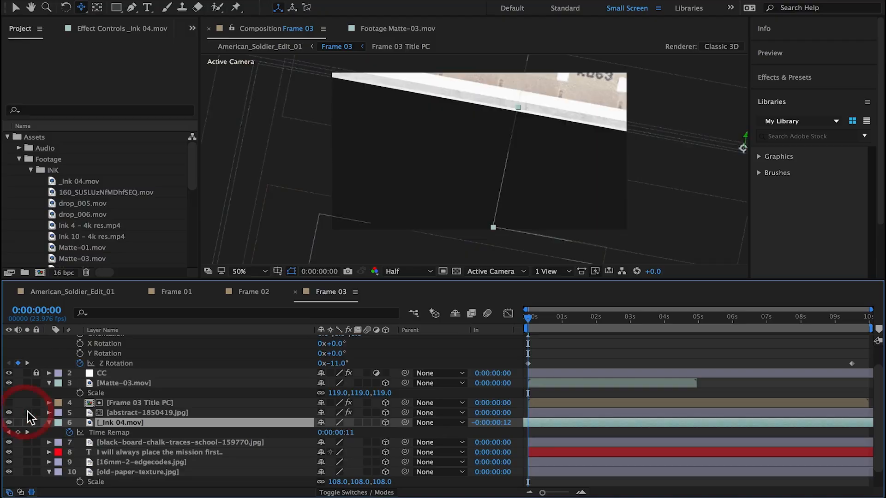
drag(568, 318, 621, 323)
drag(695, 352, 845, 361)
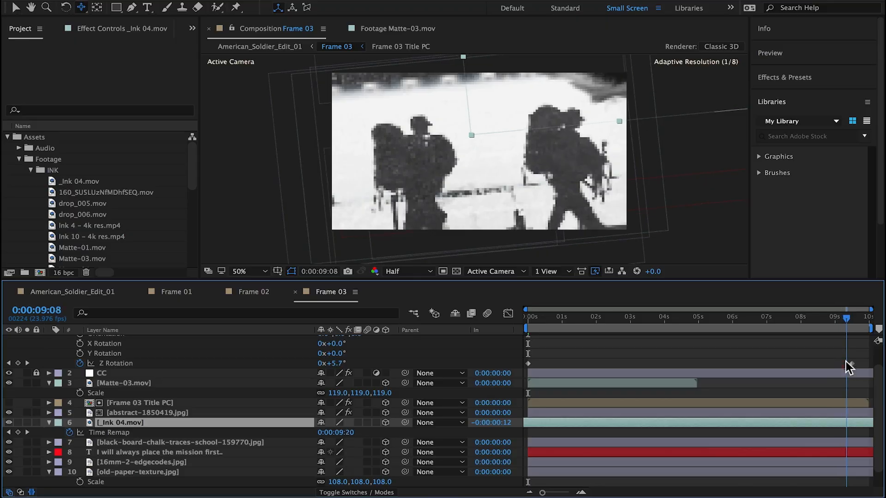
Parent the abstract-1850419.jpg layer to the Frame 03 Title PC layer.
click(169, 403)
click(173, 412)
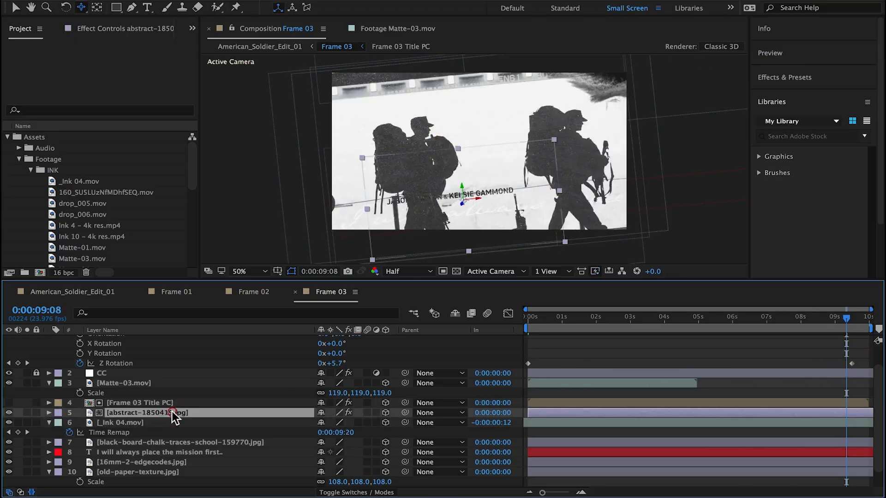
drag(405, 411, 272, 403)
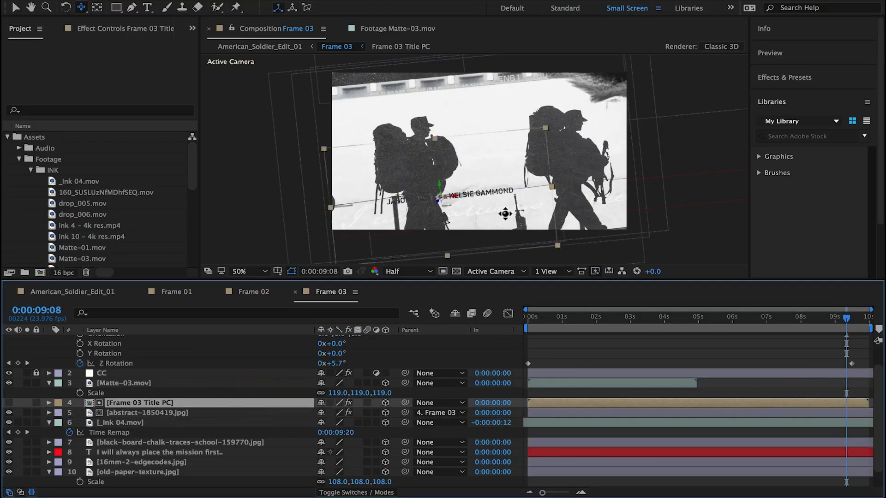
Move the Frame 03 Title PC layer up so the credit sits above the soldiers' heads, and fine-tune its position at an earlier frame.
drag(480, 219, 530, 128)
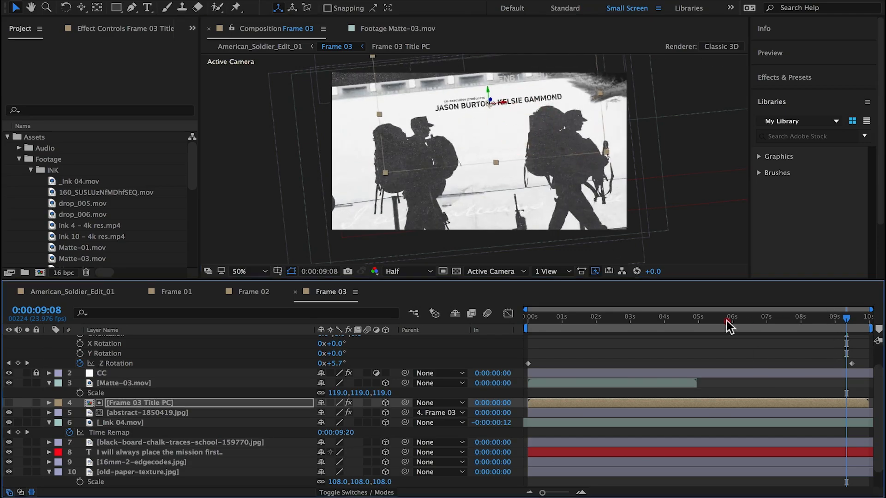
drag(726, 320, 577, 335)
click(537, 169)
drag(538, 168, 522, 169)
At 0:00:00:00, track the camera so the shot opens on the film edge strip.
drag(570, 308, 510, 336)
key(c)
drag(530, 126, 513, 208)
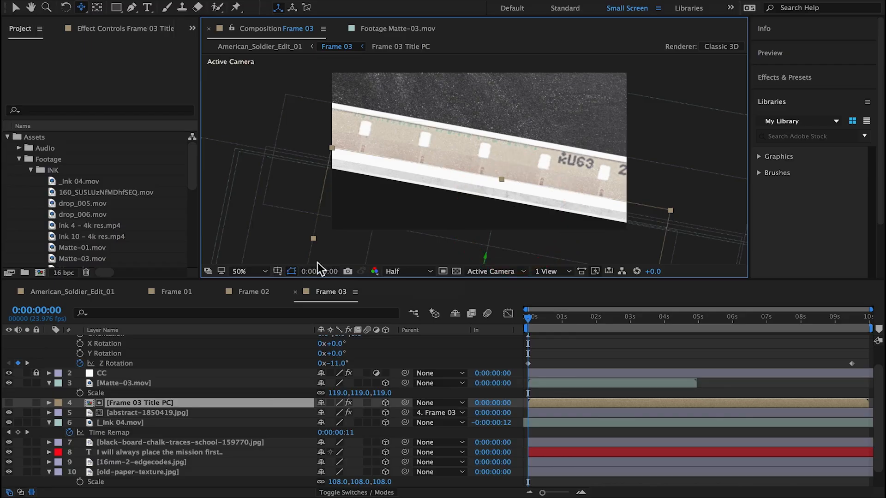
click(30, 169)
click(19, 158)
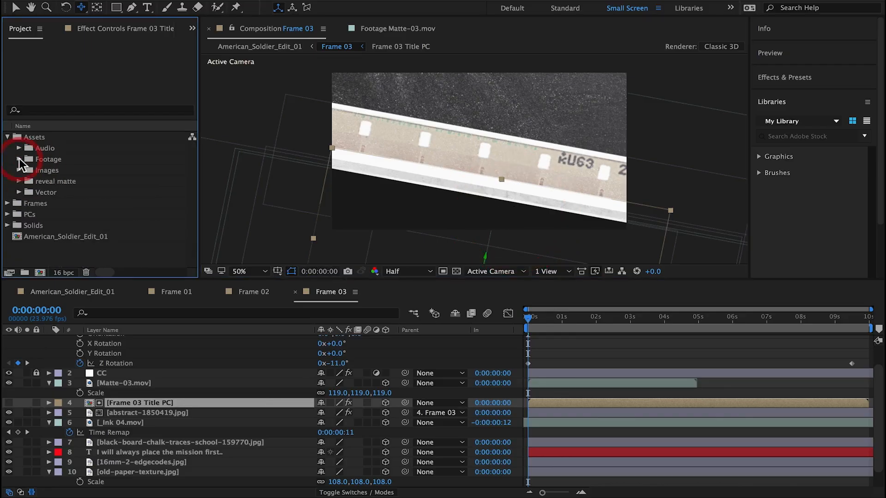
click(20, 170)
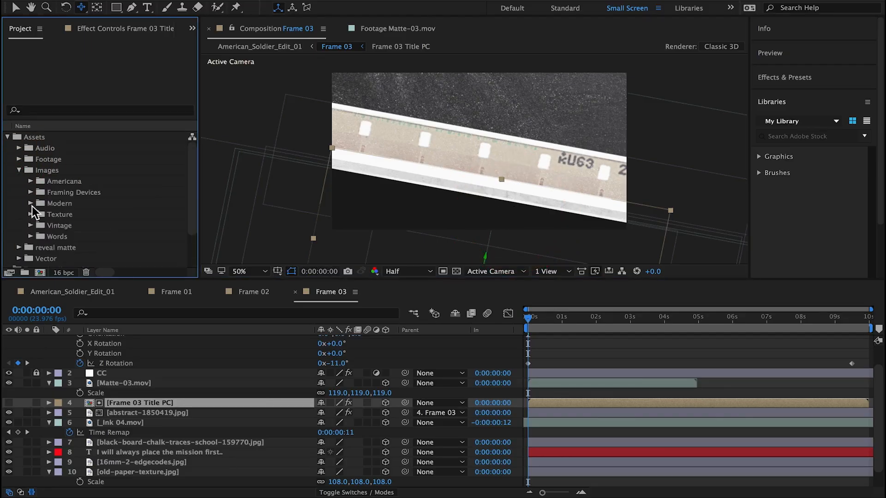
click(29, 234)
click(68, 227)
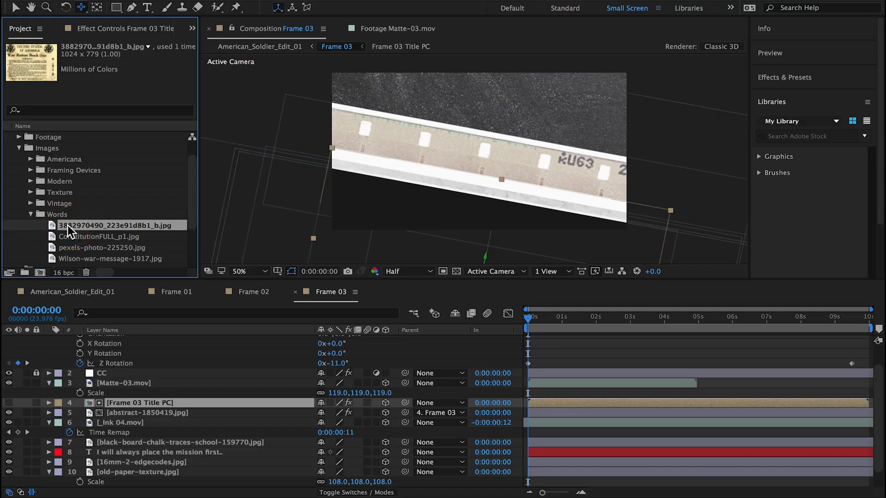
drag(67, 224, 145, 392)
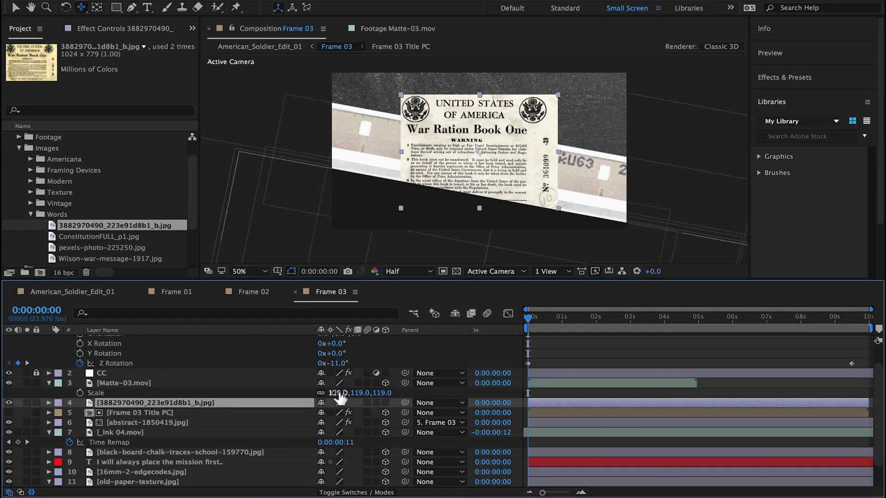
click(385, 402)
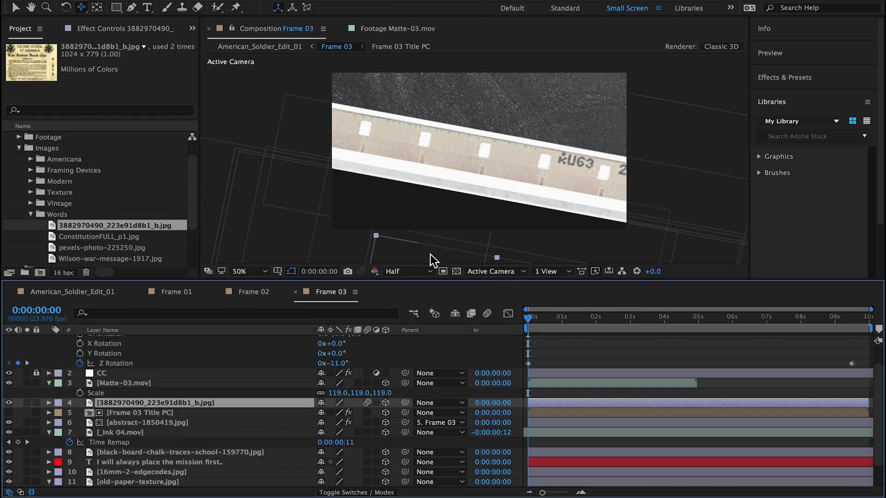
Bring the war ration image into view over the film strip and scale it to 143%.
key(v)
drag(431, 260, 443, 132)
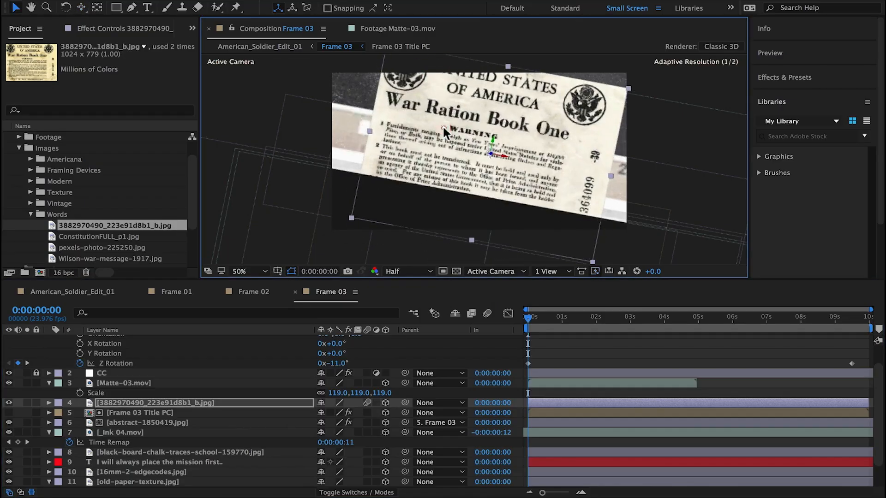
key(s)
drag(360, 413, 380, 415)
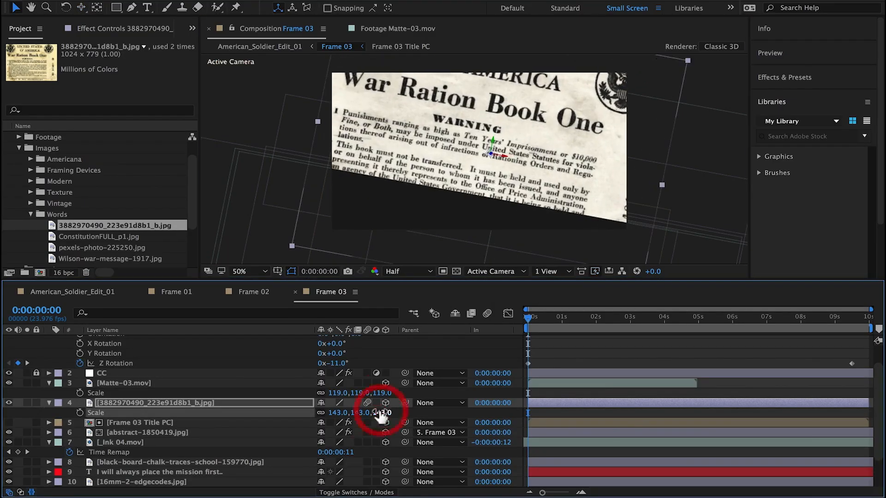
drag(439, 166, 438, 185)
Try applying the Motion Tile effect to the war ration image with an Output Height of 330.
click(806, 78)
click(794, 96)
text(weave)
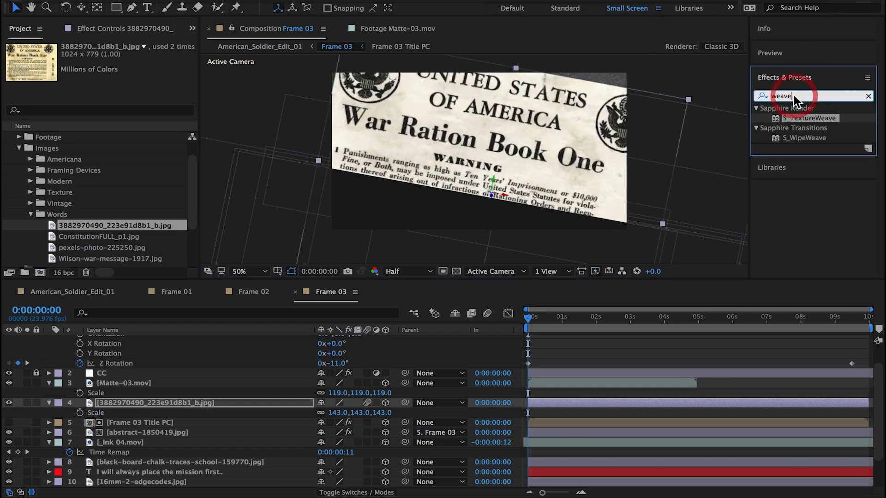
text(tile)
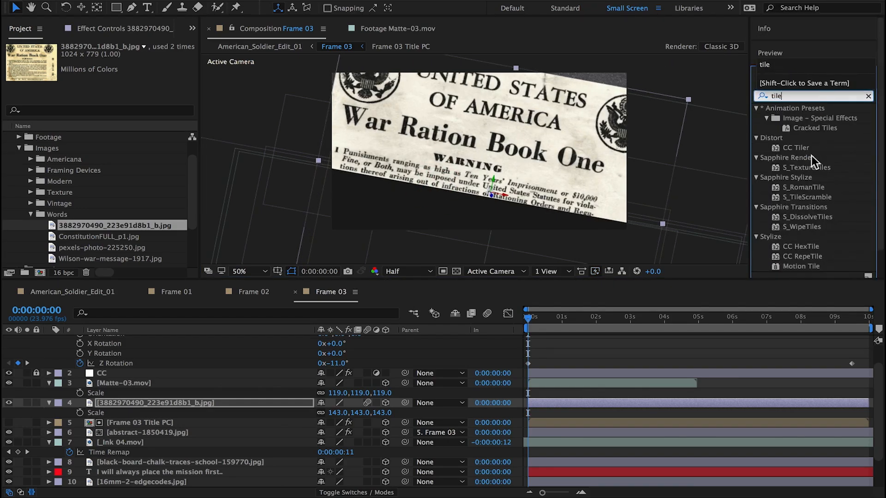
drag(802, 266, 449, 198)
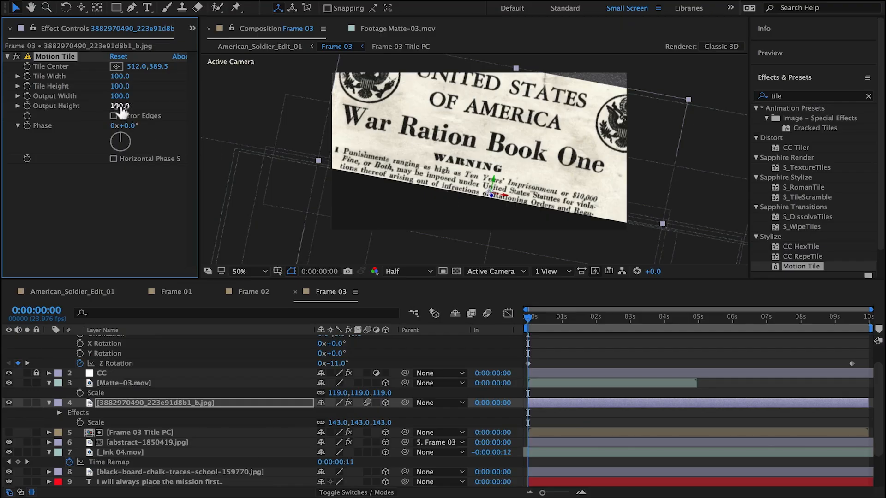
drag(120, 107, 134, 103)
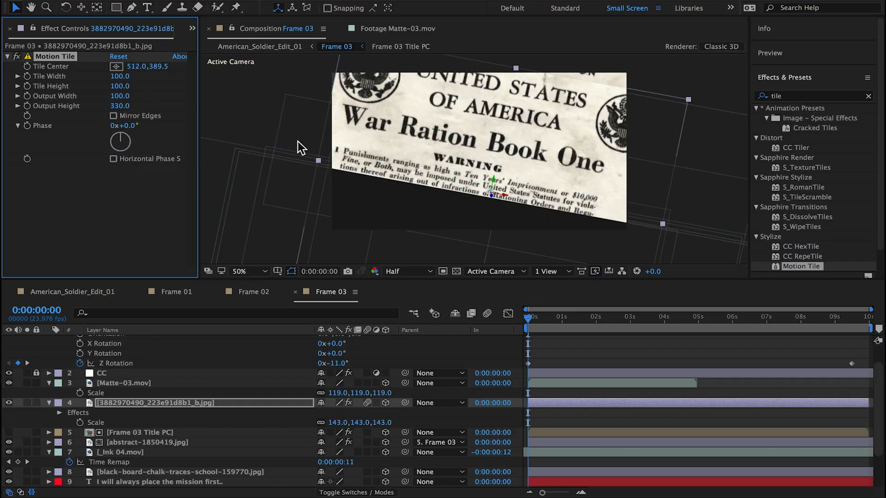
Draw a rectangular mask around the heading area of the war ration image and remove its Motion Tile effect.
click(89, 404)
click(116, 7)
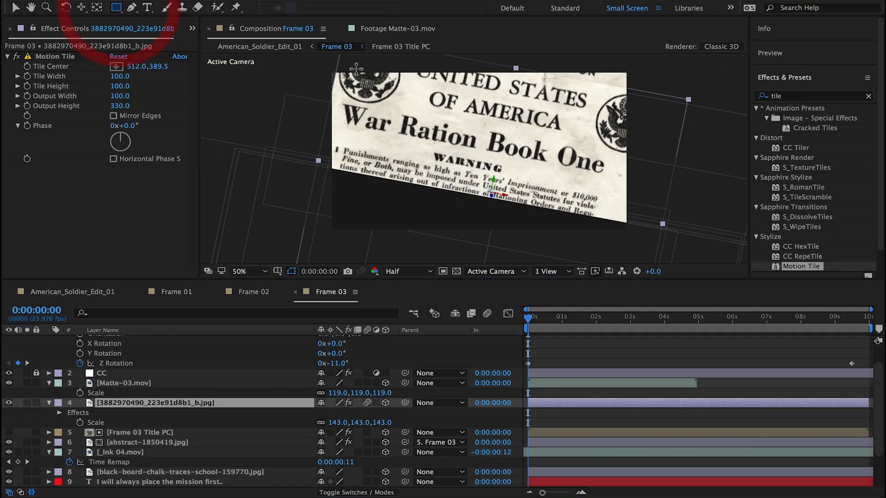
drag(263, 136, 709, 89)
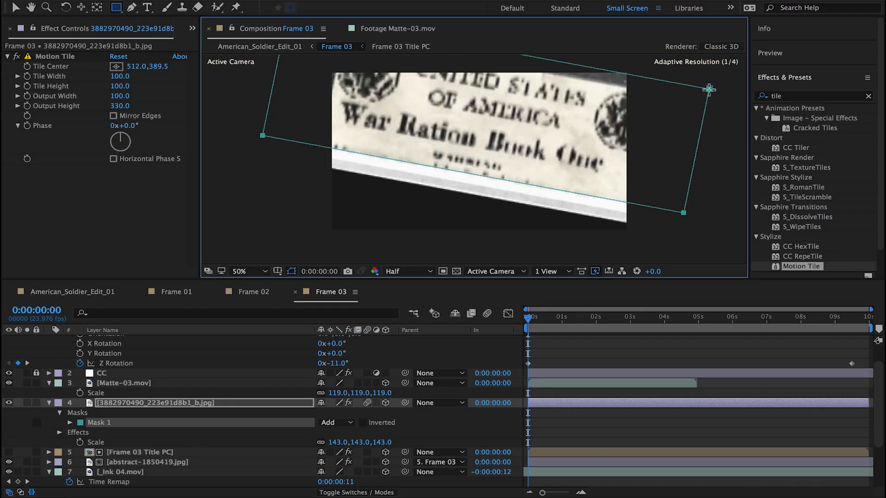
click(65, 63)
key(Delete)
Raise the mask's lower edge to just beneath the "War Ration Book One" line.
key(v)
click(335, 150)
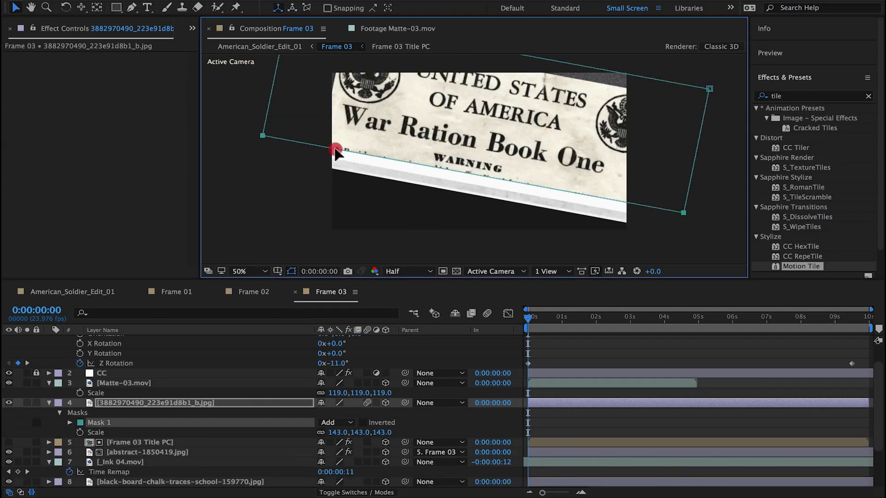
drag(336, 149, 336, 129)
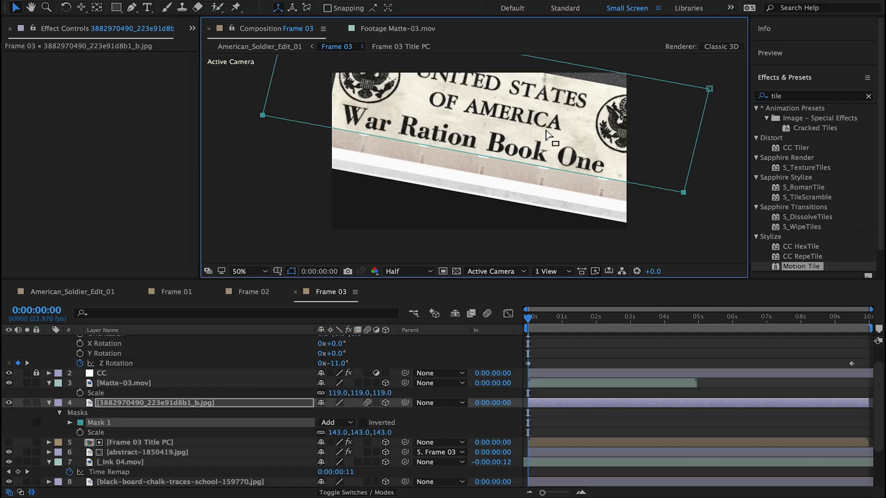
Move the masked war ration layer up and slightly sideways so the film edge strip's perforations show beneath it.
click(526, 158)
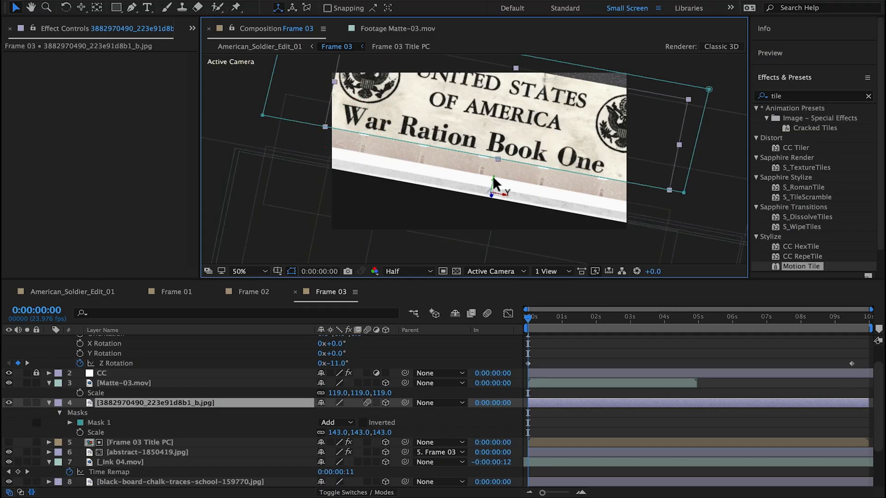
drag(494, 184, 501, 173)
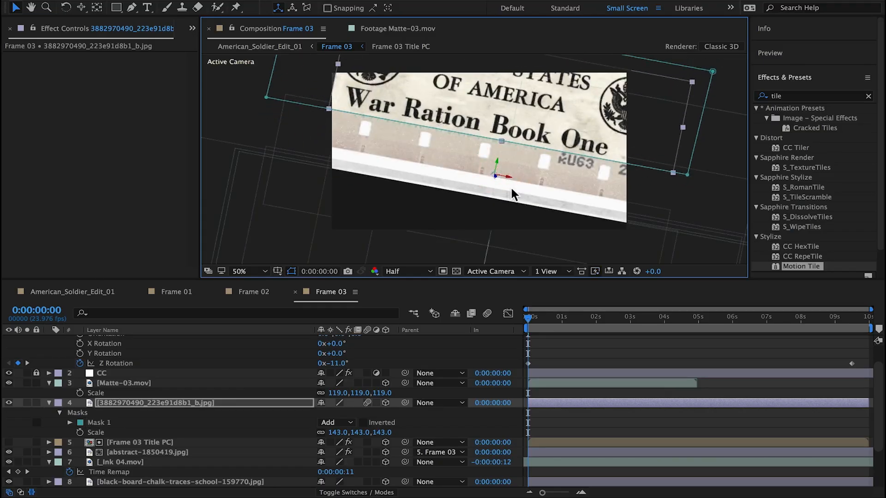
drag(574, 126, 571, 123)
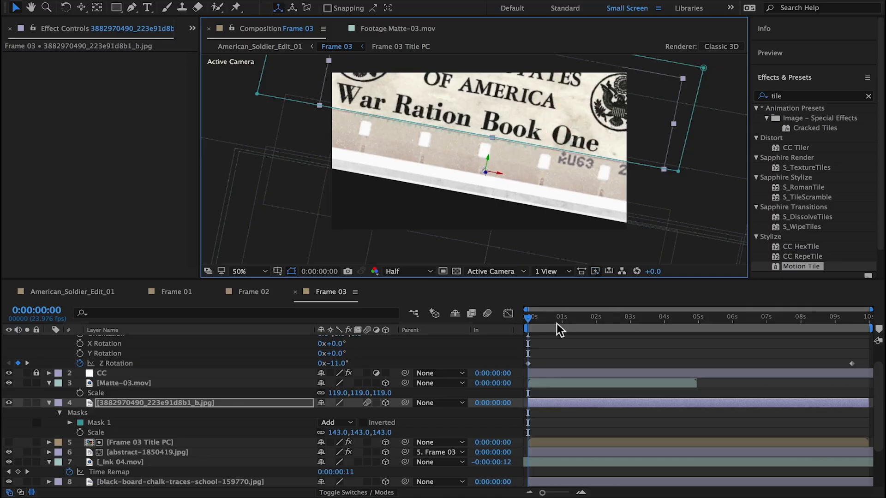
At 0:00:01:00, identify the 16mm-2-edgecodes.jpg strip by toggling its visibility, and lower the war ration layer to cover it.
drag(535, 316, 562, 320)
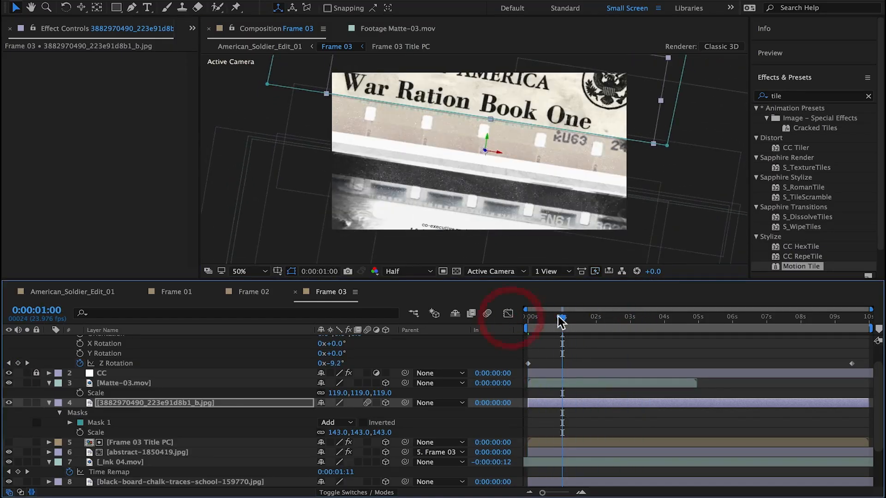
scroll(129, 470, down, 3)
click(122, 461)
click(9, 462)
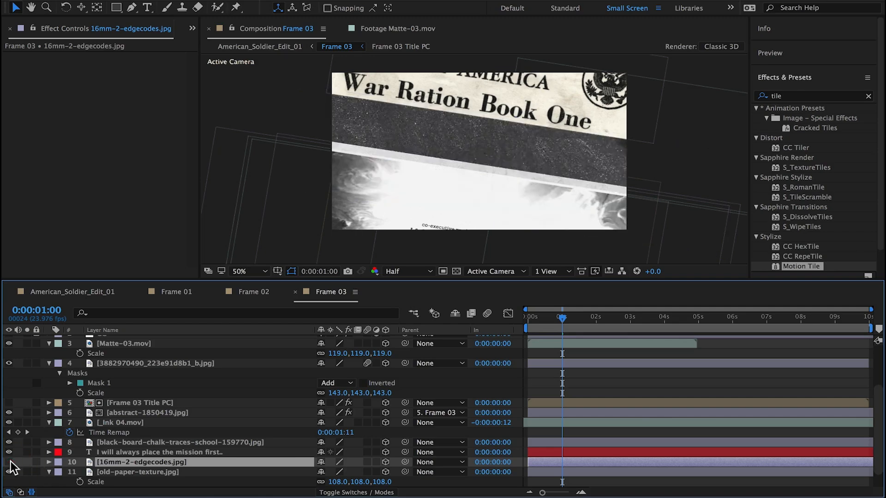
click(9, 462)
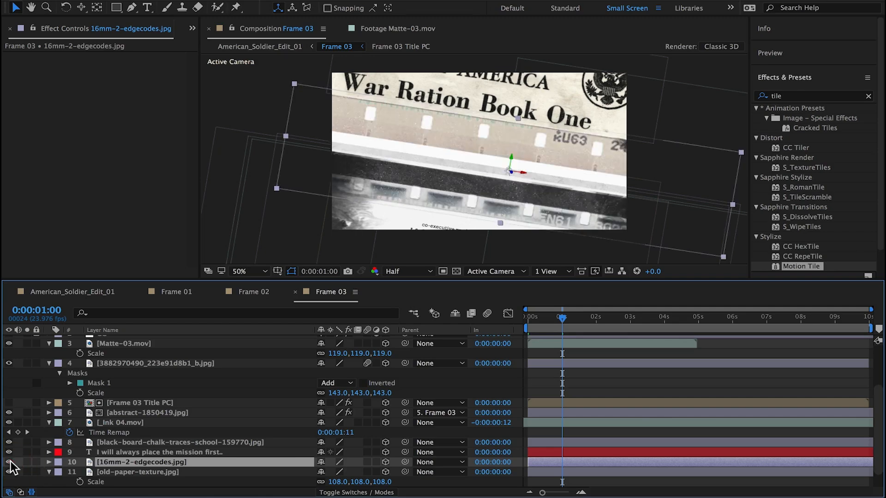
click(129, 364)
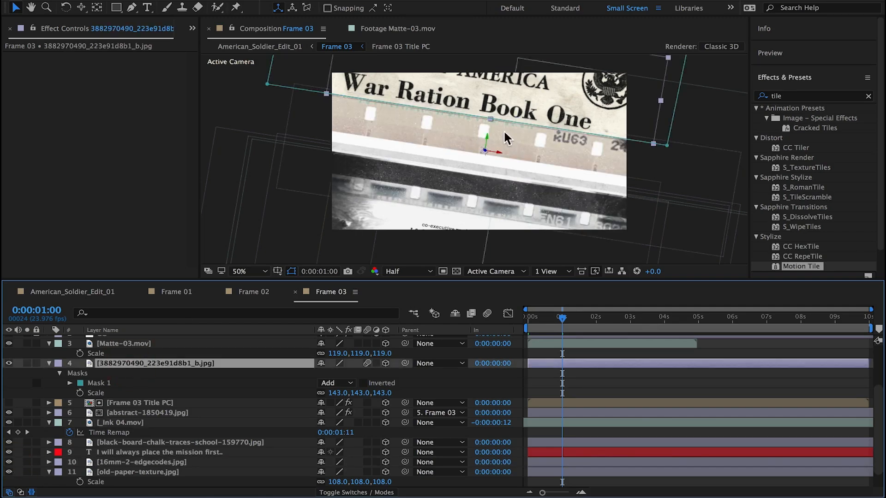
drag(486, 139, 478, 194)
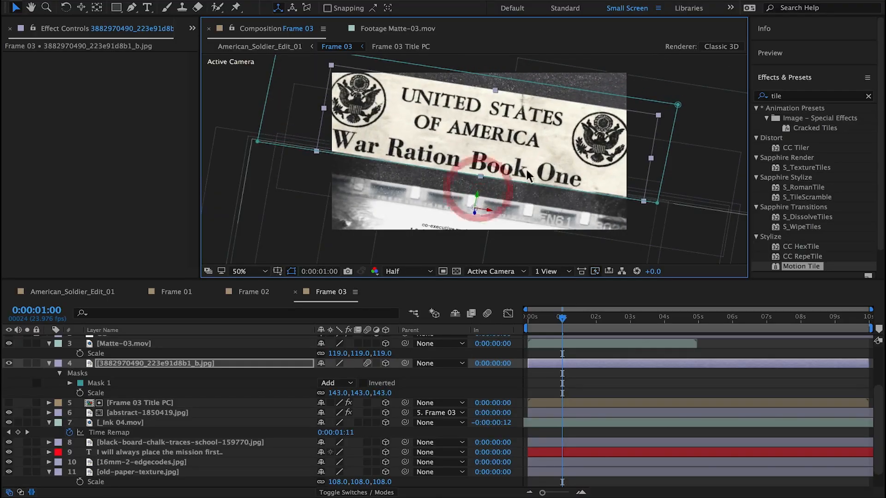
At 0:00:00:00, move the camera closer and reframe the opening on the war ration heading.
drag(562, 318, 485, 317)
key(c)
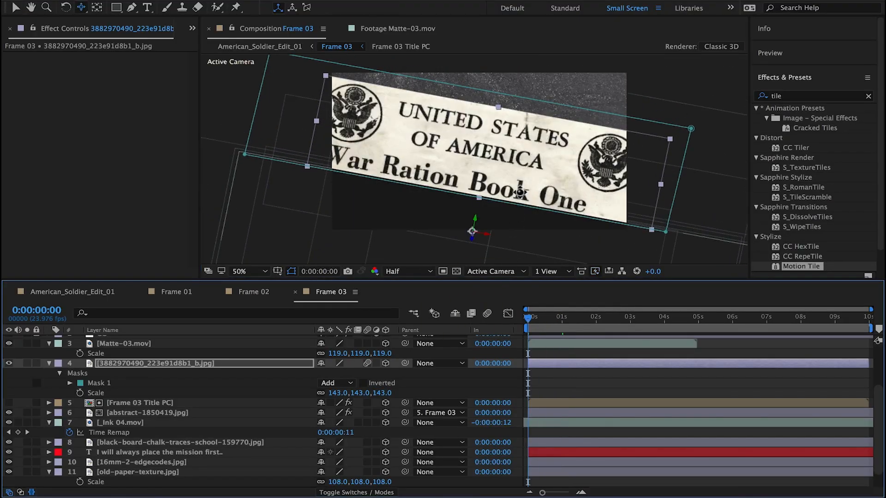
key(c)
drag(520, 194, 569, 167)
key(c)
key(c)
key(c)
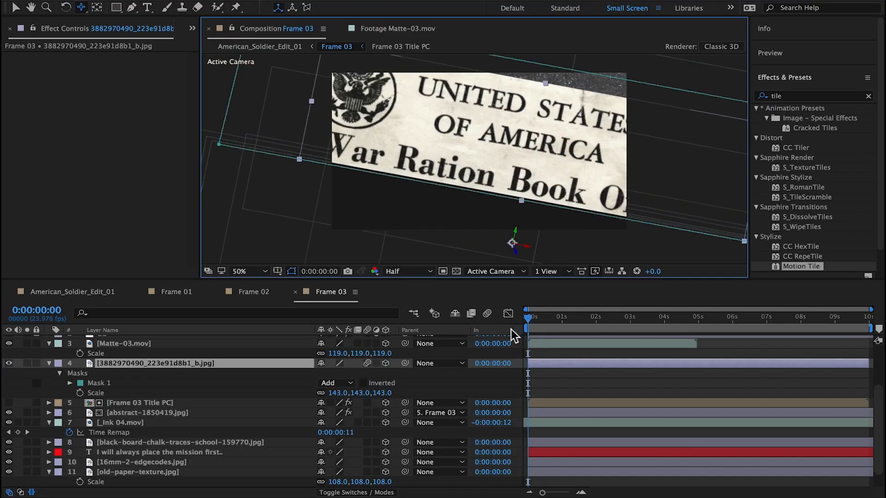
Scrub Frame 03 to 0:00:08:23 and back, and preview the camera move.
drag(530, 318, 833, 334)
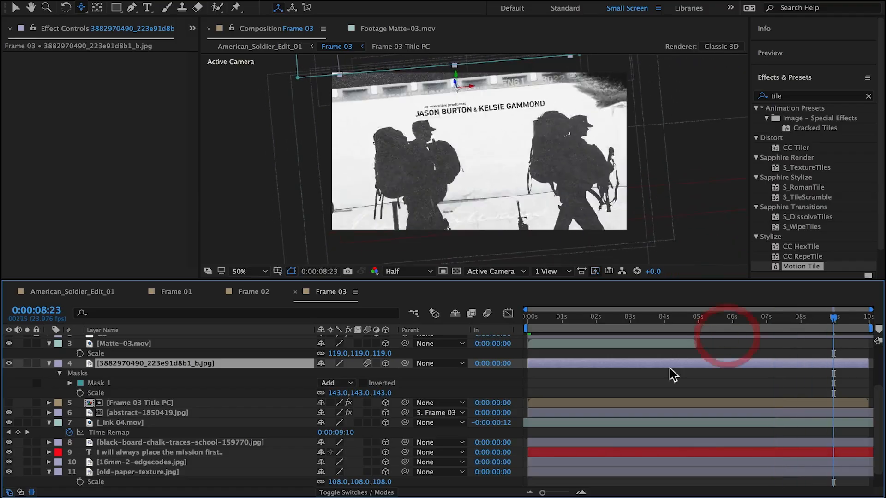
drag(662, 318, 587, 318)
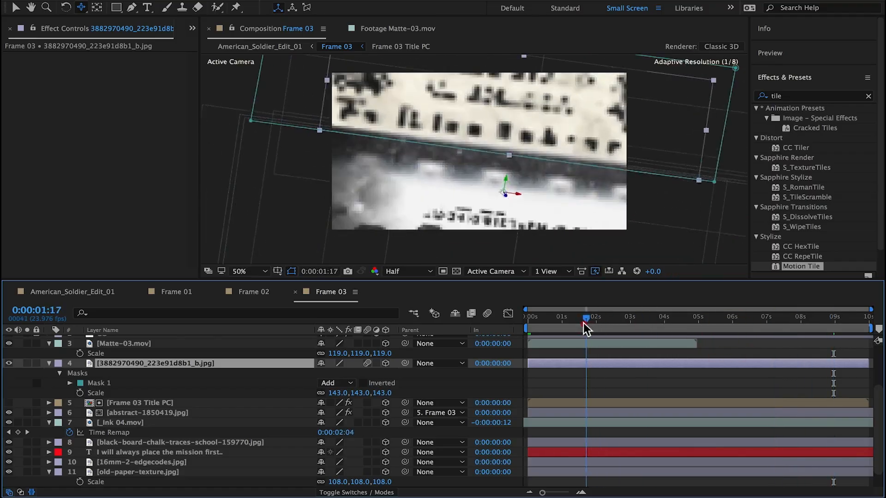
click(88, 292)
key(space)
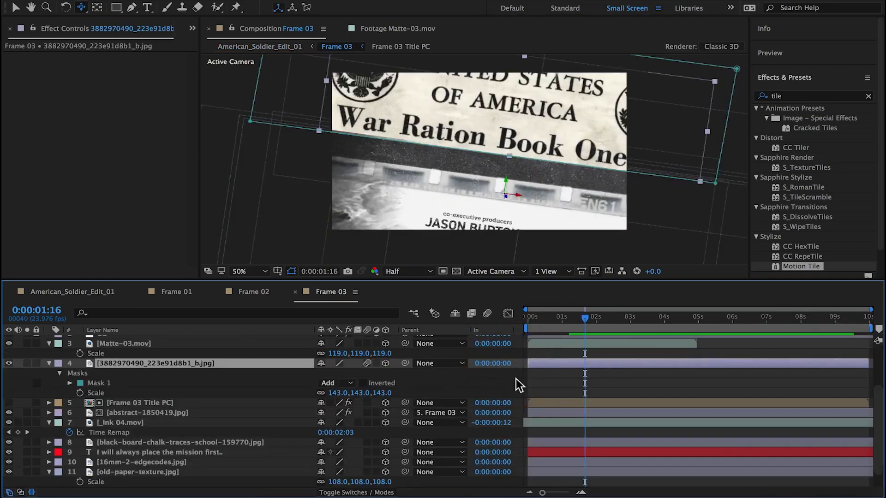
Move Camera 1's end Position and Z Rotation keyframes earlier to 0:00:03:11 and ease into them.
scroll(223, 386, up, 3)
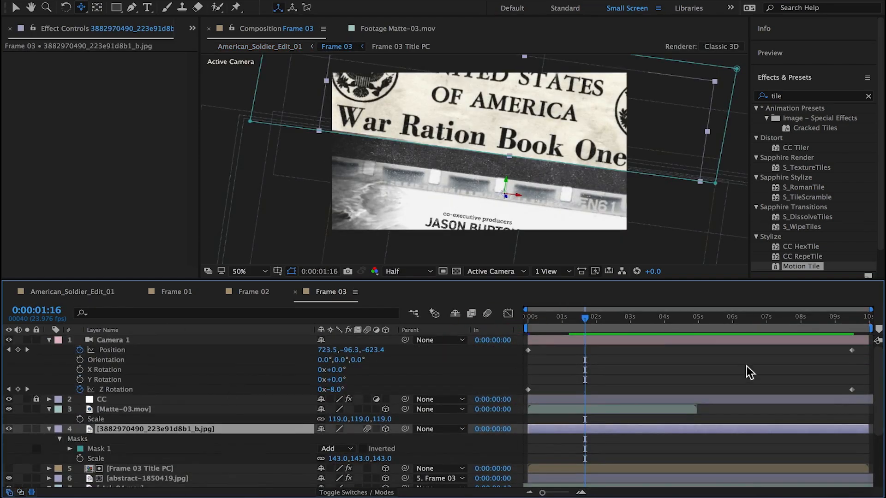
drag(820, 352, 646, 392)
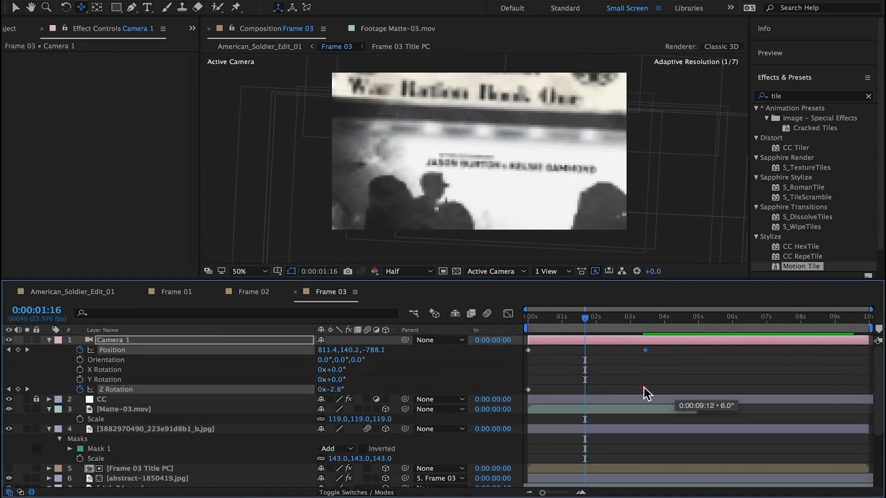
right_click(645, 391)
mouse_move(688, 481)
click(595, 442)
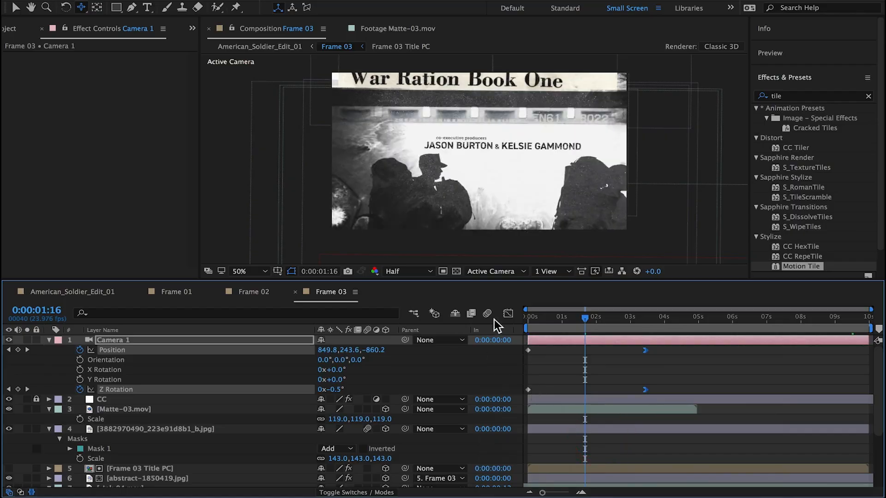
Lengthen the incoming ease on Camera 1's end keyframes in the speed graph, and check the frame at 0:00:03:11.
click(508, 314)
drag(618, 457, 595, 458)
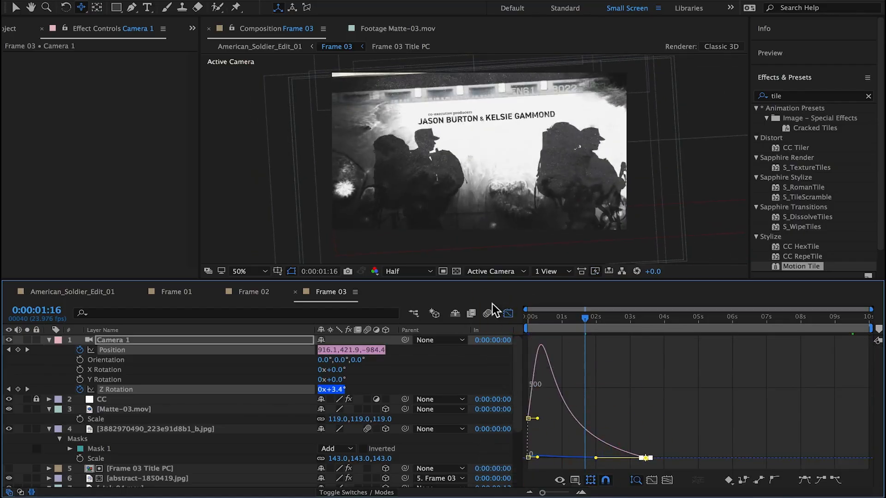
click(508, 313)
drag(585, 318, 658, 318)
click(659, 364)
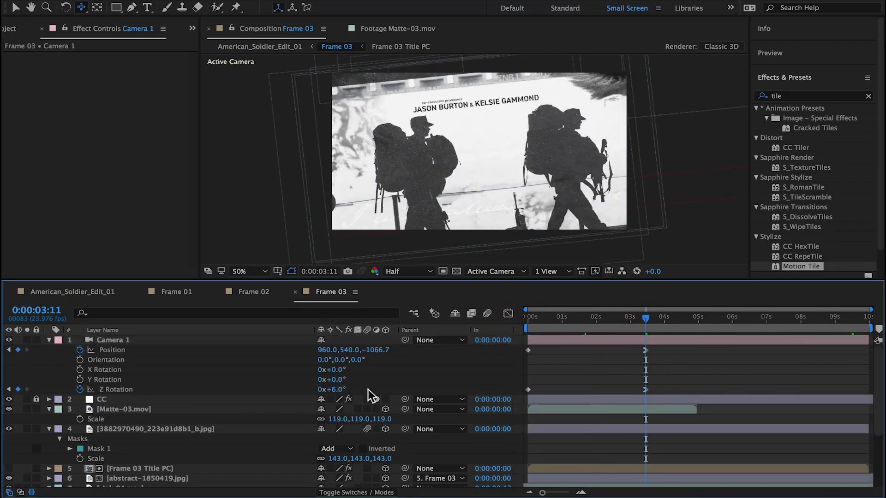
Set Camera 1's end Z Rotation keyframe at 0:00:03:11 to 3°.
key(Return)
key(super+z)
click(341, 391)
text(3)
key(Return)
Add a null object to Frame 03 and parent Camera 1 to it.
click(245, 1)
mouse_move(258, 2)
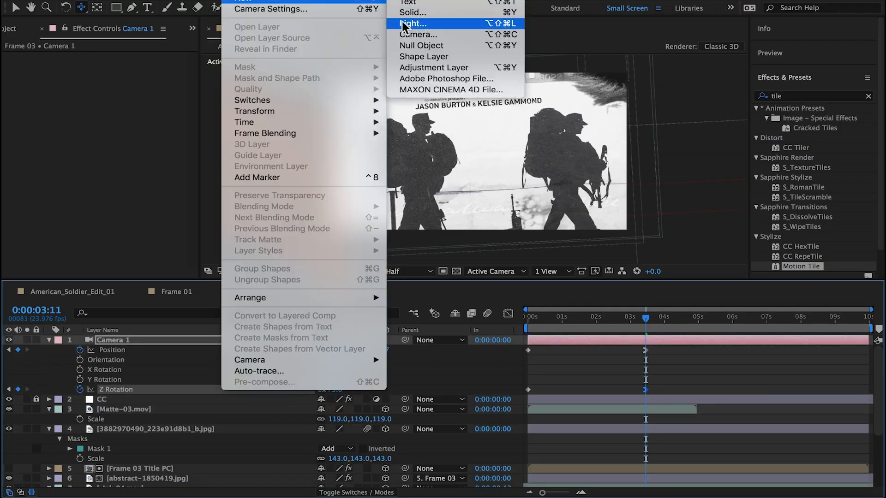
click(409, 45)
drag(405, 350, 221, 341)
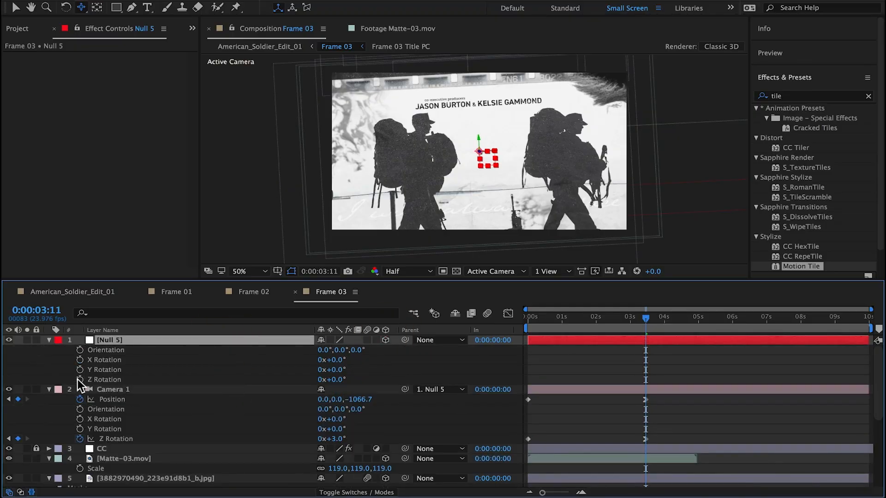
Keyframe the null's Z Rotation from 0° to 5°, with the last keyframe near the end of the composition.
click(80, 379)
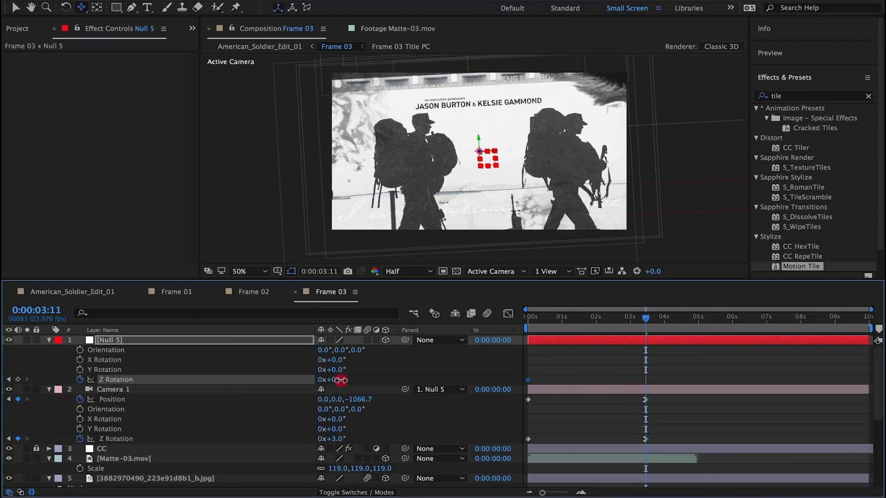
drag(340, 379, 345, 380)
drag(700, 382, 860, 386)
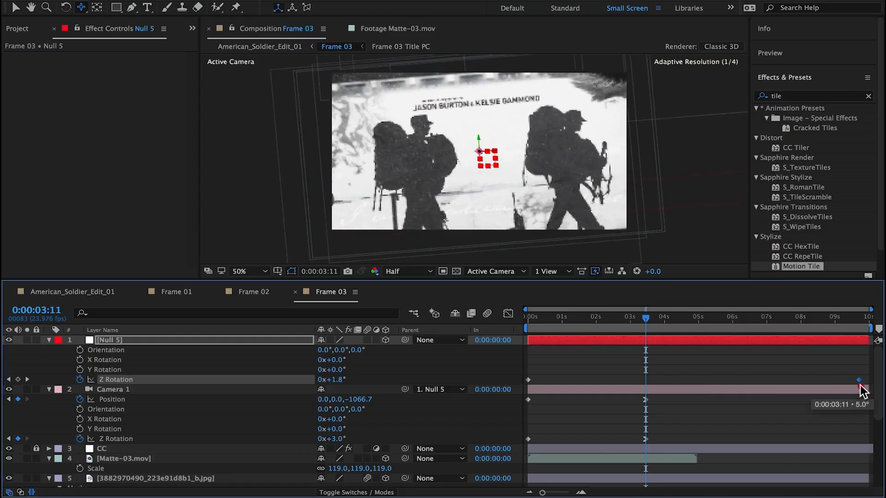
Preview the camera move in American_Soldier_Edit_01 and reopen Frame 03.
click(95, 293)
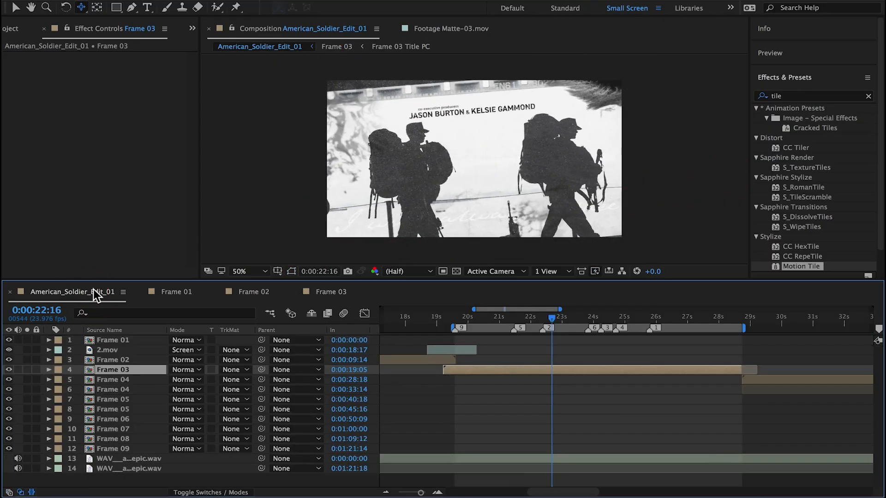
key(space)
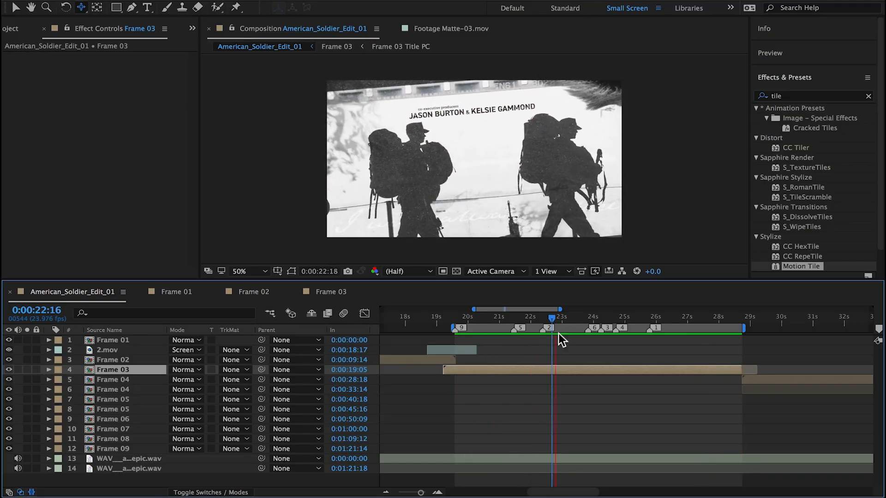
double_click(518, 367)
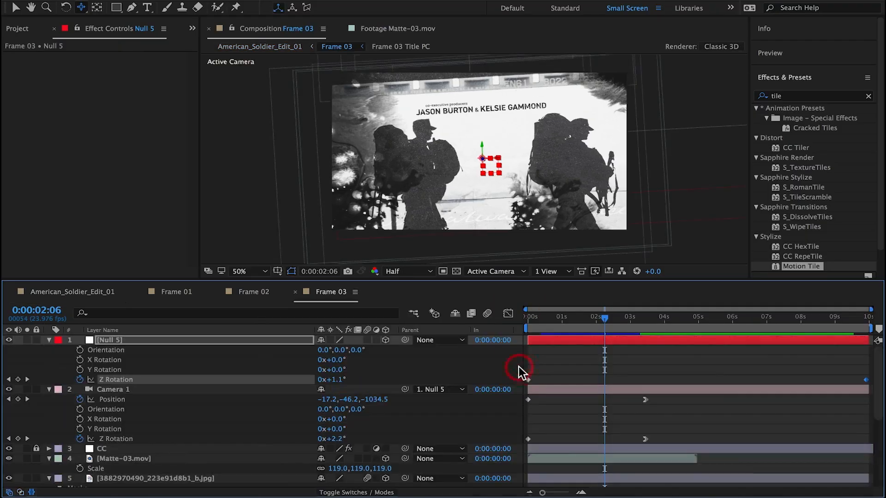
At 0:00:00:16, collapse the null and camera properties and apply the Black & White effect to the war ration image.
drag(598, 316, 550, 319)
click(49, 339)
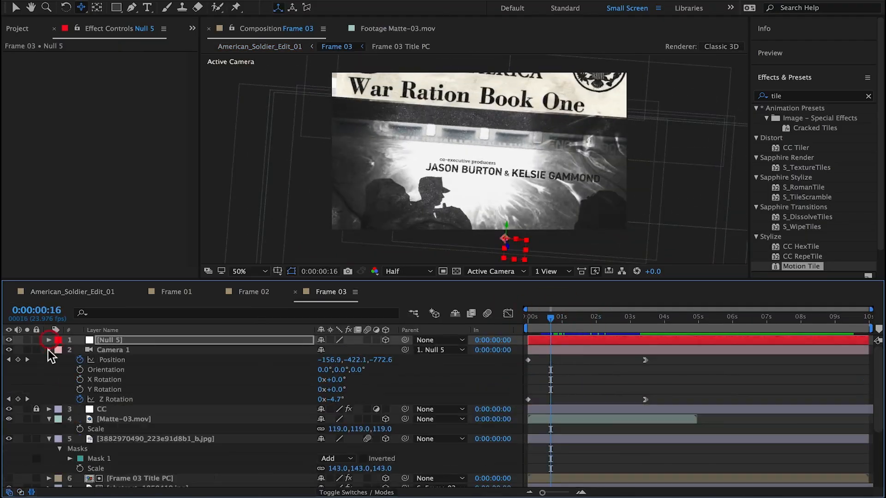
click(48, 349)
click(115, 390)
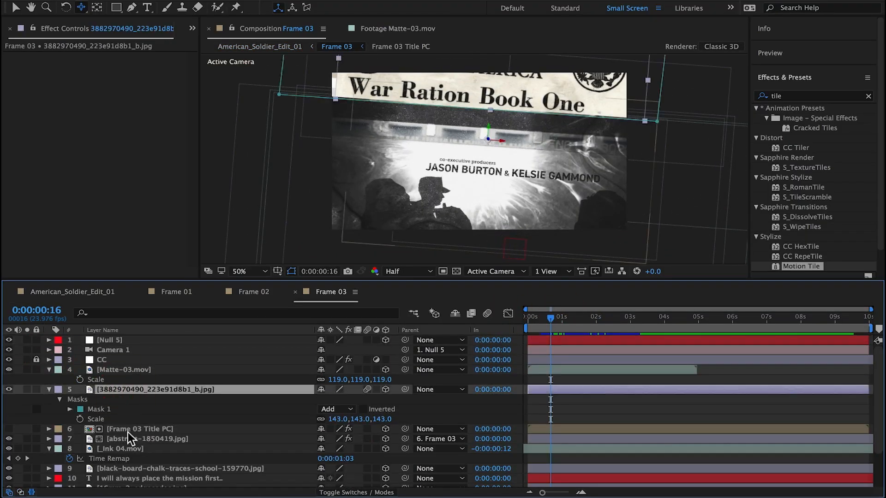
click(272, 5)
mouse_move(300, 104)
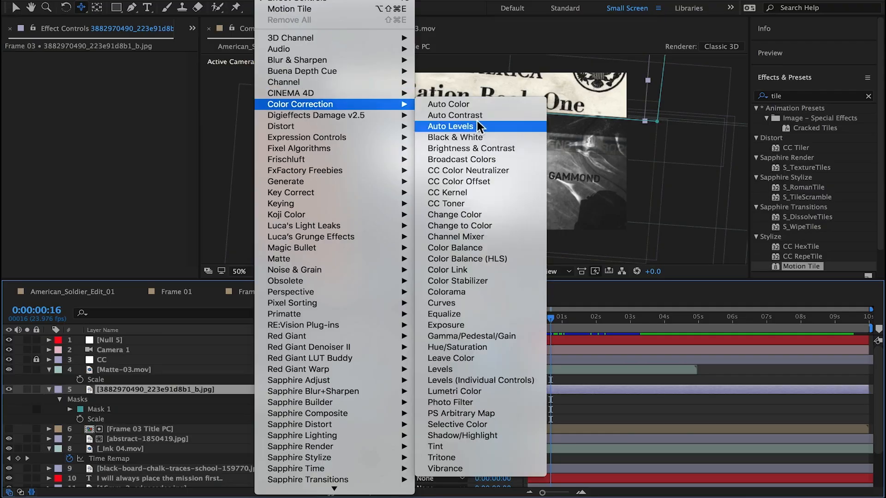
click(456, 137)
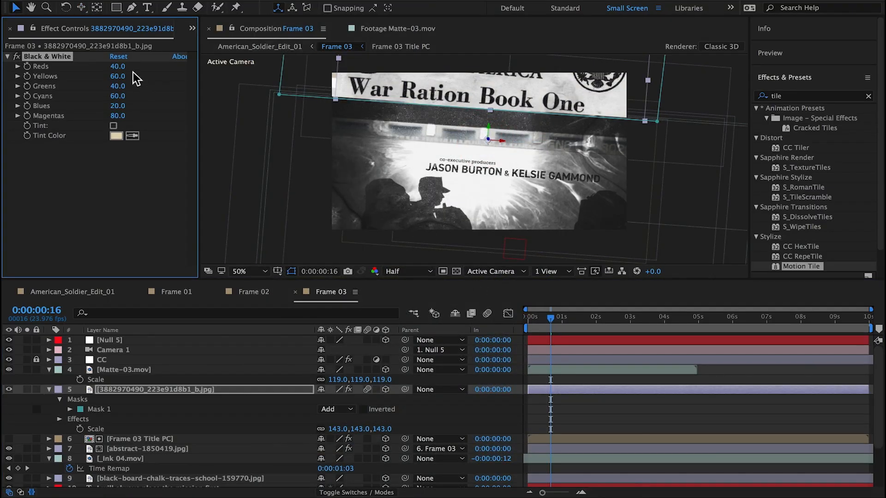
Try different channel amounts in the war ration image's Black & White effect and leave Reds at 160.
drag(120, 67, 192, 89)
key(ctrl+z)
drag(126, 95, 63, 101)
drag(118, 106, 92, 123)
drag(120, 71, 192, 70)
key(ctrl+z)
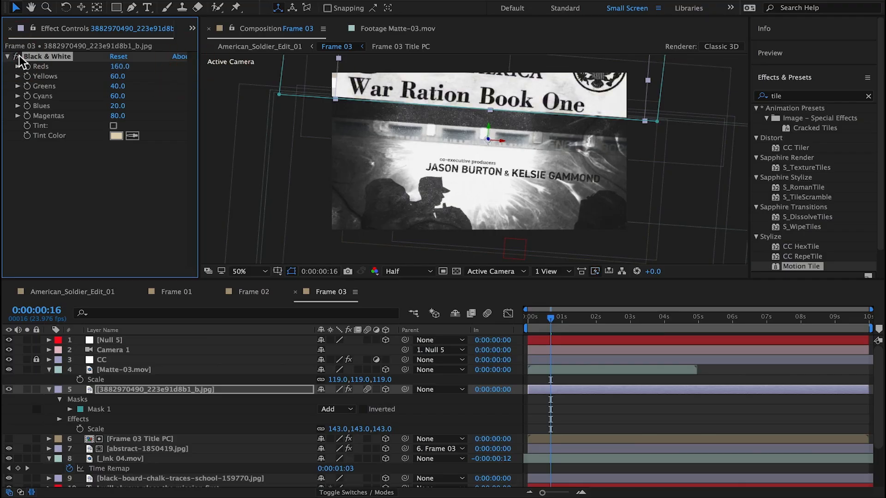
Add Curves to the war ration image, lifting the shadows and lowering the highlights slightly, and smooth the curve.
click(275, 4)
mouse_move(305, 104)
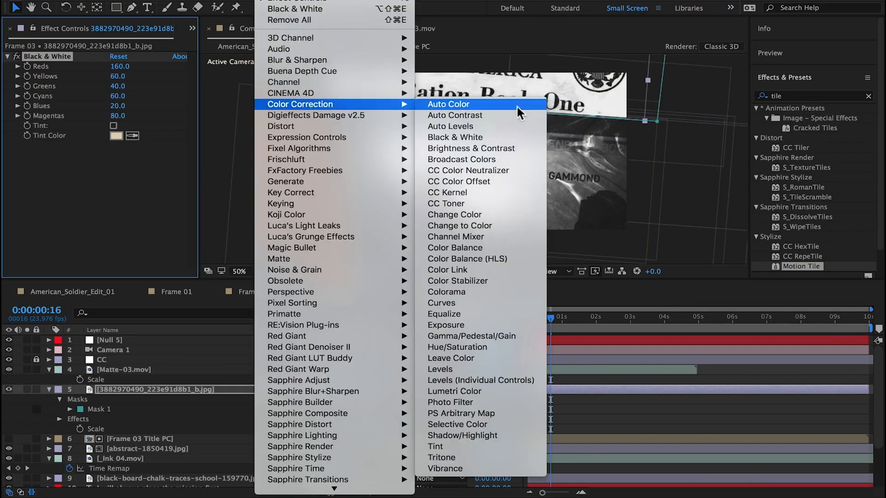
click(498, 306)
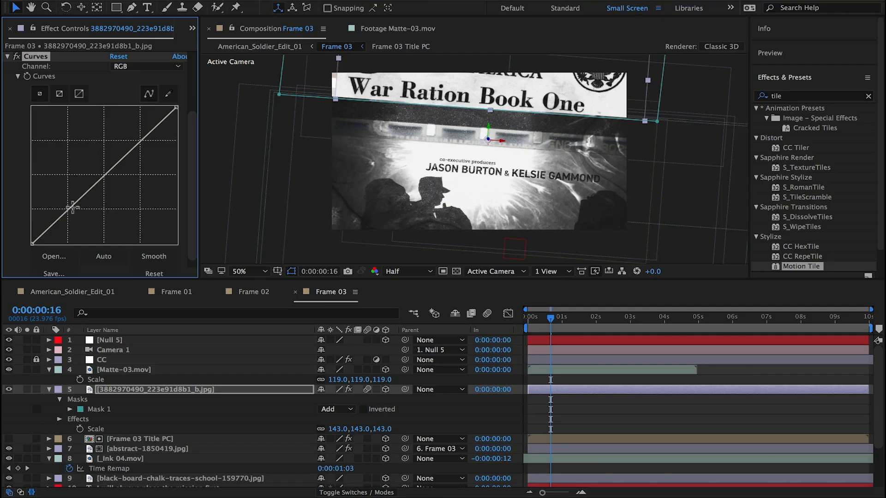
click(72, 208)
click(139, 144)
mouse_move(73, 208)
mouse_down()
mouse_move(94, 227)
mouse_move(71, 186)
mouse_move(70, 203)
mouse_up()
mouse_move(139, 144)
mouse_down()
mouse_move(134, 123)
mouse_move(150, 139)
mouse_up()
click(153, 256)
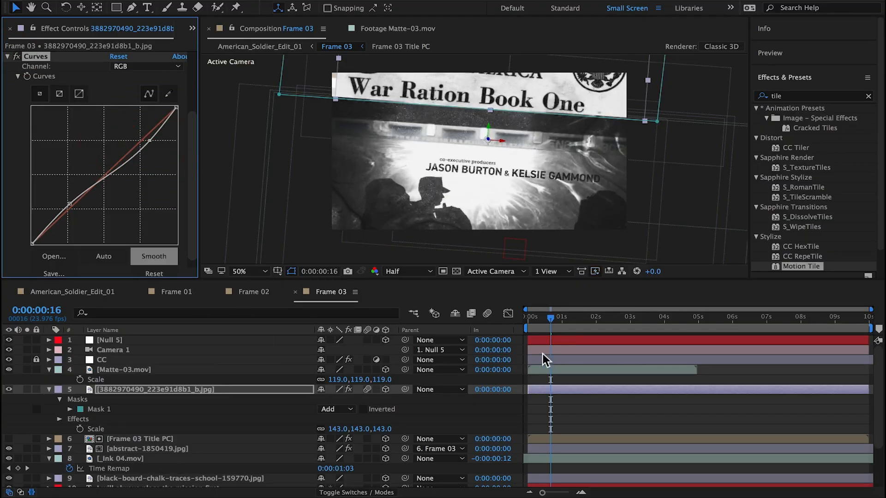
At 0:00:00:00, pull the camera back and reframe it so the whole War Ration Book One heading fits.
drag(550, 315, 520, 316)
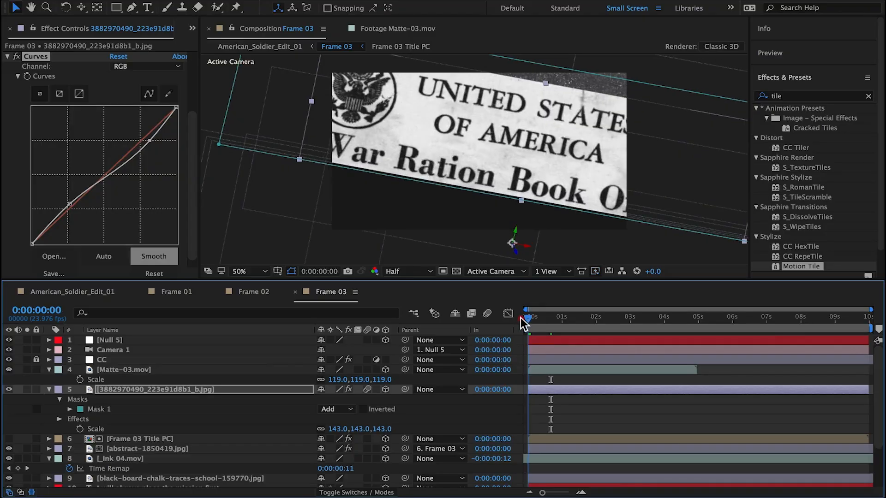
key(c)
drag(536, 185, 597, 172)
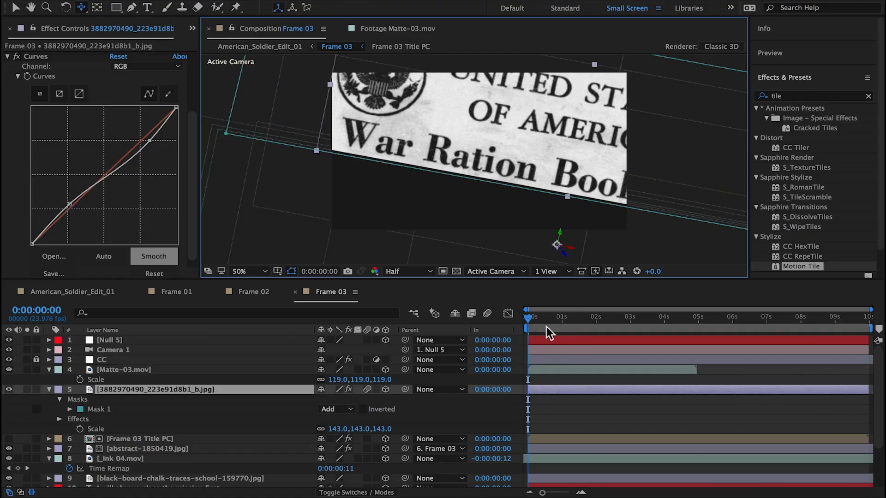
drag(494, 154, 459, 151)
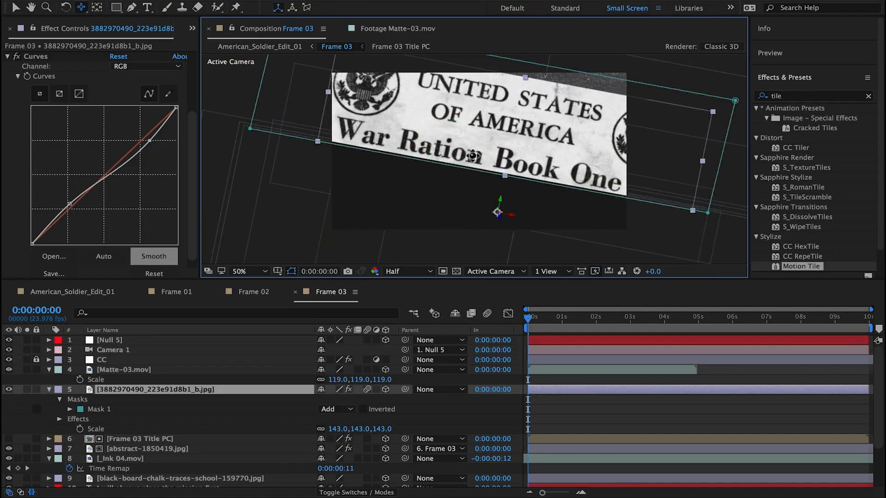
key(v)
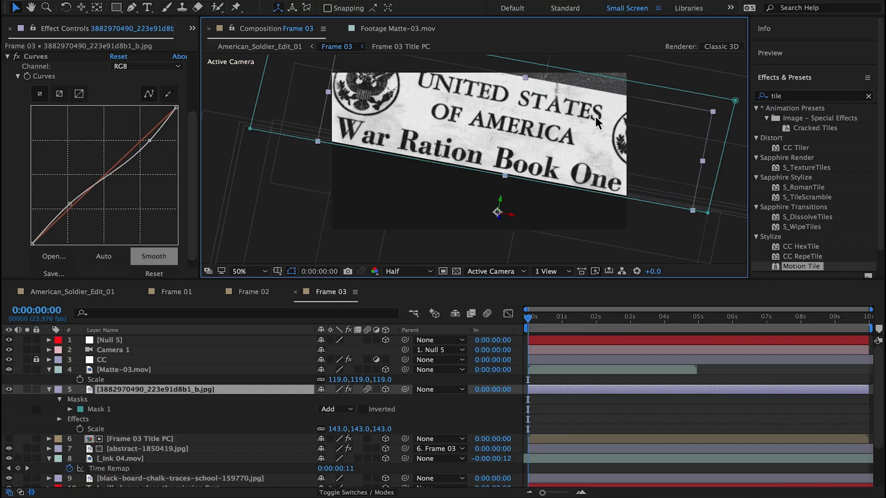
Try Motion Tile on the war ration image with Mask 1 as its mask reference and an Output Height of 880.
click(7, 56)
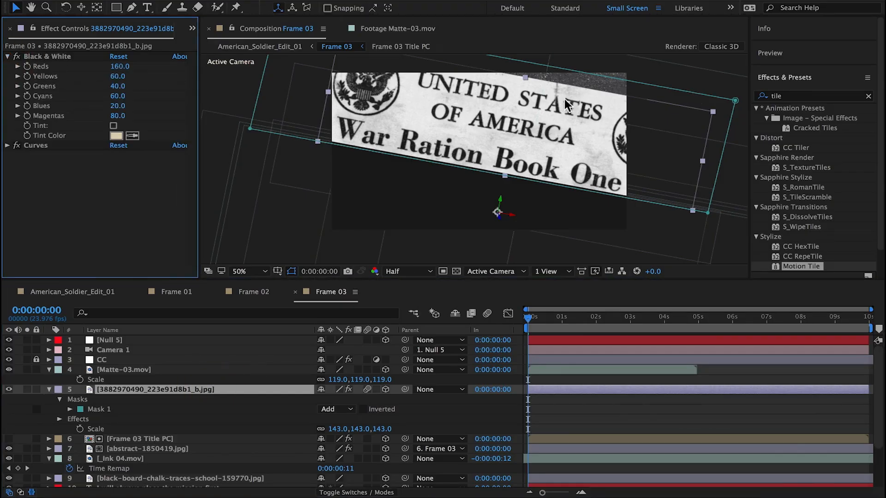
double_click(776, 272)
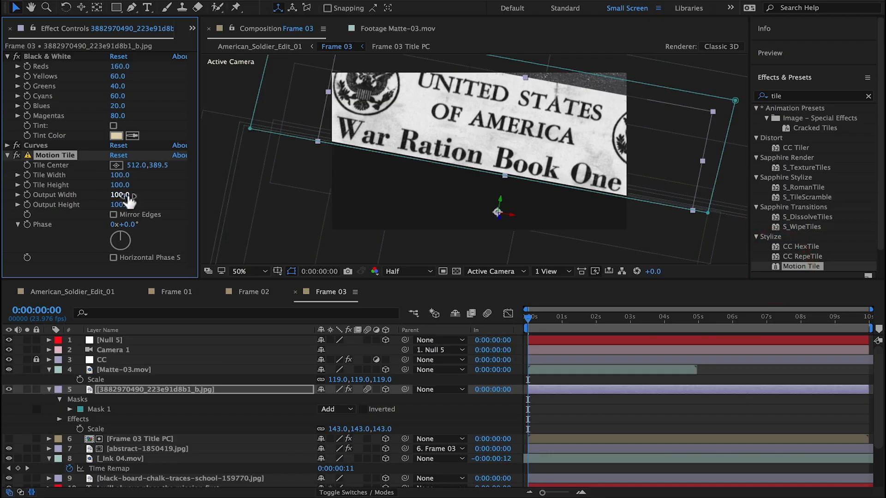
mouse_move(121, 204)
mouse_down()
mouse_move(146, 200)
mouse_move(118, 198)
mouse_up()
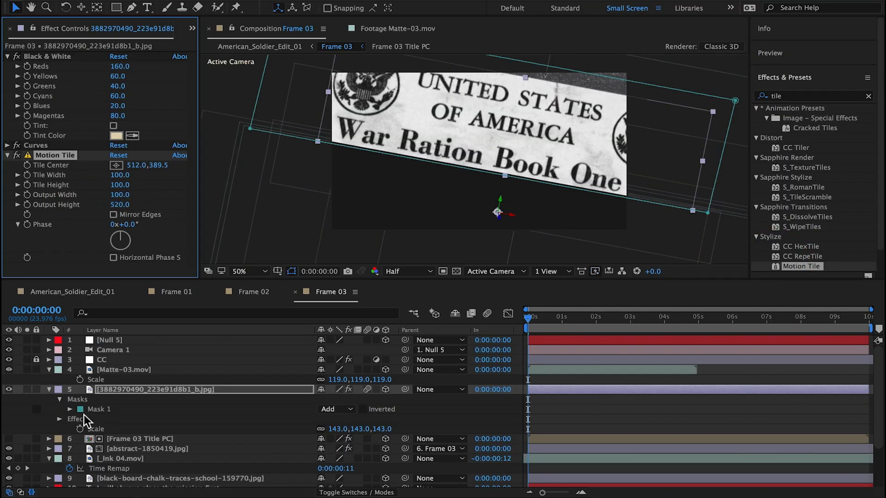
click(61, 419)
click(68, 448)
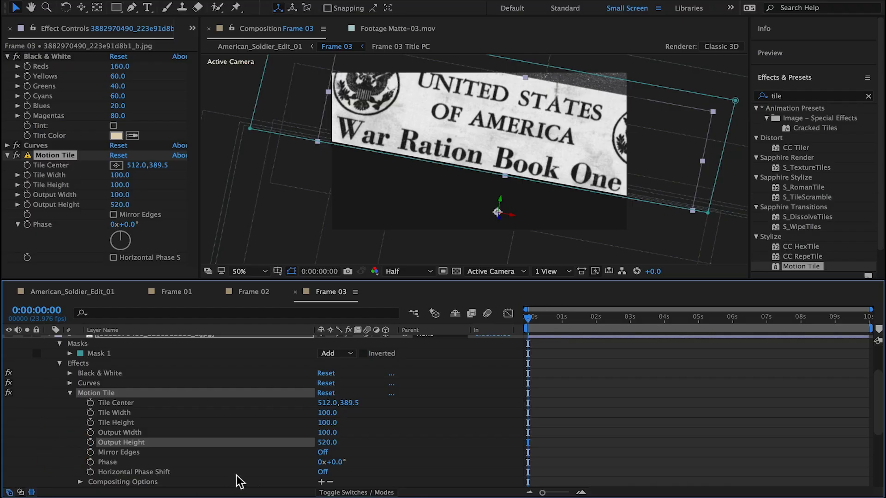
click(321, 481)
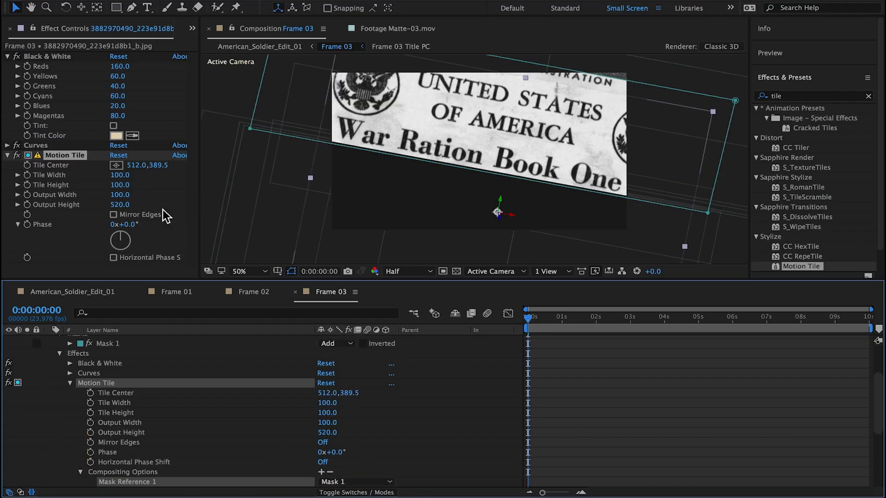
drag(121, 204, 152, 204)
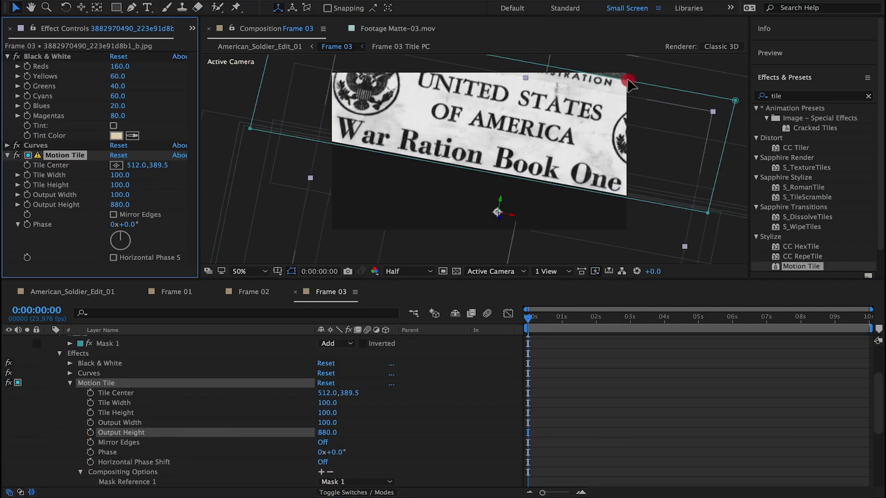
Check the tiled war ration image at 0:00:00:23 and delete its Motion Tile effect.
drag(629, 83, 625, 123)
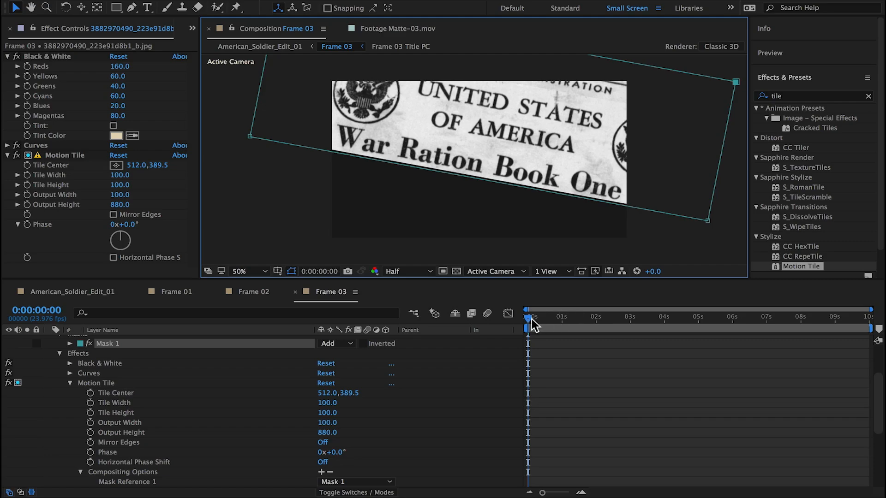
drag(530, 318, 562, 317)
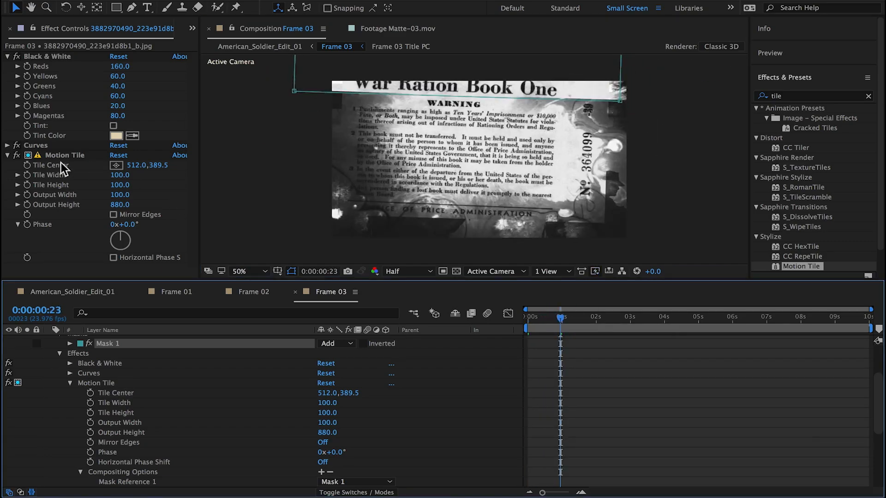
click(17, 155)
click(41, 155)
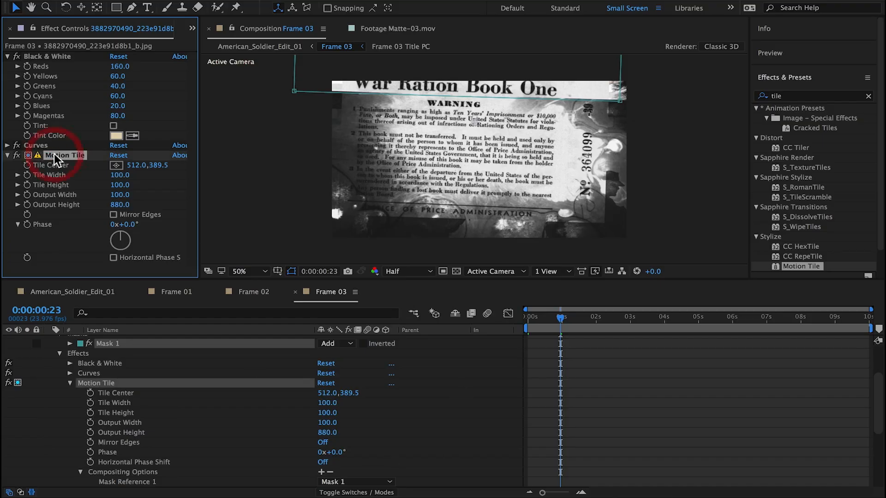
key(Delete)
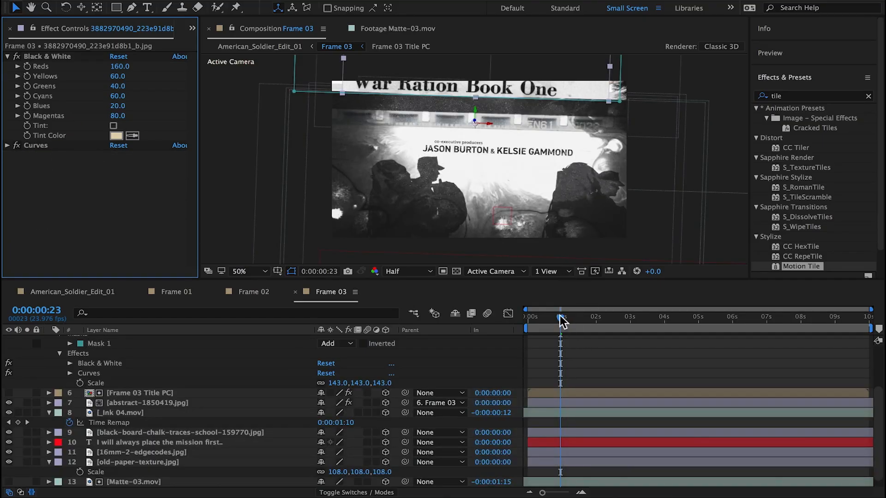
Scrub through the Frame 03 section in American_Soldier_Edit_01 and reopen Frame 03 at 0:00:02:06.
drag(560, 318, 595, 317)
click(46, 291)
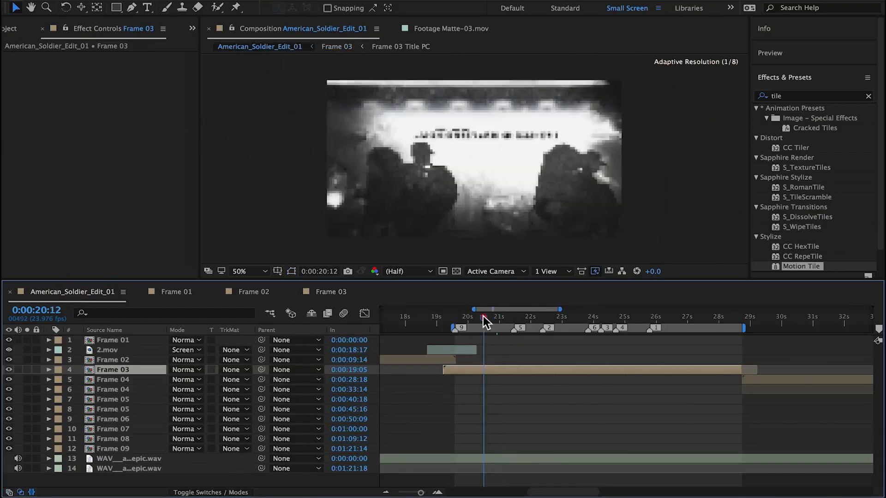
drag(483, 316, 513, 318)
double_click(513, 369)
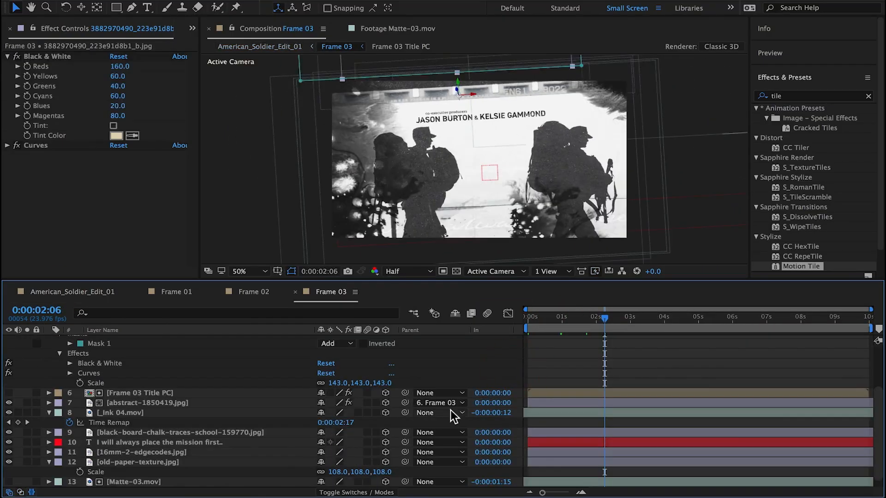
Duplicate the military-men-departing image together with its Matte-03.mov layer, and hide the duplicated image.
scroll(122, 454, down, 1)
click(27, 482)
click(27, 482)
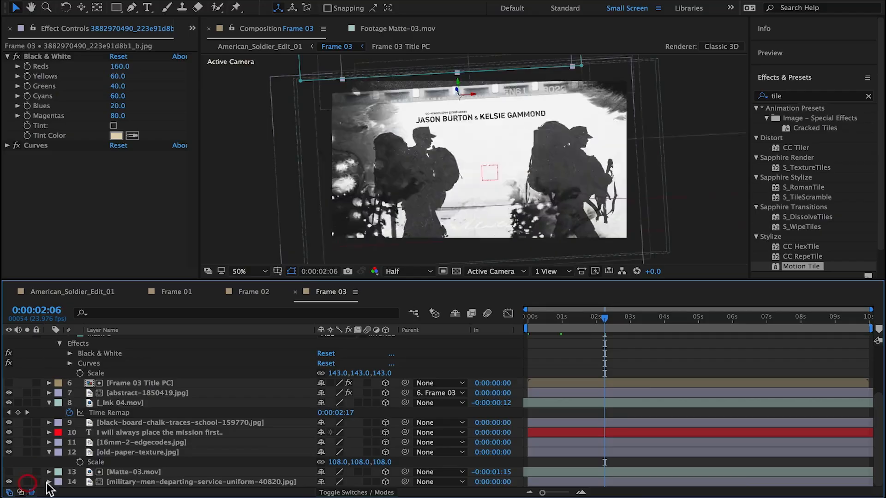
click(113, 483)
shift+click(128, 471)
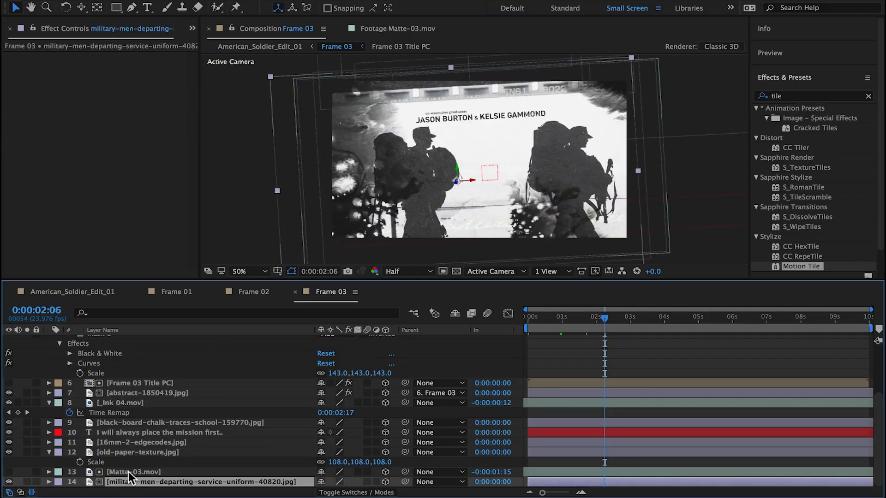
key(super+d)
scroll(132, 478, down, 2)
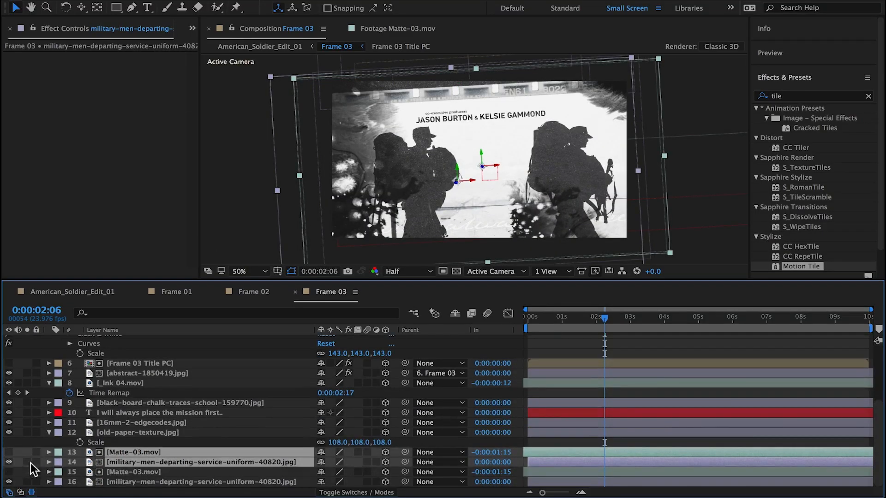
click(8, 461)
Draw a rectangular mask on the original military-men-departing layer that isolates the left soldier.
click(119, 480)
click(116, 7)
drag(254, 72, 500, 300)
click(583, 422)
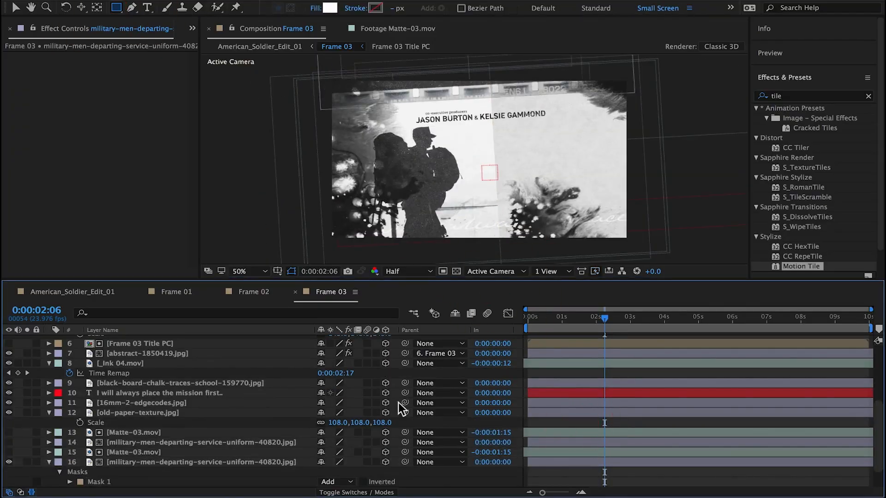
Reveal the Mask 1 feather on the lower military-men-departing layer and unlink its horizontal and vertical values.
key(F4)
scroll(230, 444, down, 3)
click(158, 434)
key(f)
click(320, 482)
drag(333, 483, 422, 483)
key(super+z)
Try a vertical-only feather of 258 pixels on the left soldier's mask and check its edge.
drag(349, 483, 497, 480)
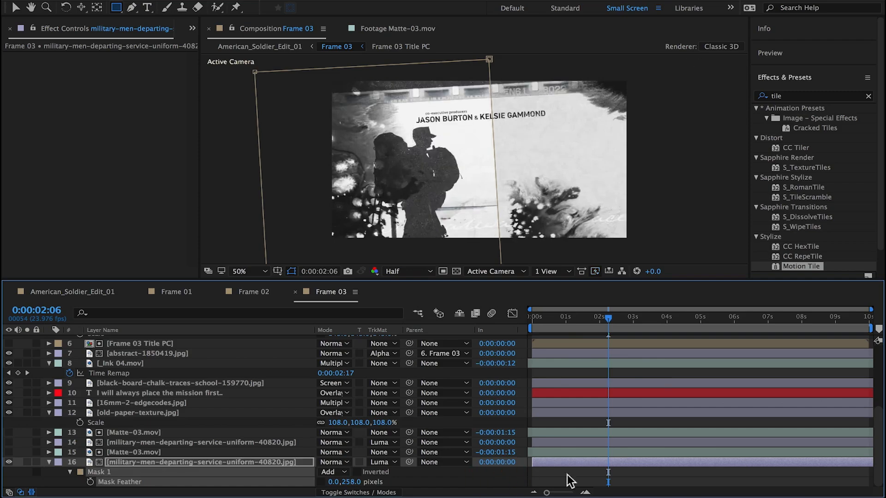
click(644, 473)
click(187, 463)
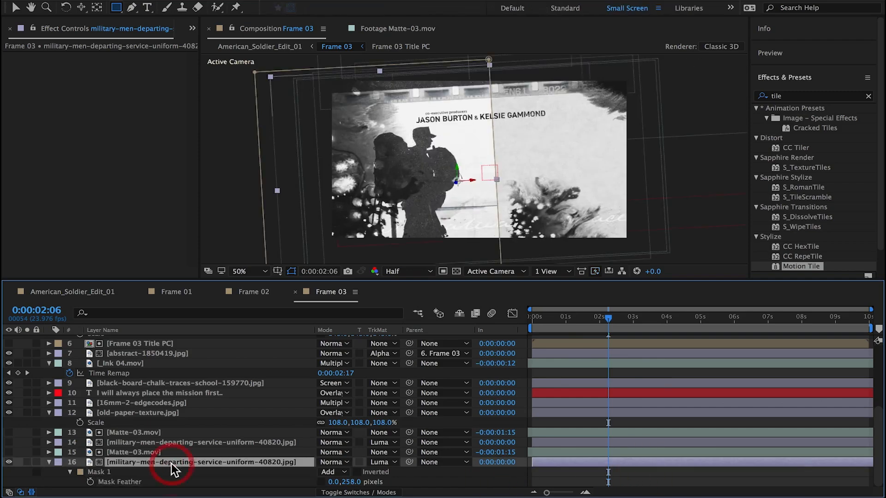
Set the left soldier's mask feather to 250 pixels horizontally and 0 vertically.
drag(333, 482, 454, 478)
click(359, 482)
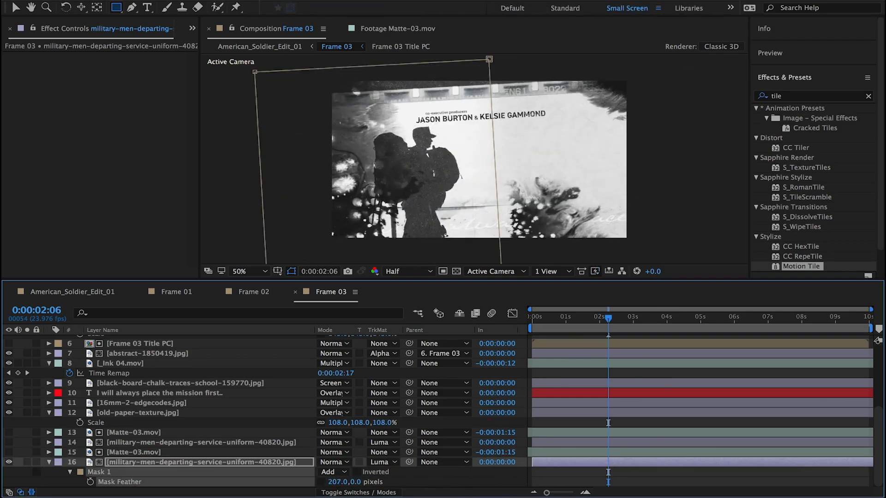
click(642, 483)
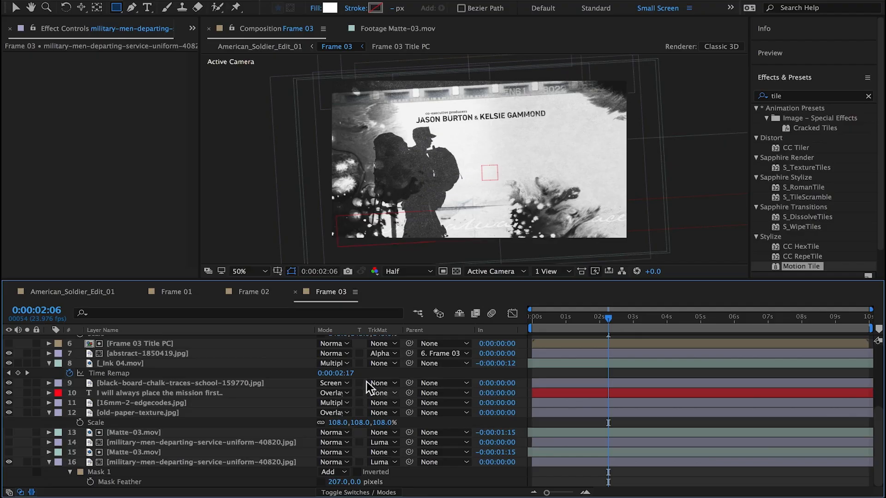
click(334, 482)
text(250)
key(Return)
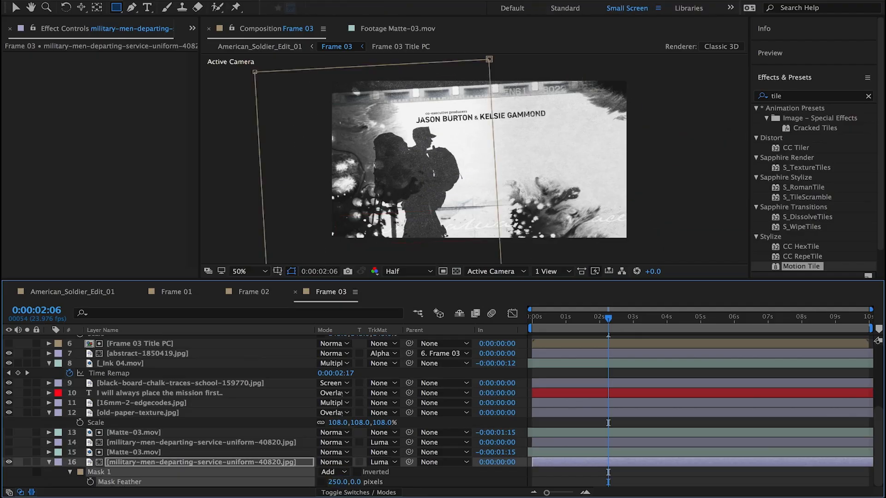
Copy Mask 1 onto the duplicate military-men-departing layer, unhide that layer, and set the pasted mask's mode to Subtract.
click(99, 471)
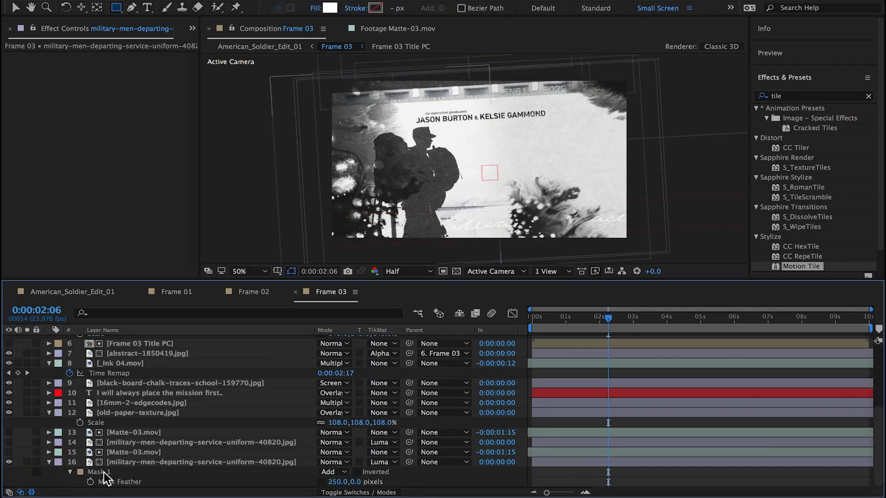
click(124, 443)
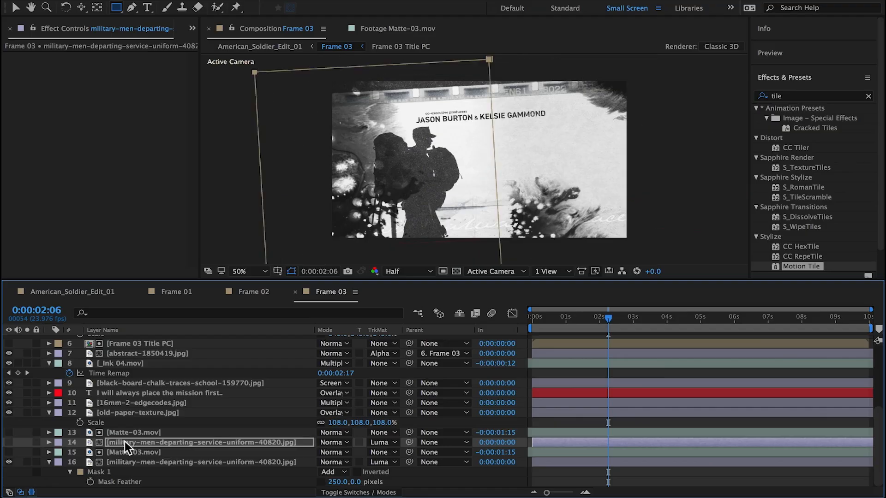
key(m)
click(9, 441)
click(331, 452)
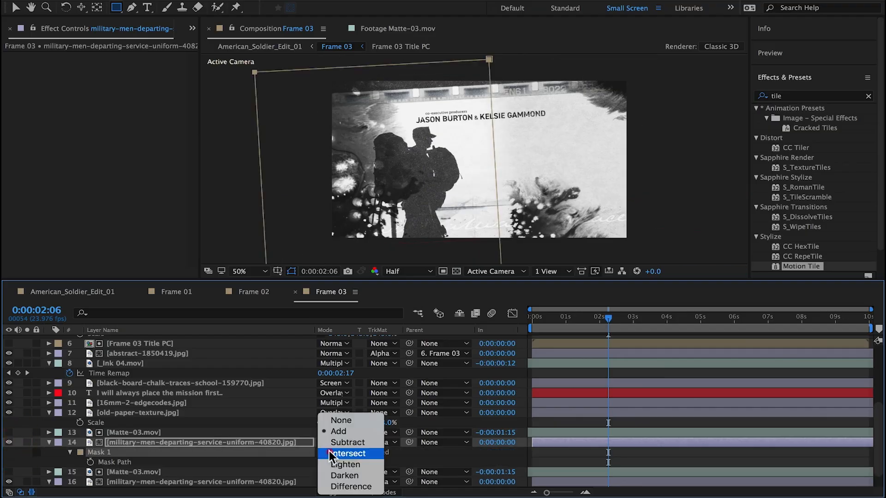
click(332, 446)
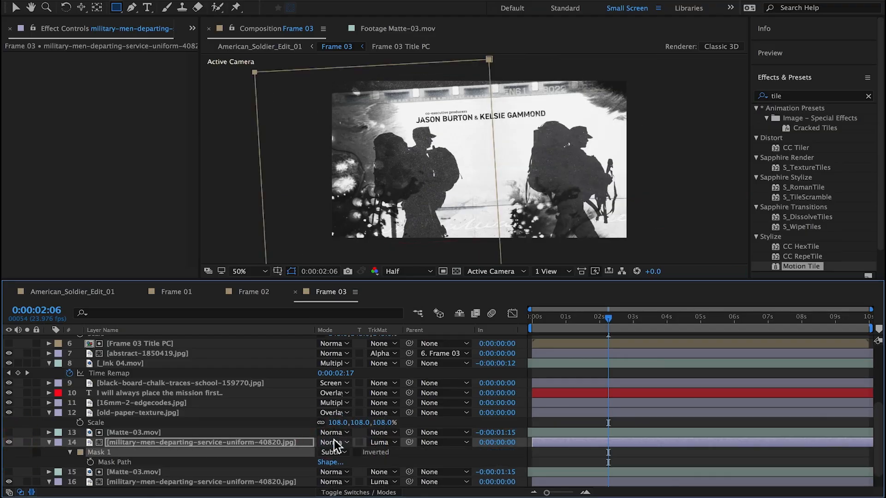
click(49, 442)
Shift the duplicate soldier layer and its Matte-03.mov together so both start at 0:00:02:06.
shift+click(543, 432)
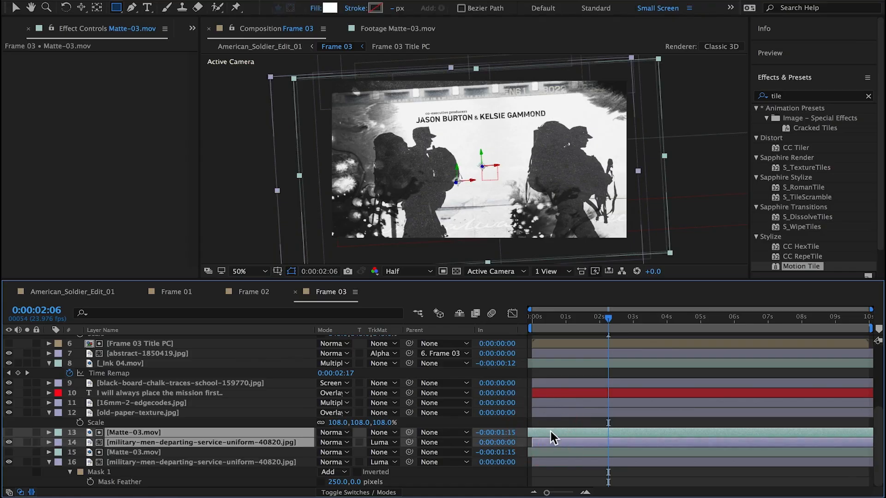
drag(550, 432, 626, 432)
click(612, 444)
click(576, 432)
shift+click(577, 441)
key(bracketleft)
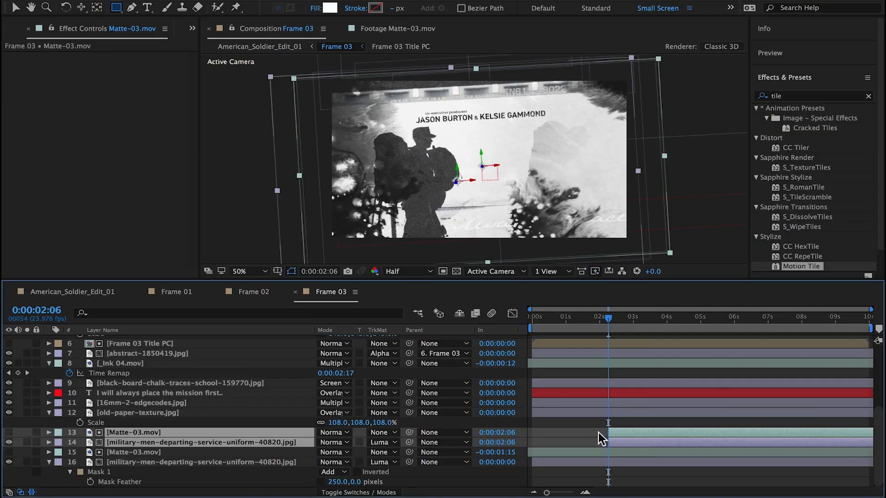
Preview the staggered soldier reveals in American_Soldier_Edit_01.
click(65, 291)
key(space)
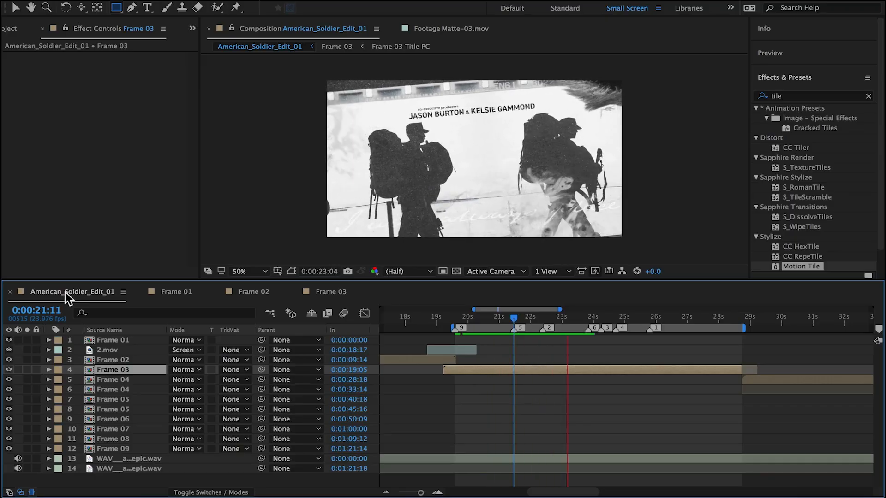
key(space)
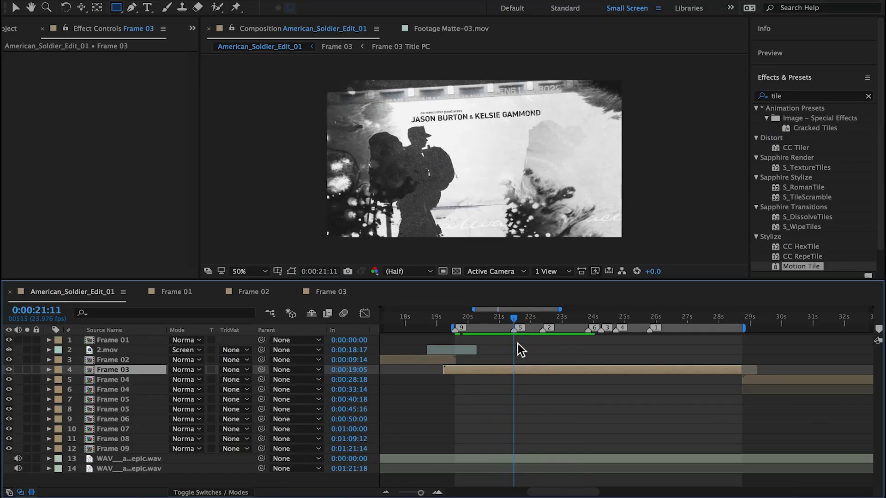
Reopen Frame 03 and move the Frame 03 Title PC layer down and to the right, toward the second soldier.
double_click(514, 369)
scroll(154, 366, up, 3)
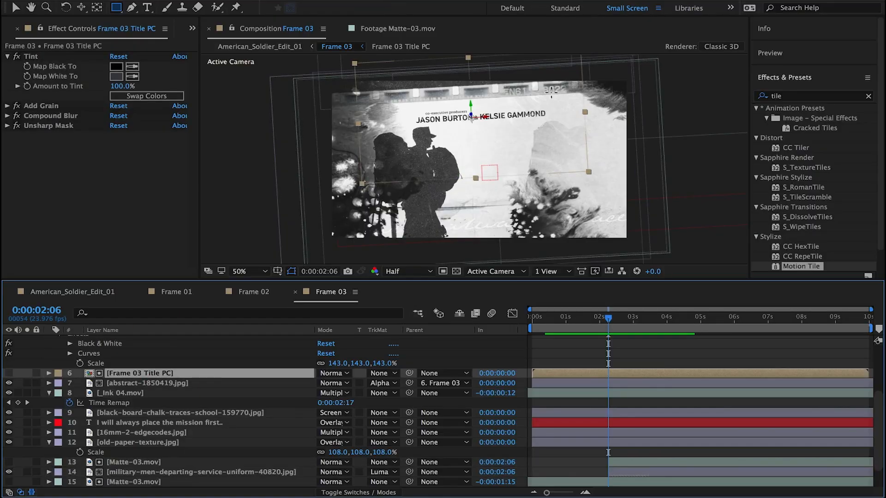
key(v)
drag(453, 118, 506, 149)
At 0:00:03:12, set the opacity of the duplicate military-men-departing layer to 40%.
click(648, 318)
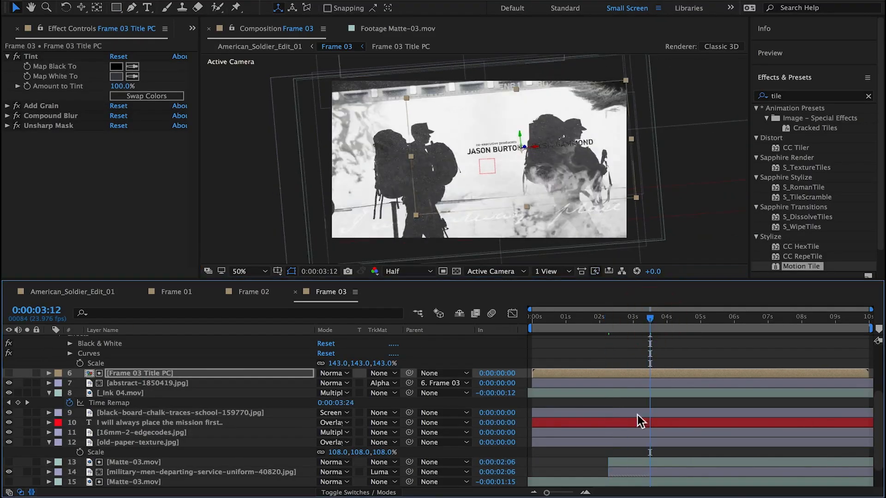
click(620, 472)
key(t)
drag(325, 482, 291, 486)
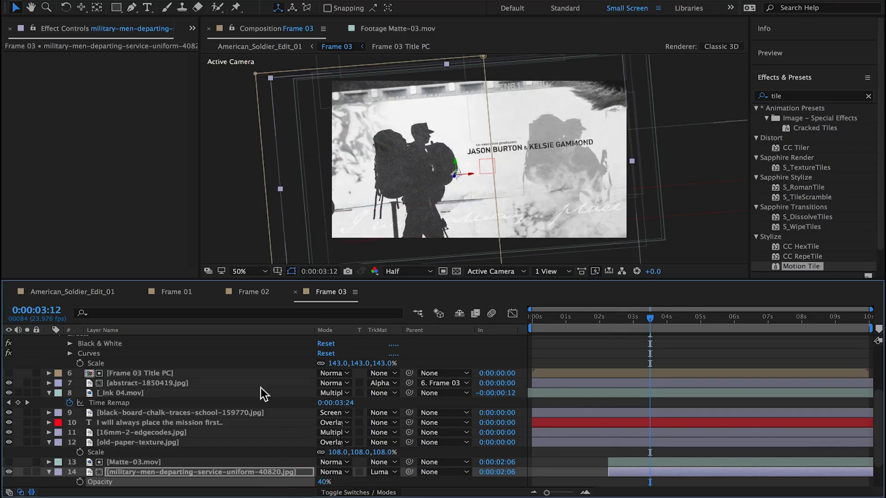
Lower the Frame 03 Title PC layer to about the soldiers' waist height, and preview the scene in American_Soldier_Edit_01.
click(296, 373)
drag(517, 131, 523, 169)
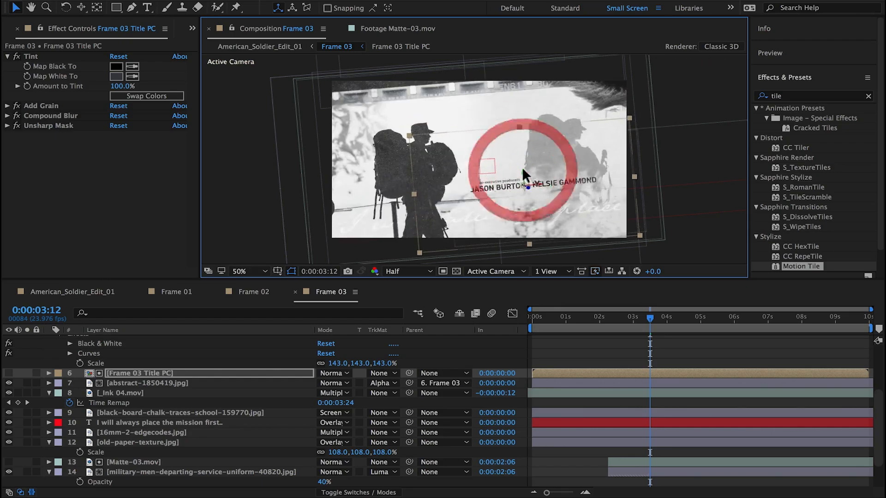
click(98, 292)
key(space)
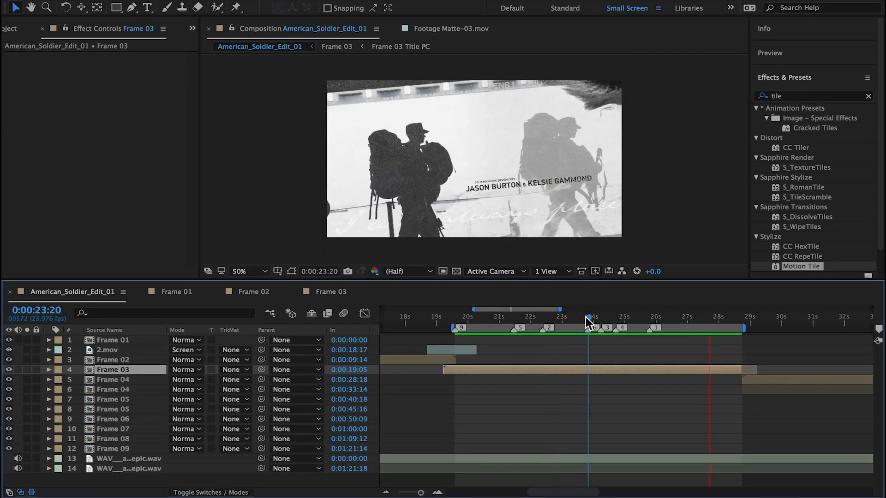
Open the Frame 03 composition and collapse the expanded layer properties in its timeline.
double_click(602, 370)
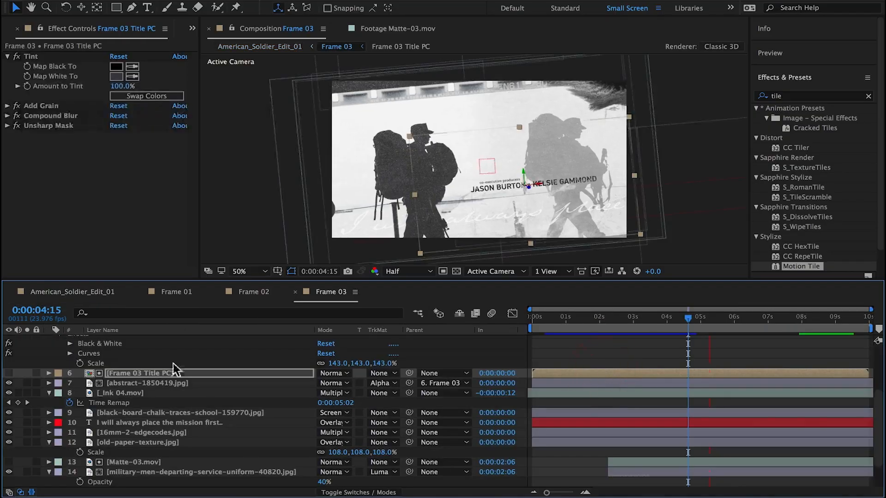
click(49, 393)
click(49, 432)
click(49, 452)
click(49, 471)
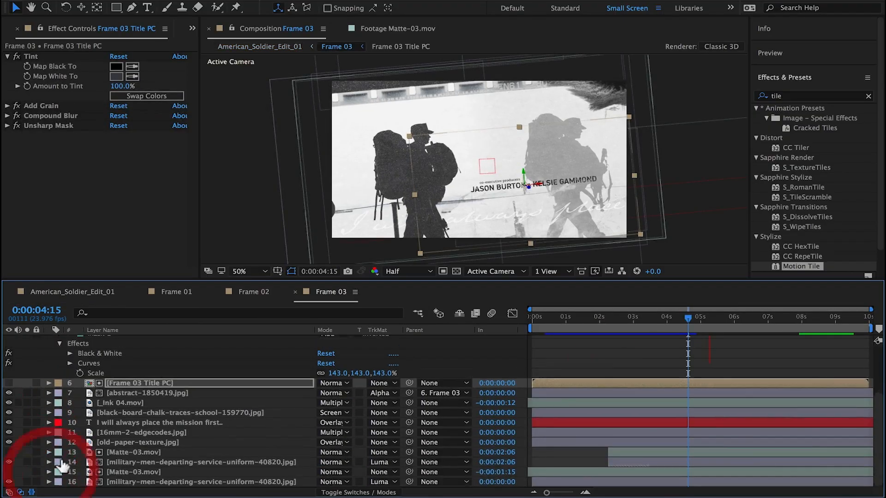
scroll(53, 415, up, 5)
click(49, 390)
click(49, 370)
Add the Vintage image ARVN_in_action_HD-SN-99-02062.jpg to Frame 03 directly beneath the CC layer, starting at 0:00:04:15.
click(9, 31)
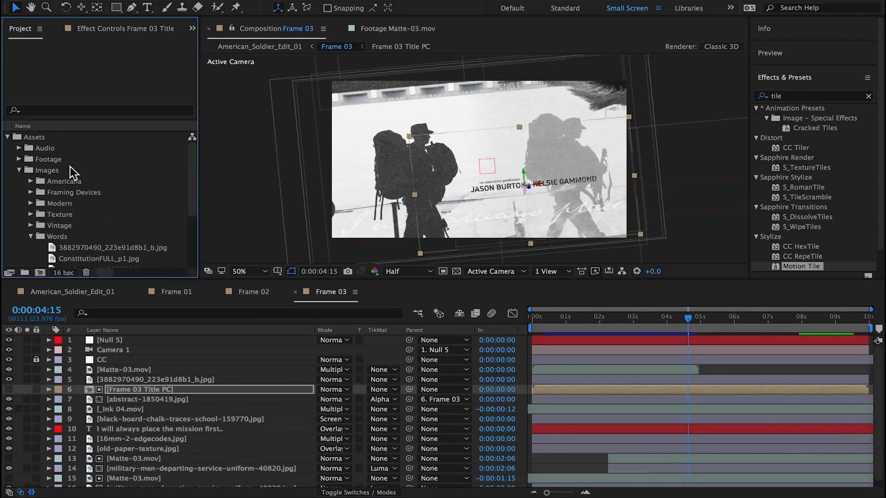
click(30, 225)
click(64, 204)
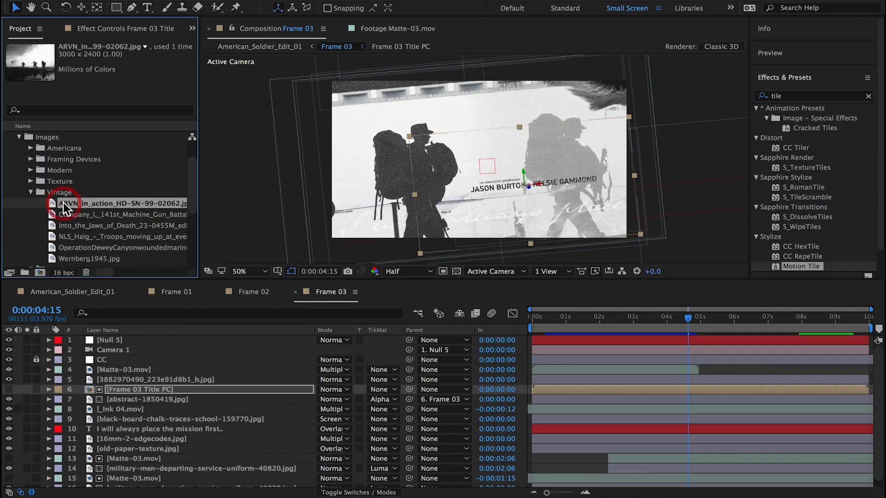
drag(79, 203, 136, 364)
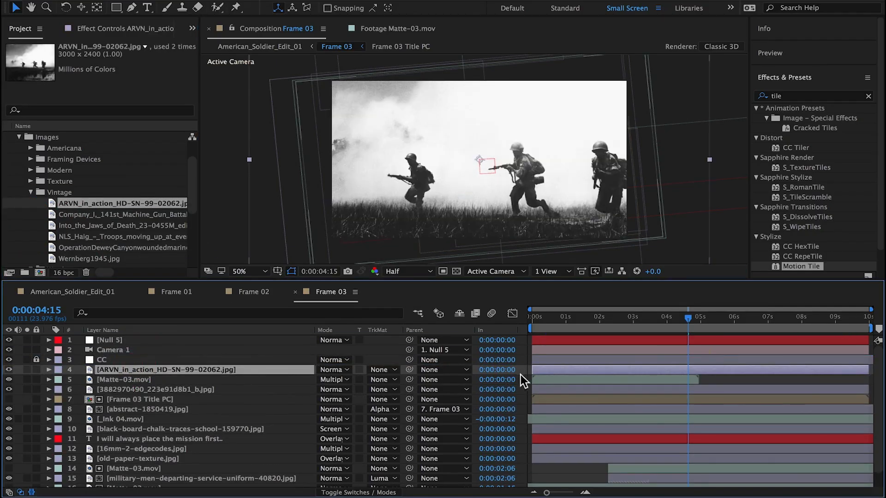
key(bracketleft)
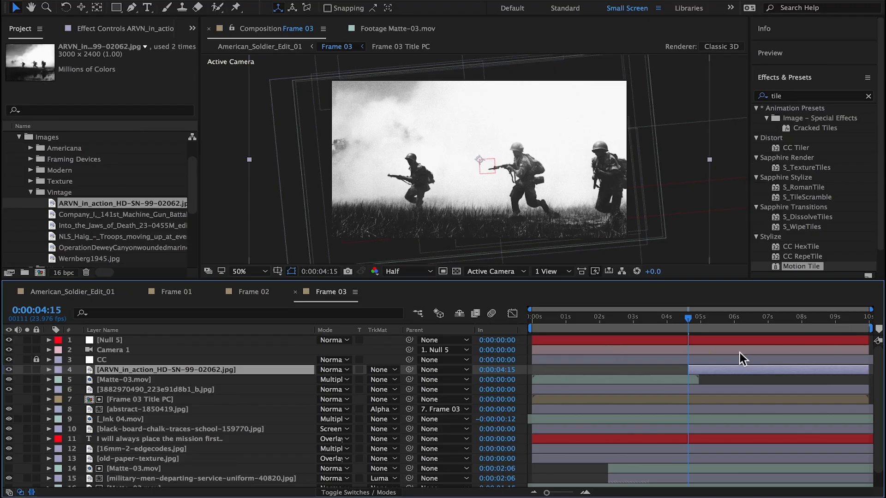
Make the ARVN_in_action layer 3D and set its Scale to 180%.
click(371, 492)
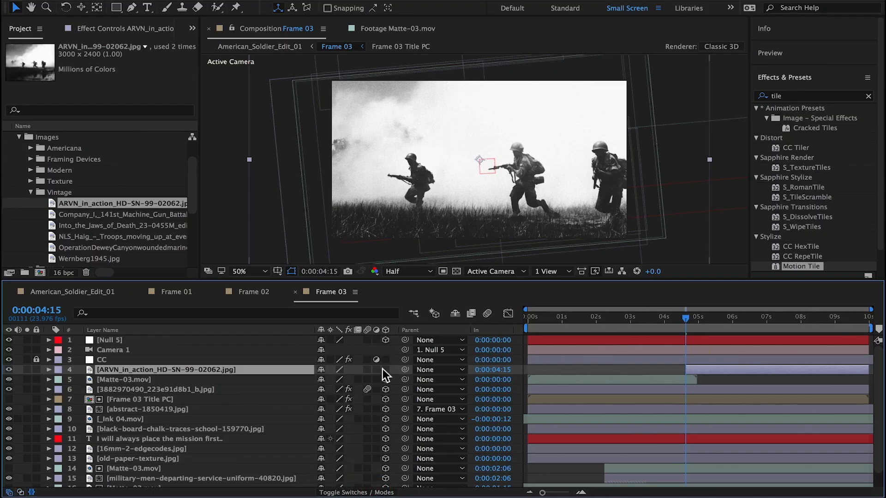
click(386, 370)
key(s)
drag(340, 380, 356, 385)
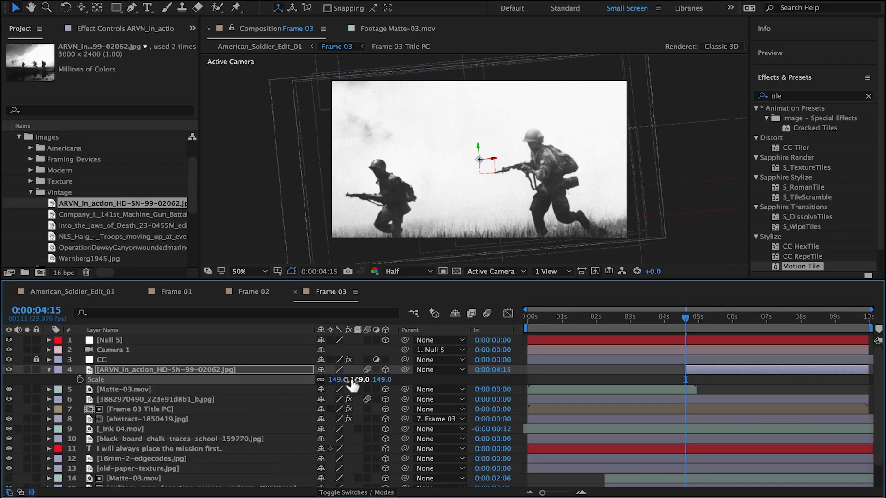
click(524, 246)
click(337, 379)
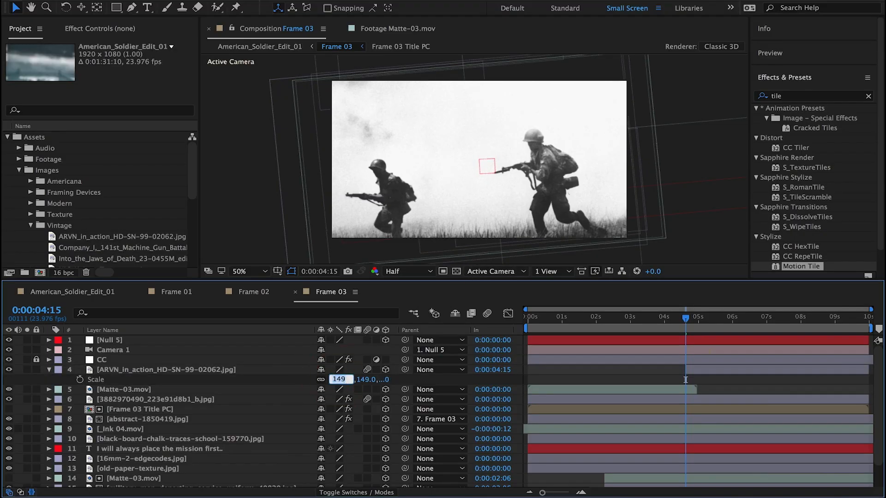
text(180)
key(Return)
Add a Scale hold keyframe to the ARVN layer at 0:00:04:15 and move the soldiers image up in the frame.
key(alt+shift+s)
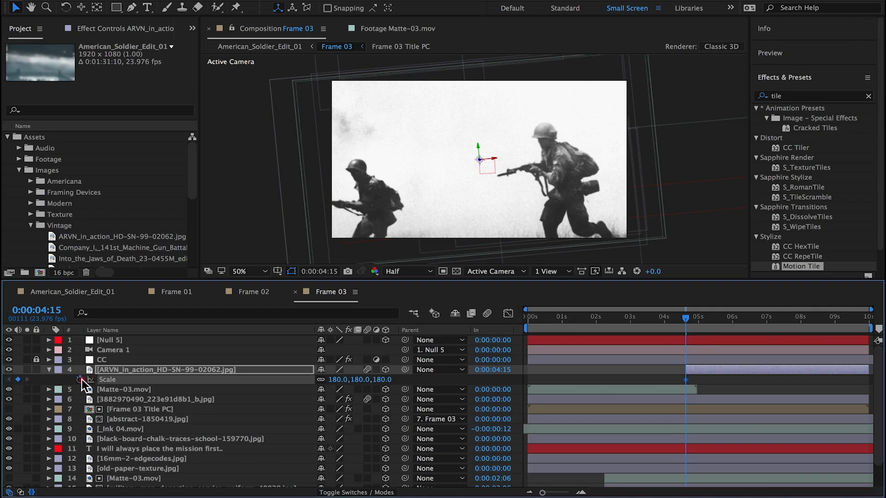
right_click(685, 379)
click(732, 440)
drag(546, 211, 544, 178)
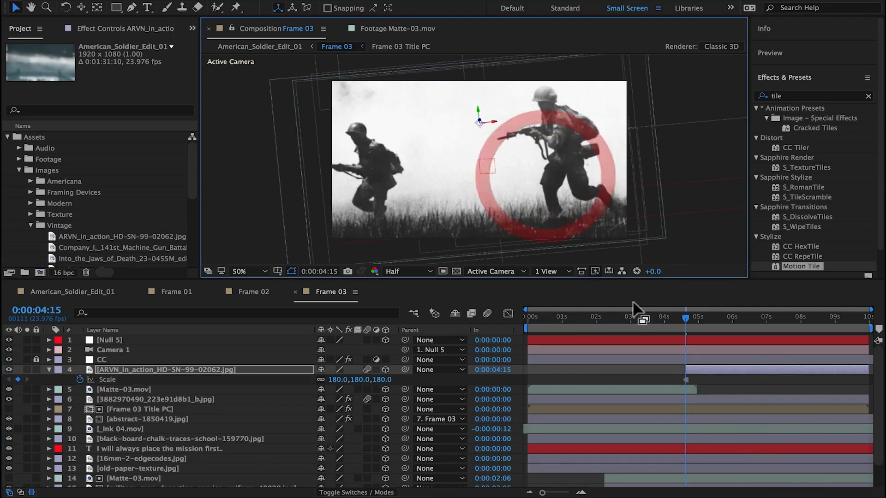
Locate the next beat at 0:00:24:06 in American_Soldier_Edit_01 and set the ARVN layer's Scale to 130% at that moment in Frame 03.
click(72, 292)
click(599, 317)
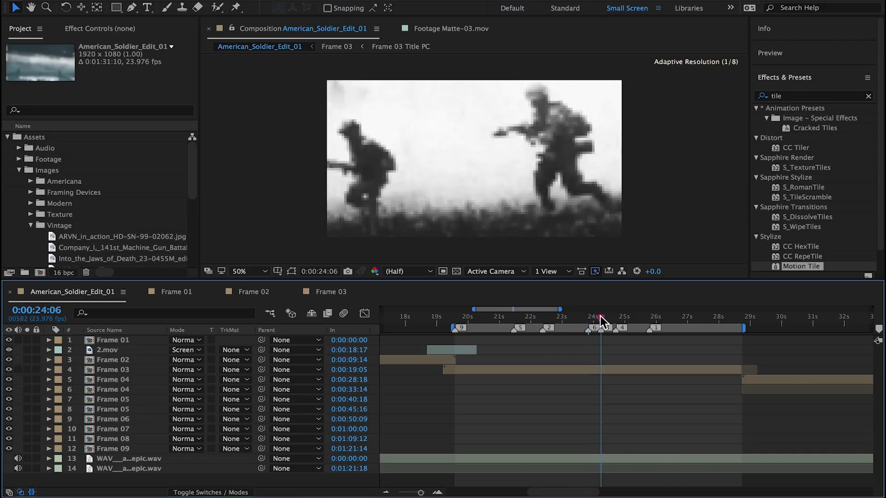
double_click(593, 368)
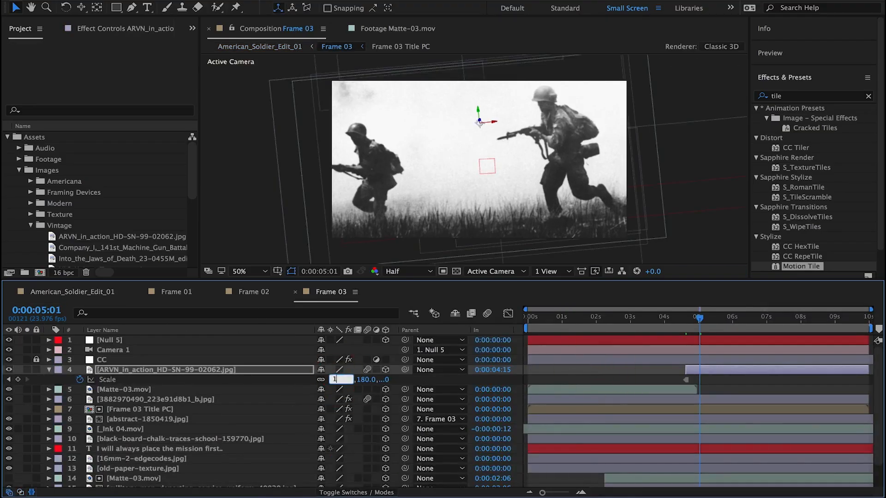
key(Return)
Add a Position hold keyframe to the ARVN layer at 0:00:04:15 and reposition the image to about 1033.5, 394.4 at 0:00:05:01.
key(shift+p)
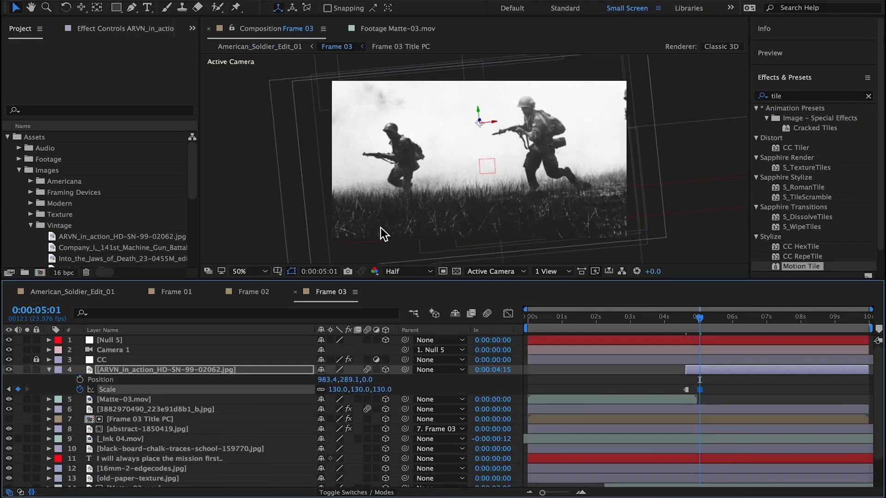
click(80, 379)
right_click(698, 379)
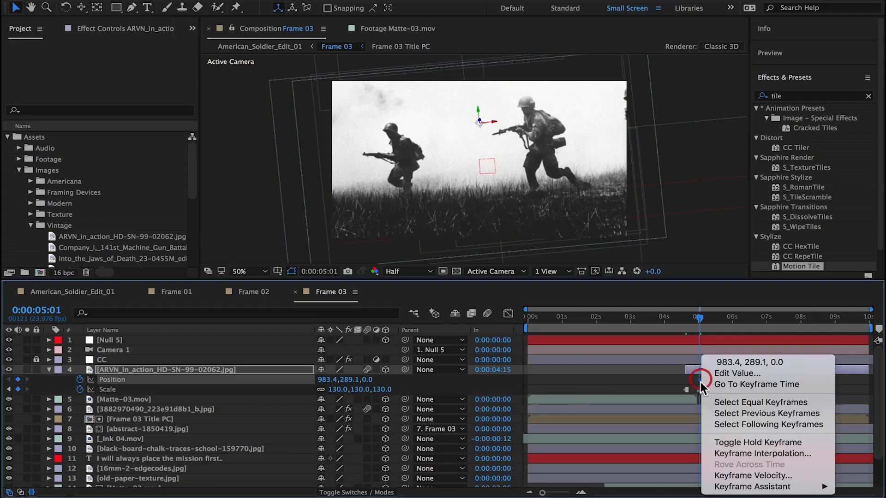
click(722, 442)
drag(698, 379, 685, 381)
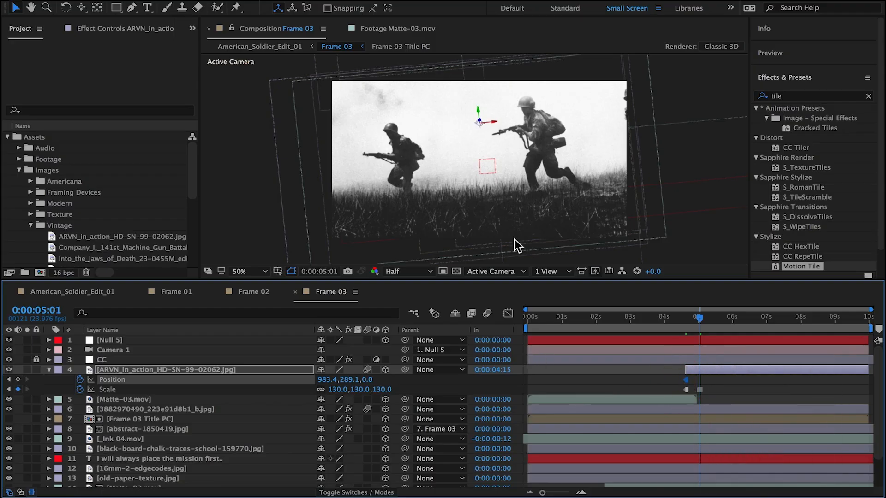
drag(510, 206, 519, 221)
At the following beat, 0:00:05:12 in Frame 03, set the ARVN layer's Scale to 100% and its Position to about 643.4, 395.2.
click(86, 290)
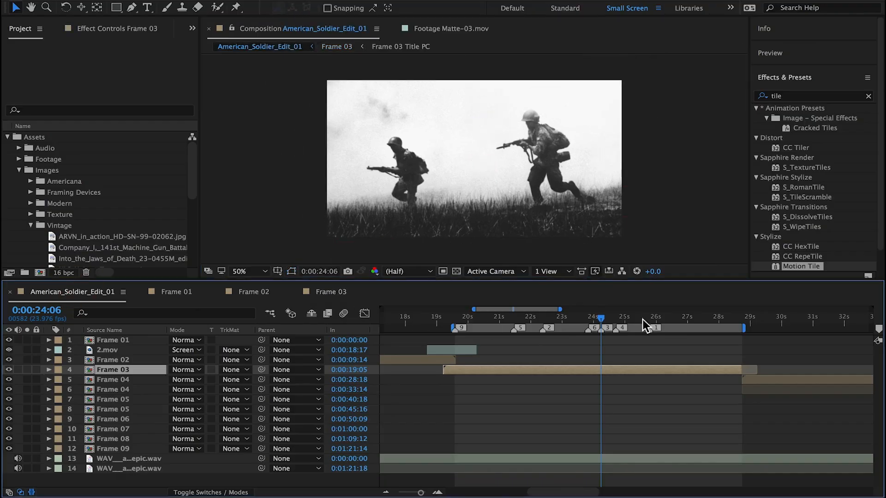
click(617, 318)
double_click(637, 370)
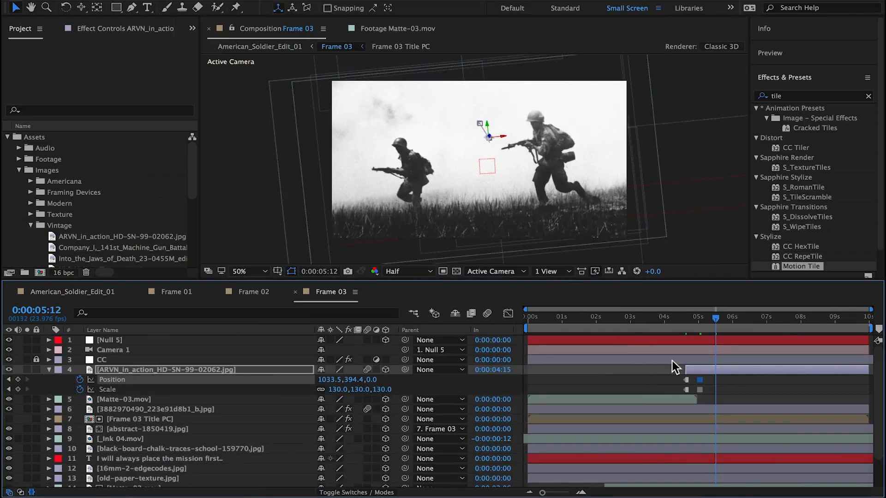
click(333, 391)
text(100)
key(Return)
drag(497, 186, 450, 188)
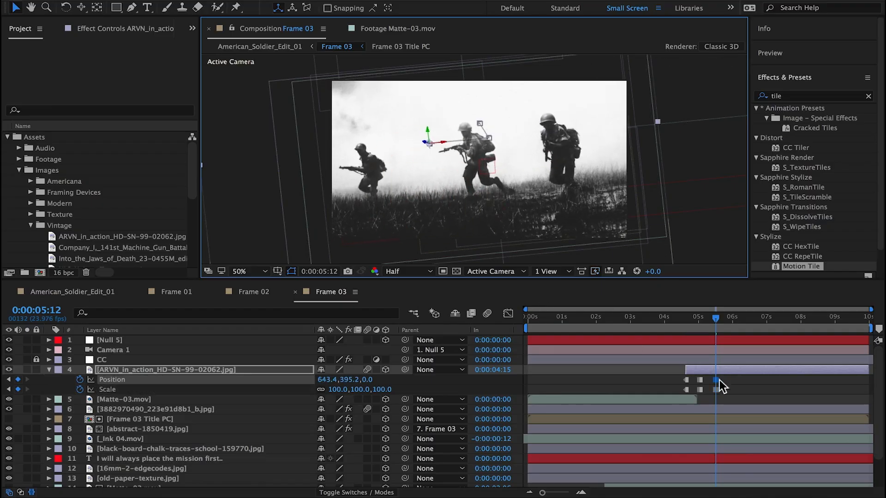
Delete the ARVN layer's Position keyframe at 0:00:05:01 and shift the image to about 491.4, 387.9 at 0:00:05:12.
mouse_move(701, 319)
mouse_down()
mouse_move(687, 322)
mouse_move(718, 321)
mouse_move(685, 325)
mouse_move(714, 319)
mouse_up()
click(565, 255)
click(700, 389)
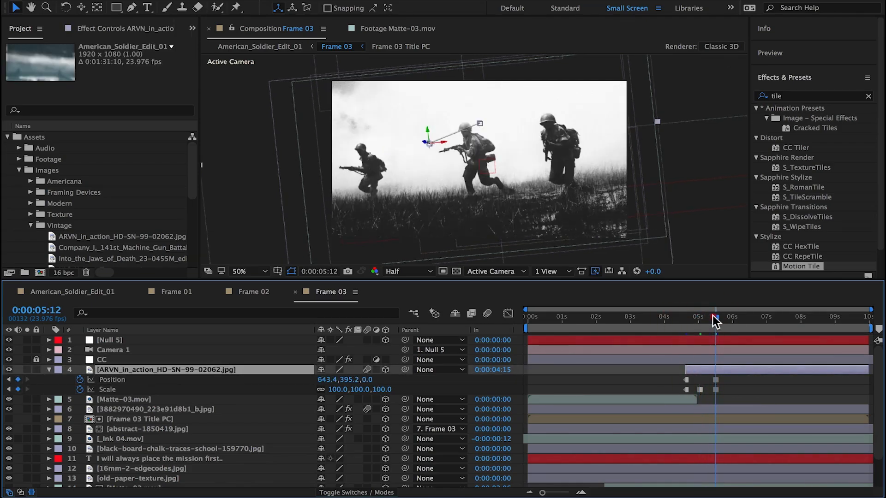
drag(523, 200, 500, 201)
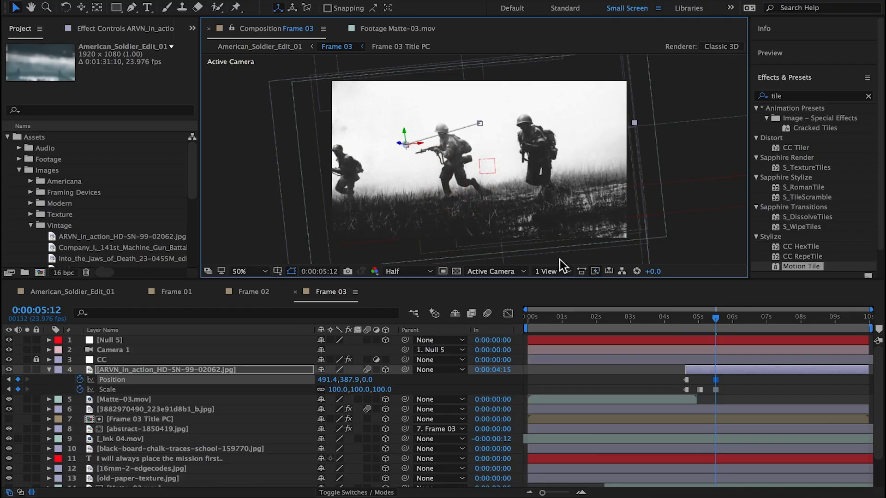
Add the INK clip 160_SU5LUzNfMDhfSEQ.mov above the ARVN layer as a 3D layer.
drag(713, 319, 699, 321)
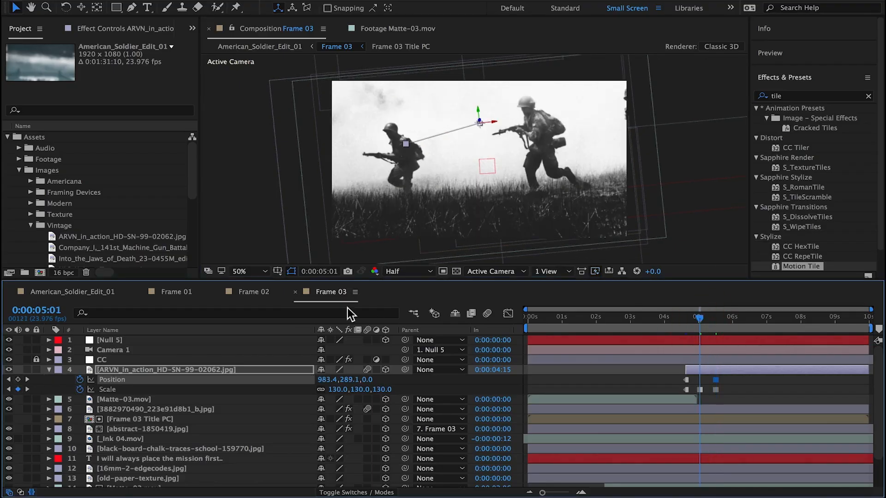
click(19, 159)
scroll(29, 159, down, 1)
click(30, 159)
scroll(33, 161, down, 2)
mouse_move(73, 159)
mouse_down()
mouse_move(109, 311)
mouse_move(133, 364)
mouse_up()
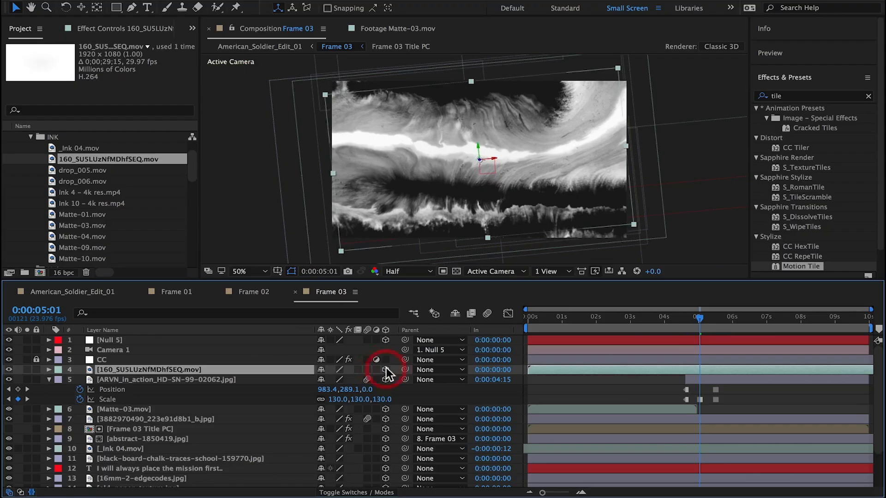
Trim the ink clip to start at 0:00:05:01 and set its blending mode to Overlay.
drag(546, 370, 704, 384)
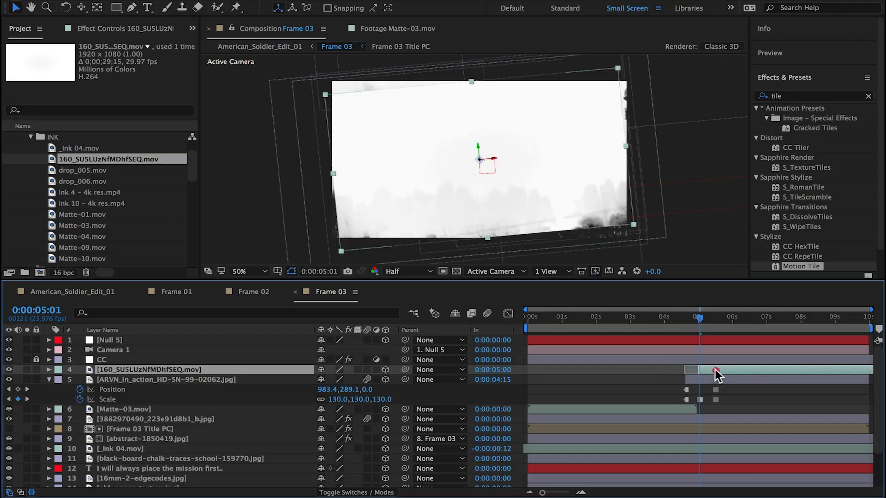
click(716, 373)
drag(700, 323, 707, 323)
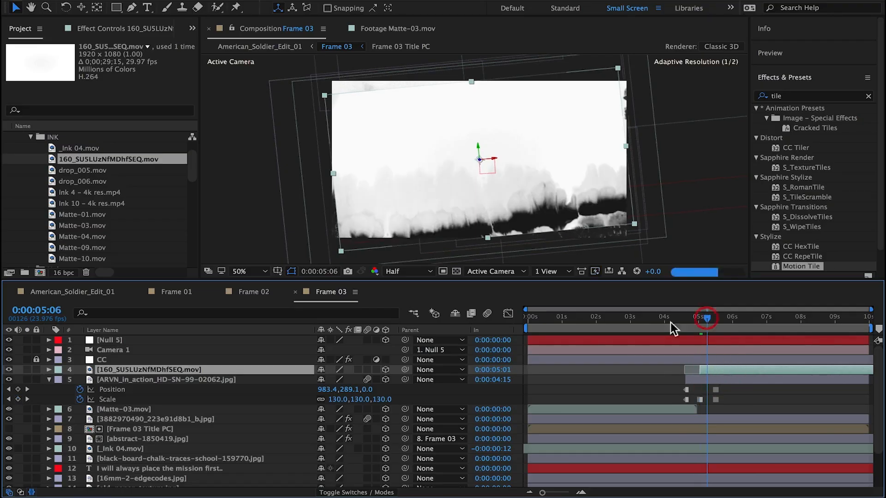
click(356, 493)
click(344, 371)
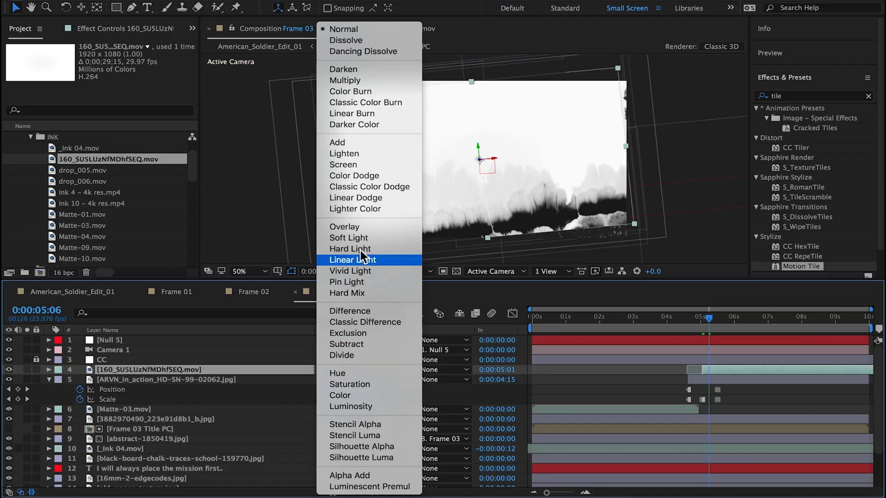
click(355, 227)
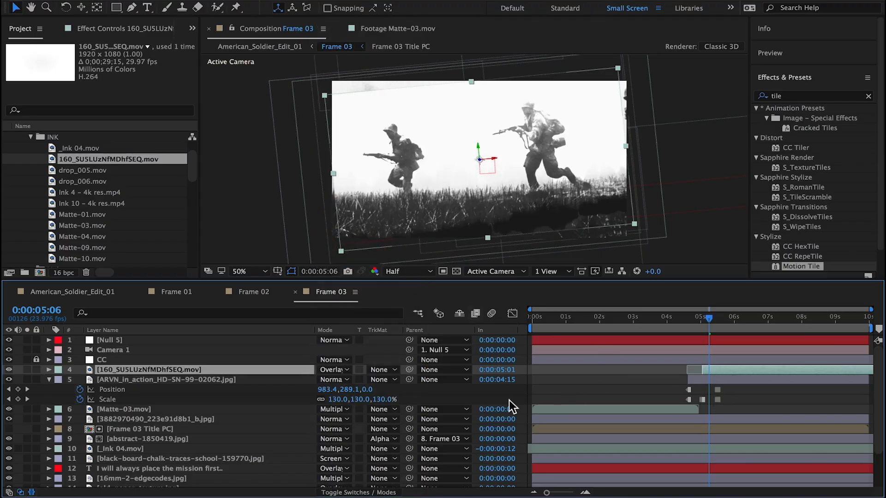
Scale up the ink clip to cover the frame and set its Z Rotation to 1°.
key(s)
drag(341, 379, 351, 379)
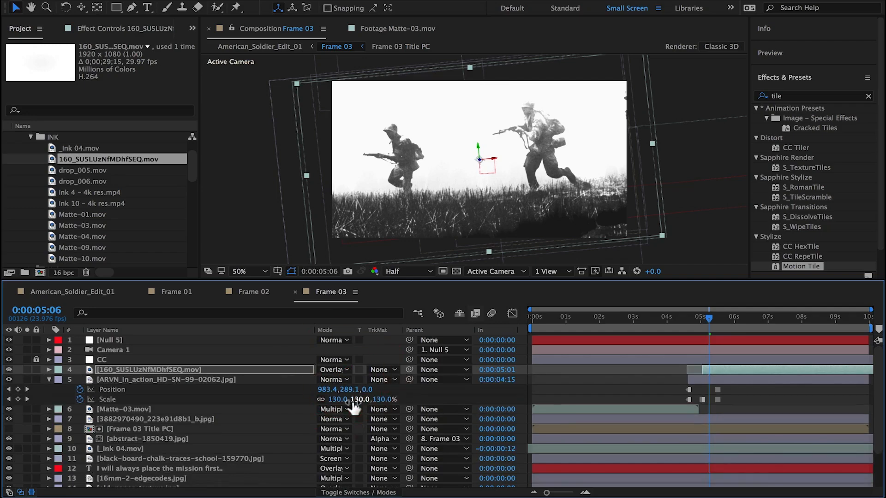
key(r)
drag(342, 410, 429, 318)
drag(715, 319, 741, 318)
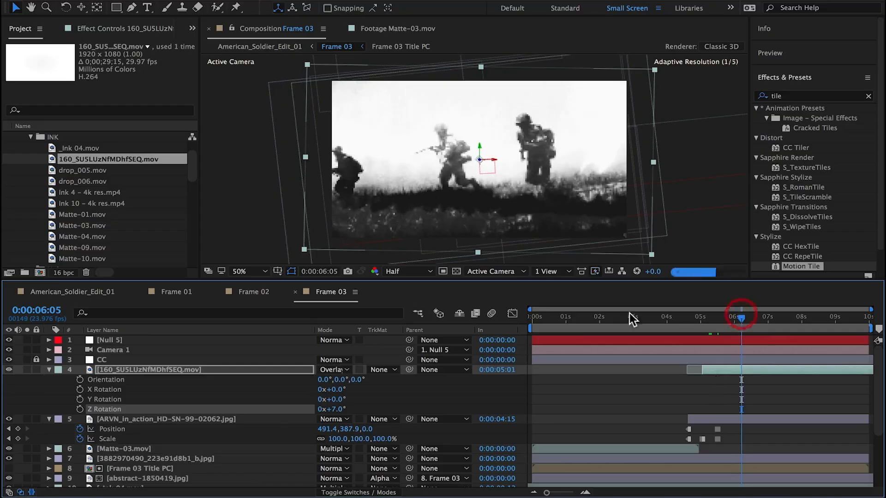
mouse_move(337, 409)
mouse_down()
mouse_move(322, 409)
mouse_move(335, 410)
mouse_up()
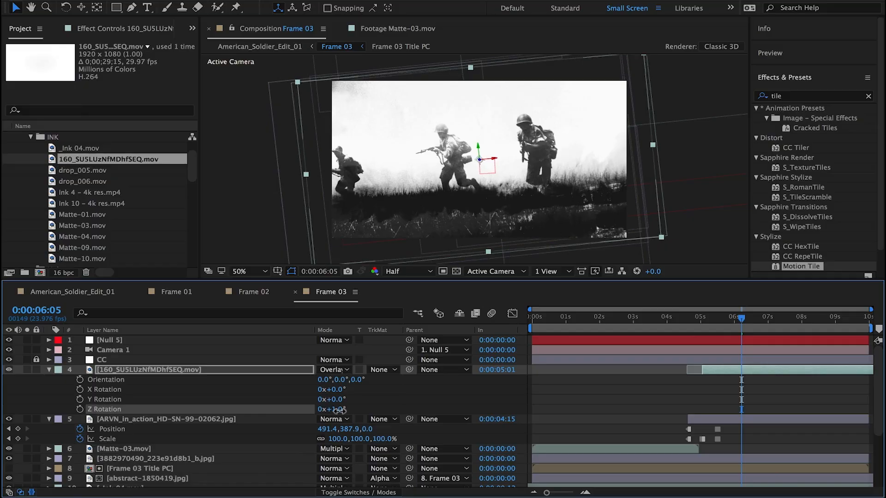
Add old-paper-texture.jpg from the image textures above the ink clip and make it start at 0:00:04:15.
drag(735, 314, 686, 355)
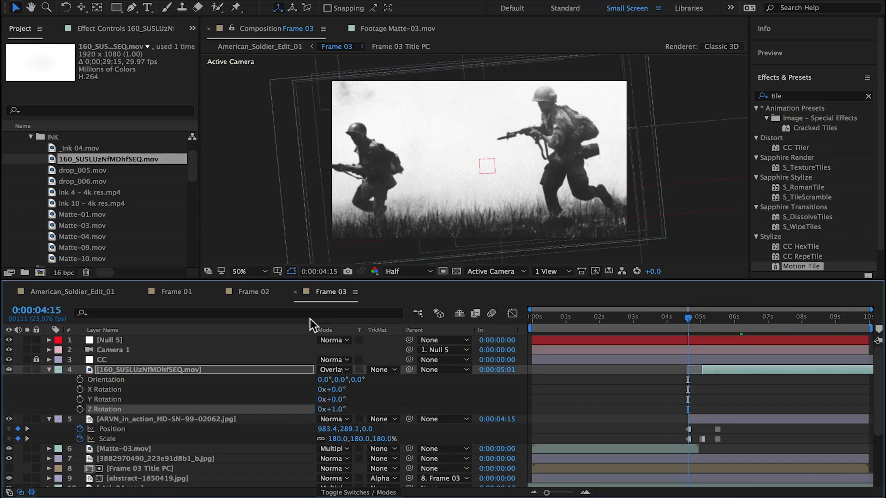
click(31, 137)
click(30, 159)
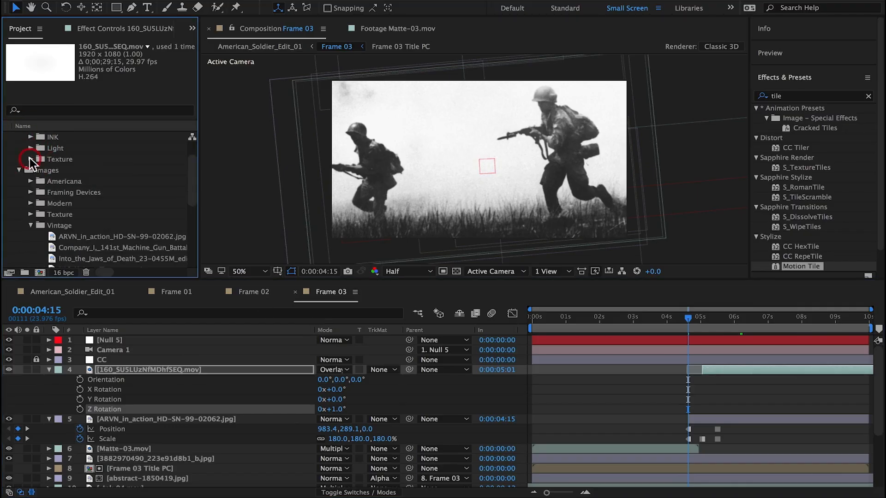
click(30, 214)
scroll(90, 215, down, 3)
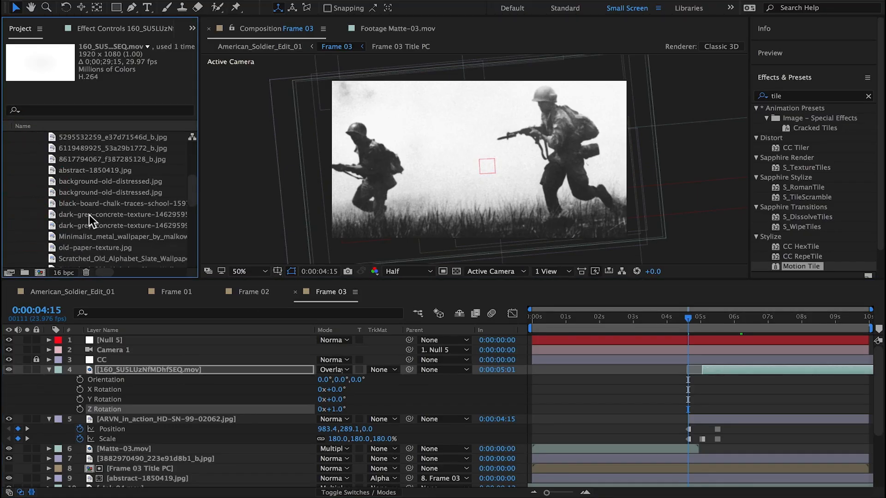
drag(94, 236, 144, 364)
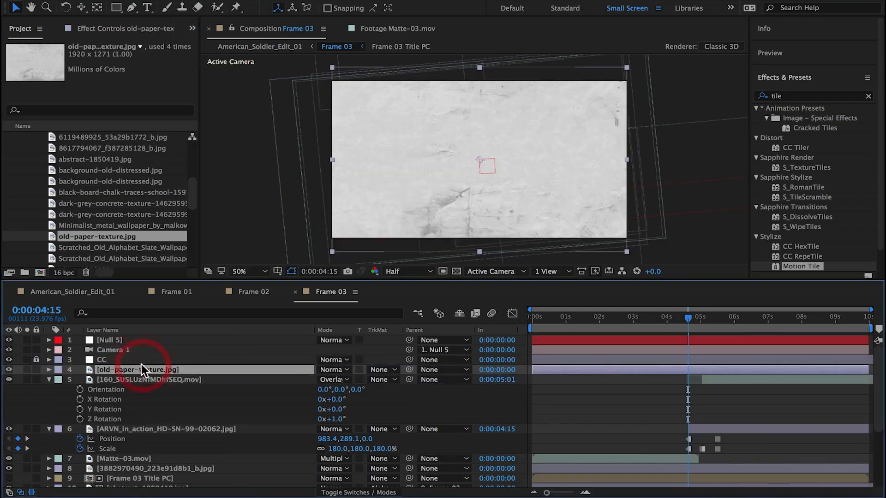
drag(532, 371, 687, 373)
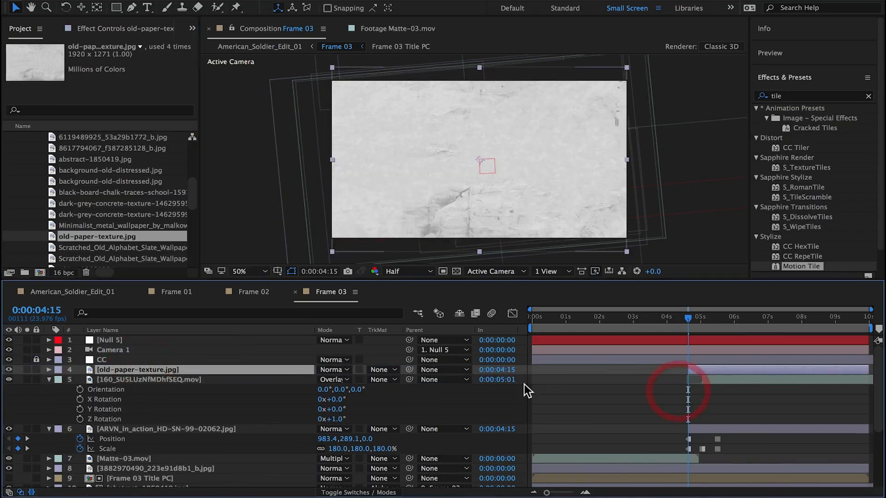
Try the old-paper-texture.jpg layer in Overlay mode and delete it from the composition.
click(332, 369)
click(355, 227)
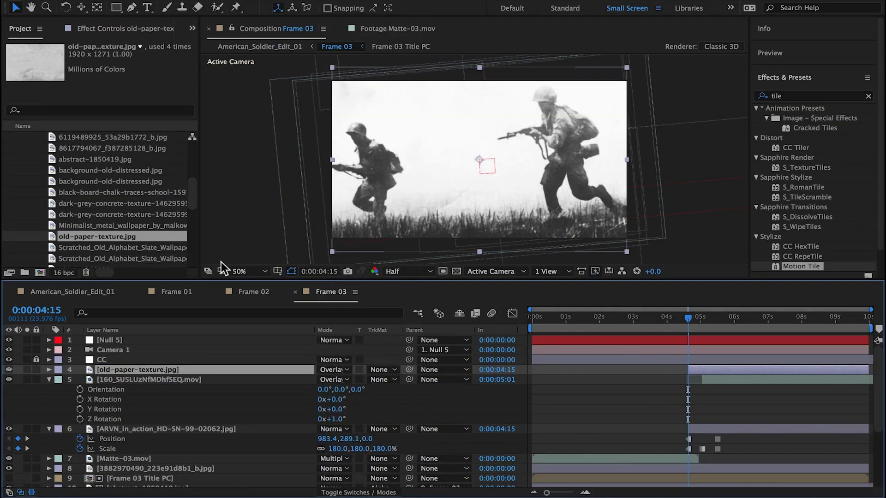
scroll(113, 234, down, 3)
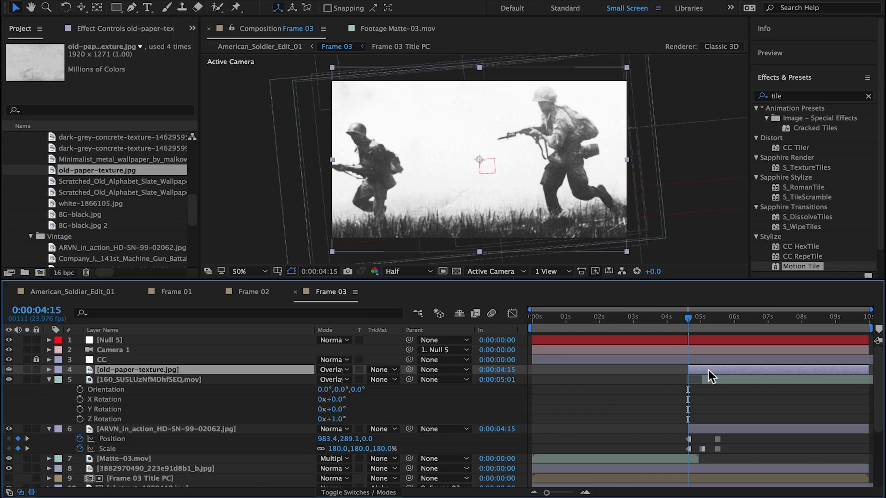
key(Delete)
Add white-1866105.jpg from the image textures above the ink clip and set its blending mode to Overlay.
click(89, 178)
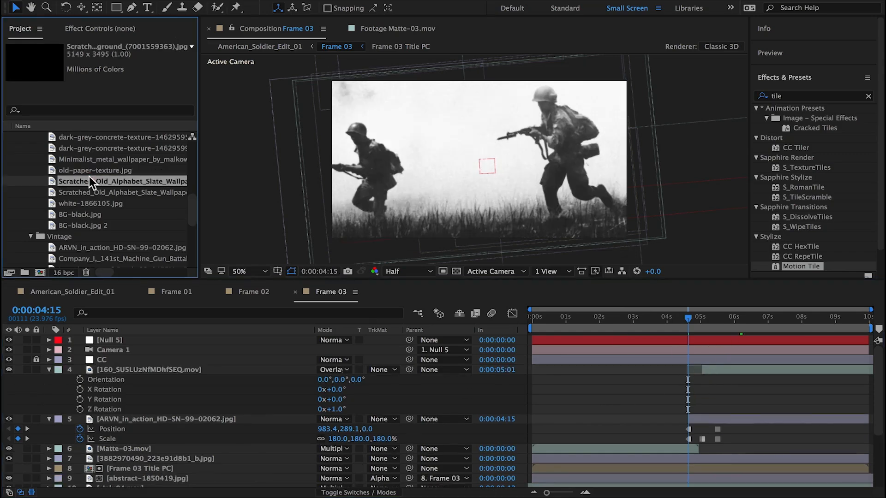
drag(87, 204, 633, 368)
click(340, 370)
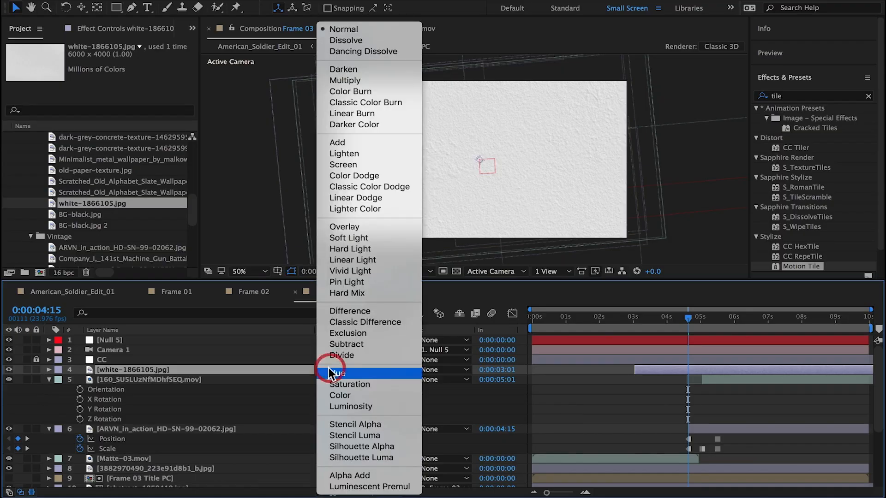
click(334, 336)
Make the white-1866105.jpg layer 3D and shift it to start at 0:00:04:15.
click(366, 492)
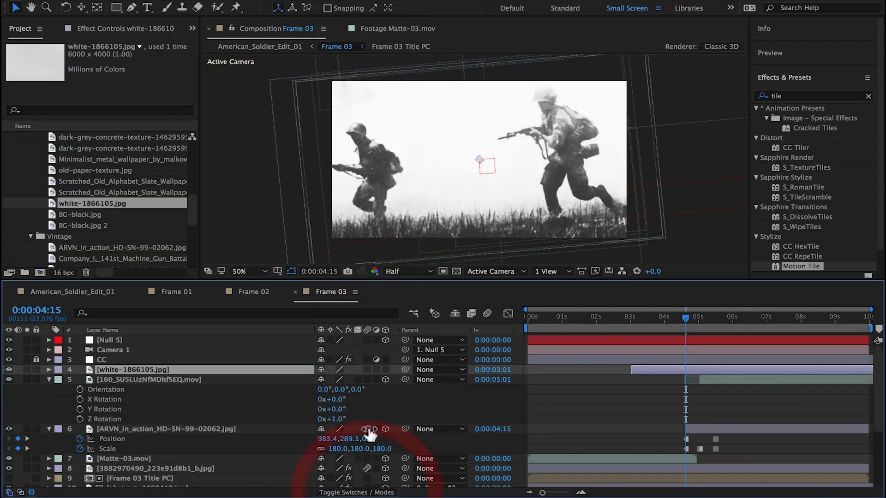
click(385, 369)
drag(633, 372, 687, 371)
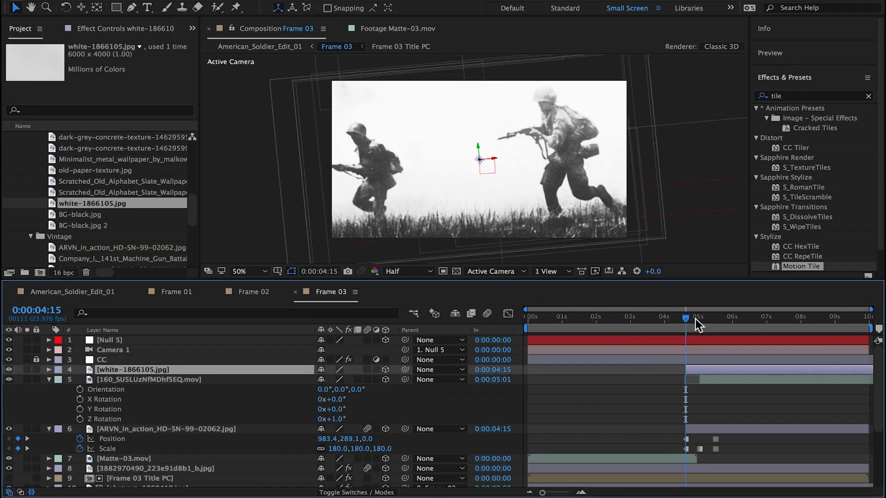
Review the textured soldiers shot in Frame 03 and in American_Soldier_Edit_01, finishing at 0:00:21:22.
drag(696, 322, 725, 320)
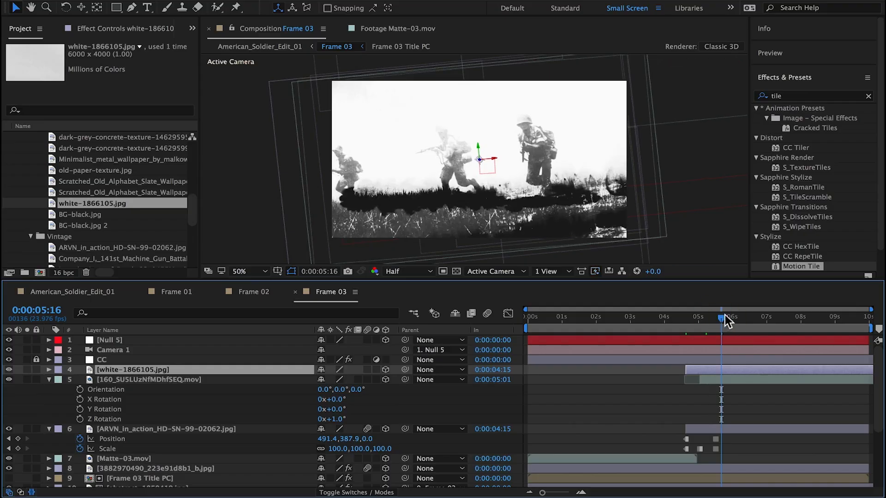
click(74, 292)
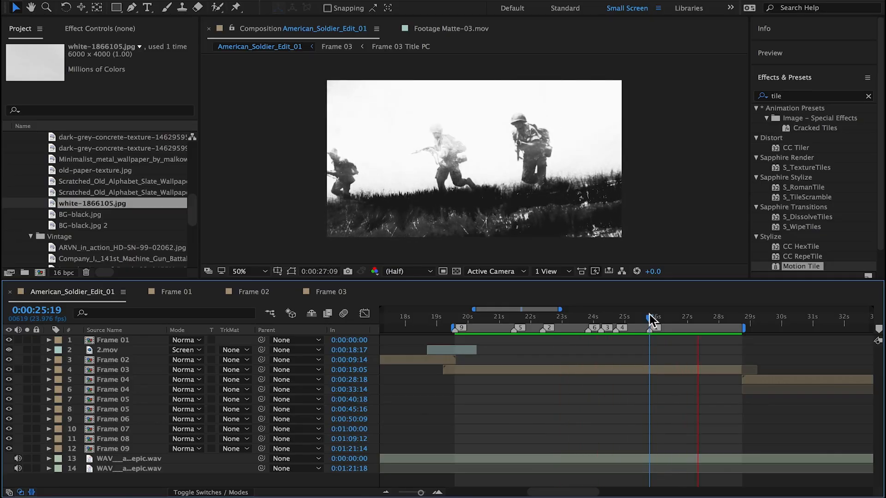
click(527, 318)
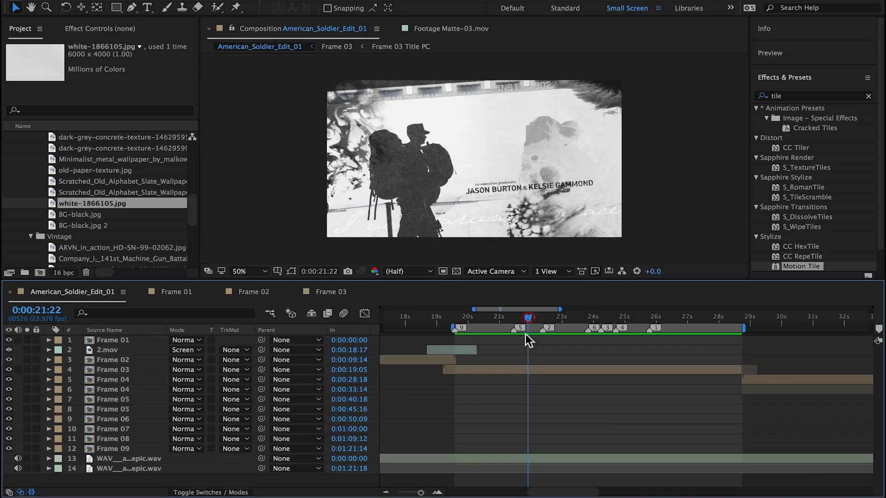
Open the Frame 03 composition and solo the military-men-departing-service-uniform layer that starts at 0:00:02:06.
double_click(516, 370)
scroll(600, 393, down, 5)
click(142, 462)
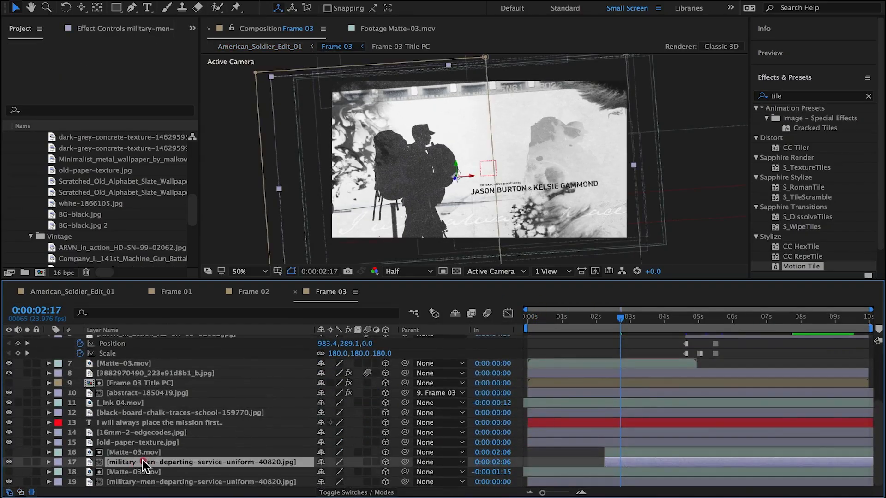
click(27, 461)
Add 6reveal.mov from the reveal matte folder directly above the soloed military-men layer, starting at 0:00:02:06.
scroll(56, 194, up, 5)
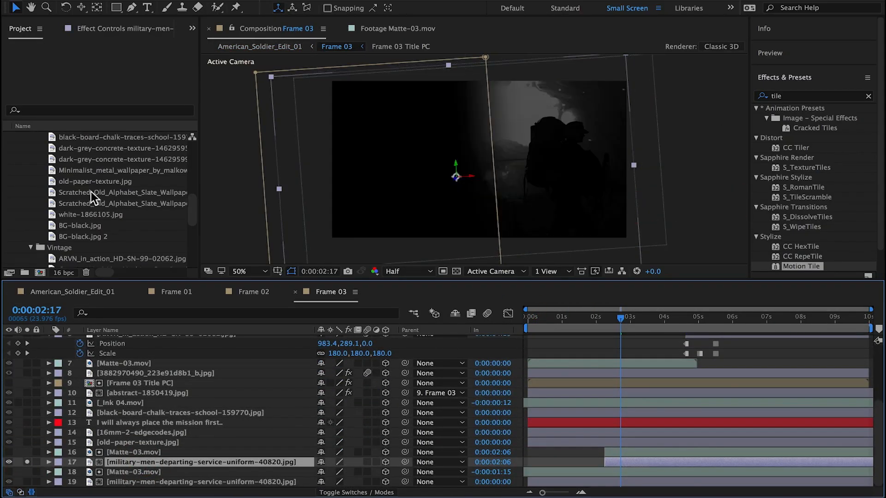
click(30, 181)
click(16, 136)
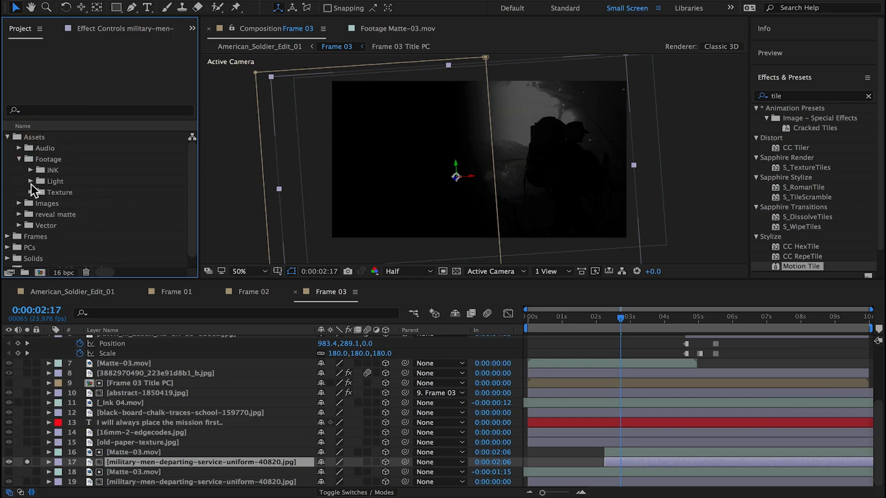
click(18, 214)
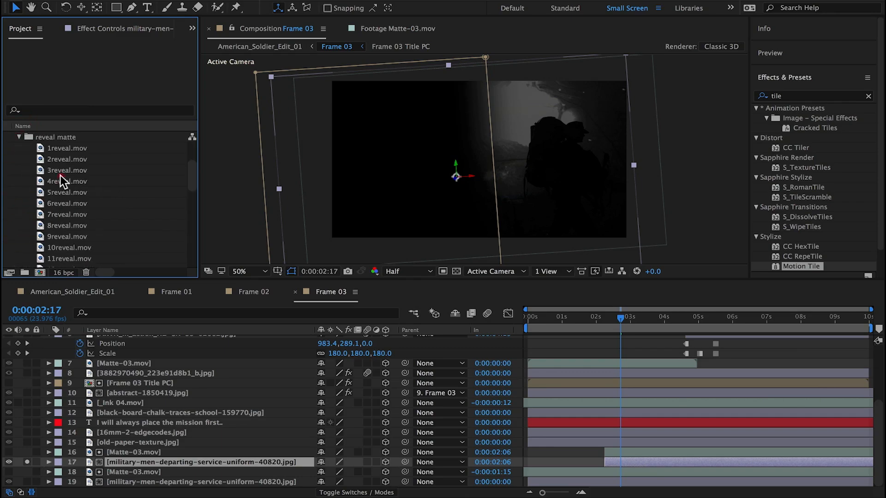
click(60, 191)
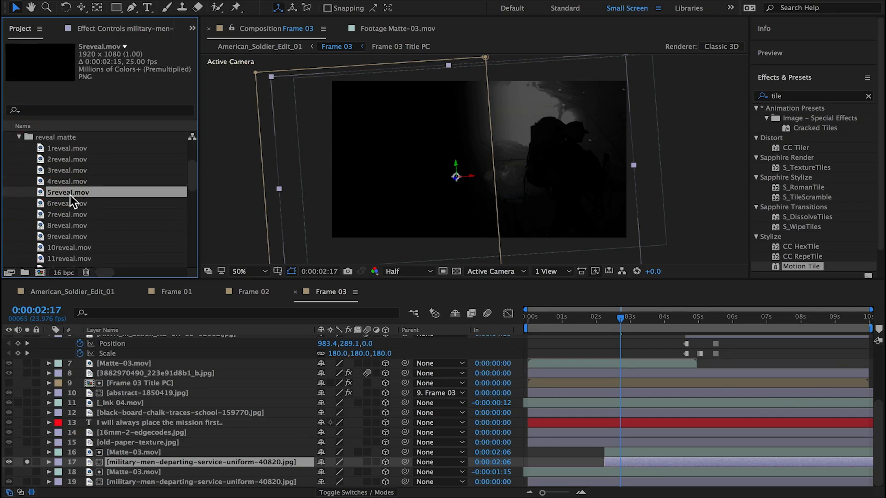
drag(67, 203, 152, 462)
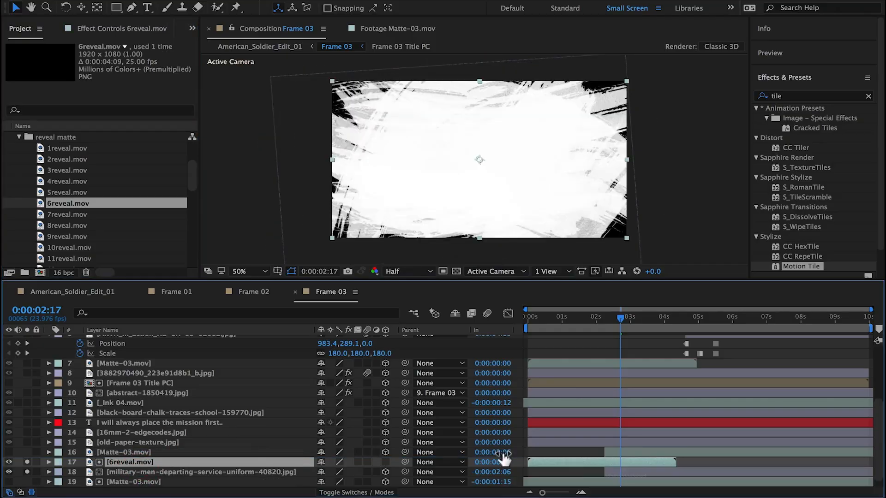
drag(573, 466, 650, 468)
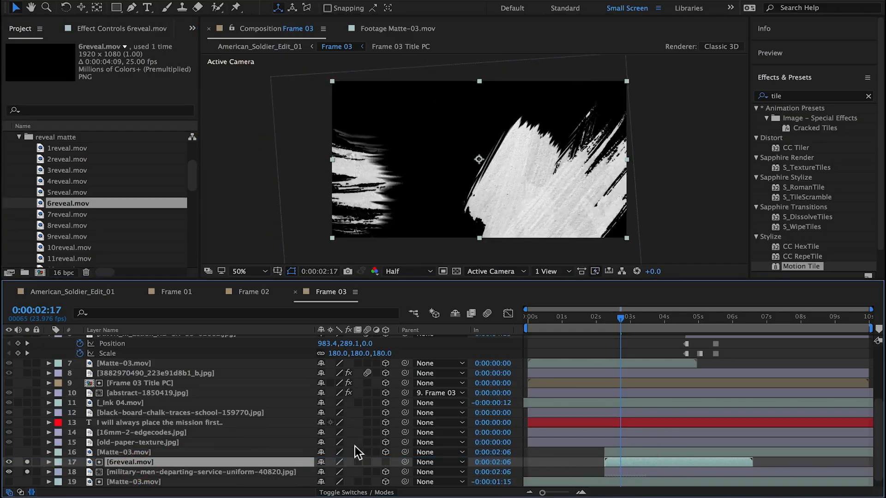
Hide the 6reveal.mov matte layer and turn off soloing in Frame 03.
click(358, 491)
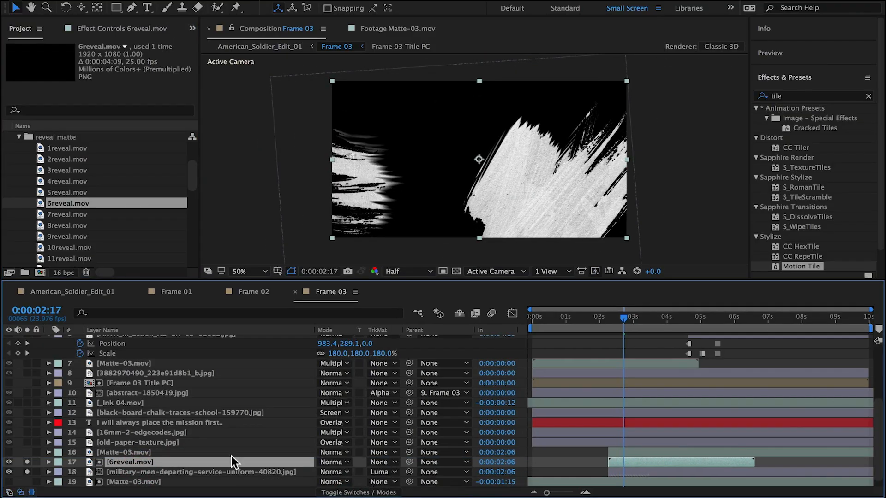
click(9, 461)
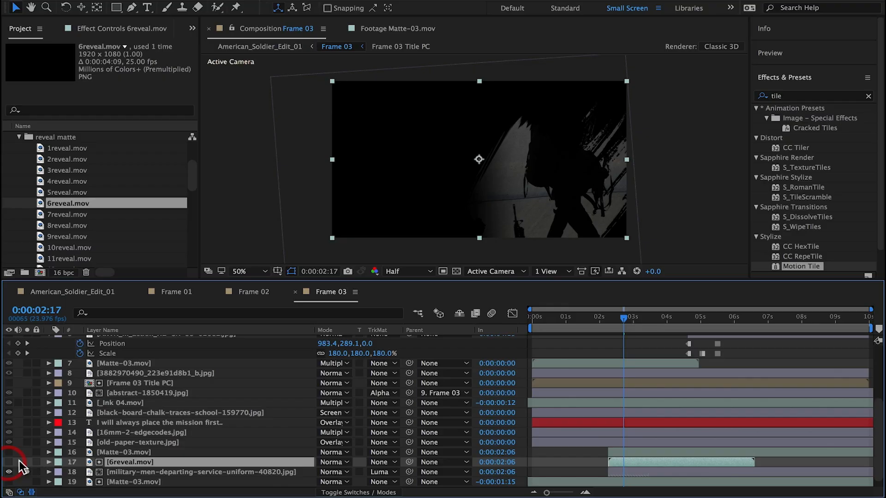
click(121, 469)
Preview the brush reveal of the second military-men layer around 0:00:02:07.
mouse_move(624, 320)
mouse_down()
mouse_move(643, 318)
mouse_move(608, 323)
mouse_up()
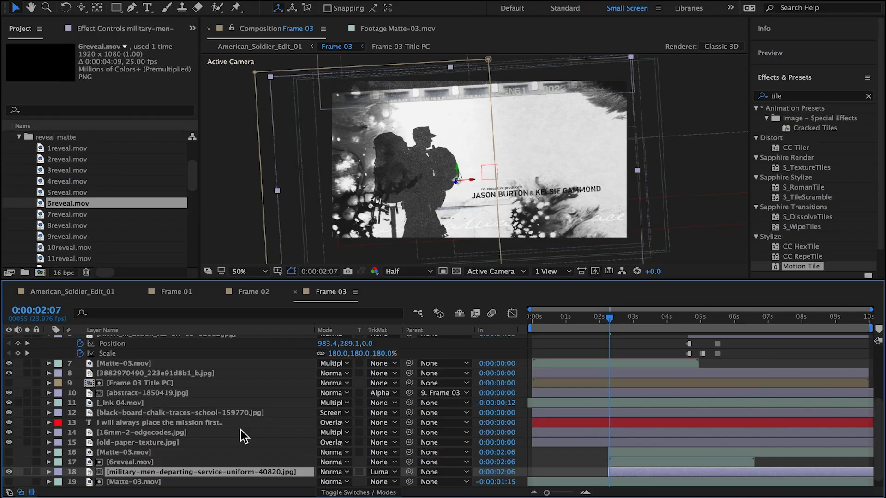
key(space)
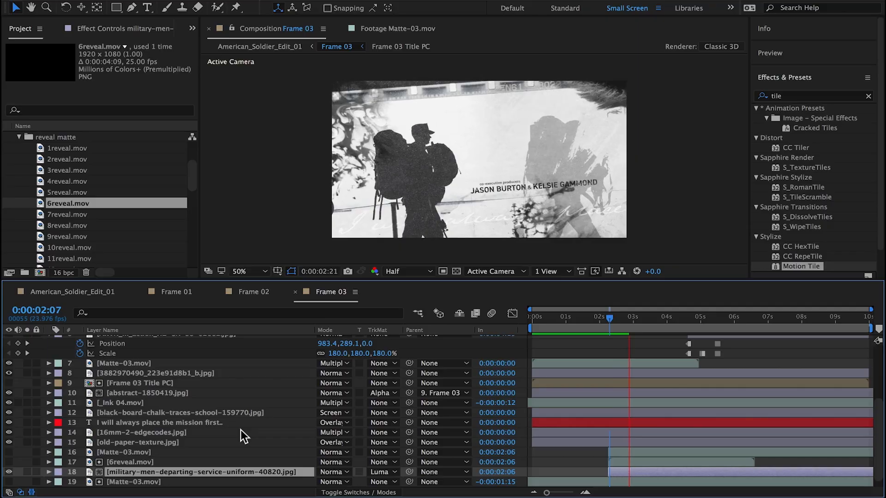
key(space)
Pre-compose Frame 03 Title PC and abstract-1850419.jpg as "Frame 3 Titles Master" and enable 3D and motion blur on it.
scroll(136, 419, up, 2)
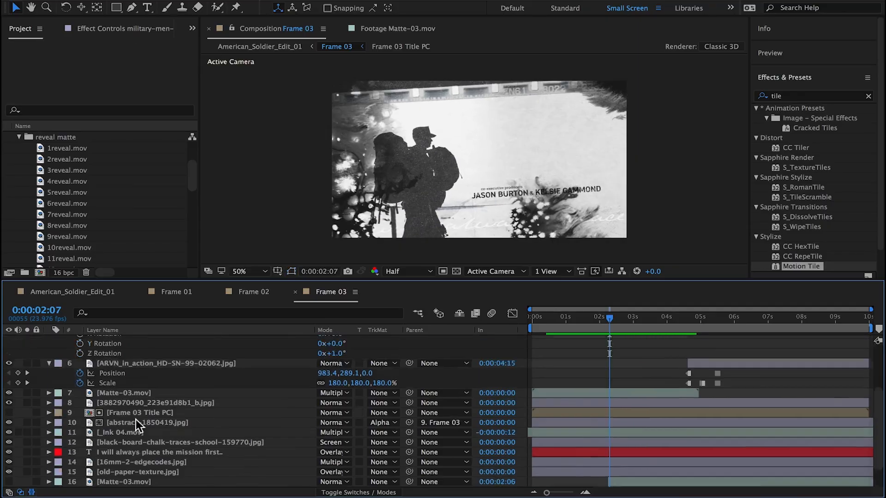
scroll(136, 419, up, 6)
click(49, 391)
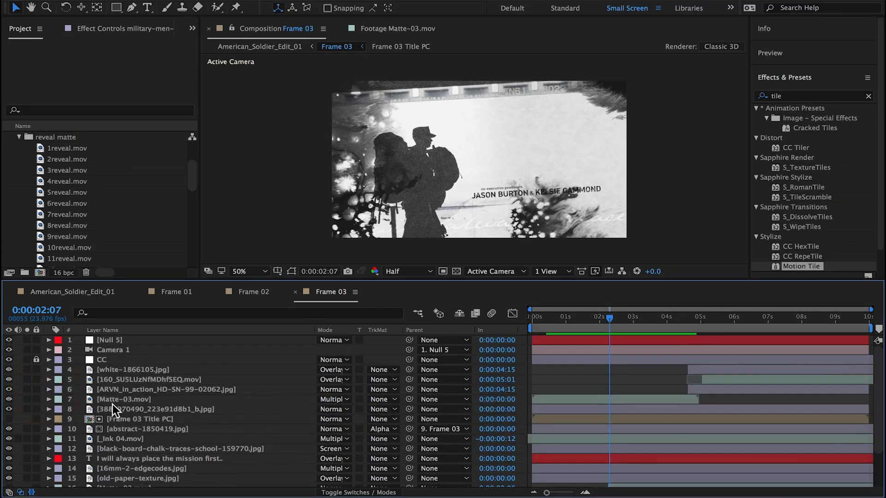
click(121, 417)
shift+click(131, 429)
right_click(133, 422)
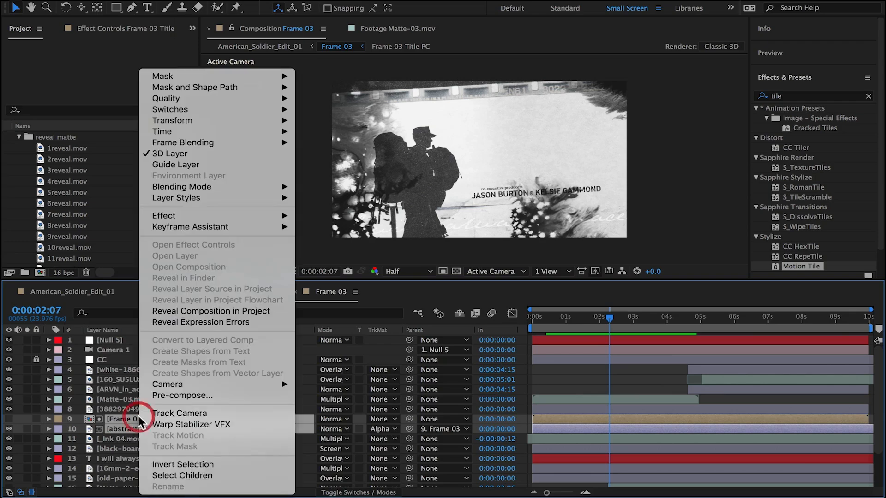
click(200, 396)
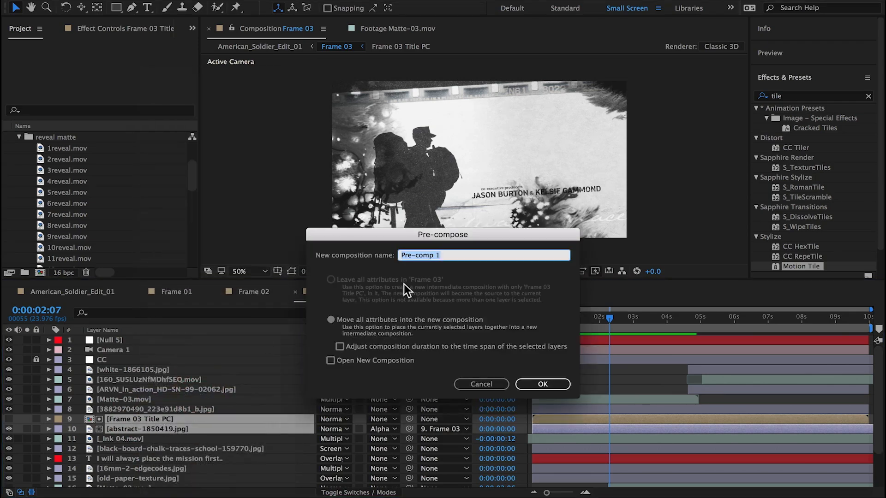
text(Frame 3 Titles Master)
click(558, 386)
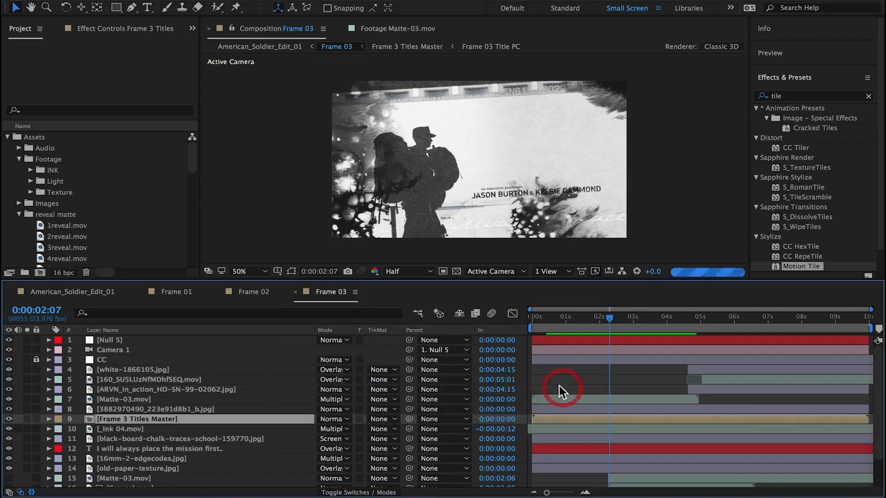
click(387, 492)
click(386, 419)
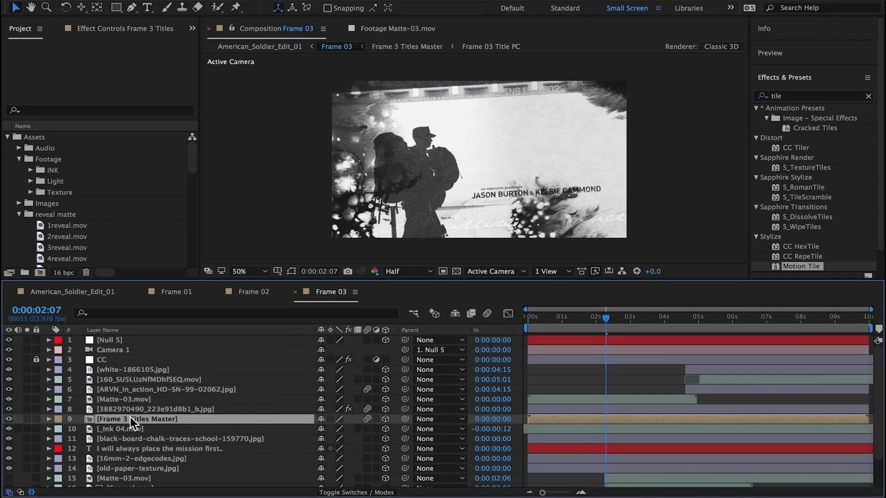
Duplicate the upper Matte-03.mov layer and place the copy directly above Frame 3 Titles Master.
click(129, 398)
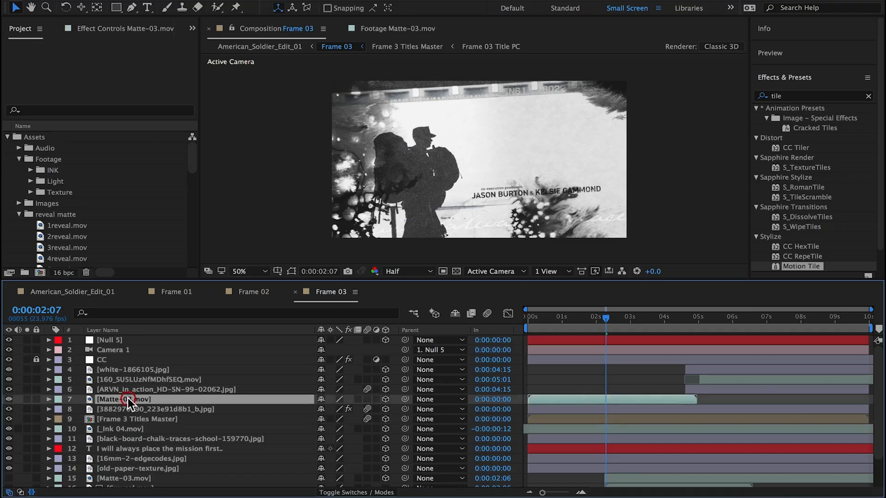
key(super+d)
drag(128, 398, 127, 423)
Set the track matte of Frame 3 Titles Master to Luma Matte using the Matte-03.mov copy above it.
click(126, 428)
click(340, 493)
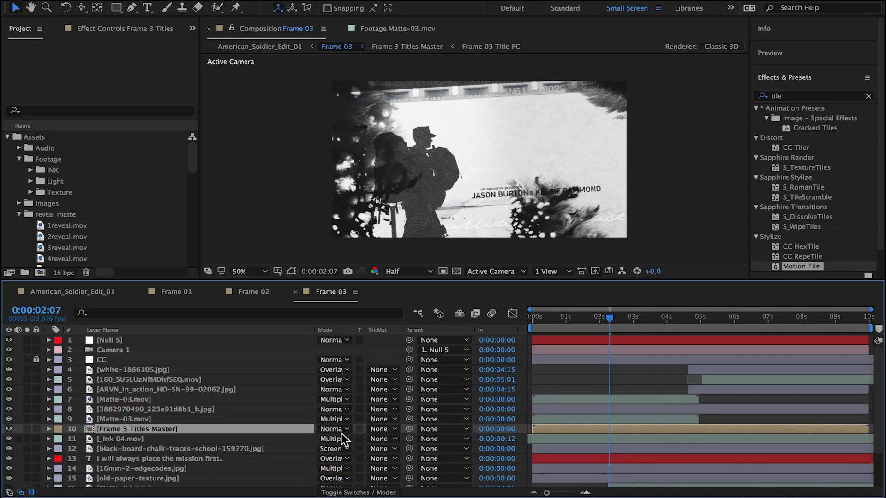
click(391, 428)
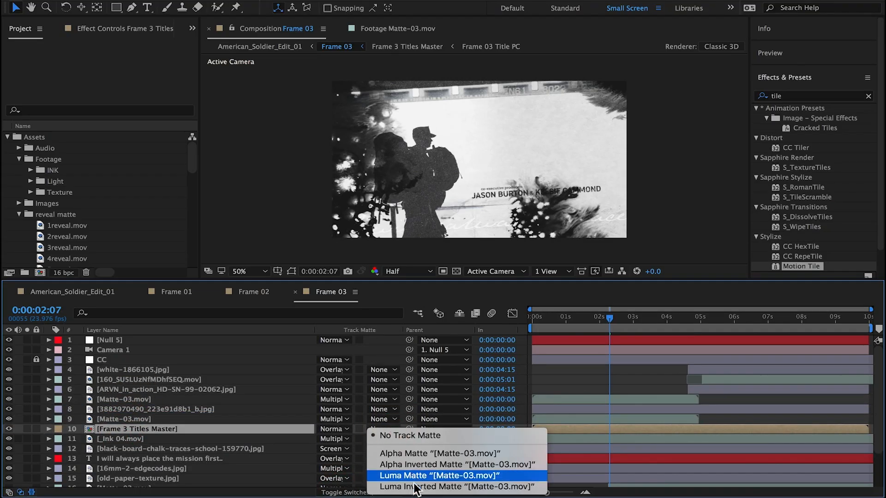
click(413, 487)
click(381, 433)
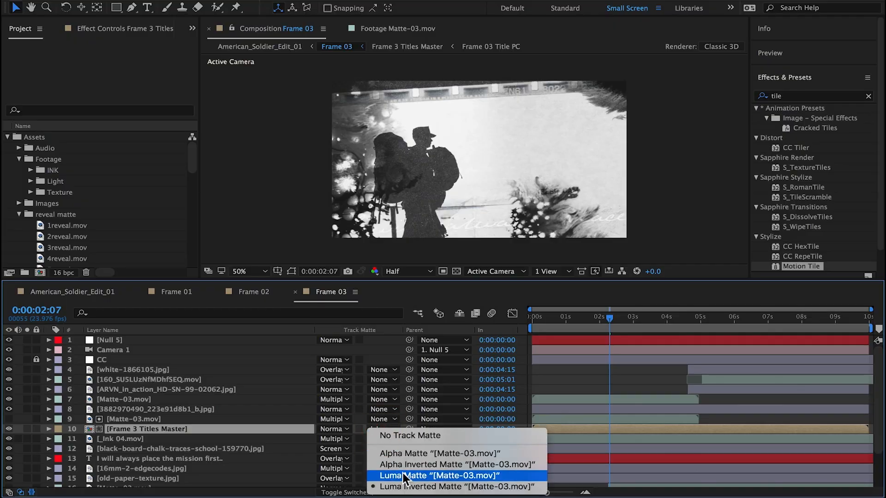
click(403, 472)
Check the titles' reveal in Frame 03 and play back American_Soldier_Edit_01, including the soldiers shot from 0:00:23:20.
drag(576, 319, 598, 327)
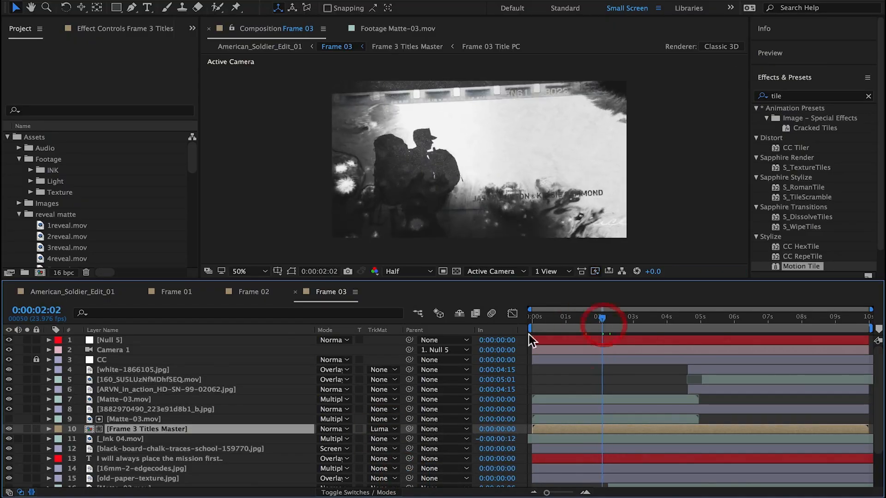
click(47, 288)
key(space)
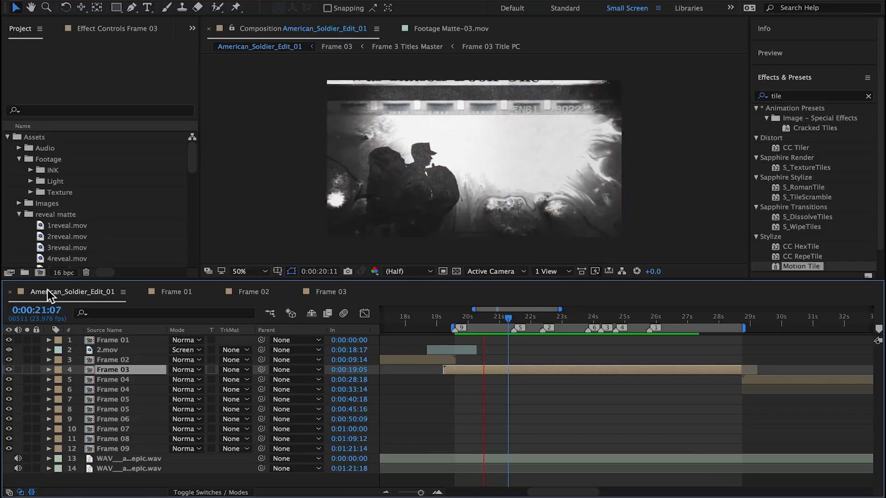
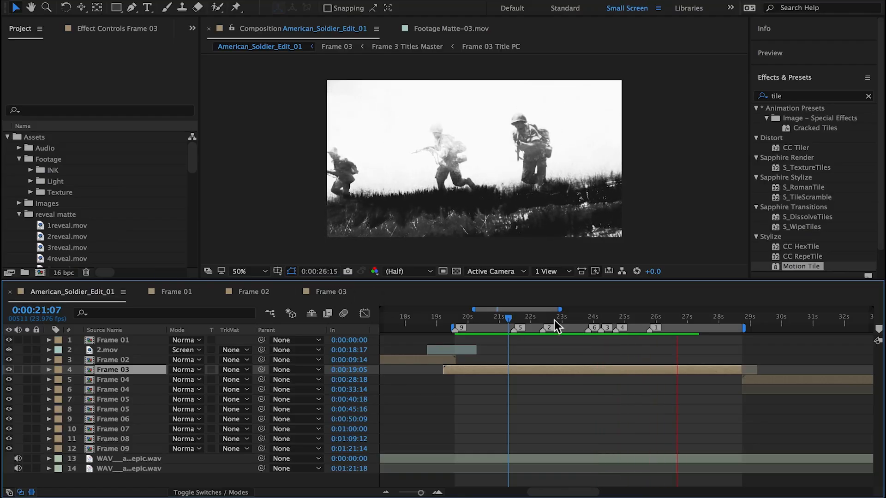
drag(554, 320, 583, 322)
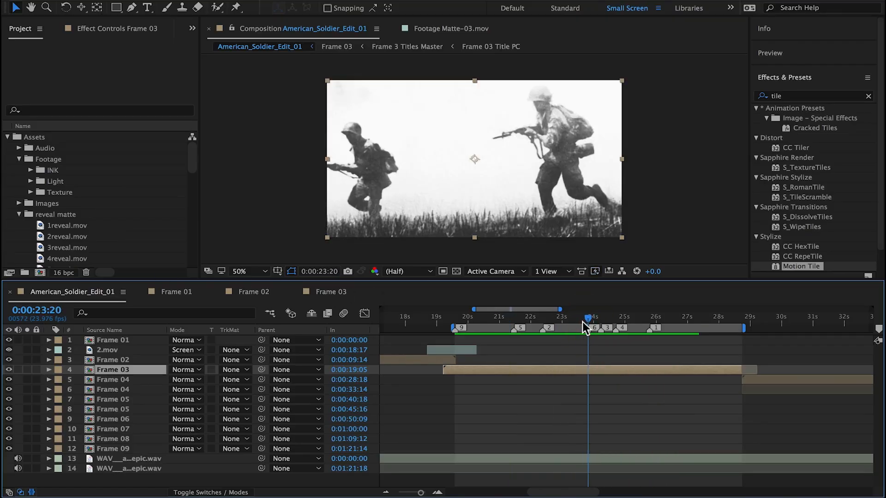
key(space)
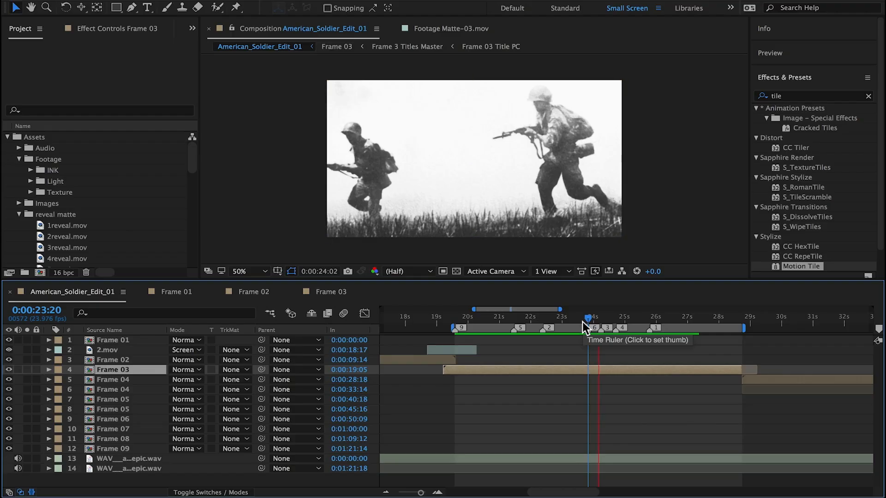
Step frame by frame through the start of the soldiers shot in American_Soldier_Edit_01, ending at 0:00:24:00.
key(space)
key(Page_Down)
key(Page_Down)
key(Page_Down)
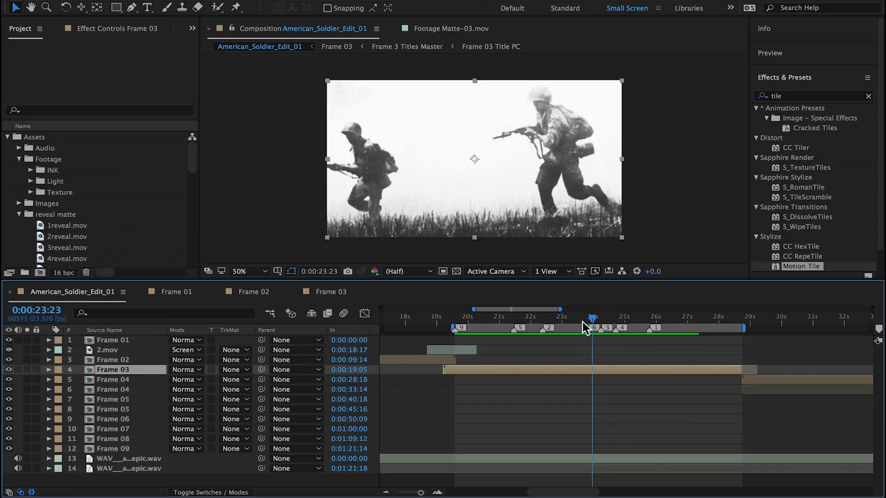
double_click(597, 369)
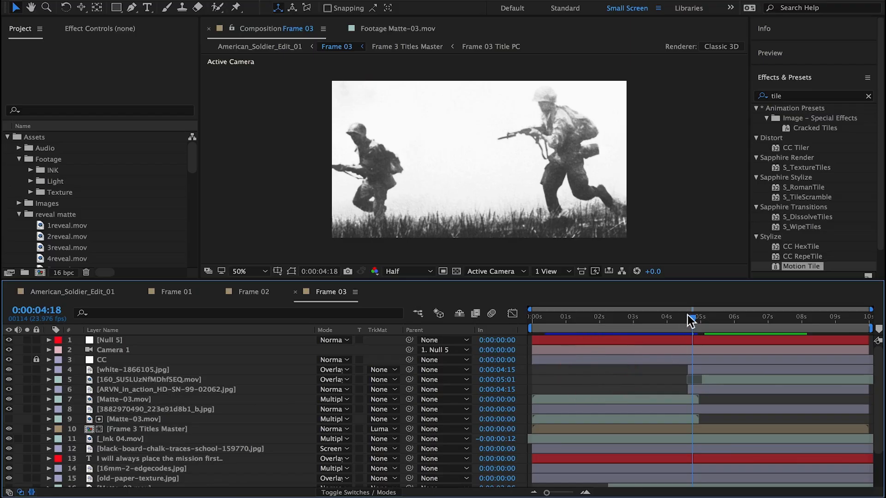
click(72, 291)
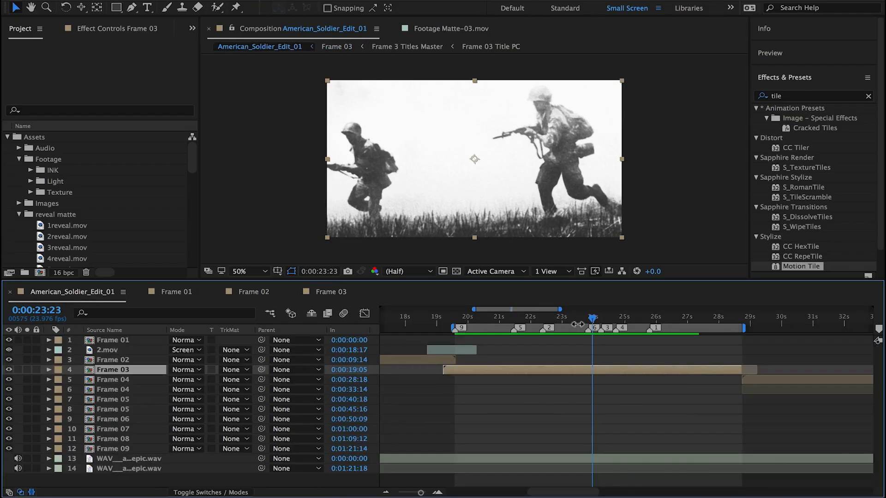
drag(592, 318, 589, 320)
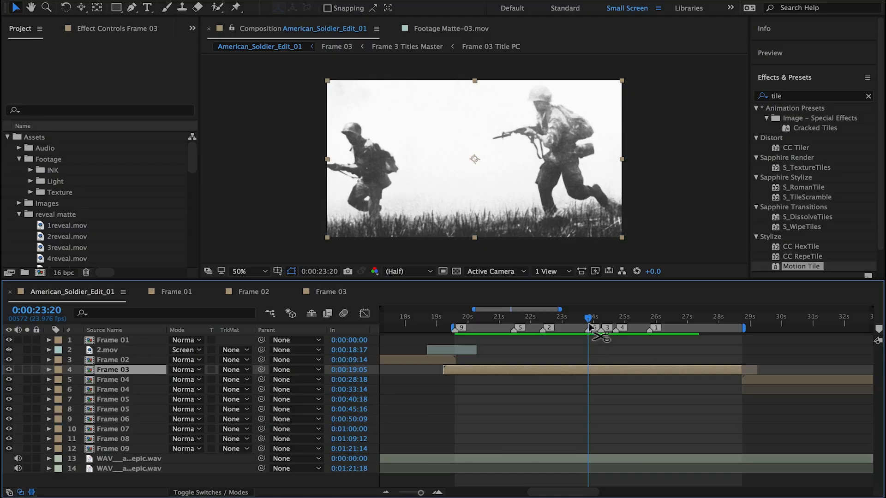
key(Page_Down)
key(Page_Down)
key(Page_Down)
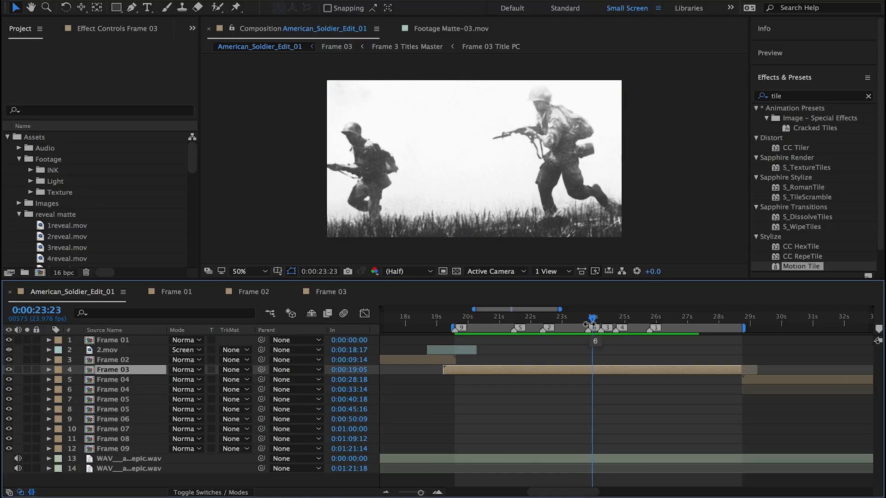
key(Page_Down)
key(Page_Down)
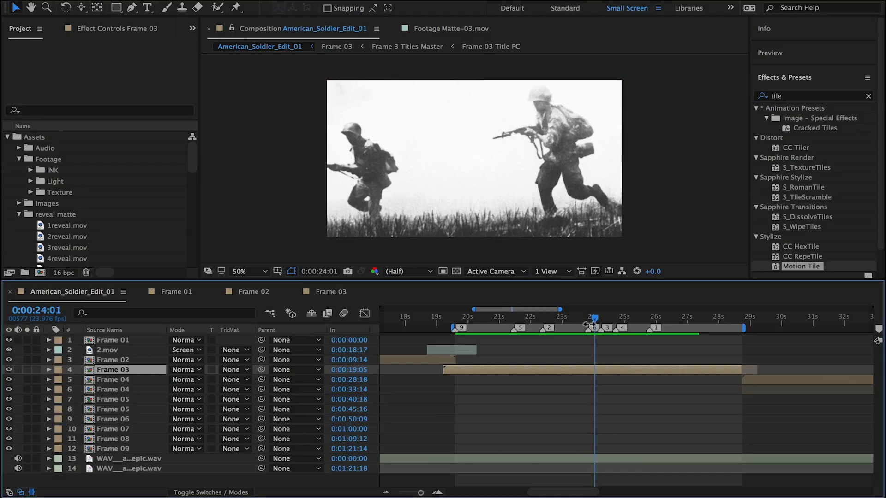
key(Page_Up)
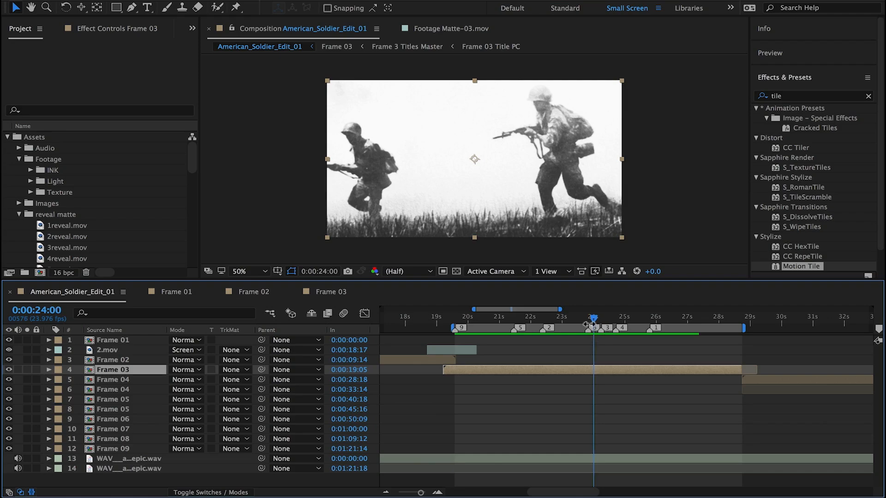
In Frame 03, shift the white-1866105.jpg, 160_SU5LUzNfMDhfSEQ.mov and ARVN_in_action layers to start from 0:00:04:19 for the image layers, and play back the edit.
double_click(589, 368)
click(698, 390)
shift+click(705, 370)
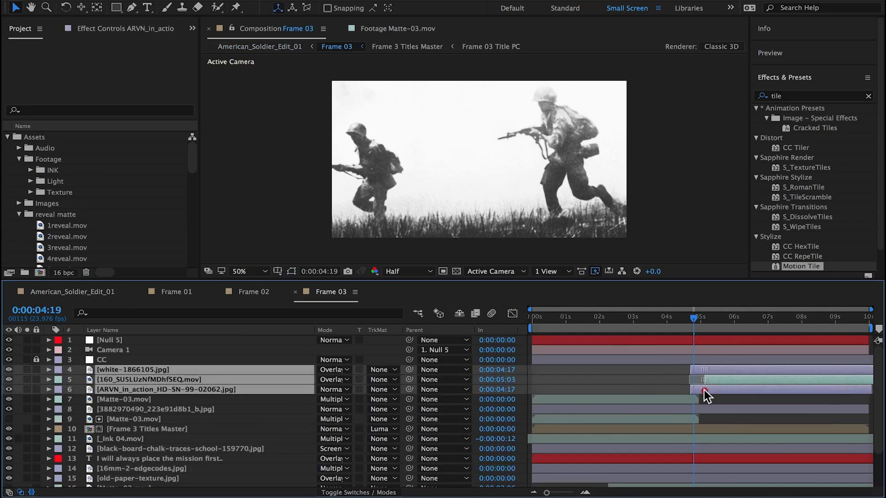
drag(704, 396, 710, 395)
click(84, 296)
key(slash)
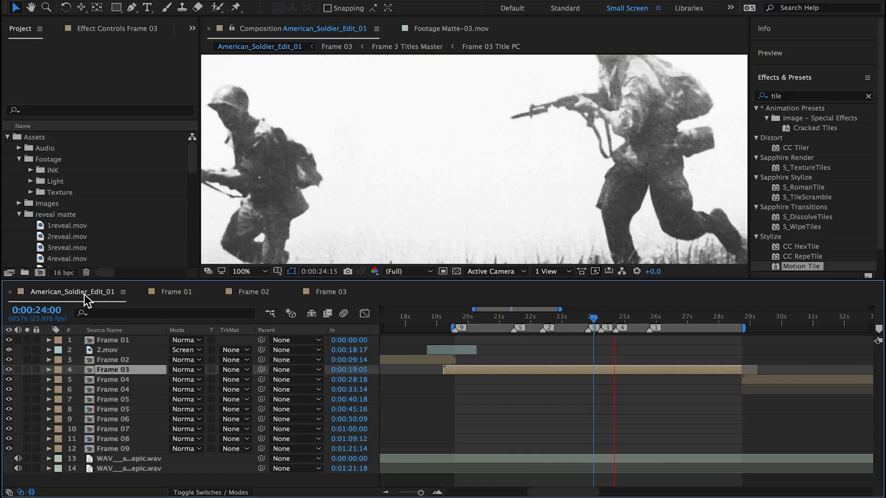
Move the last Position and Scale keyframes of the ARVN_in_action layer in Frame 03 to 0:00:05:17.
click(323, 289)
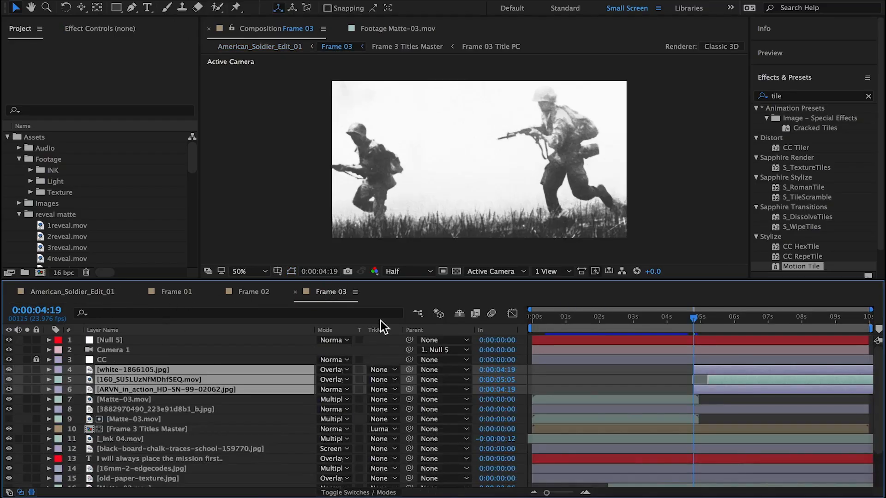
key(space)
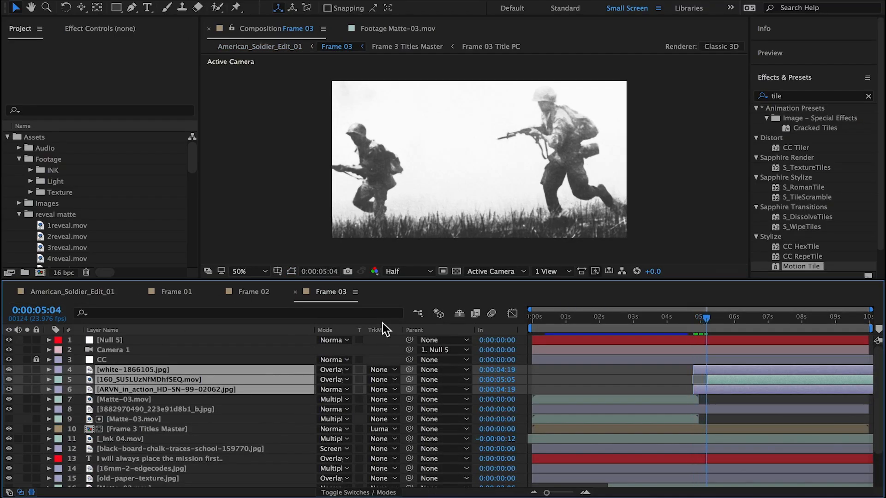
key(u)
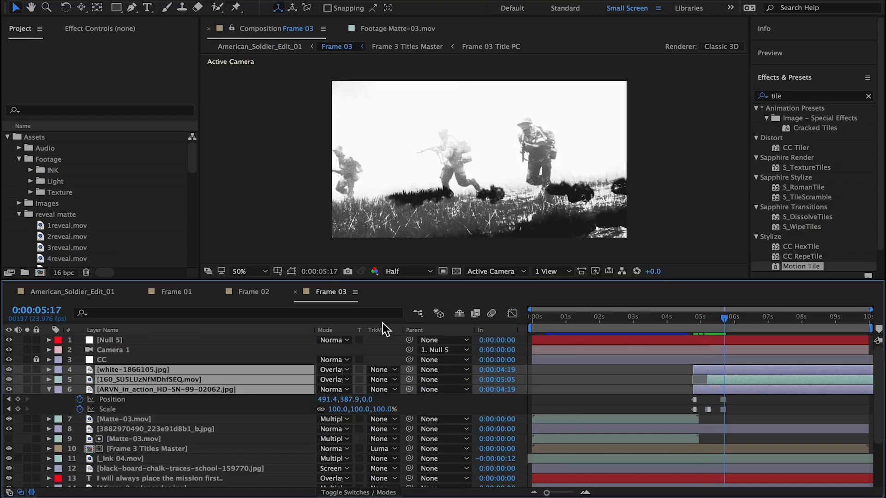
drag(720, 396, 726, 413)
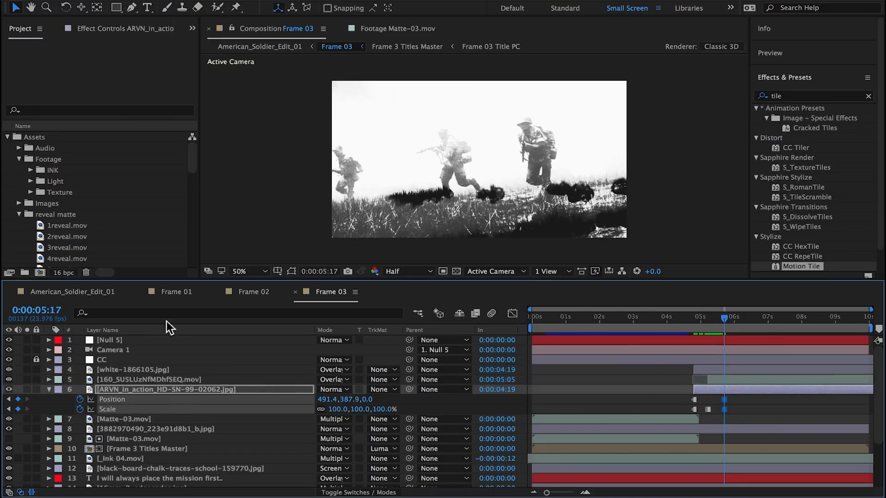
Play back the soldiers transition in American_Soldier_Edit_01 and cue the playhead at 0:00:23:10.
click(96, 289)
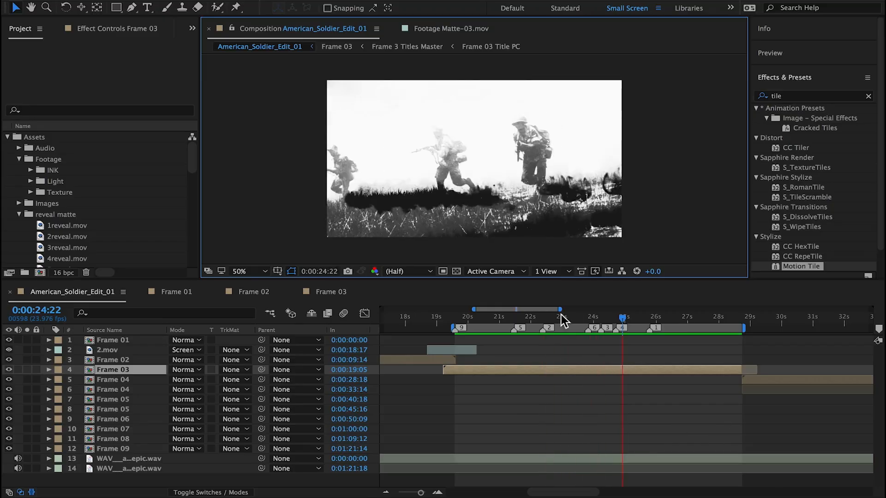
click(571, 317)
click(571, 317)
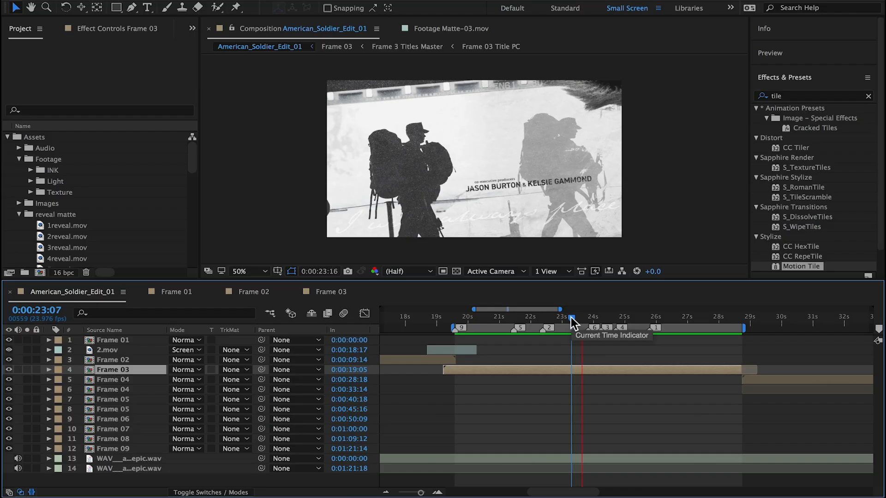
key(Page_Down)
key(Page_Down)
key(space)
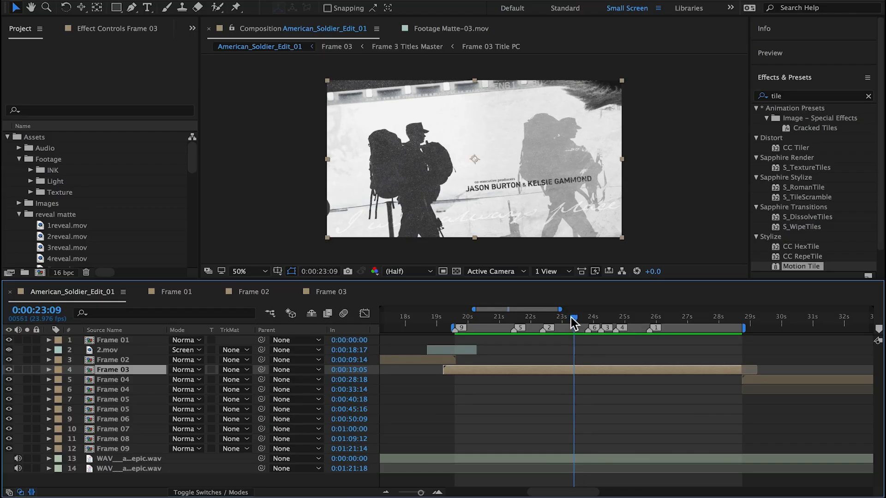
key(space)
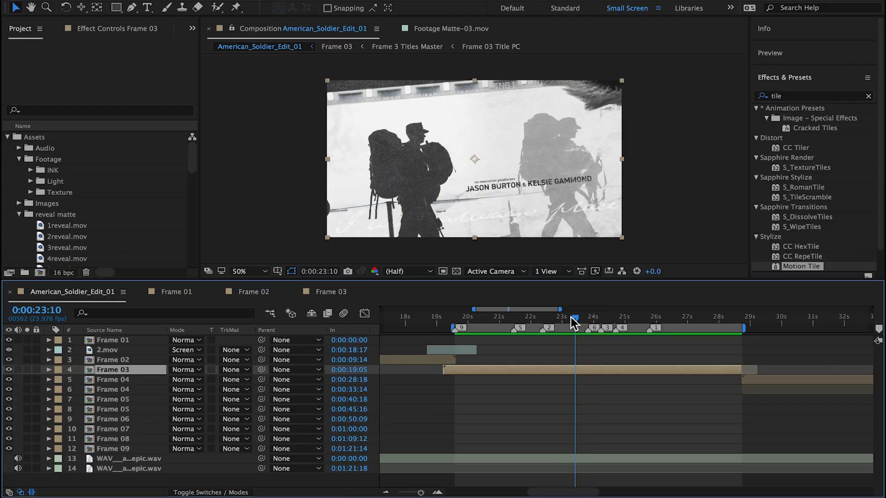
In Frame 03, add an adjustment layer named "twitch" above white-1866105.jpg and trim it to a few frames starting at 0:00:04:05.
double_click(581, 368)
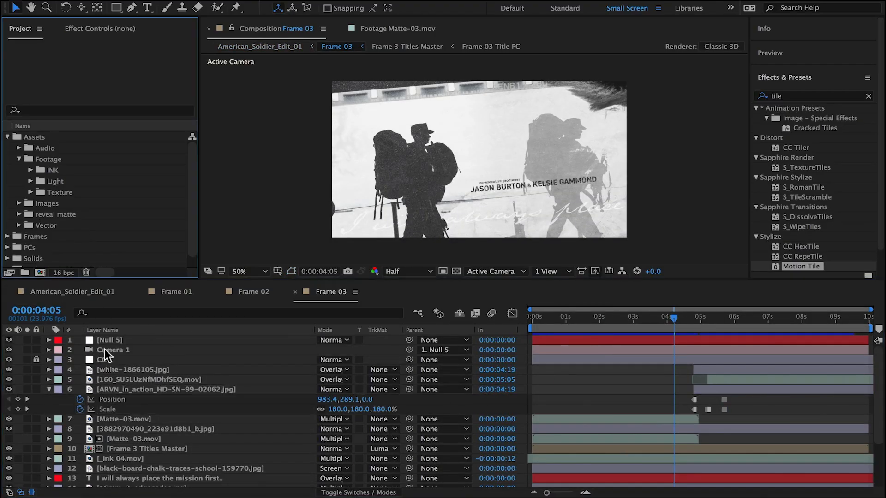
click(119, 369)
click(369, 1)
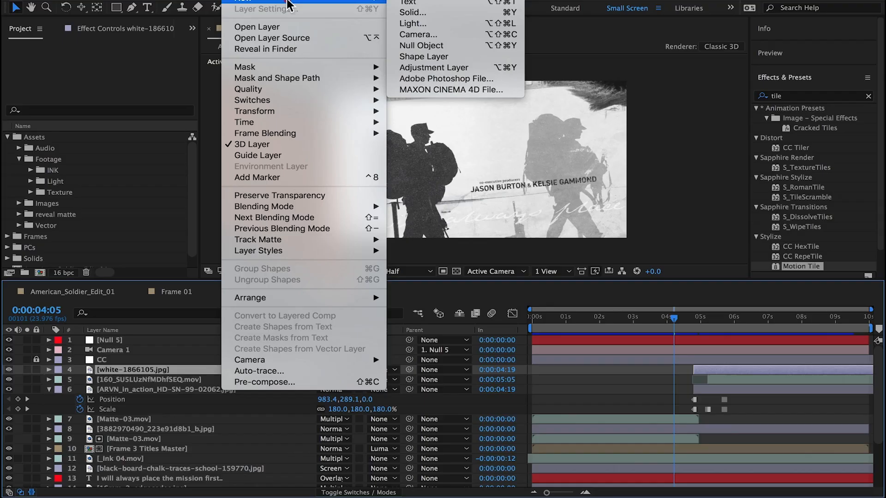
click(422, 68)
key(Return)
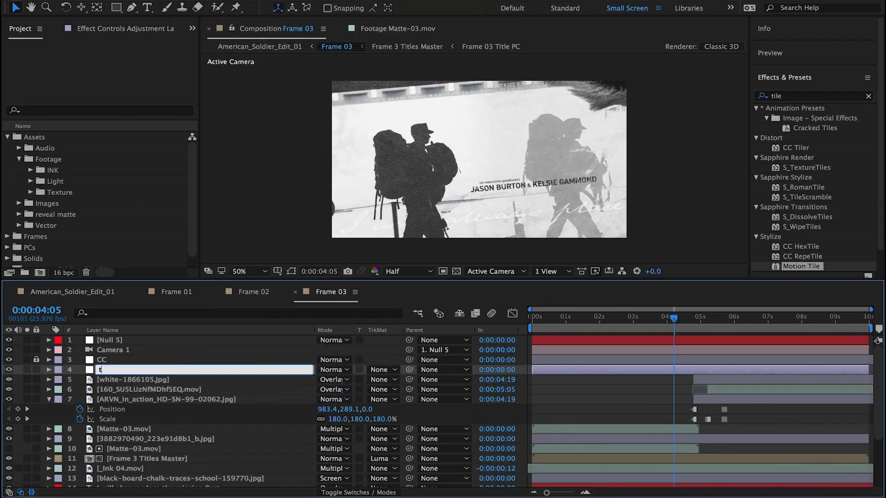
key(Return)
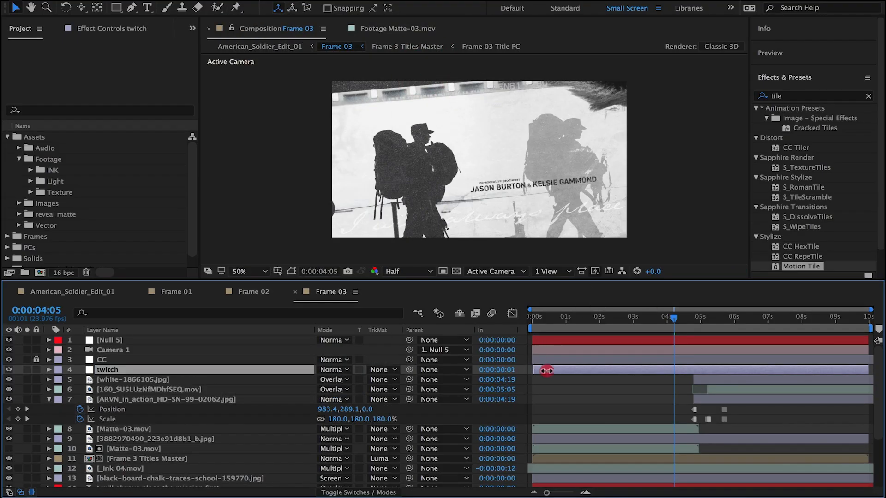
drag(546, 371, 670, 385)
drag(862, 369, 674, 369)
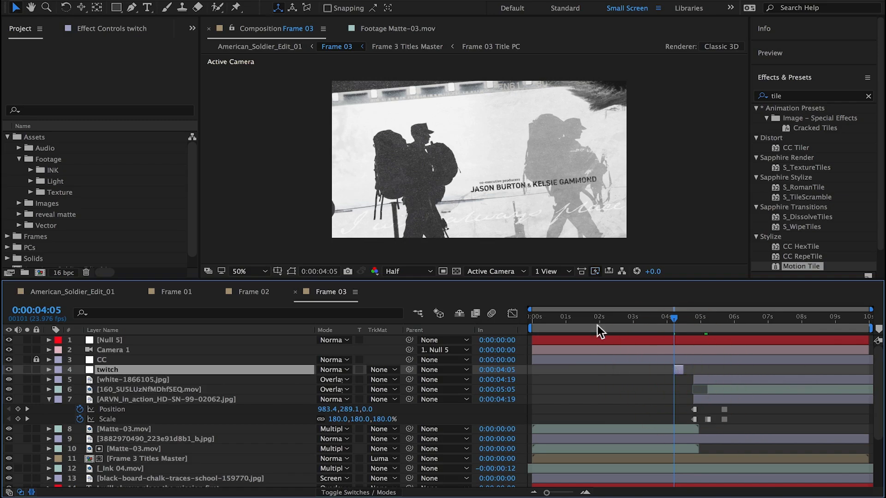
Apply the Video Copilot Twitch effect to the twitch layer and load its Bad Film Gate preset.
click(265, 0)
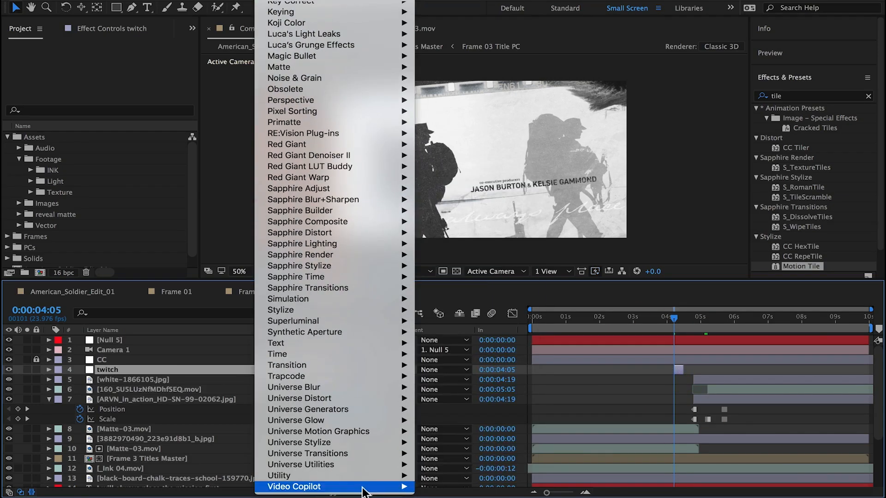
mouse_move(364, 487)
click(440, 464)
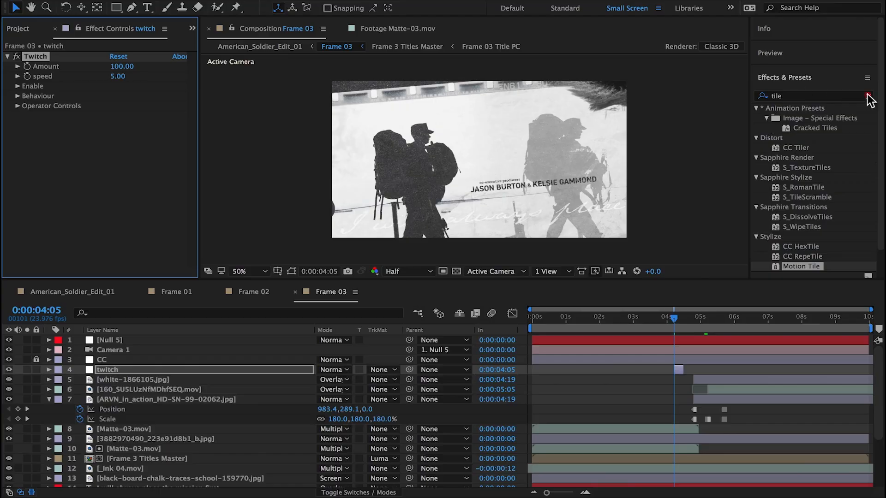
click(868, 97)
click(755, 108)
click(765, 118)
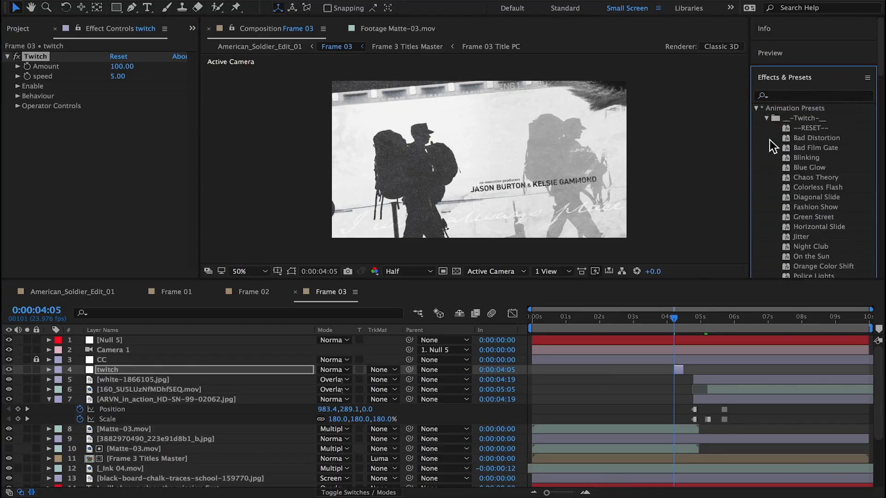
double_click(784, 148)
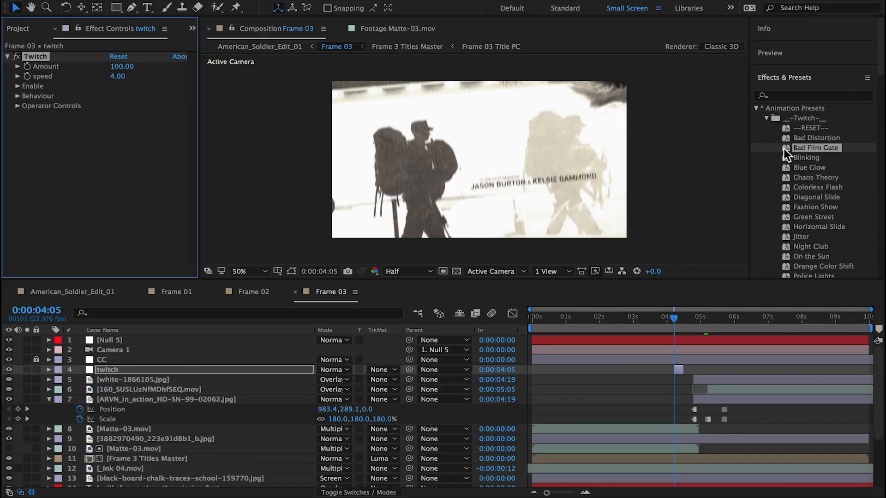
Start the Frame 03 work area just before the twitch layer, at about 0:00:04:00, and preview the effect.
drag(526, 329, 665, 329)
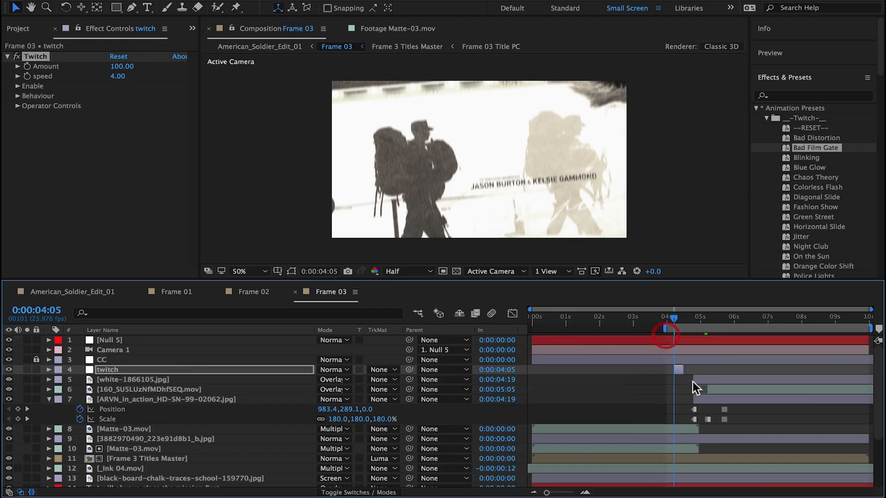
key(space)
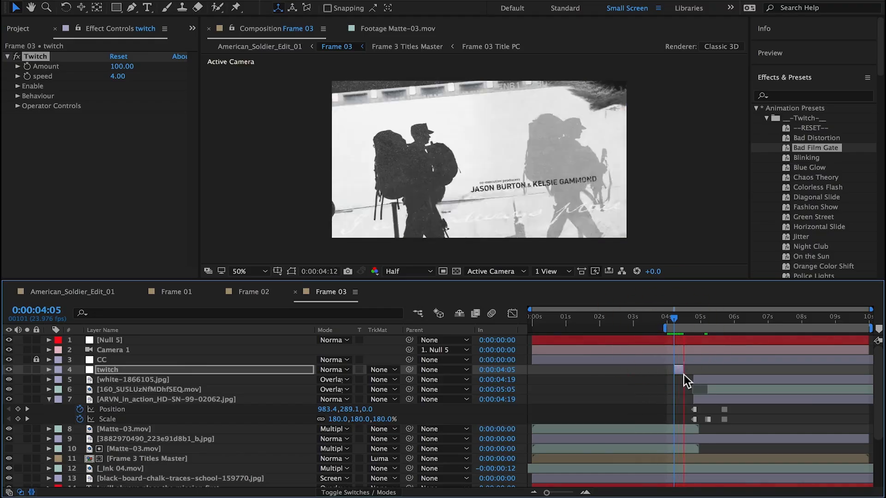
key(space)
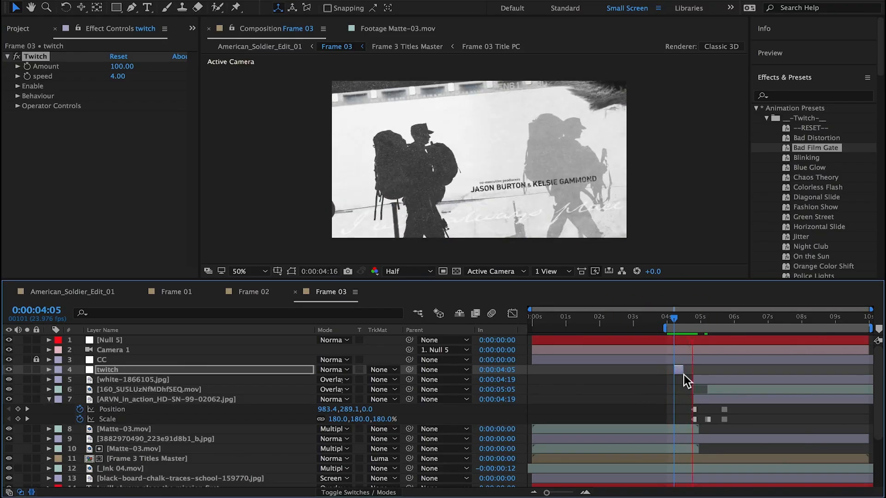
Disable the Light operator of the Twitch effect and play back American_Soldier_Edit_01.
click(18, 86)
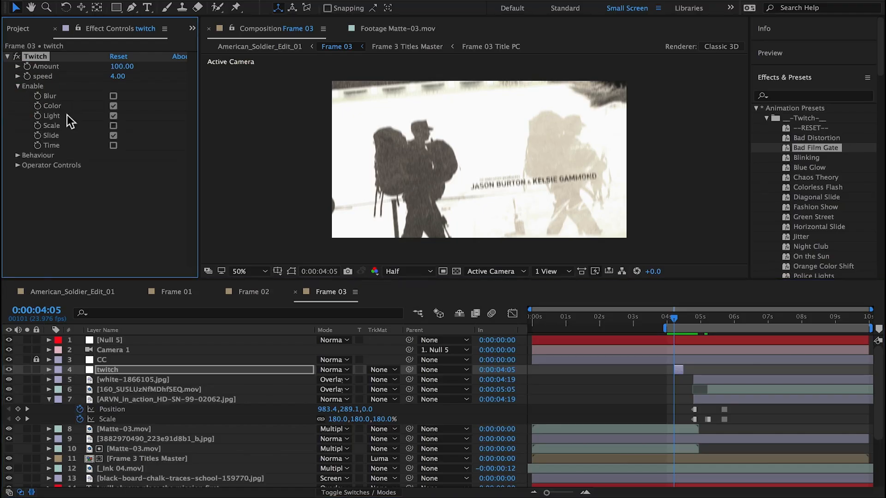
click(113, 116)
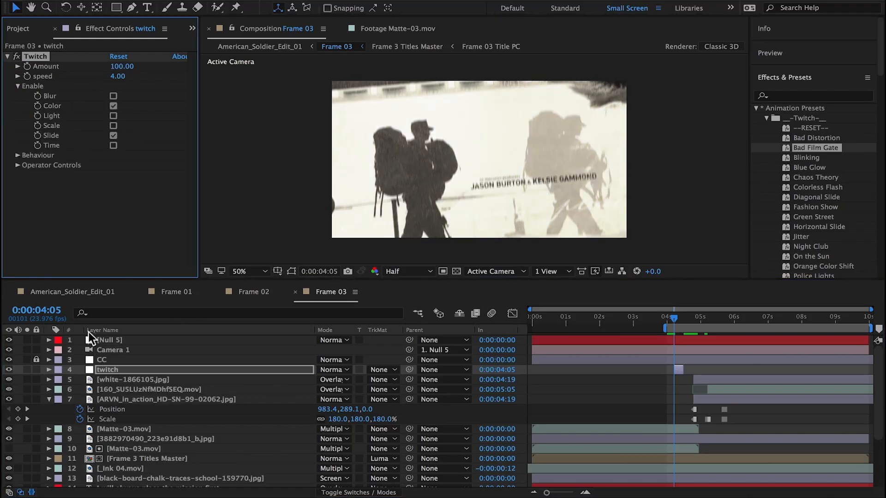
click(63, 291)
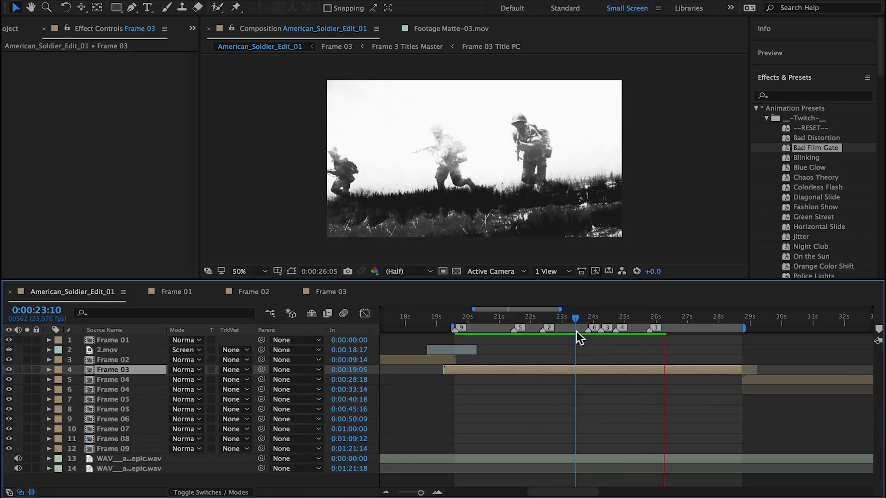
Enable the Blur operator of the Twitch effect on Frame 03's twitch layer and expand the effect's operator controls.
double_click(577, 373)
click(677, 367)
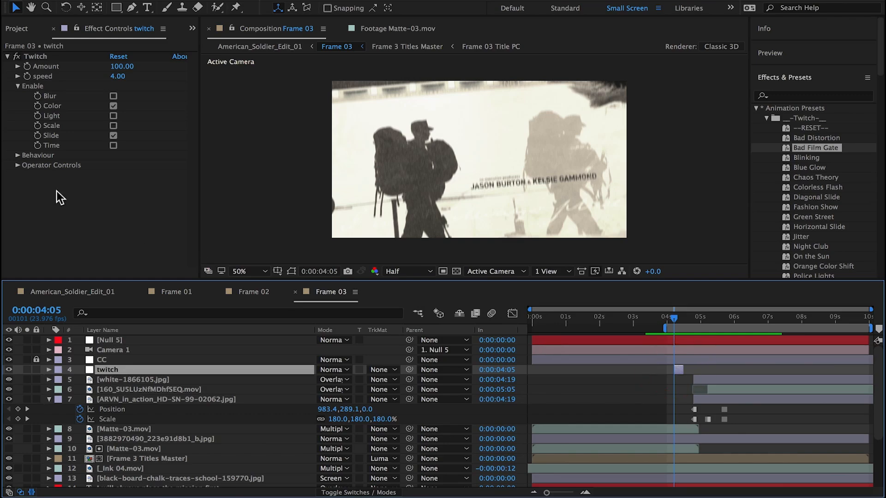
click(18, 155)
click(18, 155)
click(18, 165)
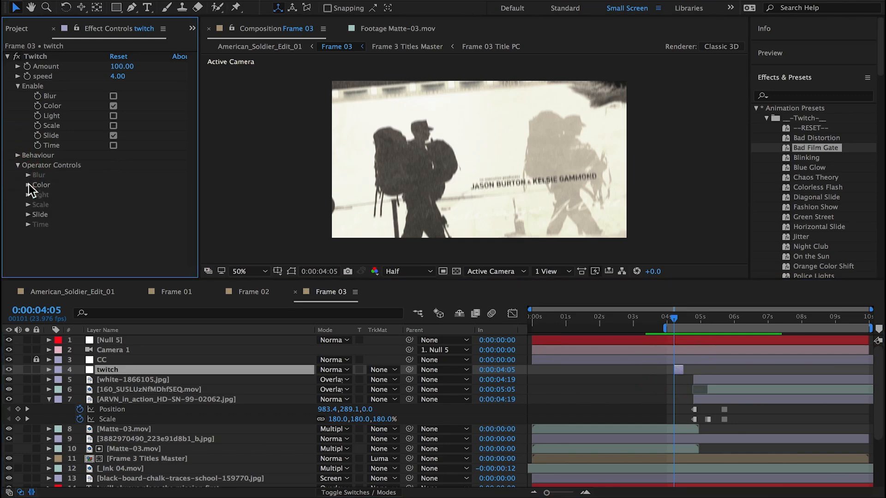
click(113, 96)
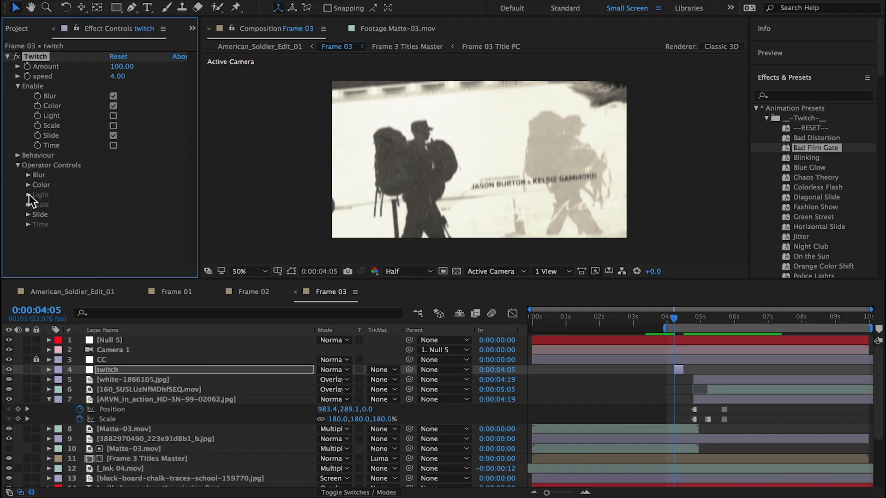
Set the Twitch effect's Slide Amount to 328, then disable its Color operator and enable its Light operator.
click(28, 214)
drag(121, 203, 289, 205)
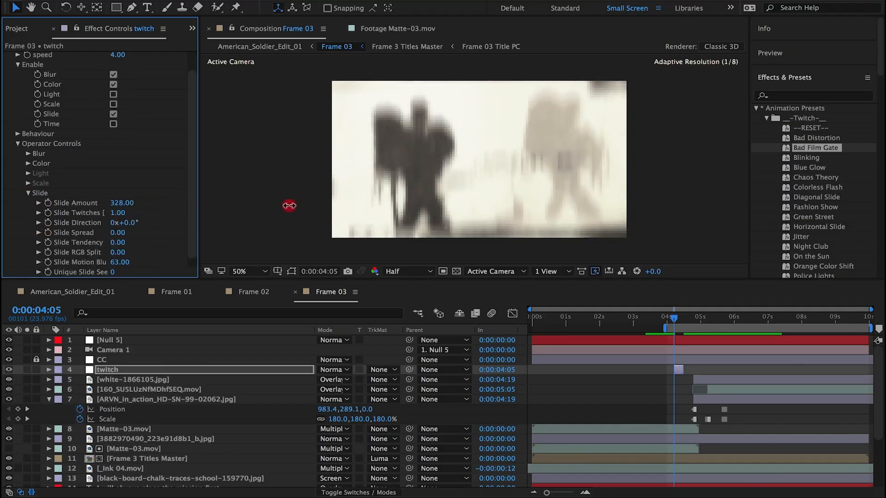
click(113, 114)
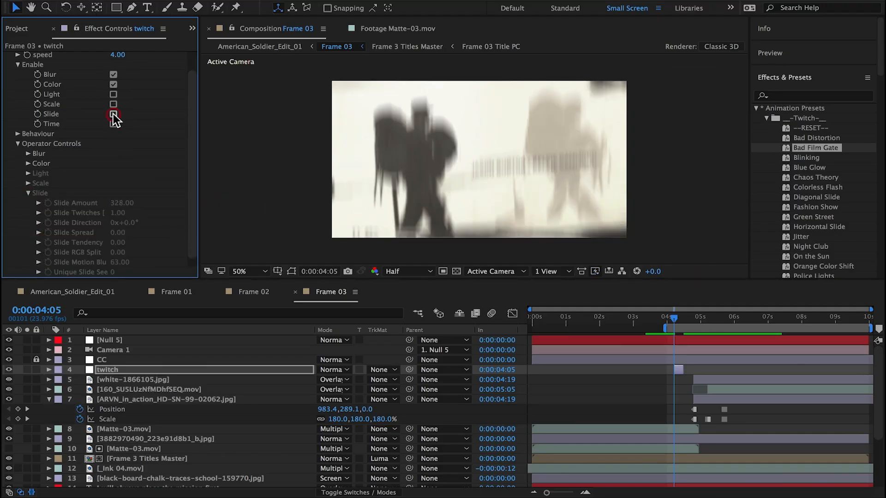
click(112, 84)
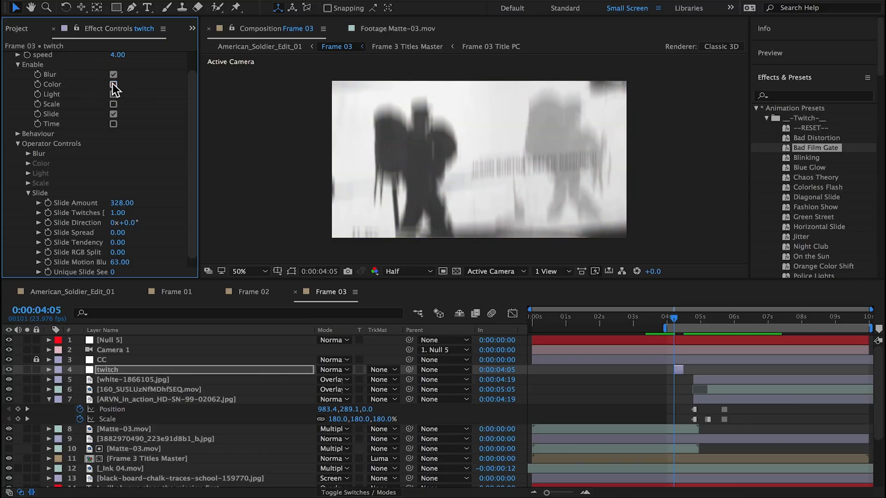
click(114, 95)
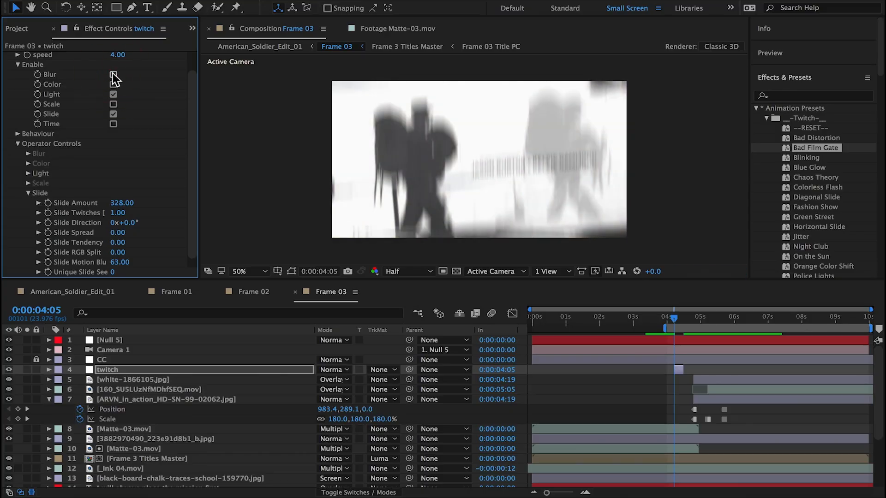
Set the Twitch effect's Blur Amount to 71 and play back American_Soldier_Edit_01.
click(27, 154)
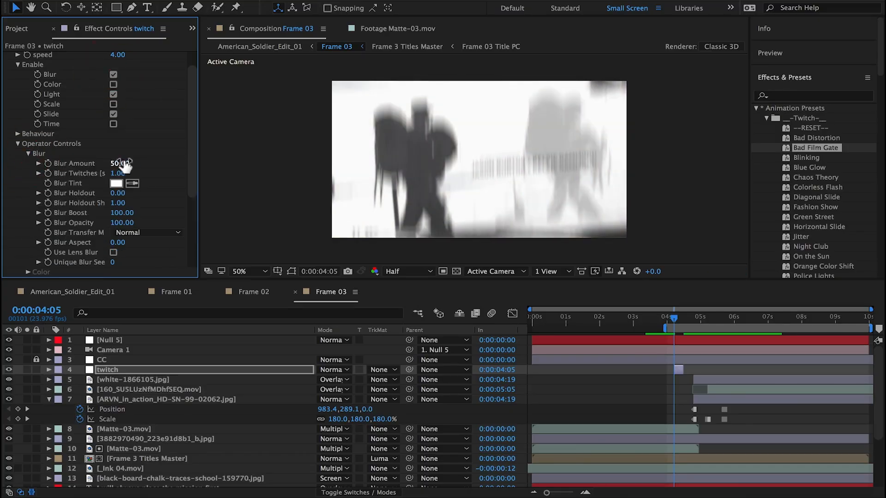
drag(119, 163, 130, 164)
click(84, 292)
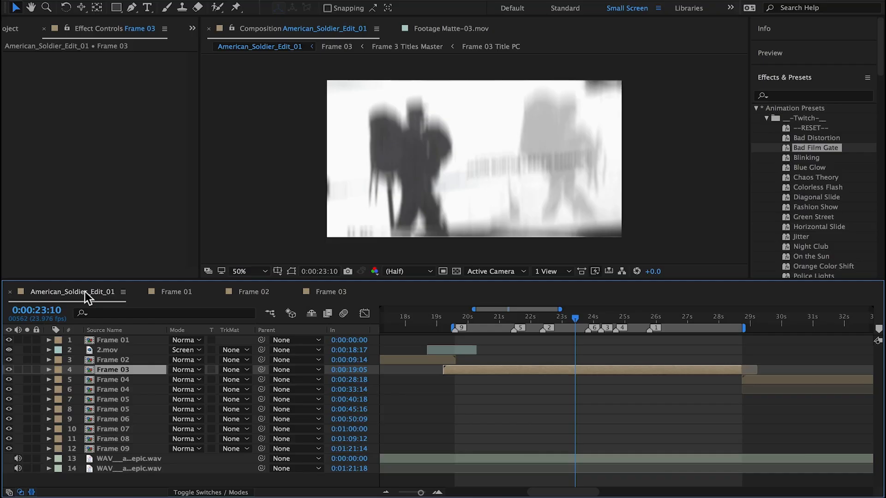
key(space)
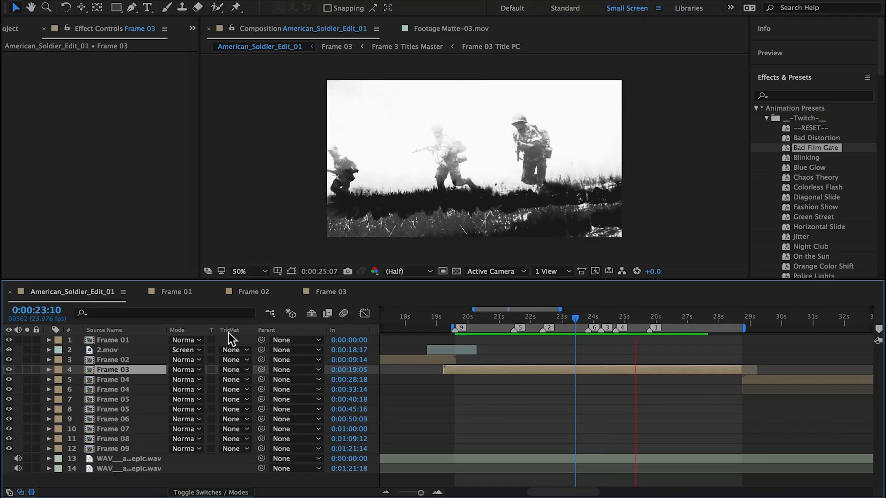
Shift Frame 03's twitch layer to start at 0:00:04:03 and play back American_Soldier_Edit_01.
double_click(548, 369)
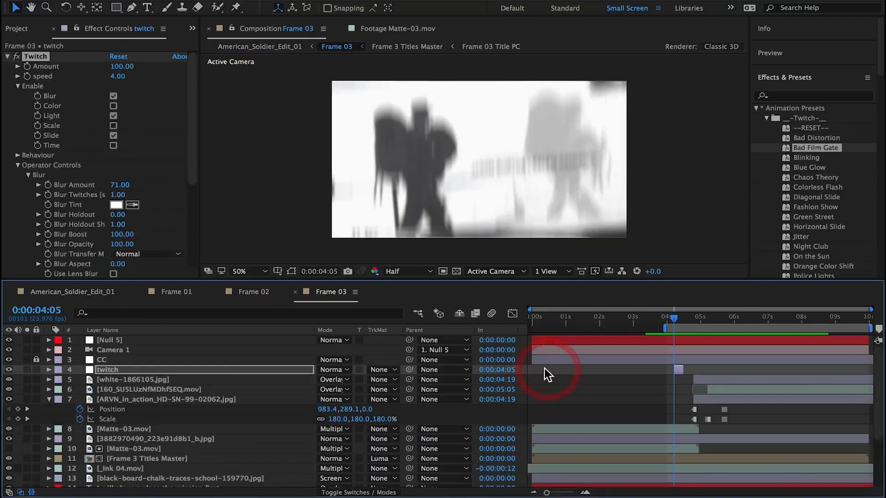
drag(676, 369, 674, 371)
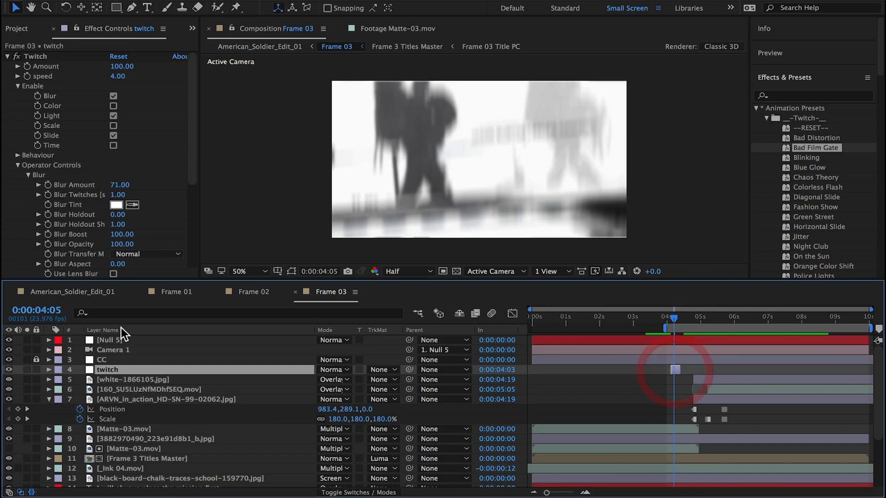
click(73, 293)
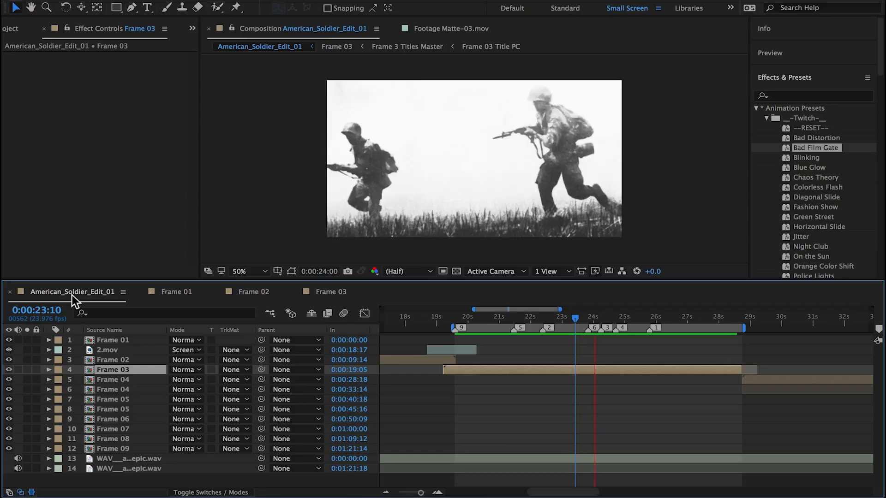
Trim the end of Frame 03's twitch layer to just past 0:00:04:05 and review it in the master edit.
click(329, 291)
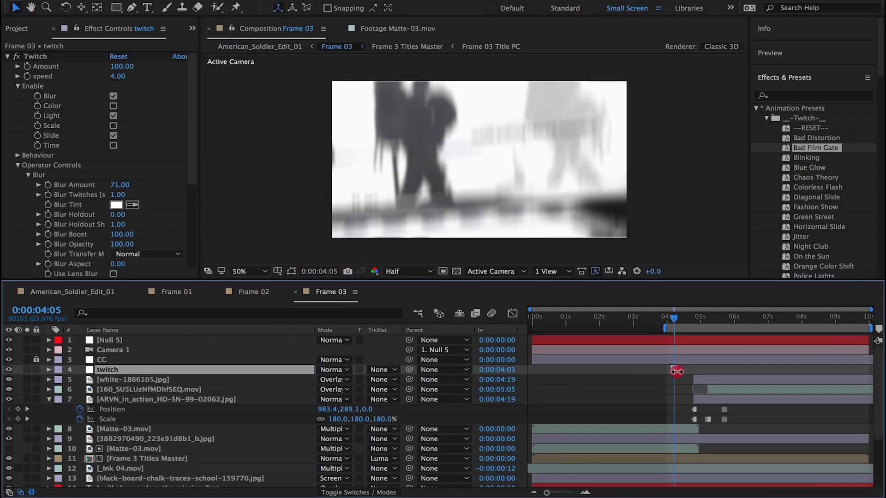
drag(675, 372, 675, 373)
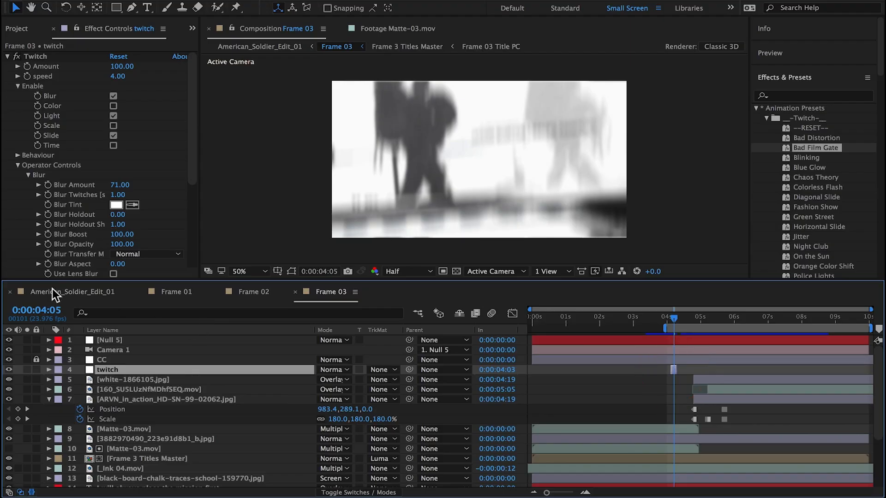
click(65, 289)
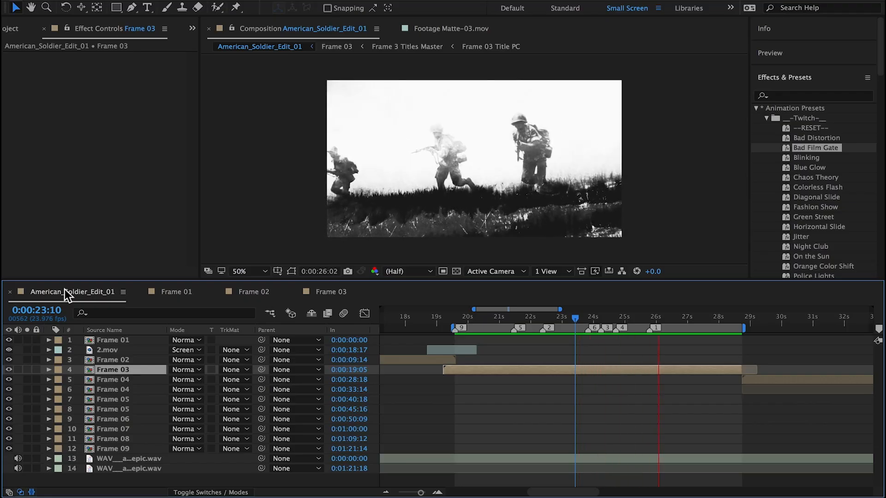
Add an adjustment layer to Frame 03 between the CC and twitch layers, trimmed to start at 0:00:04:05.
double_click(592, 369)
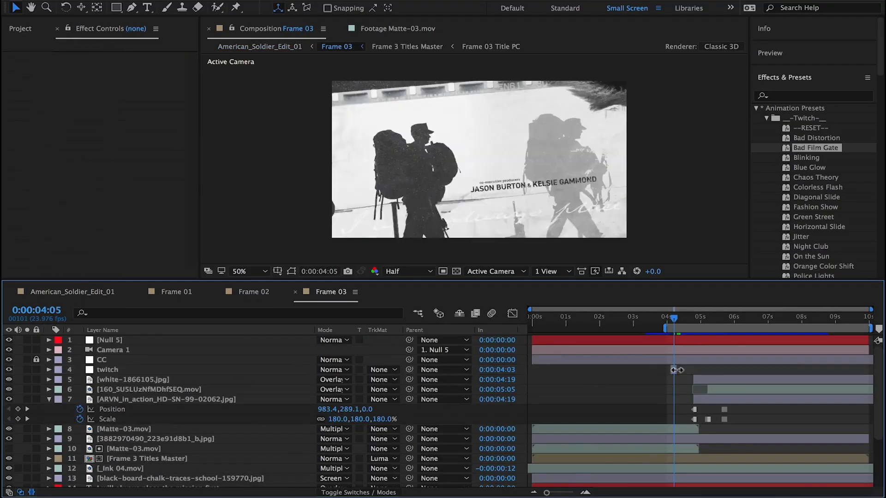
click(220, 1)
click(417, 66)
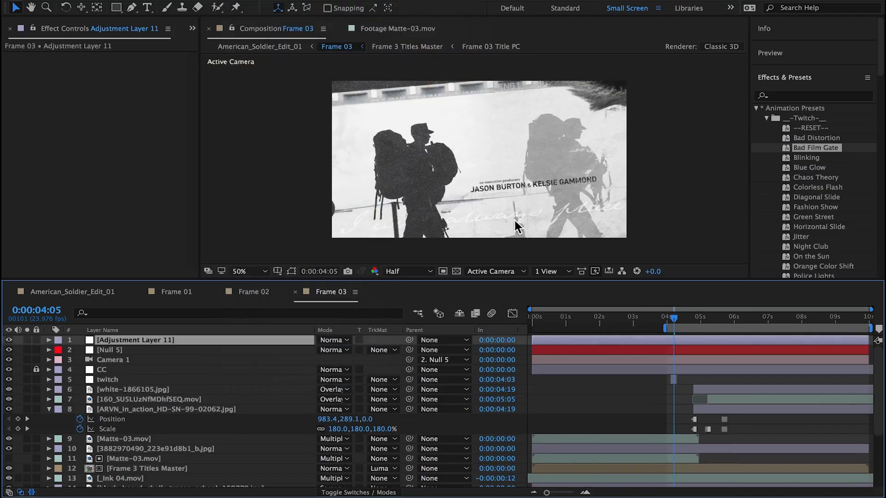
drag(203, 371, 204, 370)
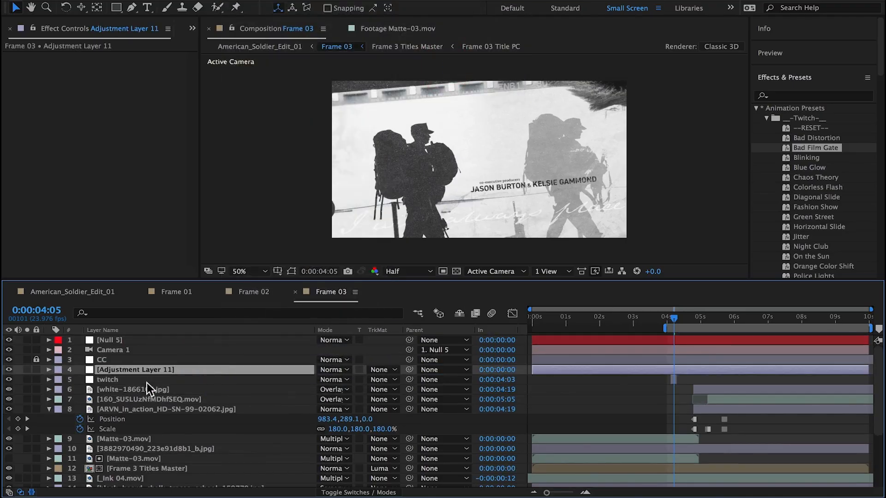
key(alt+bracketleft)
Apply the Universe Stylize uni.MisFire effect to the new adjustment layer with its 60s Archives preset.
click(273, 2)
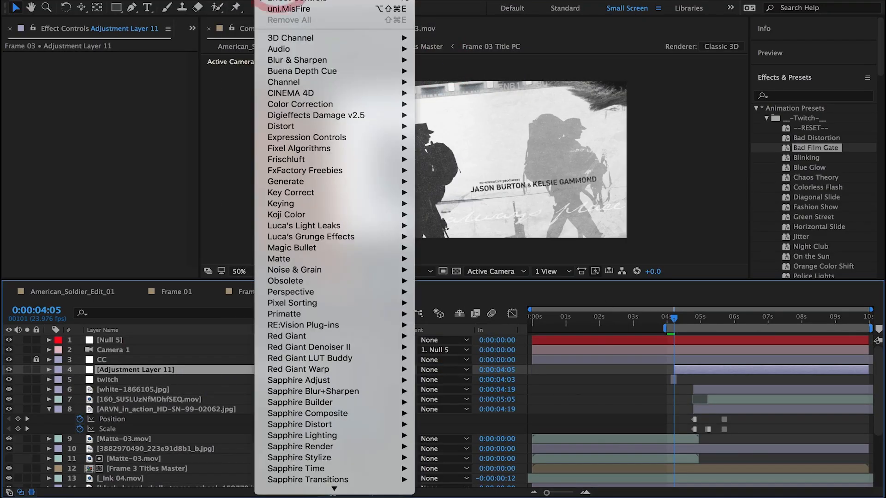
mouse_move(346, 442)
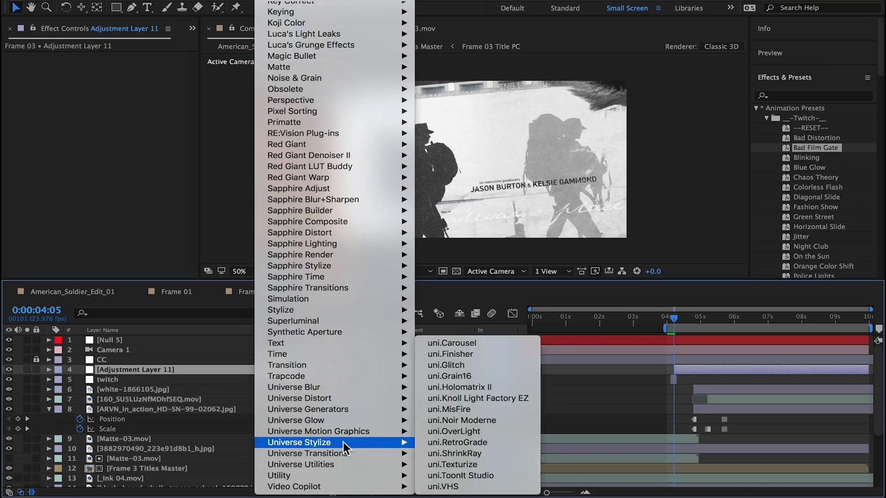
click(466, 412)
click(135, 65)
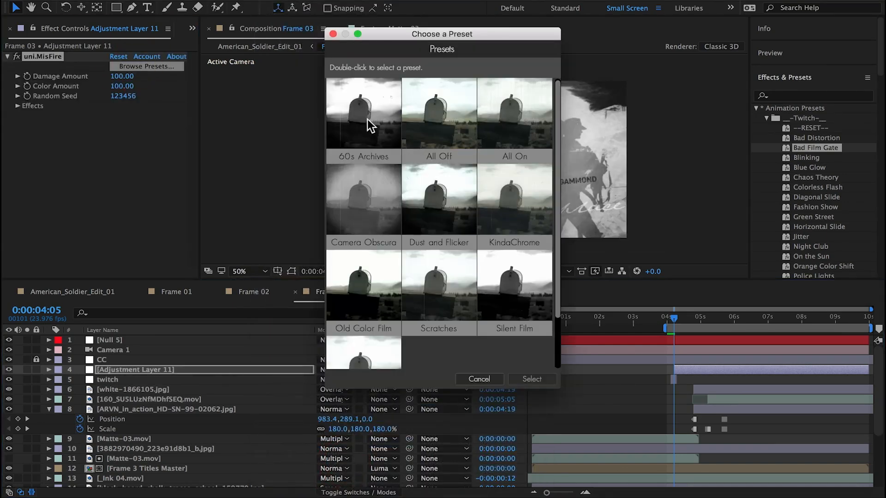
click(374, 120)
click(534, 378)
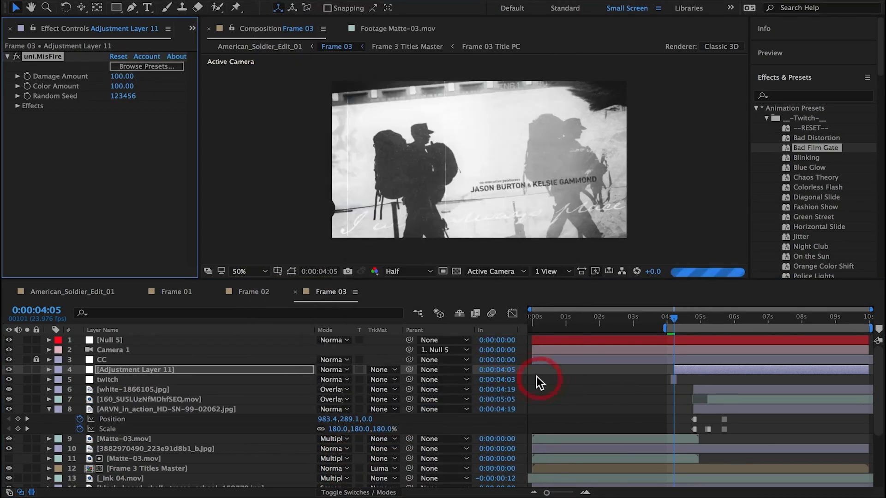
Trim the adjustment layer's end to where the ARVN_in_action photo begins and play back American_Soldier_Edit_01.
drag(865, 372, 695, 387)
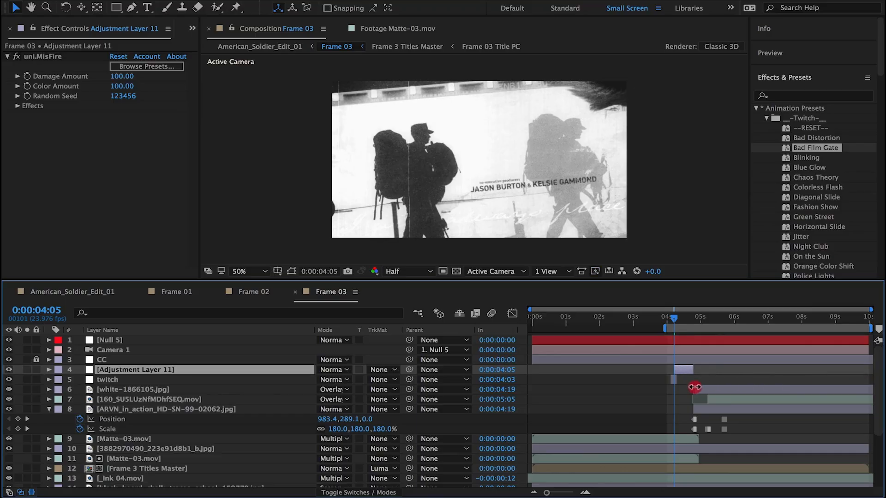
click(79, 289)
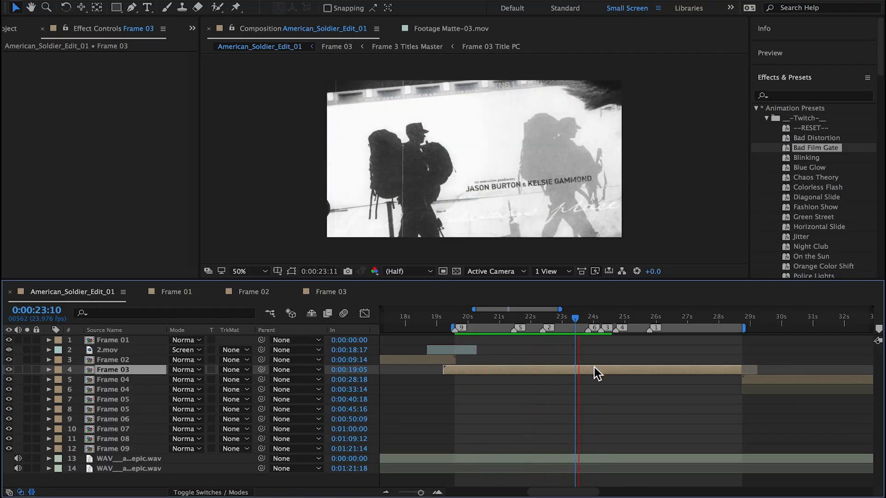
double_click(594, 368)
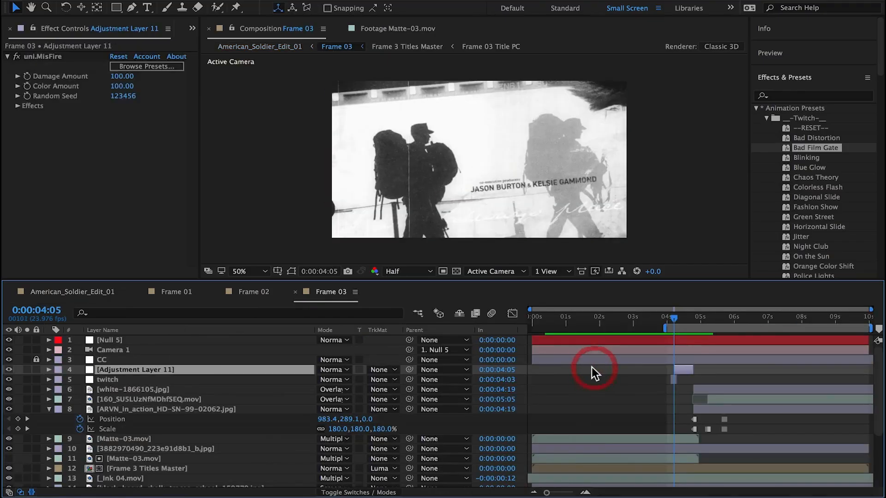
Disable uni.MisFire on Frame 03's adjustment layer and apply a Camera Lens Blur effect to the layer.
click(17, 56)
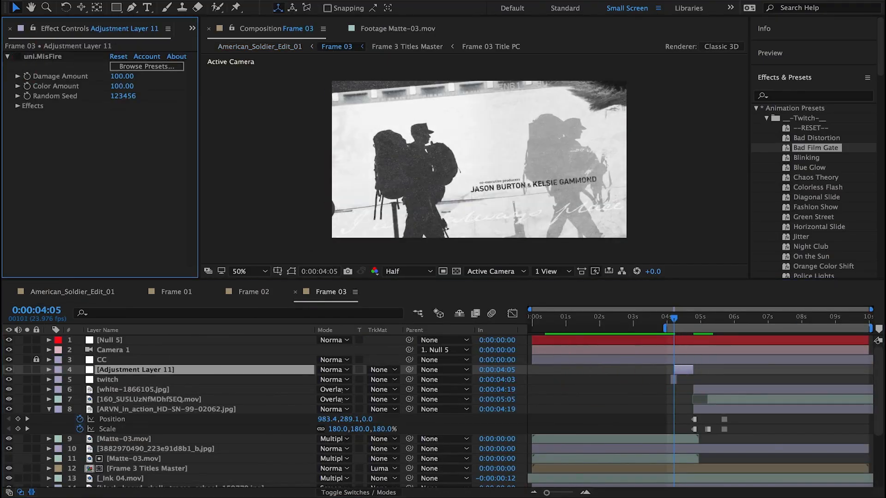
click(284, 1)
mouse_move(300, 182)
scroll(300, 181, down, 8)
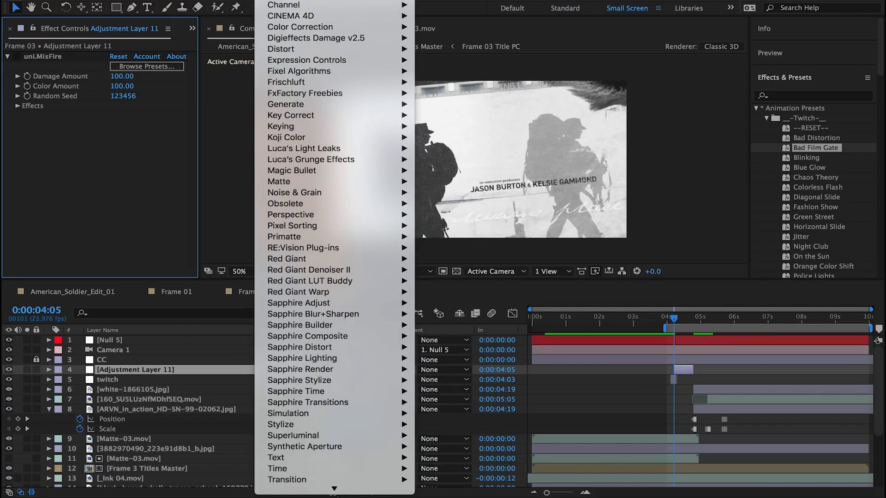
click(173, 184)
click(289, 3)
mouse_move(309, 60)
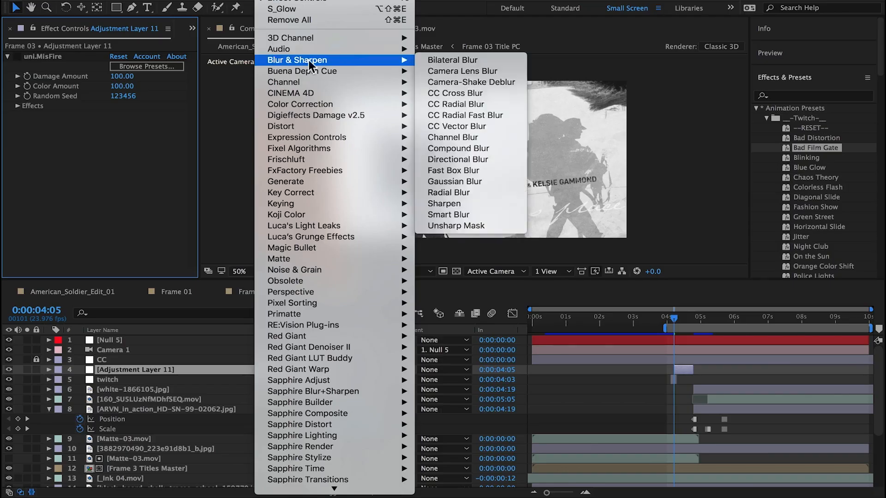
click(436, 73)
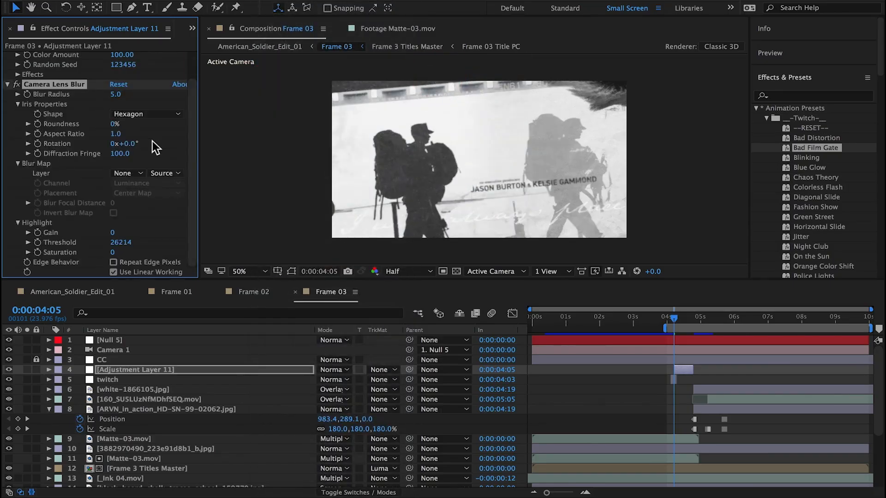
Animate the Camera Lens Blur's Blur Radius from 76 at 0:00:04:05 to 16 at 0:00:04:18.
scroll(156, 148, up, 2)
scroll(52, 54, down, 4)
drag(115, 66, 158, 64)
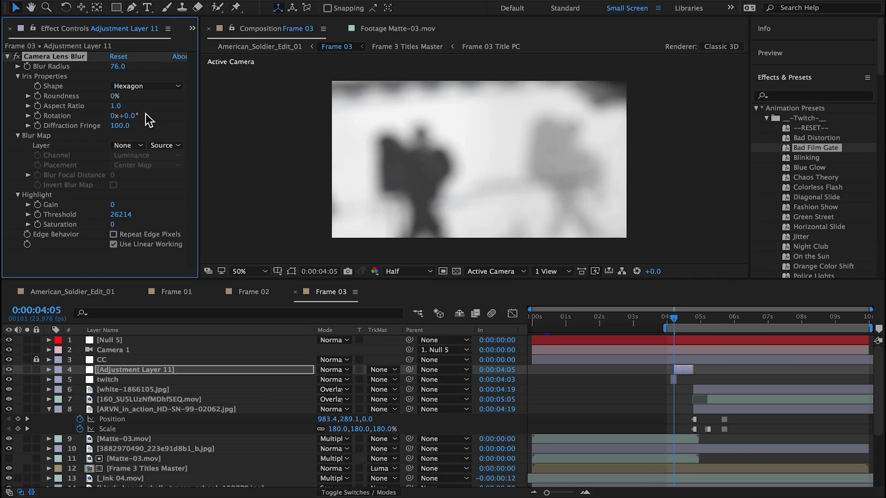
drag(674, 316, 690, 318)
drag(117, 68, 110, 94)
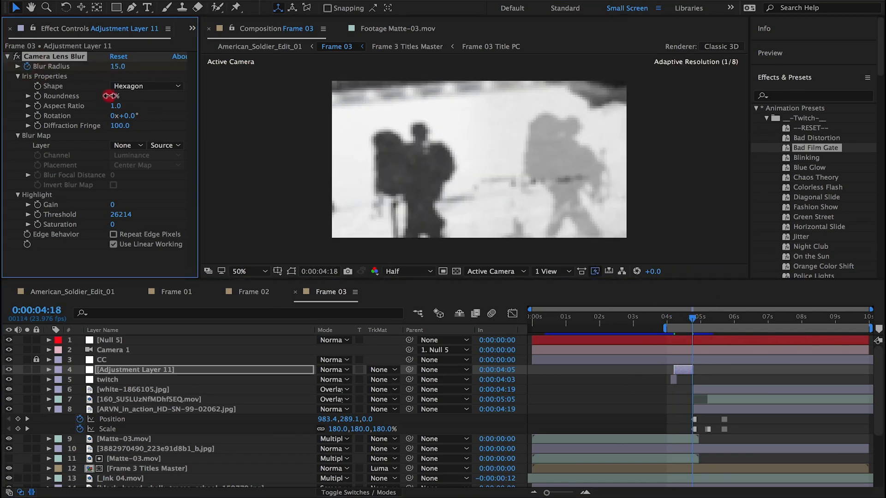
Play back American_Soldier_Edit_01 to check the animated lens blur in the Frame 03 section.
click(80, 292)
key(space)
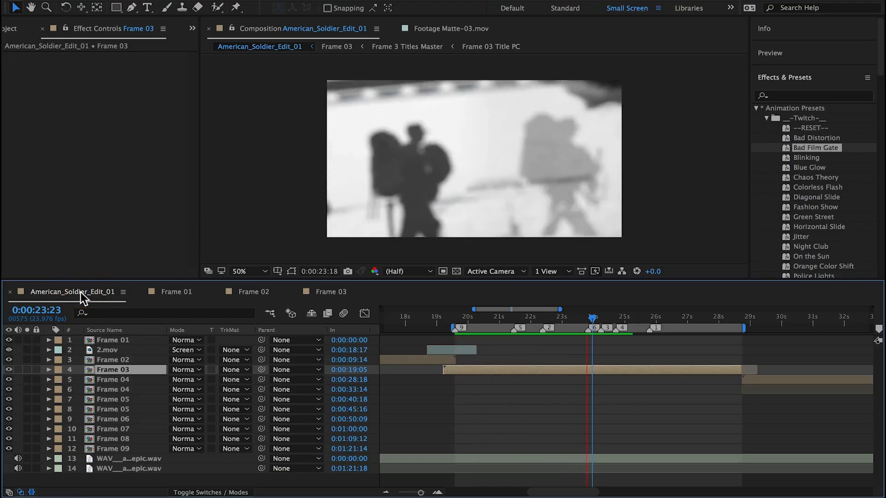
key(space)
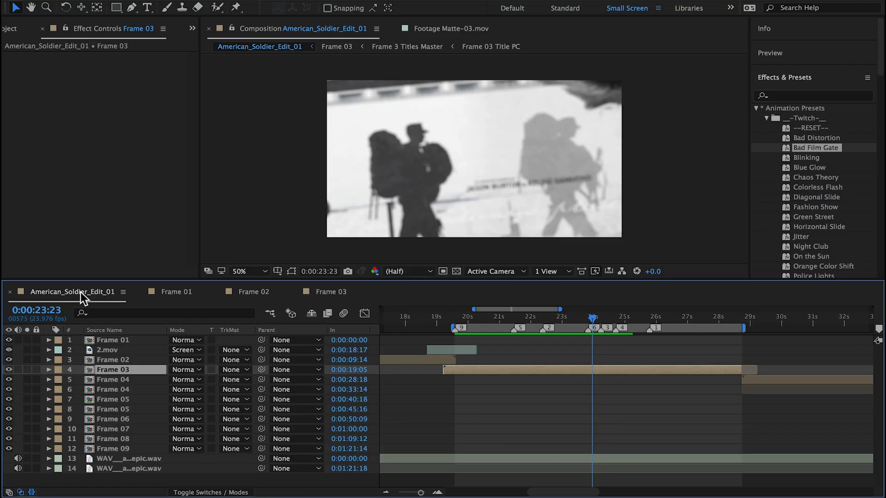
Return to Frame 03 at 0:00:04:06 and hide the twitch layer.
double_click(521, 369)
drag(689, 316, 675, 325)
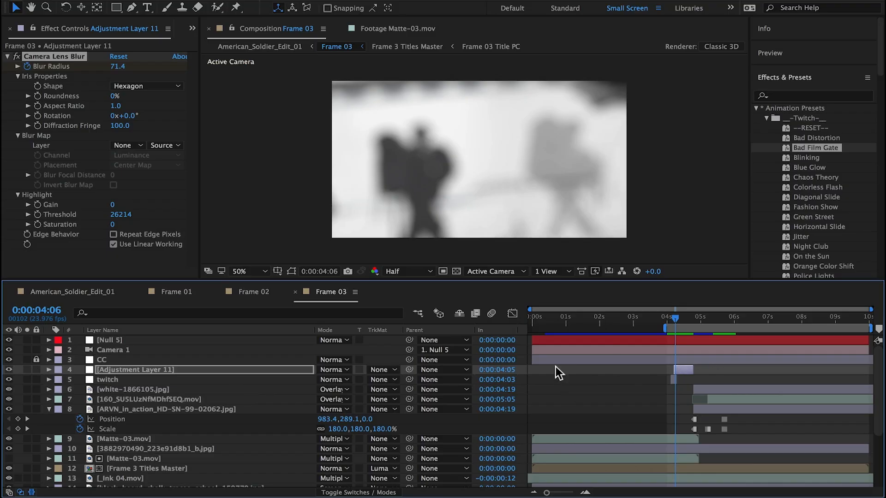
click(9, 380)
Reveal the adjustment layer's keyframes, move the second Blur Radius keyframe to about 0:00:04:09, and go to 0:00:04:18.
click(684, 368)
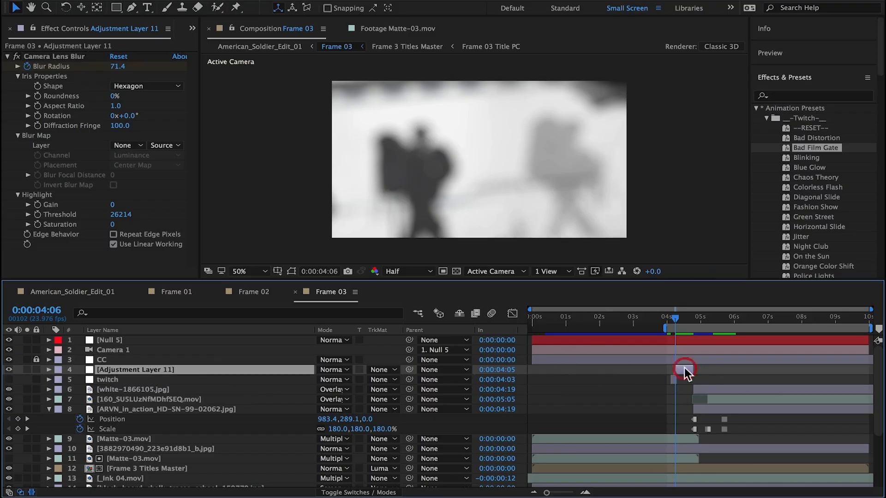
key(u)
click(680, 317)
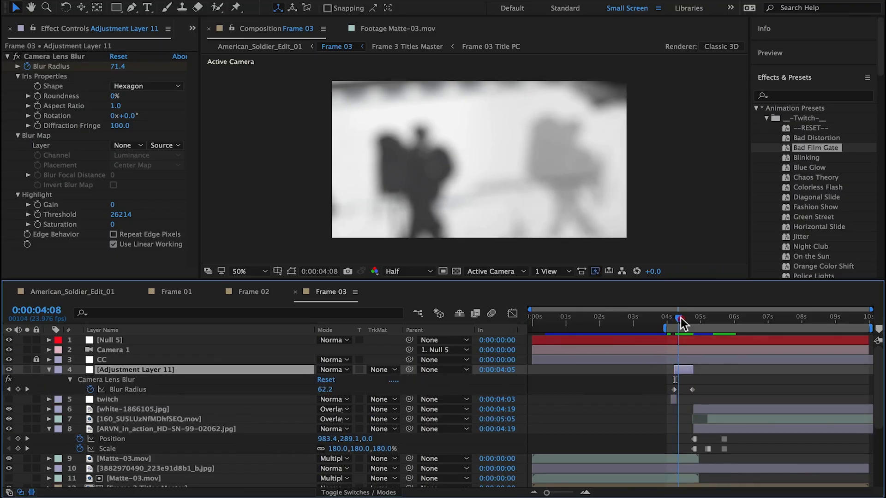
click(681, 316)
drag(691, 390, 679, 389)
click(690, 317)
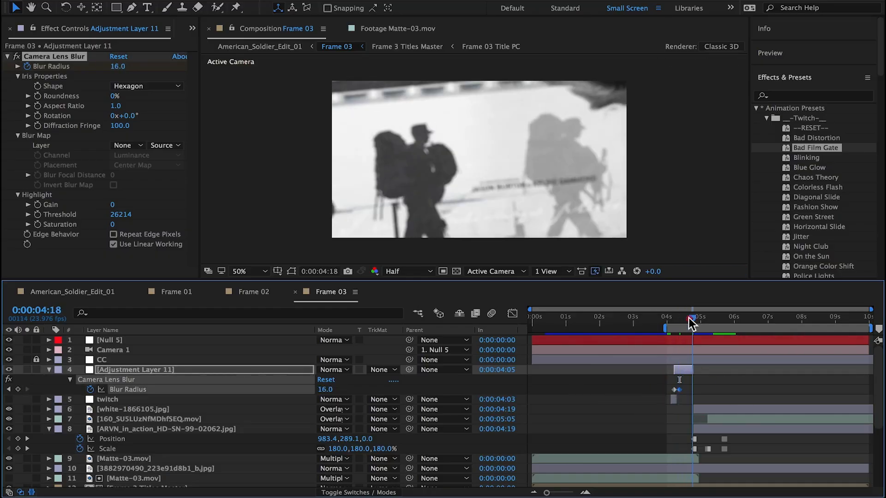
Set the Blur Radius to 174 at 0:00:04:18 and play back the Frame 03 section of American_Soldier_Edit_01 up to 0:00:25:19.
drag(325, 389, 442, 387)
click(115, 291)
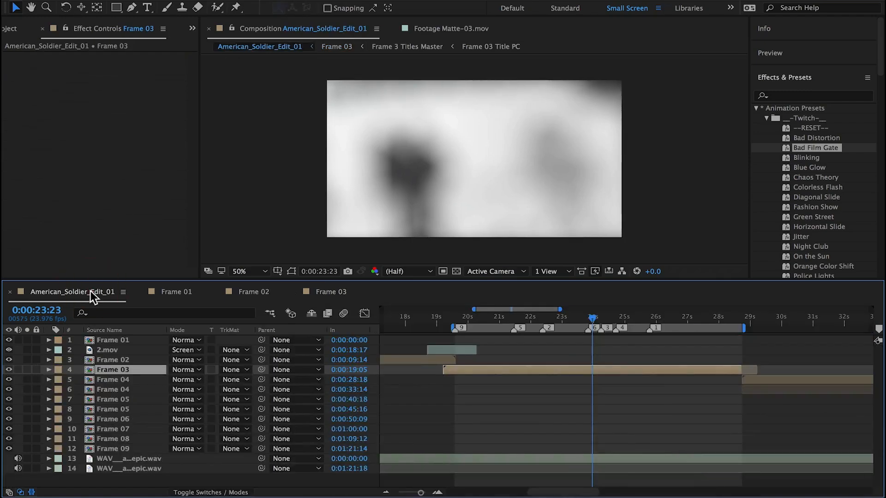
click(653, 322)
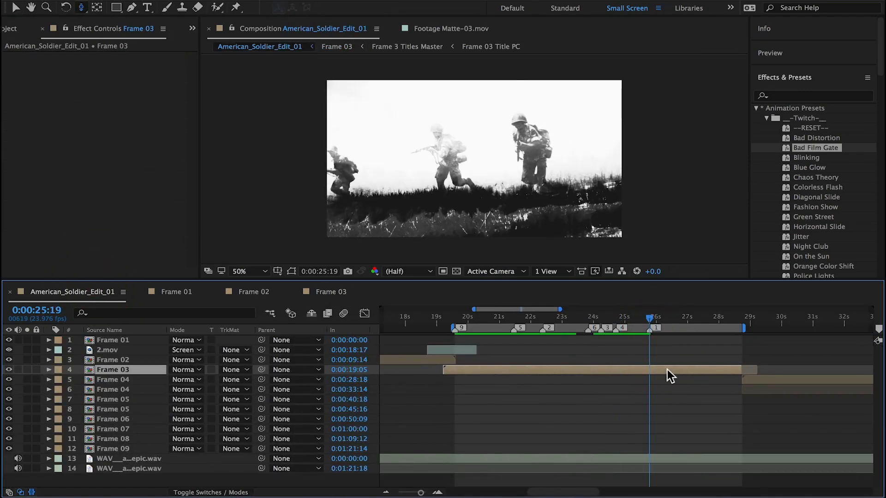
key(space)
Open Frame 03 at 0:00:06:14 and add the Company_I 141st Machine Gun Battalion 1918 photo from the Vintage images, starting there below the twitch layer.
double_click(668, 370)
click(13, 30)
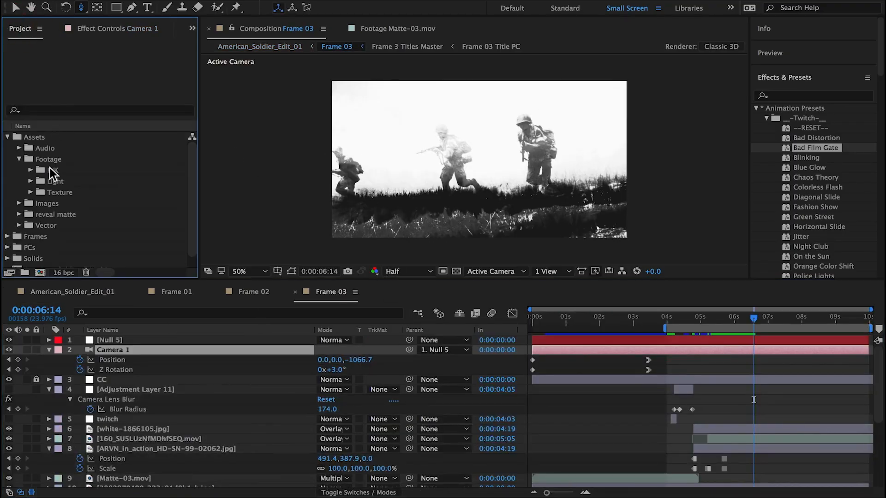
click(19, 159)
click(19, 171)
scroll(50, 204, down, 2)
click(79, 215)
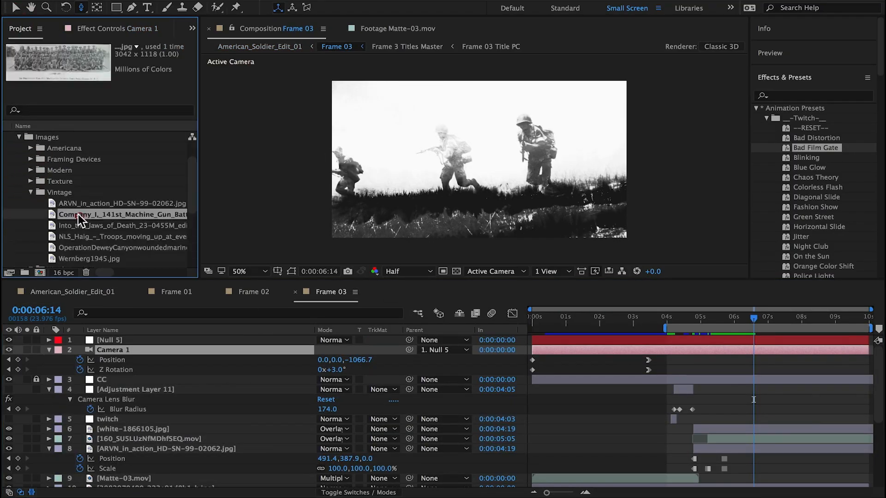
drag(76, 219, 710, 429)
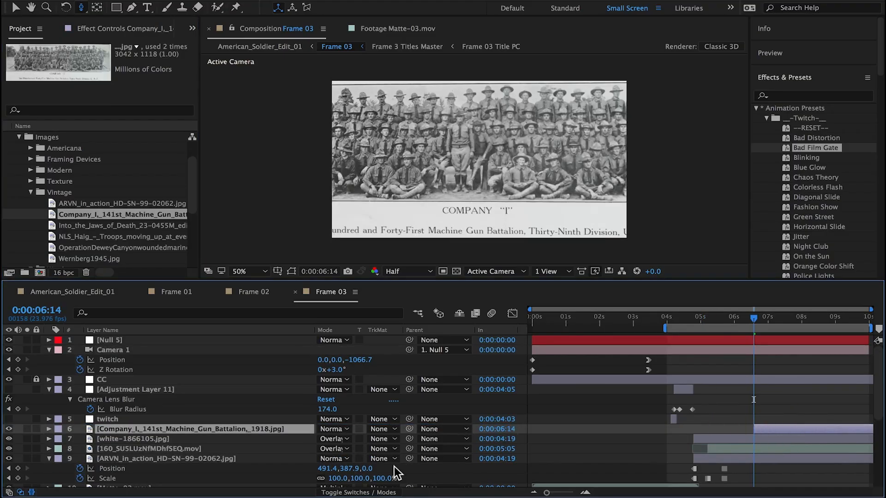
Make the Company_I photo a 3D layer and set its Scale to 146%.
click(386, 492)
click(385, 429)
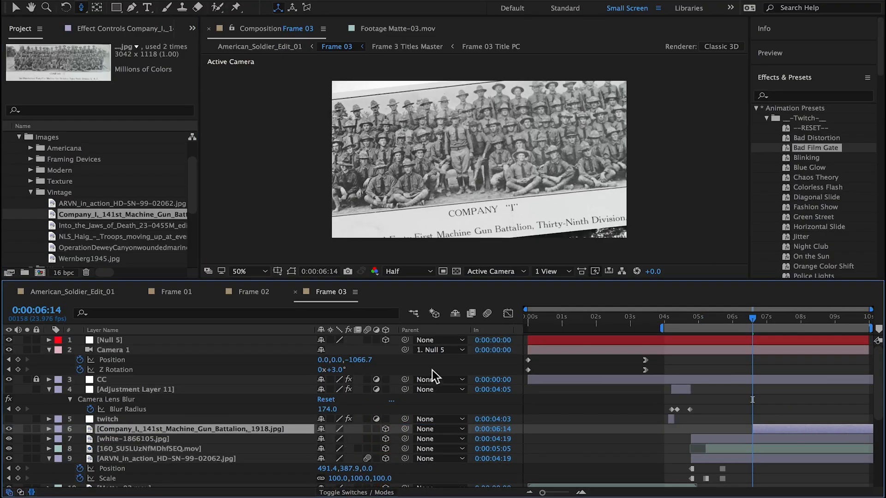
key(s)
drag(348, 438, 458, 371)
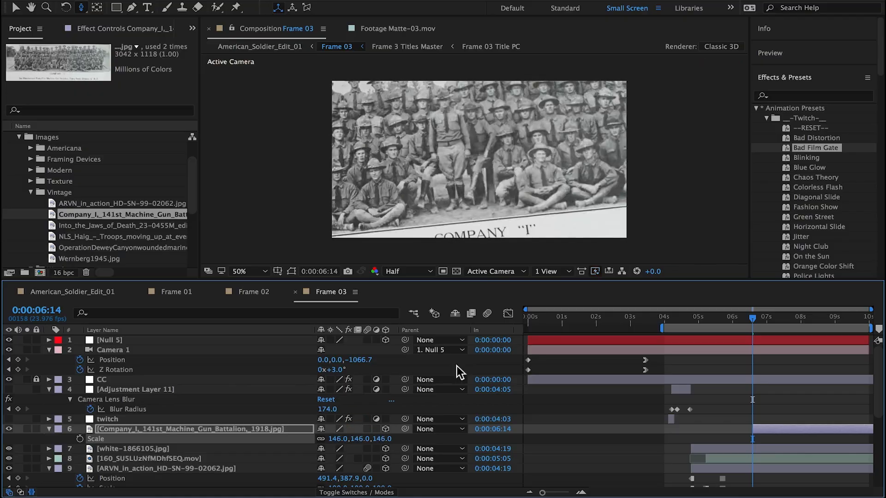
Reposition the Company_I photo to fill the frame, set its Z Rotation to 8°, and keyframe Position and Z Rotation at 0:00:06:14.
key(v)
drag(507, 158, 535, 187)
key(r)
drag(335, 468, 340, 468)
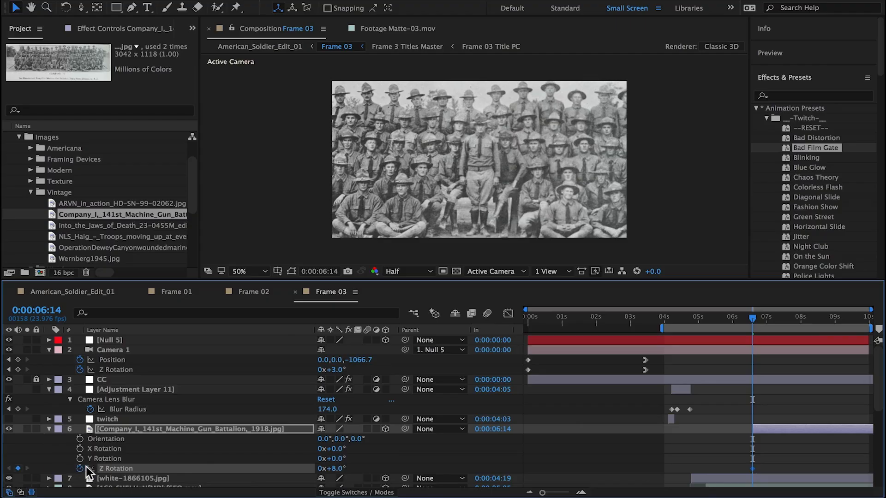
key(alt+shift+p)
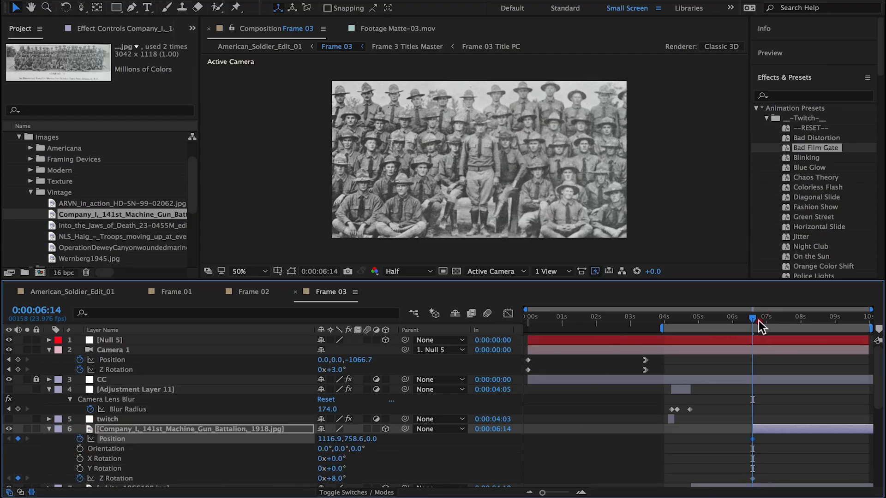
Animate the Company_I photo's Position from about 1522, 816 at 0:00:06:14 to about 706, 701 at 0:00:09:23, ending at 11° Z Rotation.
click(462, 202)
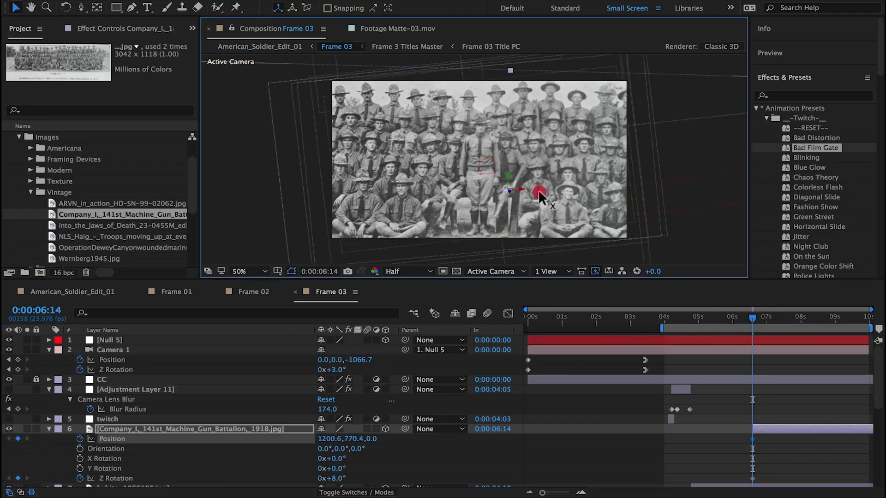
drag(539, 196, 453, 193)
key(End)
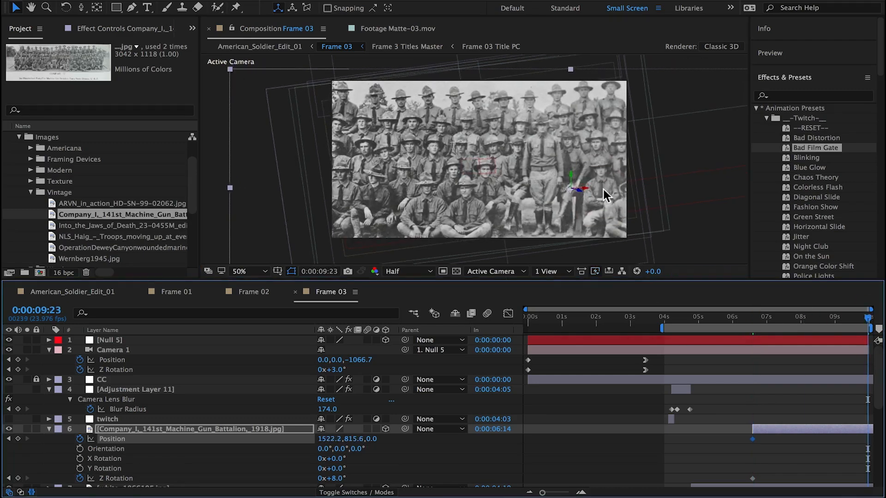
click(585, 192)
drag(338, 478, 341, 478)
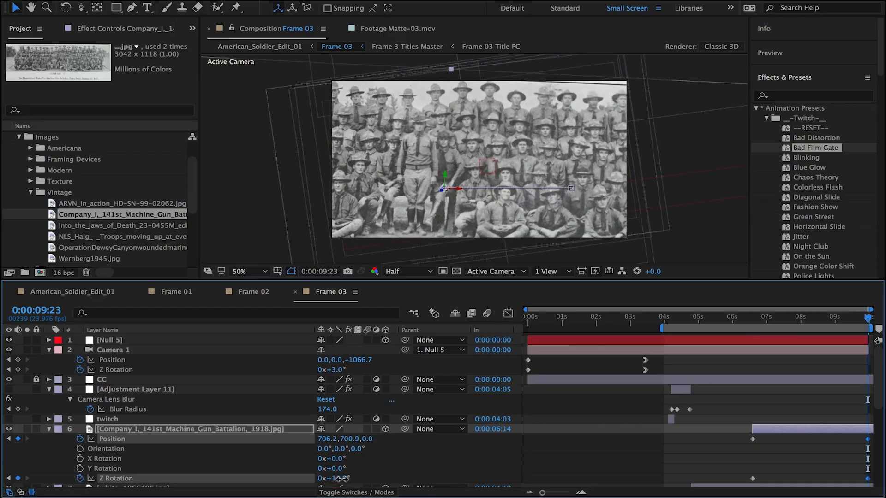
click(341, 479)
Duplicate the Company_I photo layer and replace the copy's source with the 4417cfd1c9a0b6cde601b54a26fa7b73.jpg newspaper image.
click(239, 428)
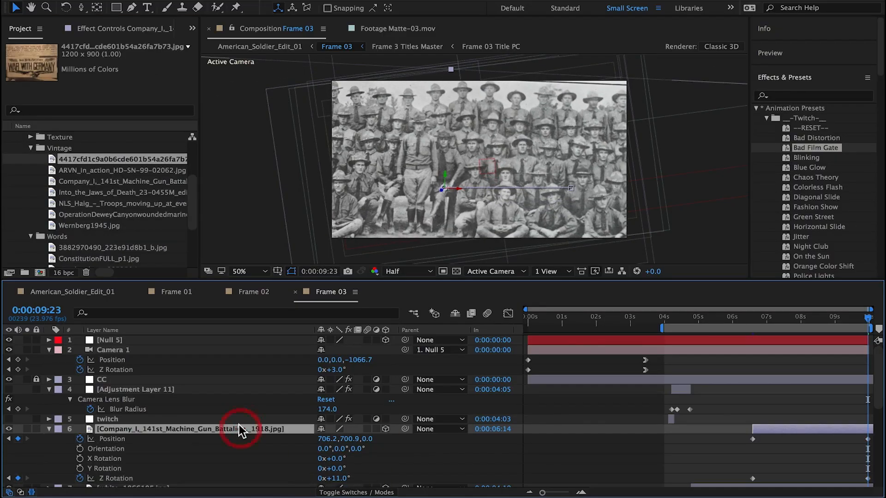
key(super+d)
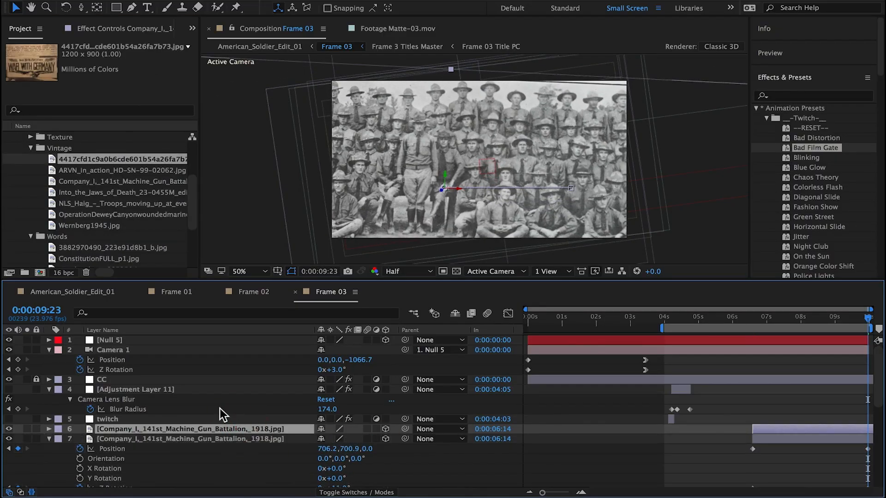
drag(107, 160, 143, 430)
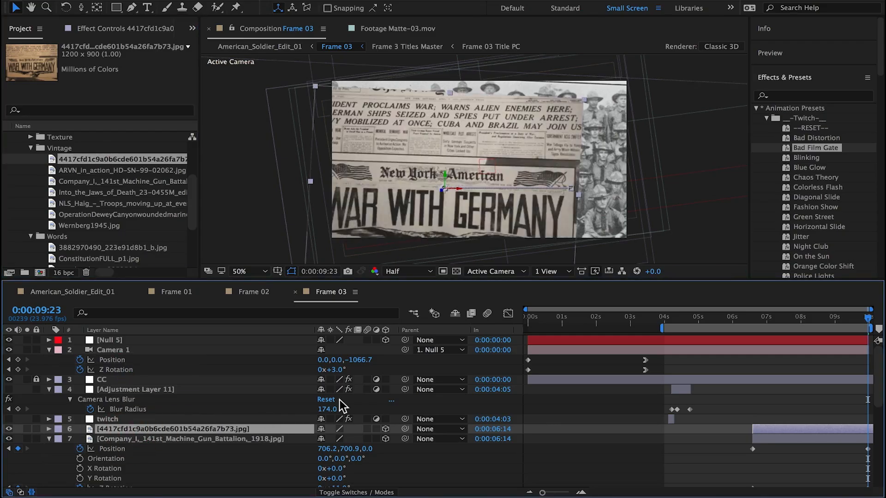
Scale up the newspaper layer and move it to about 1012.5, 331.9 so the war headline fills the frame.
key(s)
drag(336, 438, 397, 356)
key(p)
click(80, 438)
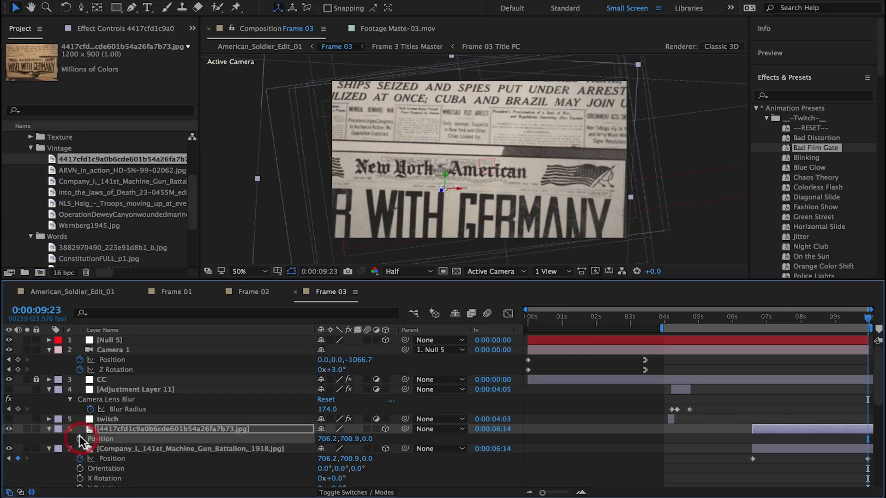
drag(400, 215, 438, 156)
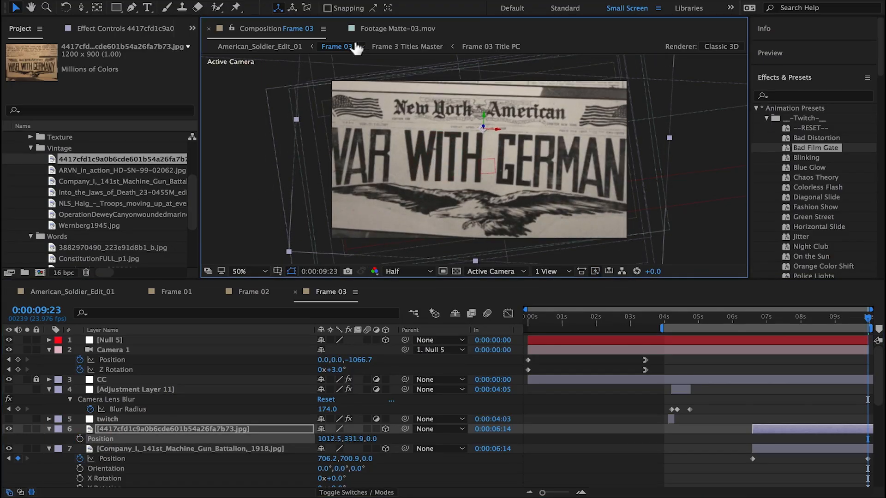
Apply Fixel Detailizer 2 to the newspaper layer with Scale 1, 2 and 3 Details Intensity at 17, 13 and 14.
click(265, 0)
mouse_move(301, 148)
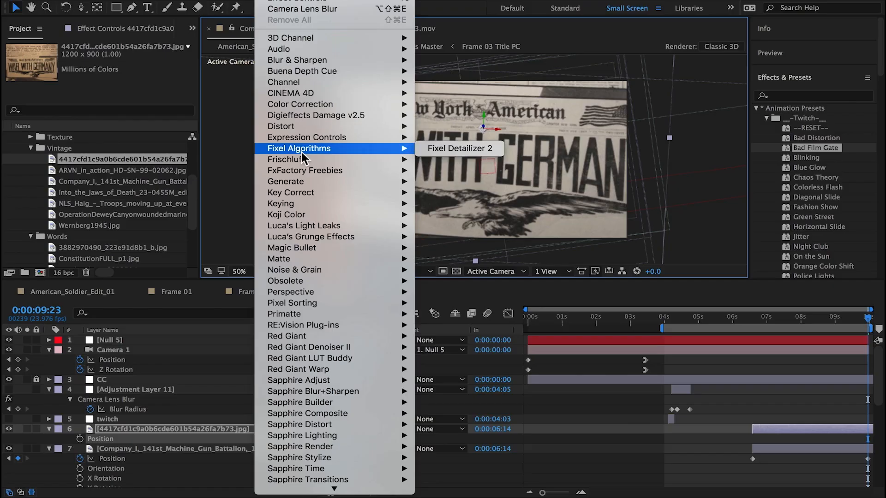
click(447, 148)
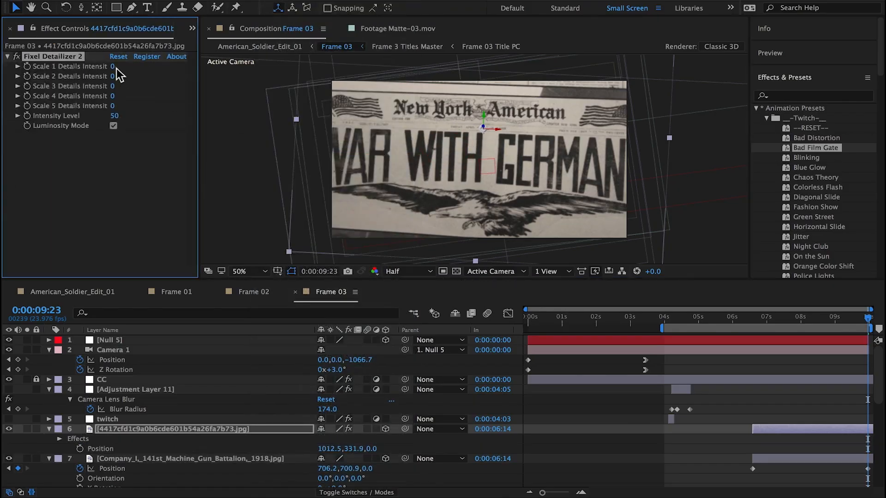
drag(112, 66, 125, 87)
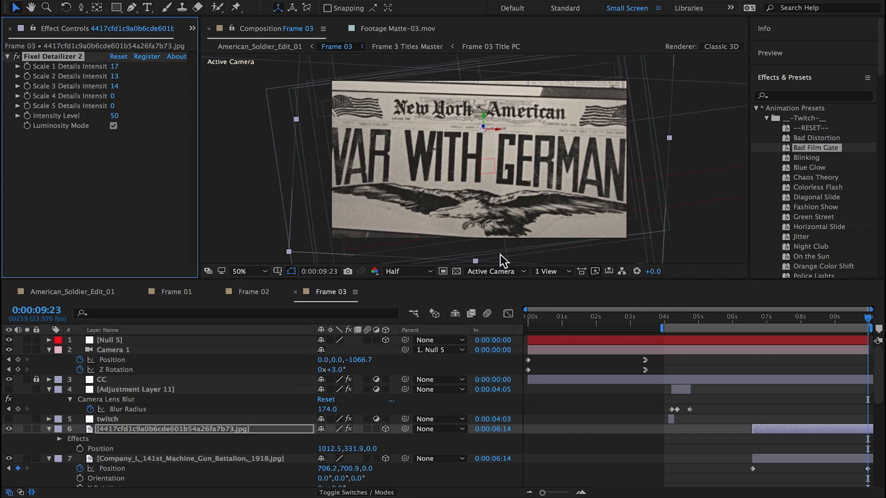
Go to 0:00:06:14 and set the newspaper layer's blending mode to Soft Light.
drag(805, 319, 764, 336)
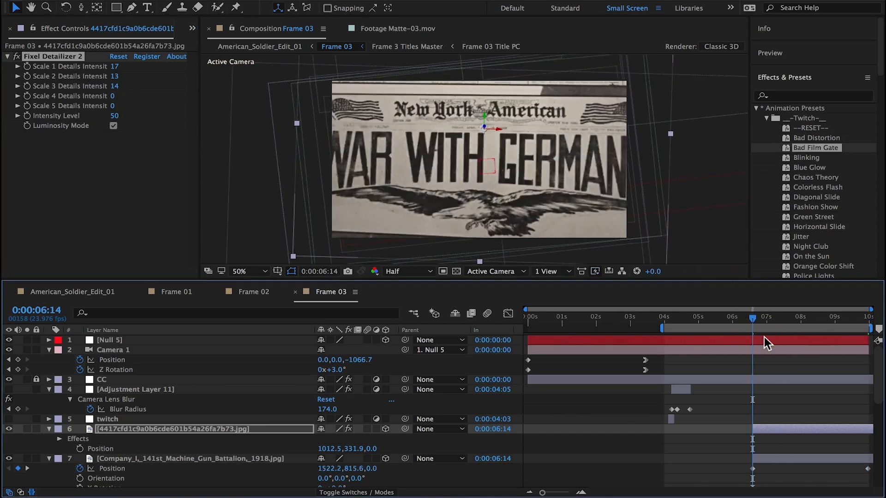
click(375, 491)
click(332, 428)
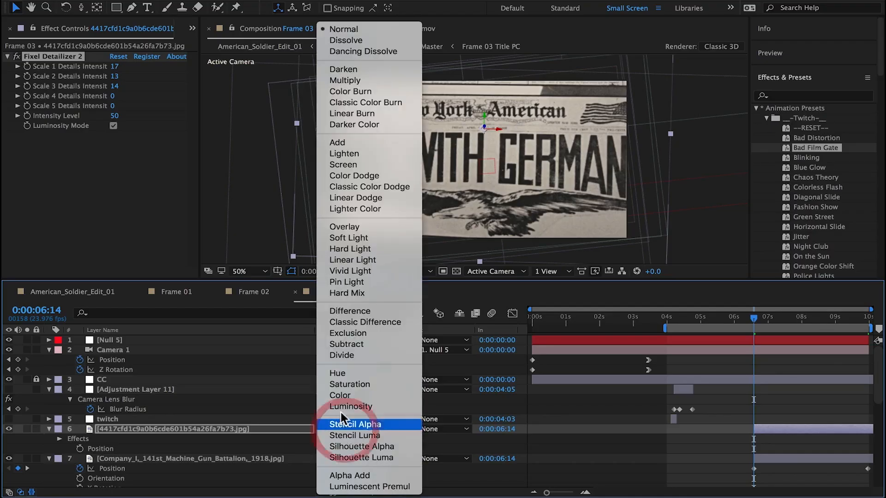
click(340, 238)
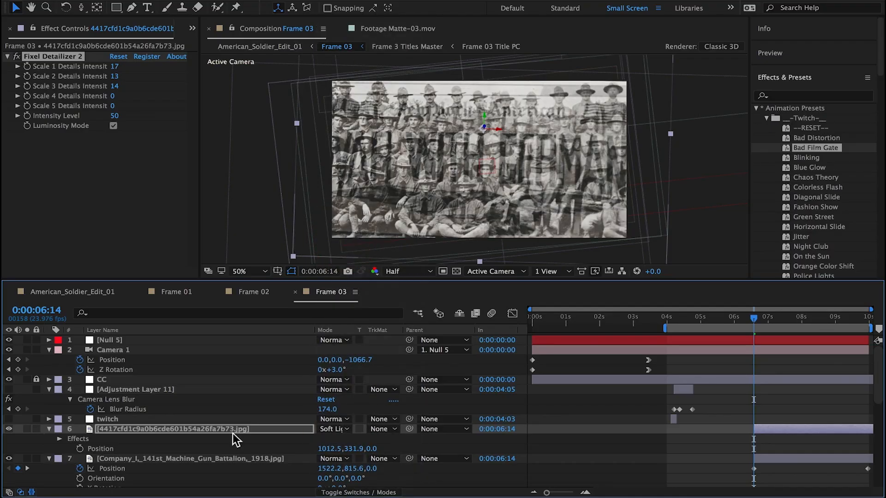
Animate the newspaper layer's Opacity from 0% at 0:00:06:14 to 100% at 0:00:09:23.
key(t)
click(80, 438)
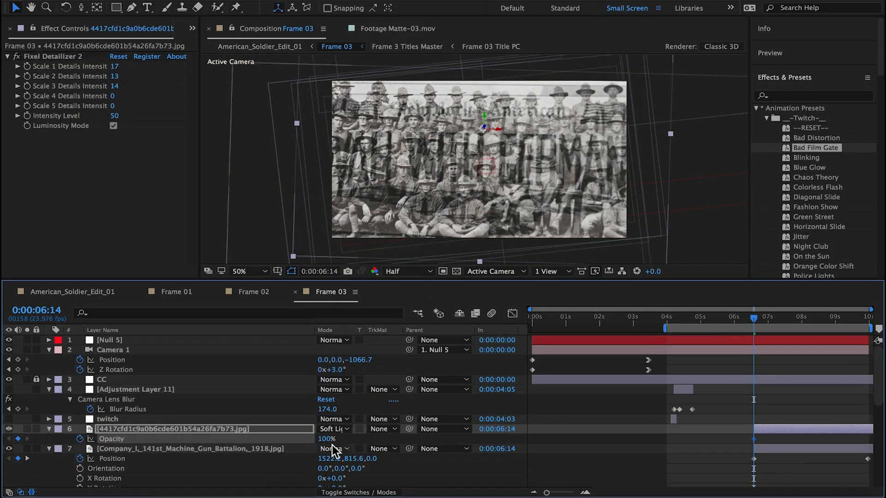
drag(331, 441, 259, 441)
drag(779, 316, 883, 324)
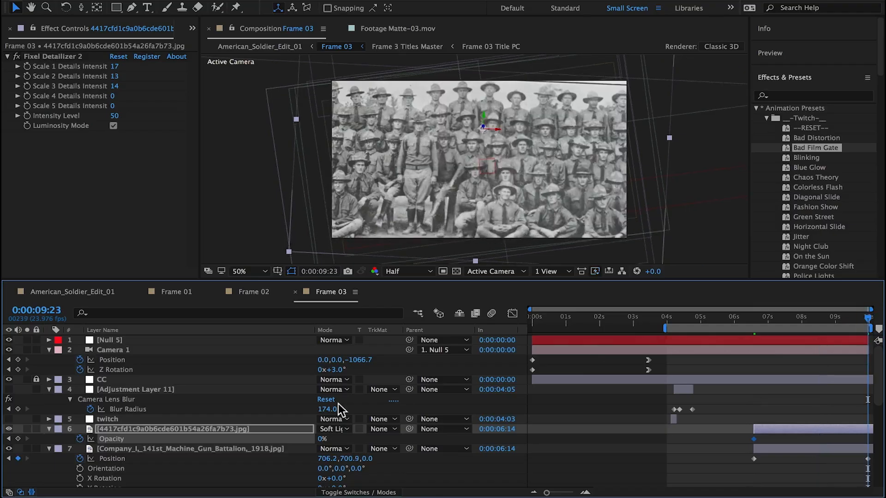
drag(320, 439, 429, 440)
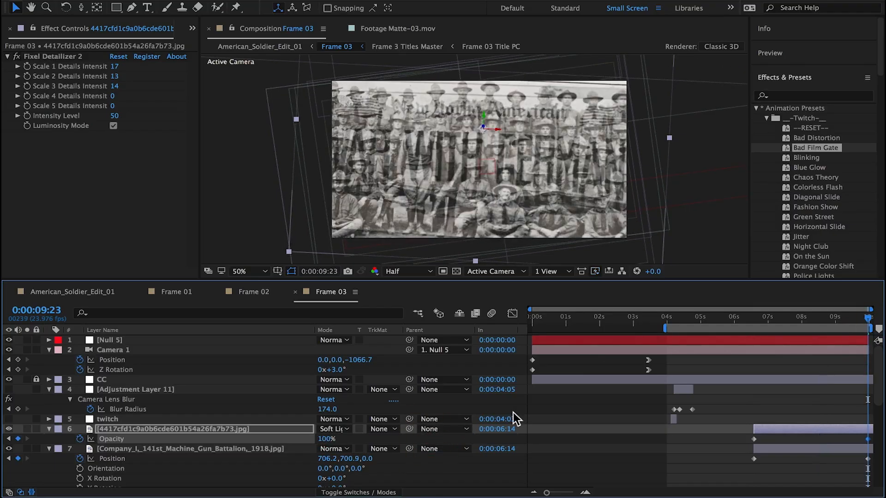
drag(849, 315, 869, 316)
Keyframe the Company_I photo's Opacity at 100% at 0:00:06:14 and try lowering it at 0:00:09:23.
click(251, 446)
key(t)
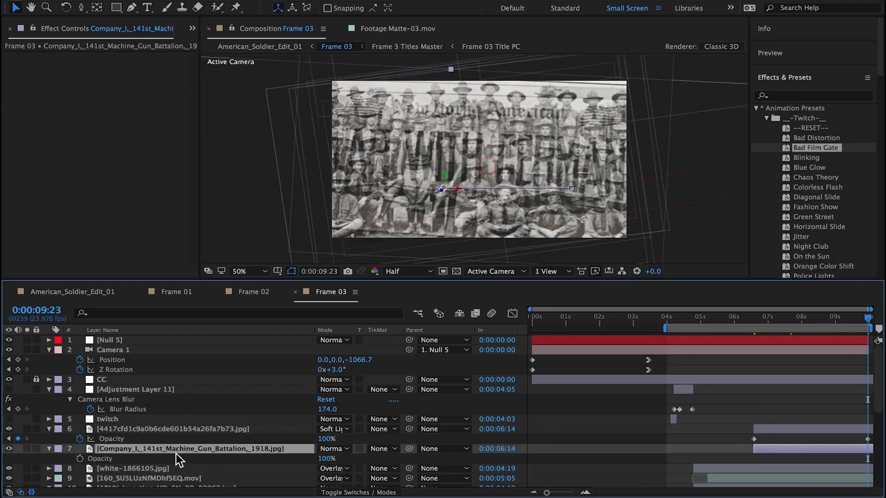
click(137, 458)
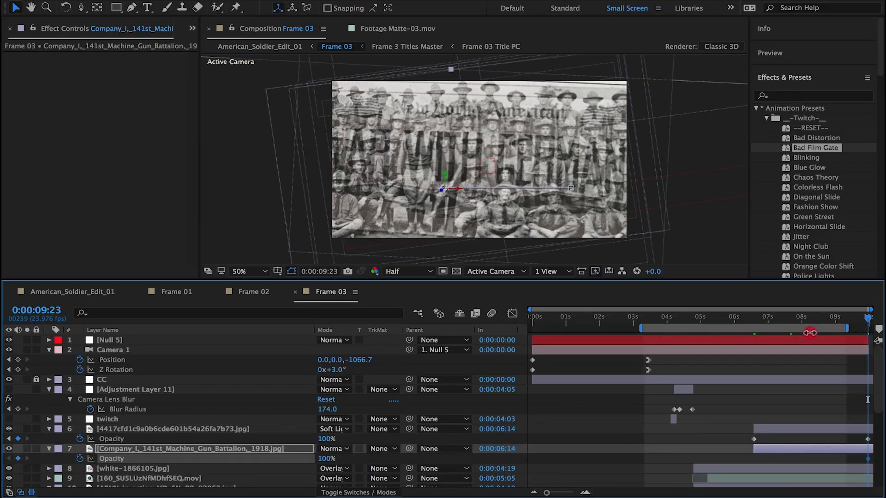
drag(852, 320, 762, 347)
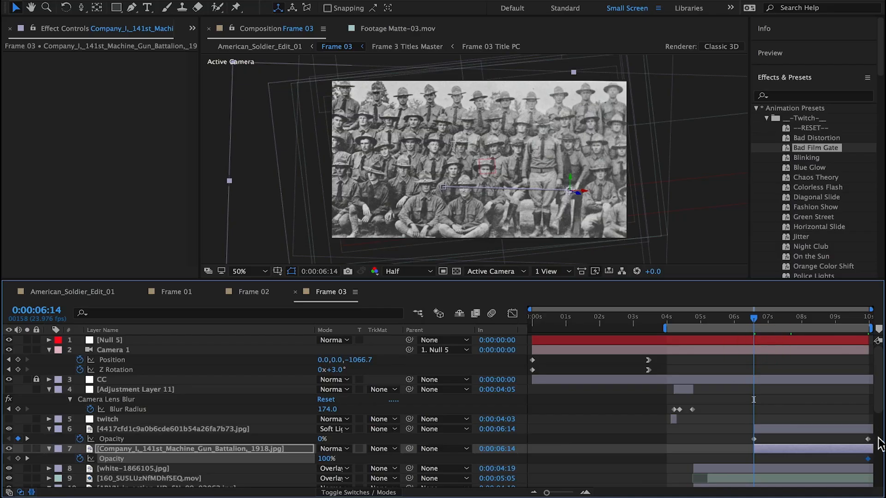
drag(867, 459, 754, 458)
drag(803, 317, 868, 320)
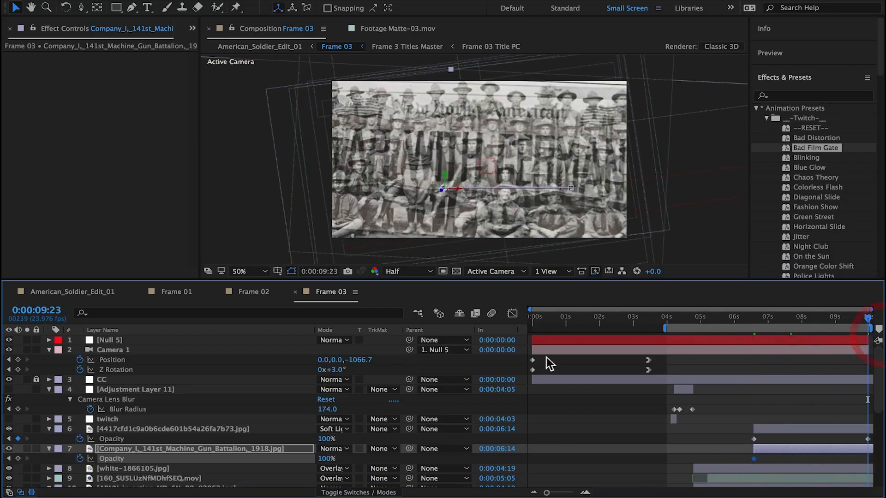
drag(322, 458, 300, 461)
Trim the ends of the white-1866105.jpg, 160_SU5LUzNfMDhfSEQ.mov and ARVN_in_action layers to 0:00:06:14.
drag(834, 319, 756, 349)
scroll(793, 431, down, 1)
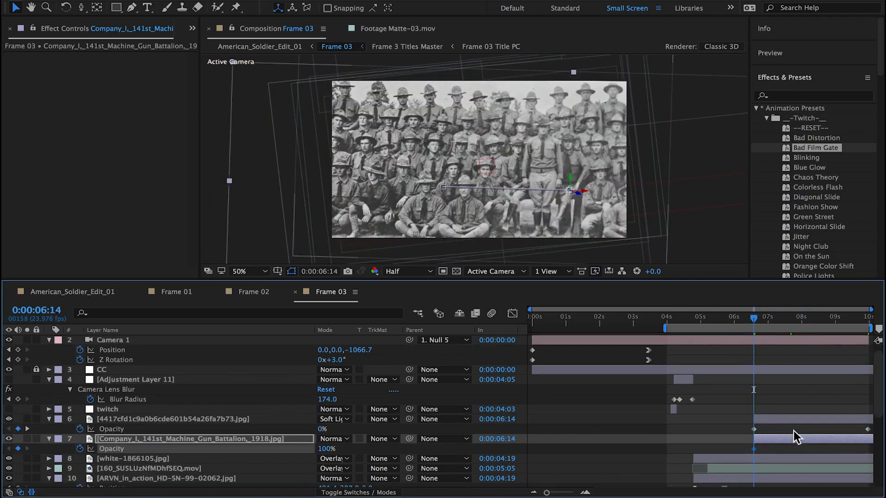
click(792, 459)
scroll(791, 472, down, 3)
shift+click(776, 409)
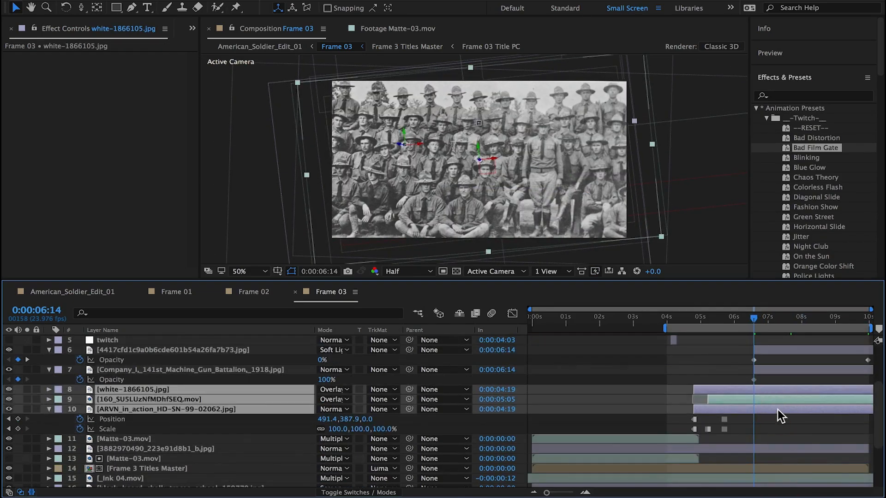
key(alt+bracketright)
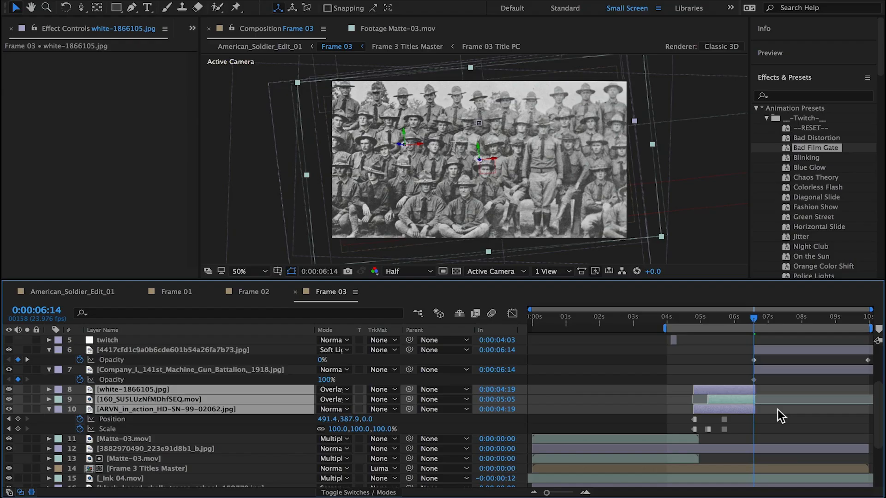
Keyframe the Company_I photo's Opacity at 0:00:09:23, testing a lower value and returning it to 100%.
key(Page_Down)
drag(754, 318, 868, 320)
scroll(808, 388, up, 1)
drag(329, 396, 306, 395)
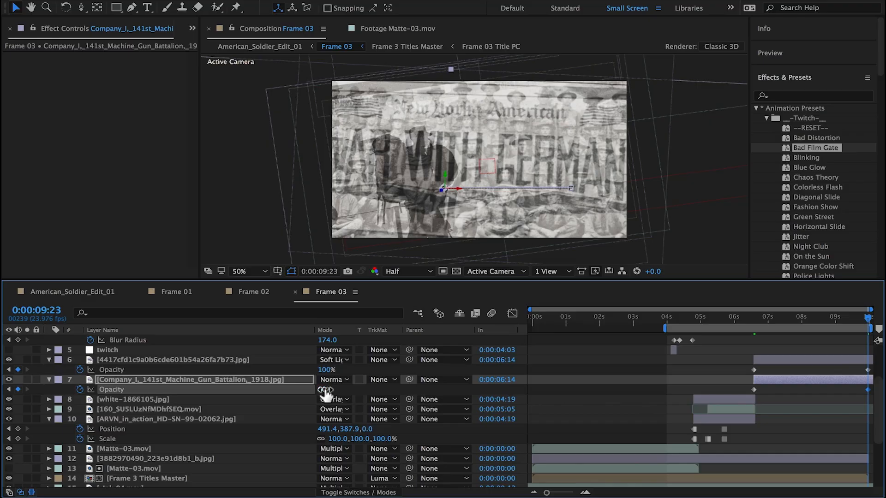
drag(325, 389, 412, 394)
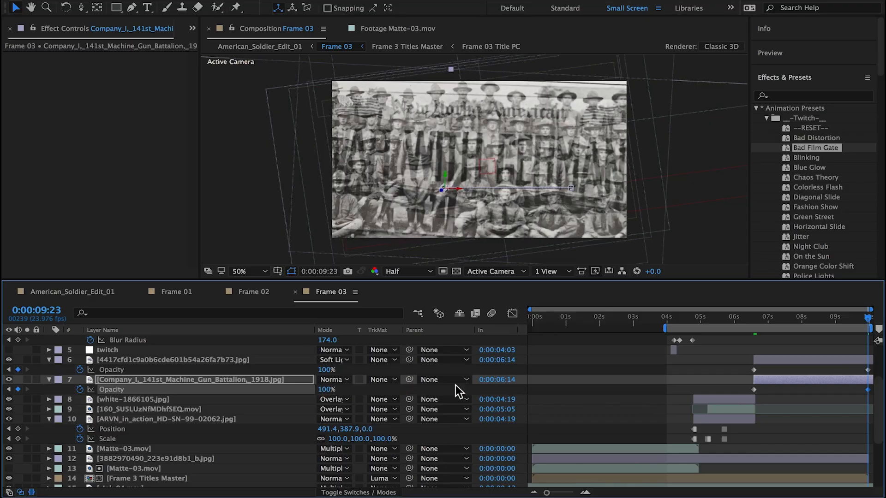
drag(848, 317, 758, 331)
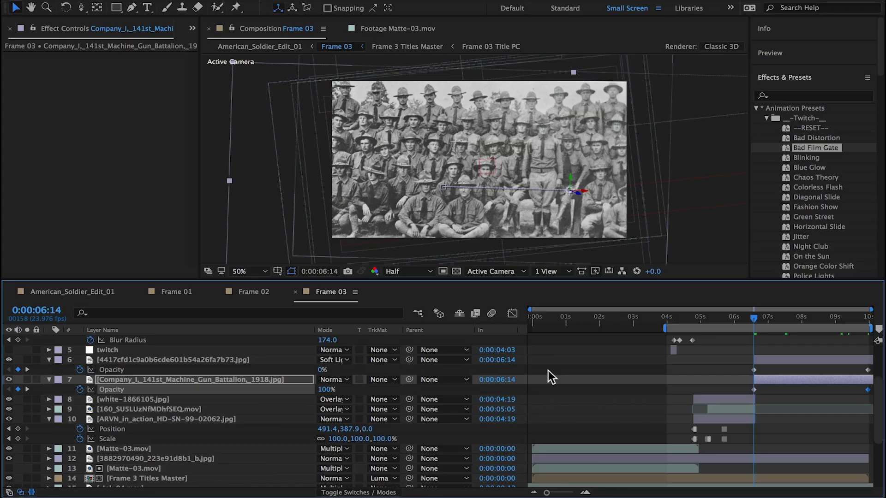
drag(328, 390, 457, 398)
scroll(808, 424, down, 2)
click(807, 422)
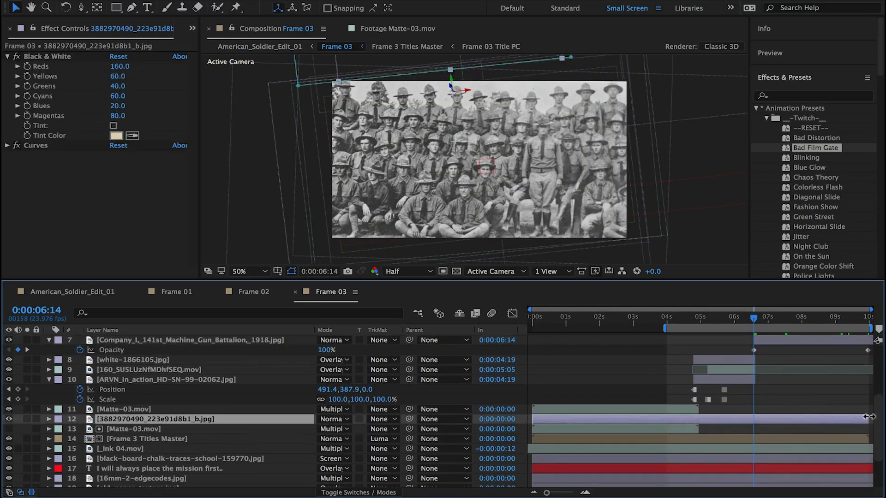
drag(868, 418, 710, 430)
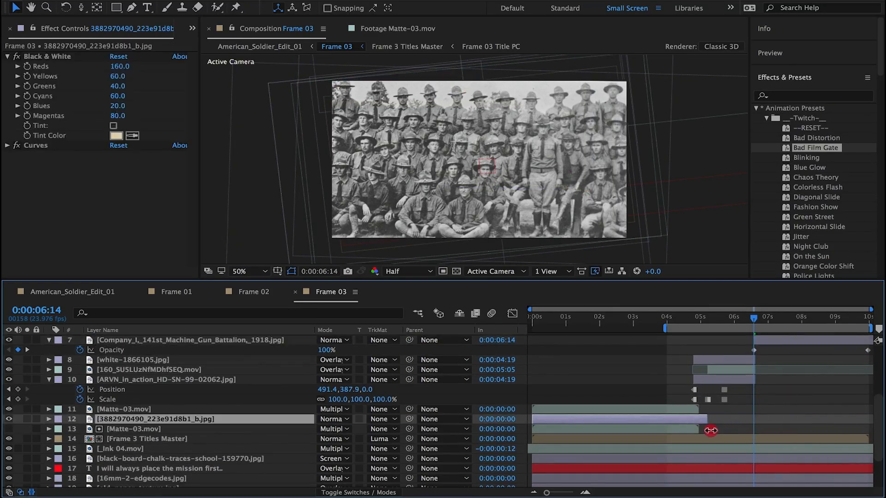
Trim layers 14 to 20, from Frame 3 Titles Master through Matte-03.mov, to the same end as layer 13.
click(733, 438)
scroll(735, 437, down, 3)
shift+click(762, 441)
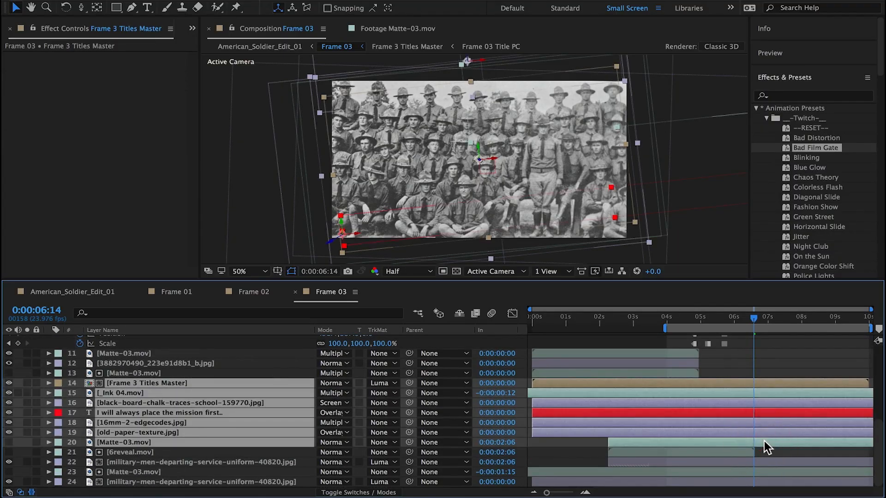
key(alt+bracketright)
drag(754, 387, 698, 388)
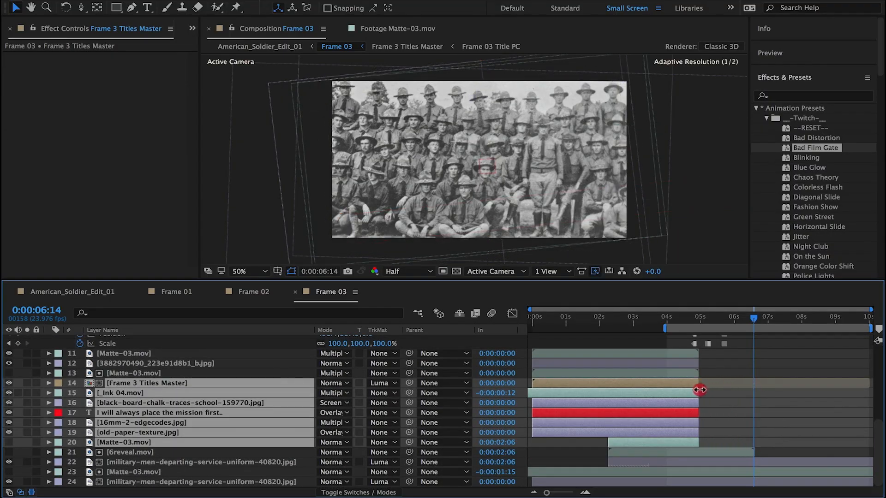
Try lowering the Company_I photo's Opacity at 0:00:09:23 and review the blend between 0:00:06:14 and 0:00:09:23.
scroll(759, 377, up, 2)
drag(740, 320, 867, 323)
scroll(843, 387, up, 2)
scroll(843, 387, up, 2)
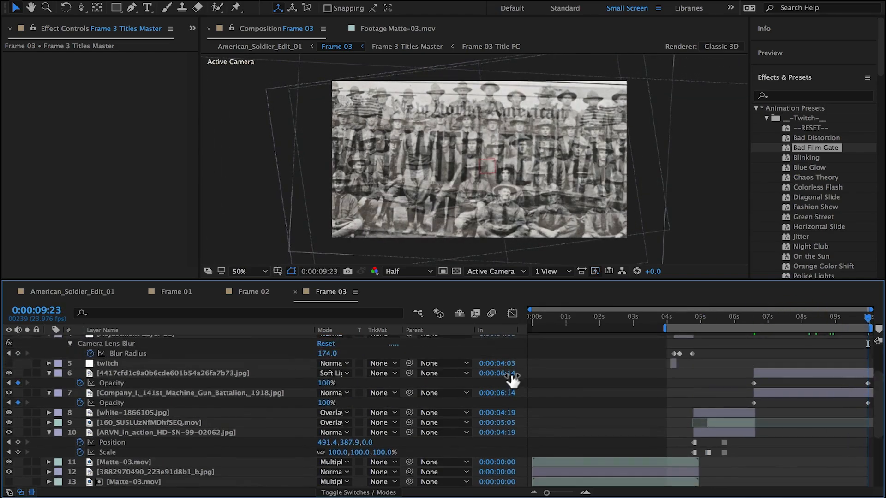
mouse_move(322, 403)
mouse_down()
mouse_move(271, 406)
mouse_move(317, 395)
mouse_up()
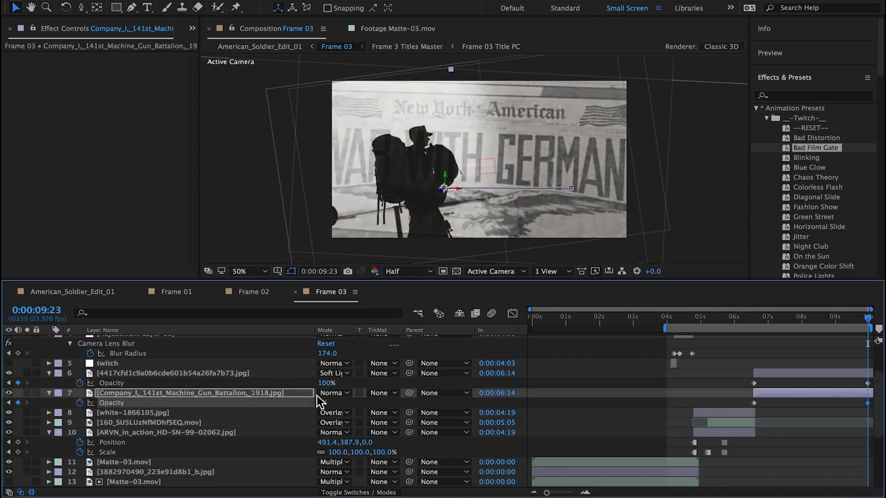
drag(845, 332, 763, 336)
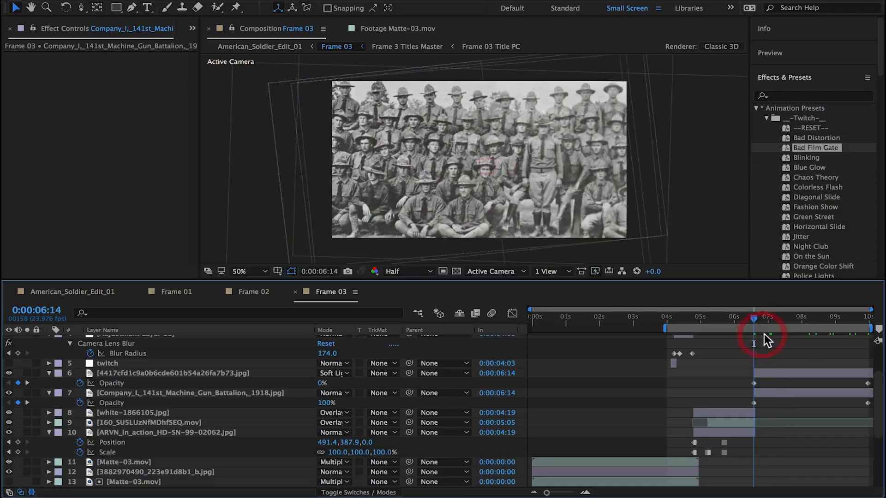
click(775, 374)
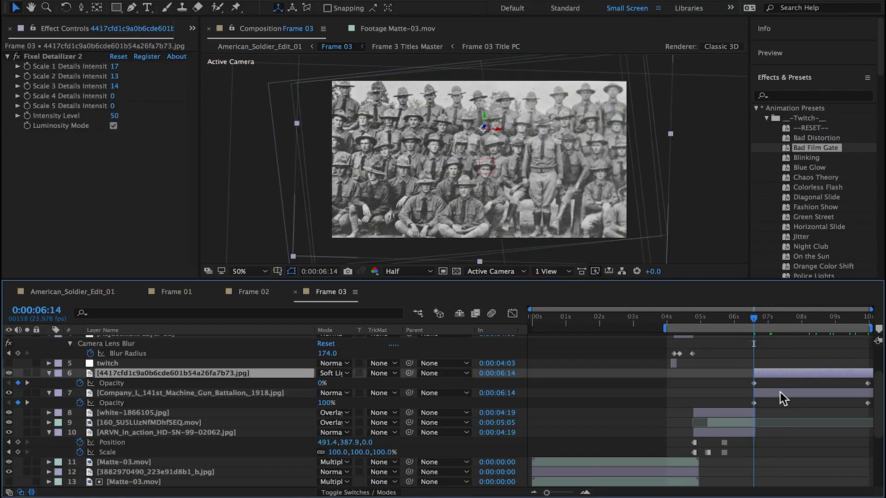
drag(786, 318, 878, 326)
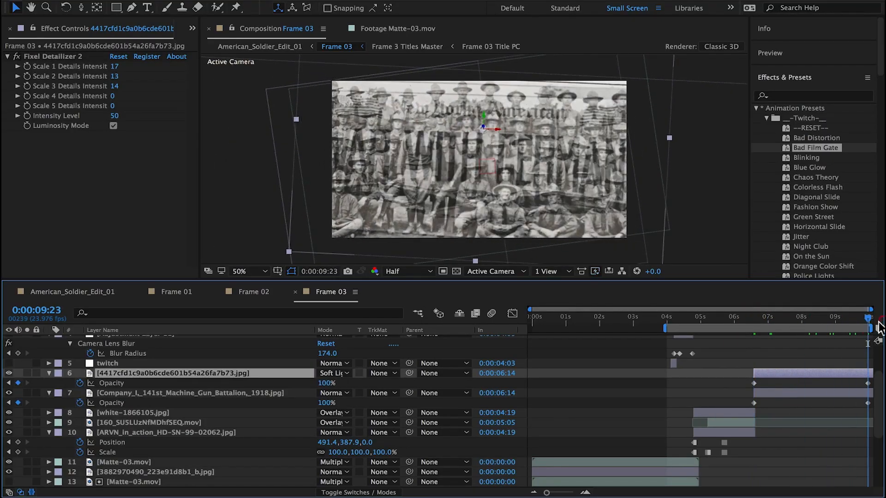
Trim the 6reveal.mov layer, both military-men-departing layers and the Matte-03.mov between them to the same end as the layers above.
scroll(819, 406, down, 5)
click(820, 460)
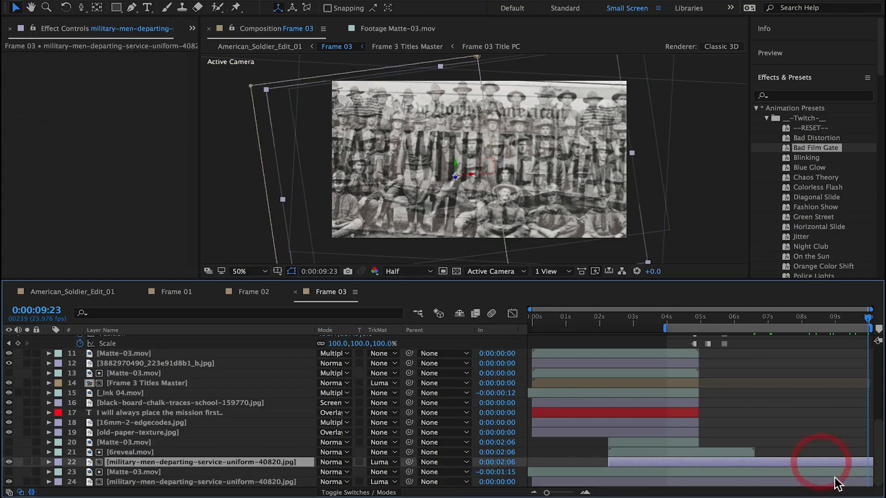
shift+click(836, 480)
drag(871, 471, 700, 471)
click(702, 454)
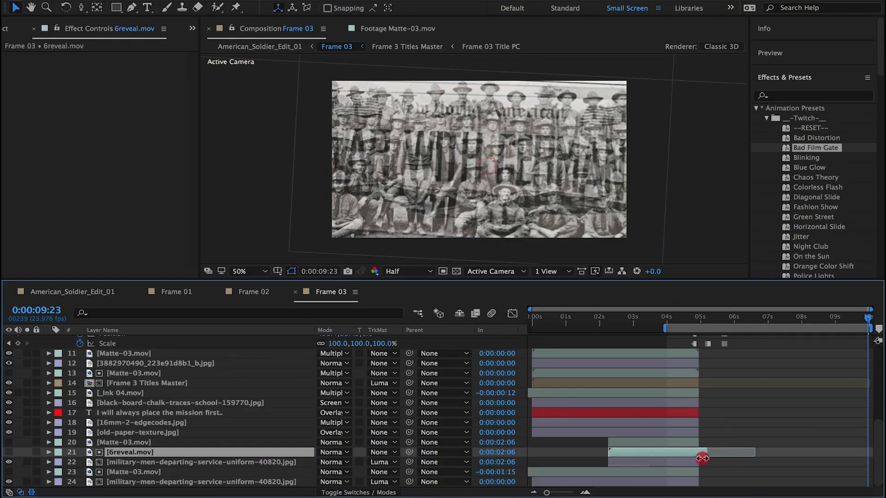
Set the Company_I photo's Opacity keyframe at 0:00:09:23 to 40%.
drag(689, 316, 877, 365)
scroll(812, 377, up, 4)
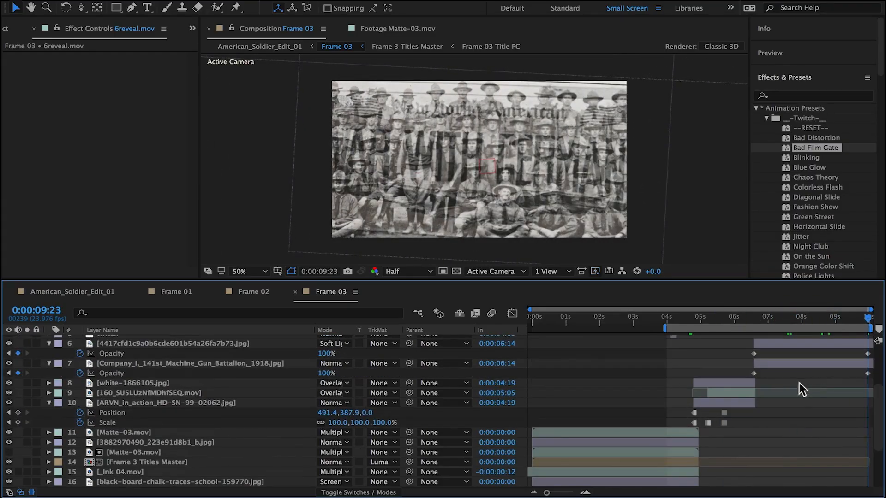
drag(329, 375, 293, 379)
mouse_move(874, 324)
mouse_down()
mouse_move(727, 324)
mouse_move(866, 325)
mouse_move(738, 334)
mouse_move(869, 326)
mouse_up()
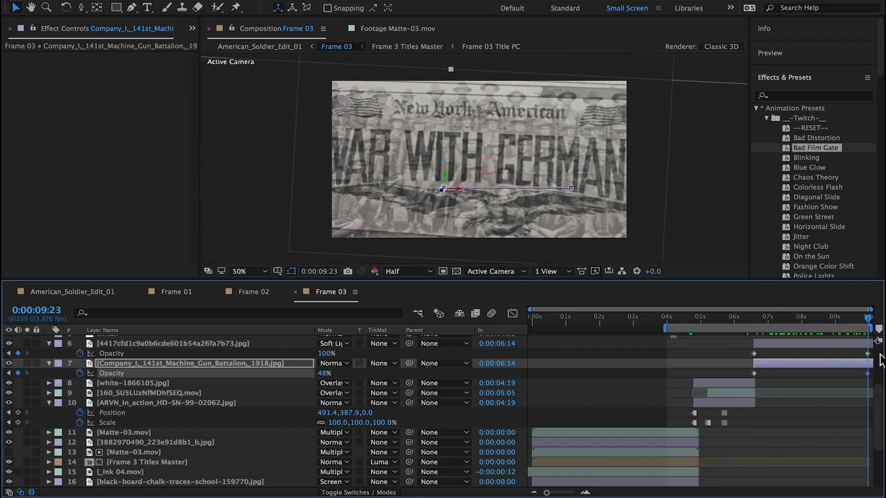
mouse_move(325, 373)
mouse_down()
mouse_move(304, 377)
mouse_move(313, 373)
mouse_up()
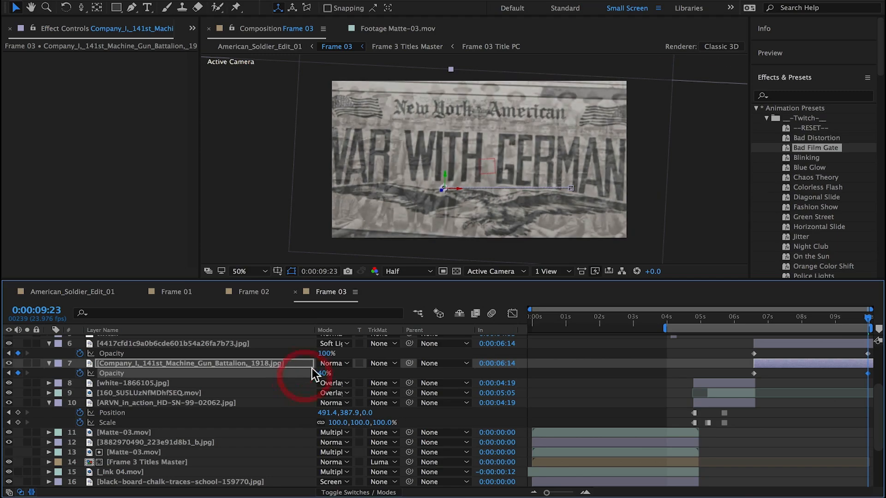
Apply a Curves effect to the Company_I photo and shape its RGB curve into a contrast-boosting S-curve.
click(280, 1)
mouse_move(306, 102)
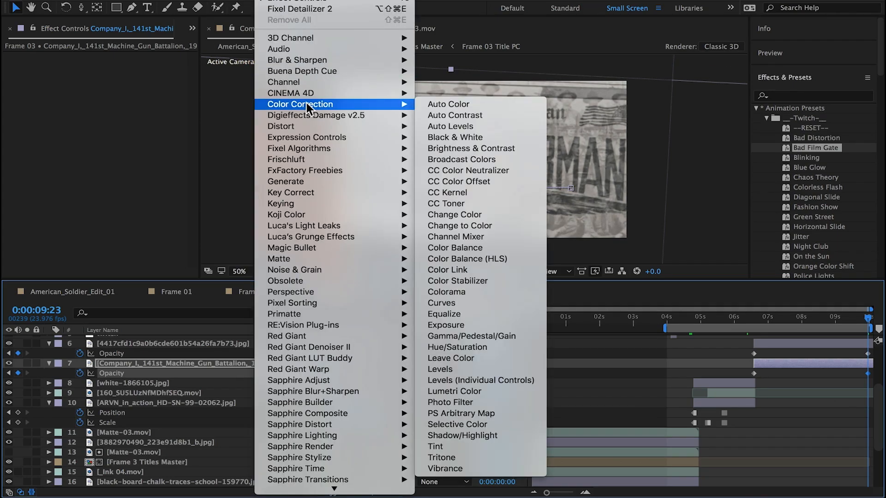
click(441, 302)
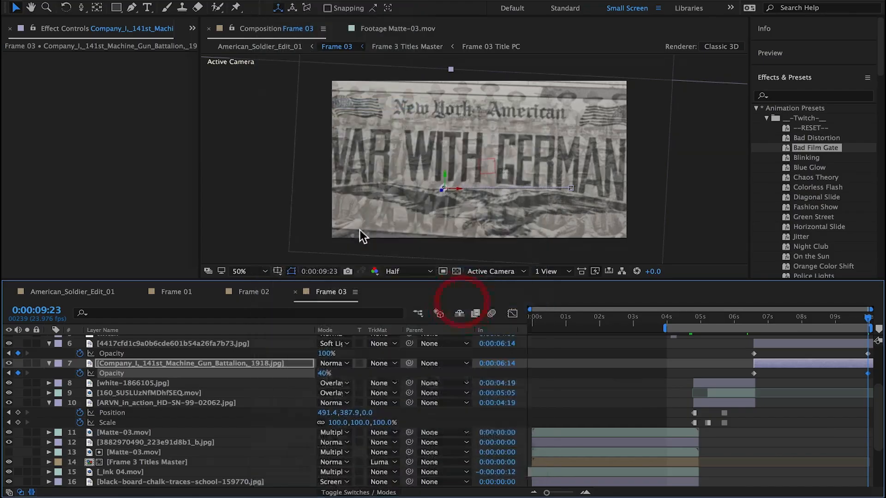
drag(83, 201, 76, 204)
drag(137, 146, 133, 142)
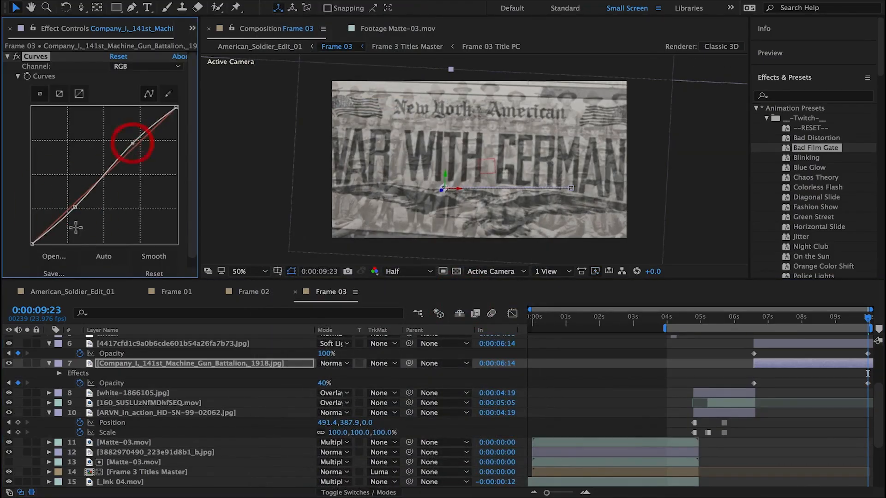
drag(76, 207, 76, 214)
drag(134, 143, 126, 142)
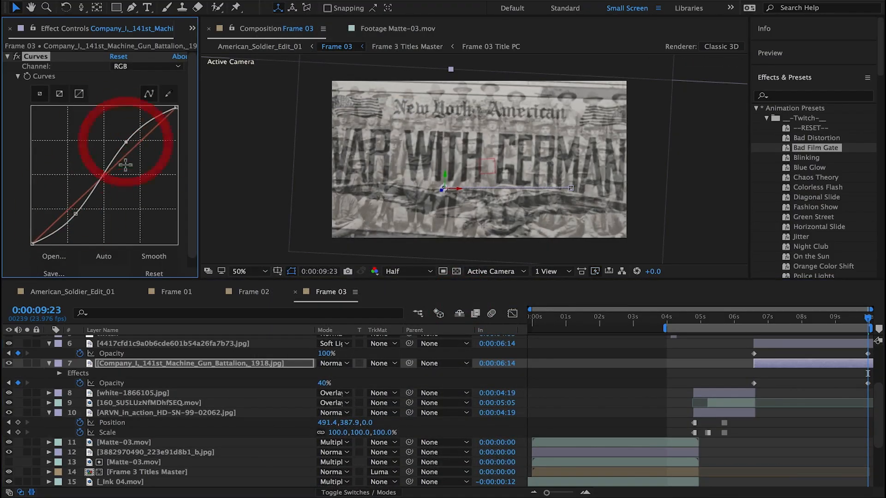
drag(75, 214, 77, 214)
mouse_move(867, 318)
mouse_down()
mouse_move(758, 323)
mouse_move(875, 320)
mouse_up()
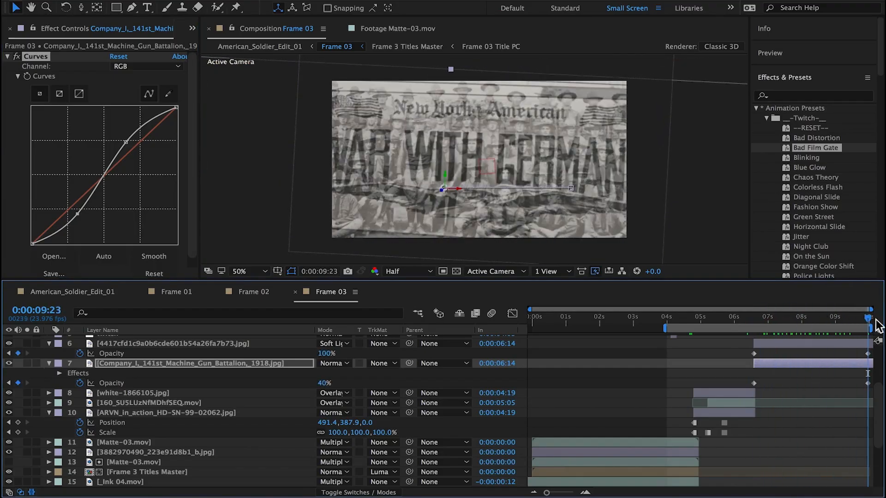
Apply a Curves effect to the newspaper layer with an S-shaped RGB curve and preview the blend.
click(284, 341)
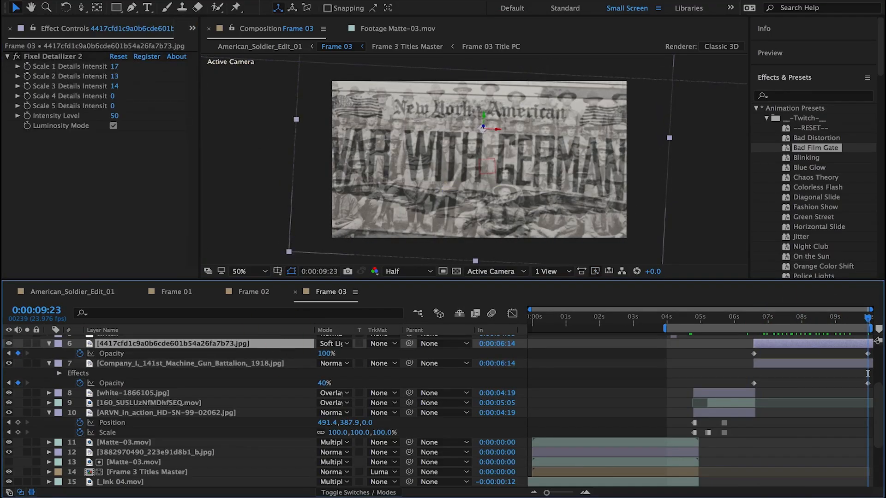
click(269, 0)
mouse_move(323, 104)
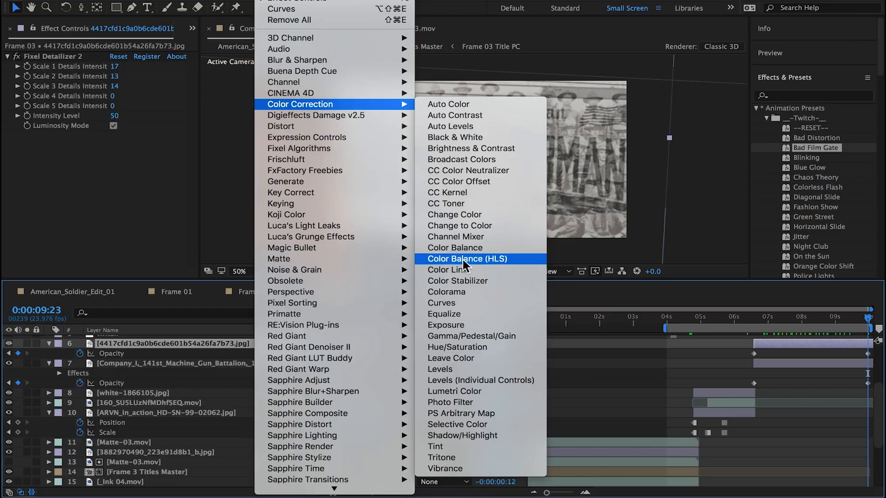
click(449, 303)
drag(76, 199, 84, 210)
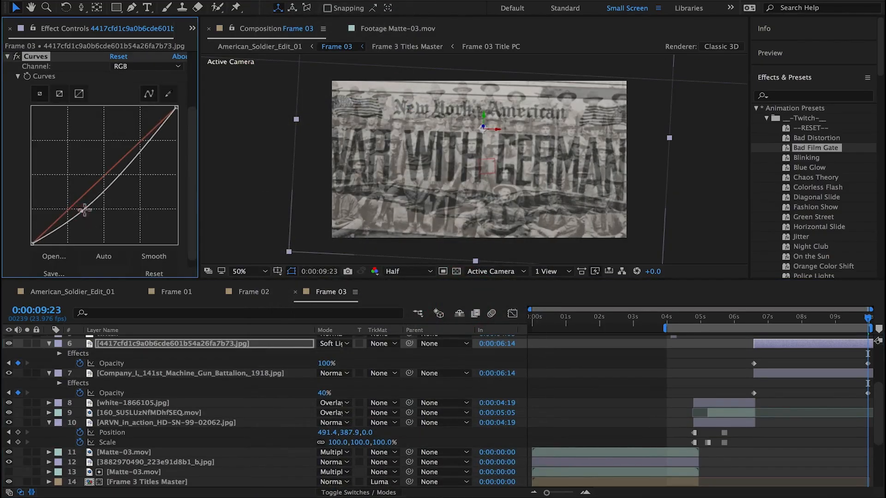
drag(123, 168, 121, 147)
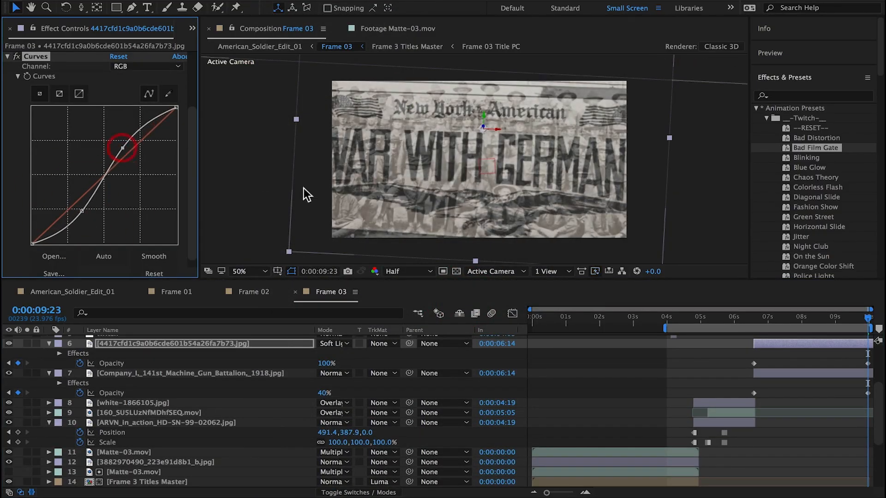
drag(837, 323, 880, 331)
click(168, 94)
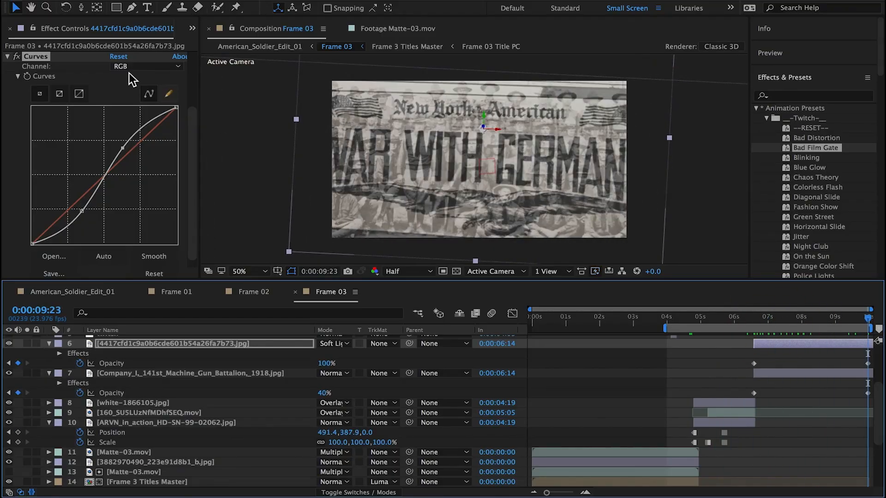
Add a Black & White effect to the newspaper layer and compare the image with and without it.
click(8, 57)
click(272, 0)
mouse_move(284, 104)
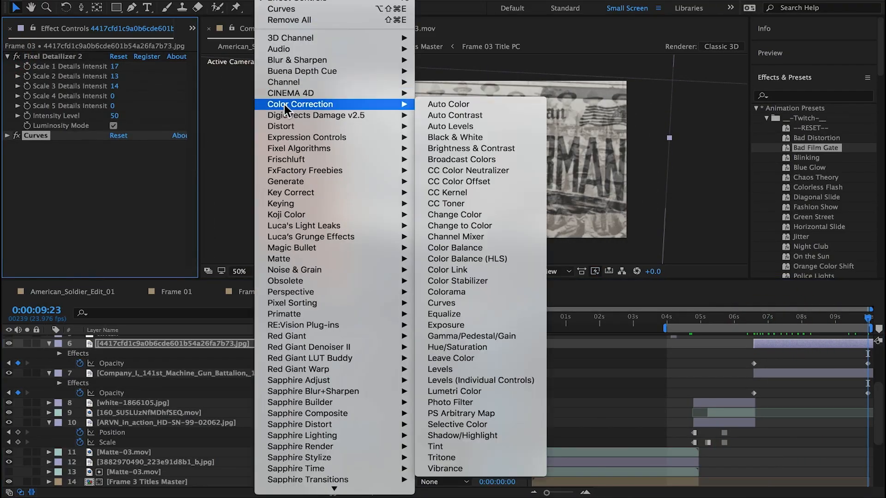
click(463, 137)
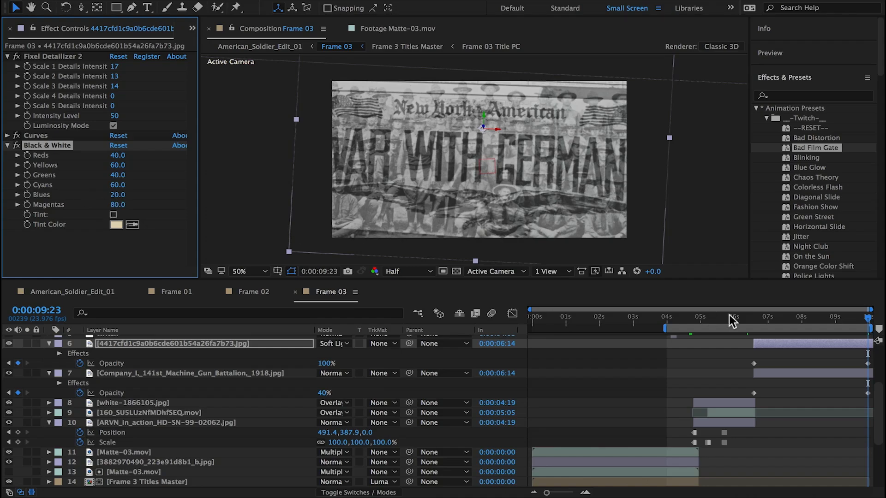
drag(729, 319, 876, 341)
click(17, 145)
click(18, 145)
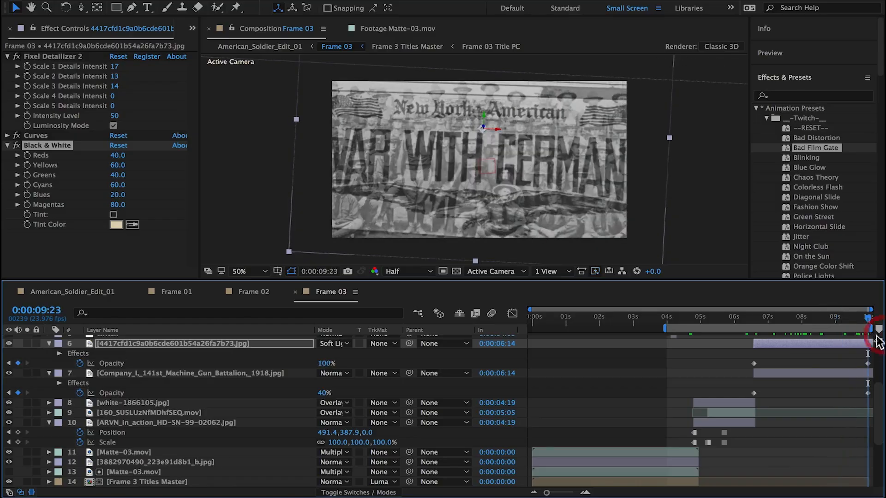
Set the Company_I photo's Opacity at 0:00:09:23 to 23% and collapse its Curves effect.
drag(323, 393, 314, 395)
click(8, 56)
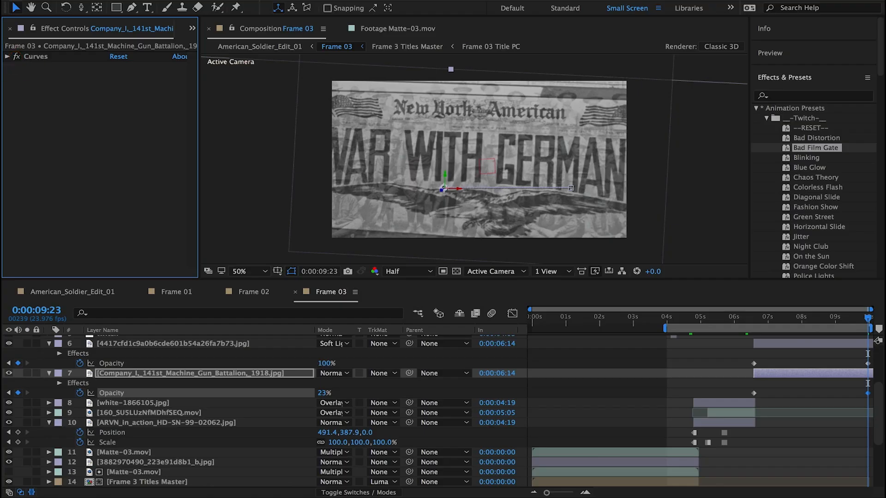
Move the newspaper's Black & White effect above Fixel Detailizer 2, collapse the effects and preview the blend.
click(794, 344)
drag(34, 145, 41, 53)
click(7, 56)
click(7, 66)
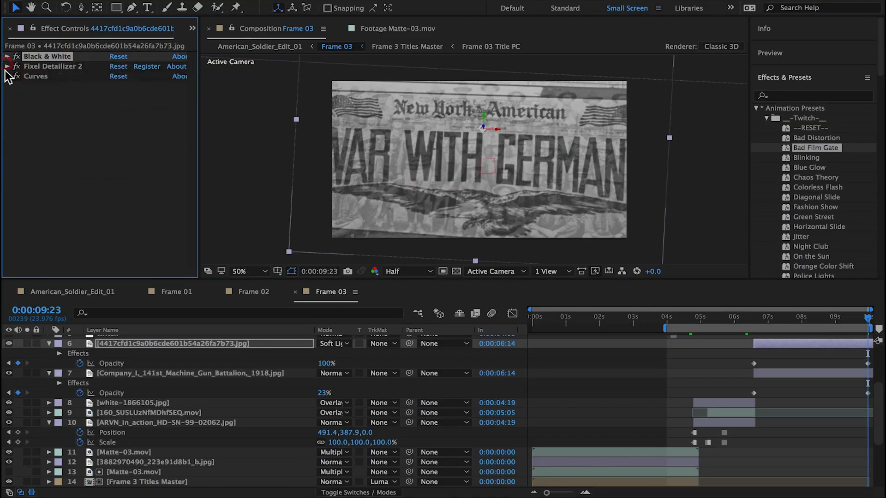
drag(836, 319, 883, 320)
Animate the newspaper's Scale from 179% at 0:00:06:14 to 203% at 0:00:09:23 and shift the image lower in the frame.
click(844, 342)
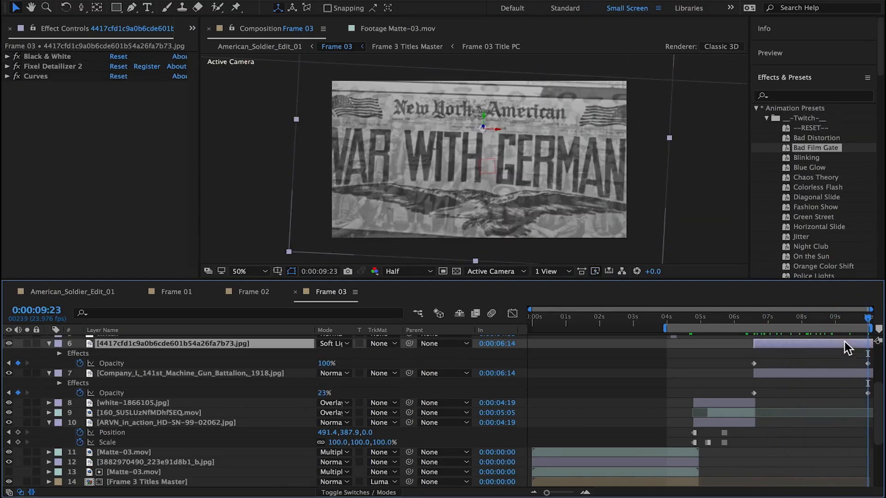
key(shift+s)
click(79, 363)
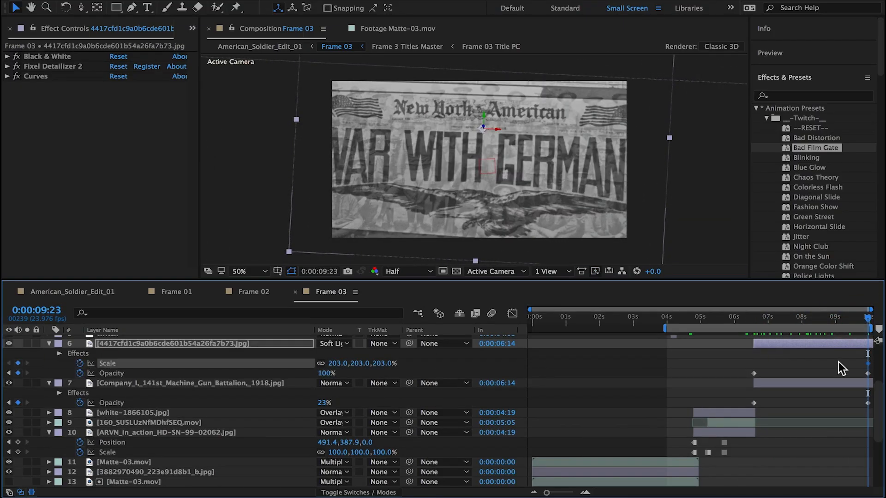
click(830, 320)
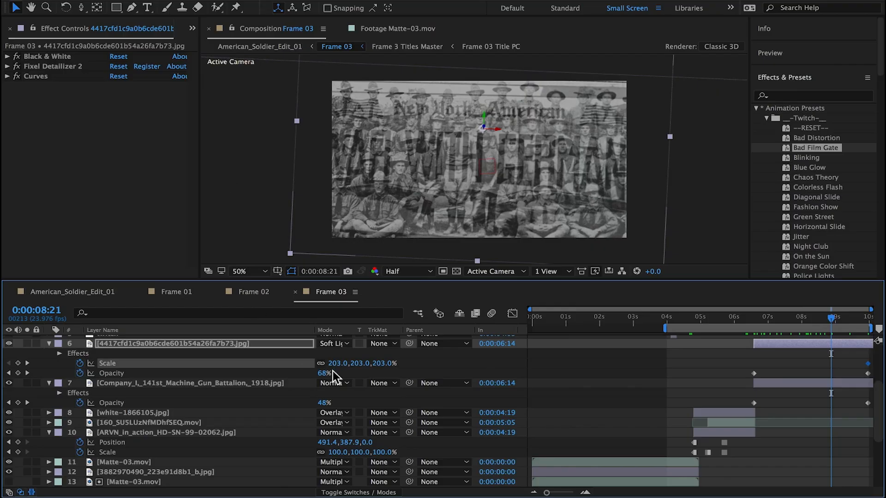
drag(330, 363, 327, 373)
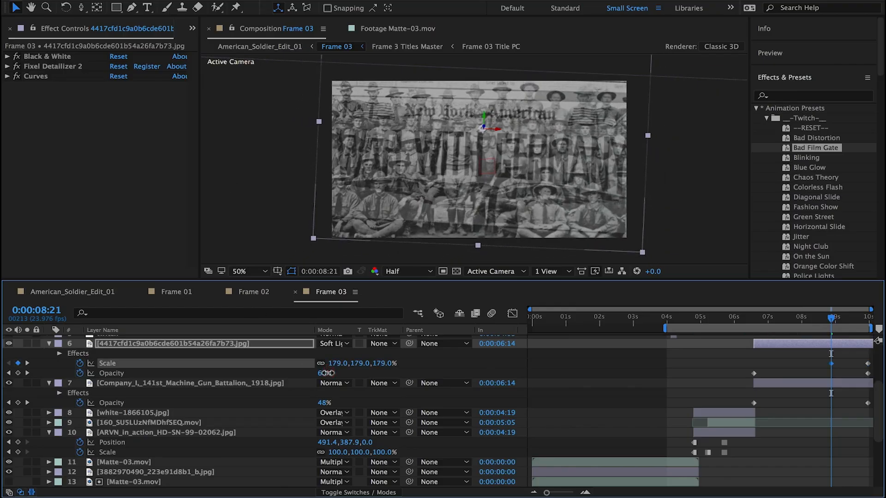
drag(485, 120, 482, 151)
drag(830, 363, 754, 364)
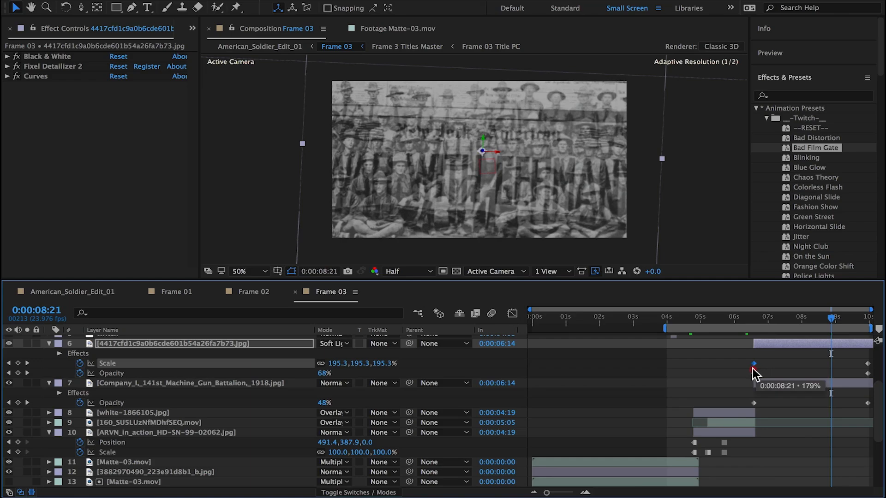
Animate the newspaper's Position from 985.3, 485.7 at 0:00:06:14 to 1067.7, 416.5 at 0:00:09:23.
drag(825, 317, 873, 323)
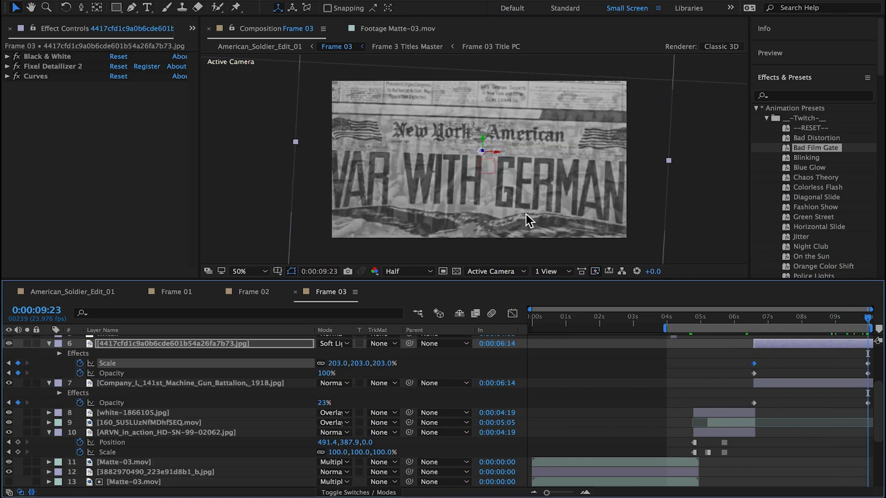
key(shift+p)
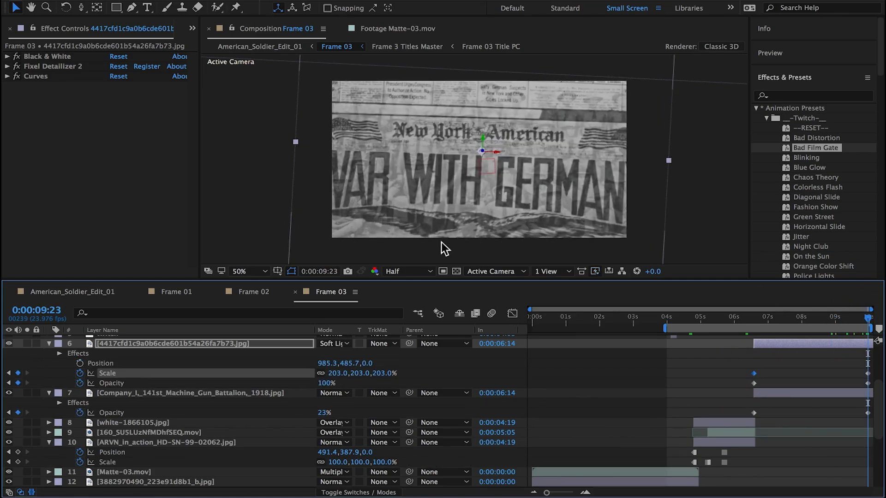
click(80, 364)
drag(821, 372, 754, 372)
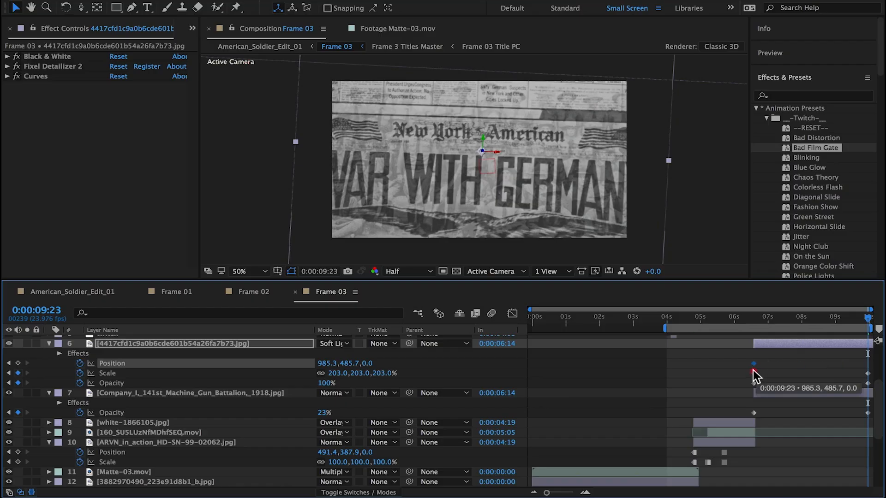
drag(521, 201, 566, 188)
mouse_move(868, 319)
mouse_down()
mouse_move(764, 322)
mouse_move(882, 318)
mouse_up()
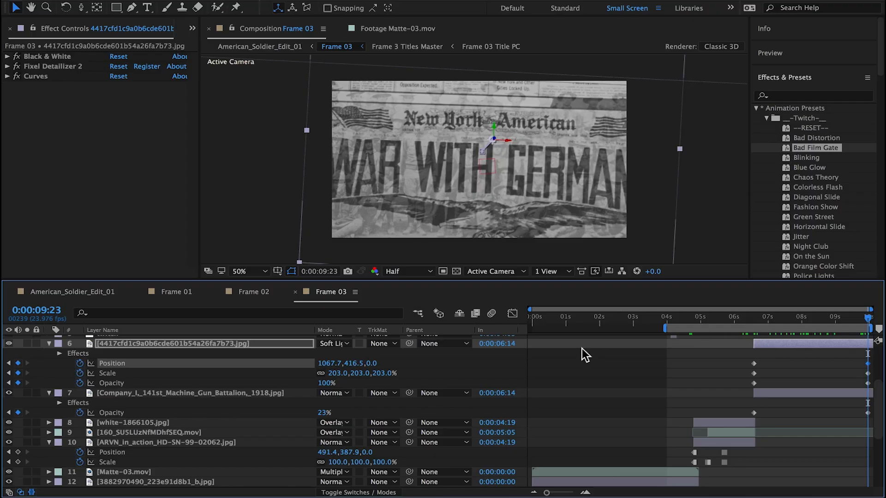
Collapse all layer properties in Frame 03 and check the main American_Soldier_Edit_01 composition before reopening Frame 03 at 0:00:09:23.
key(super+a)
click(49, 343)
key(super+shift+a)
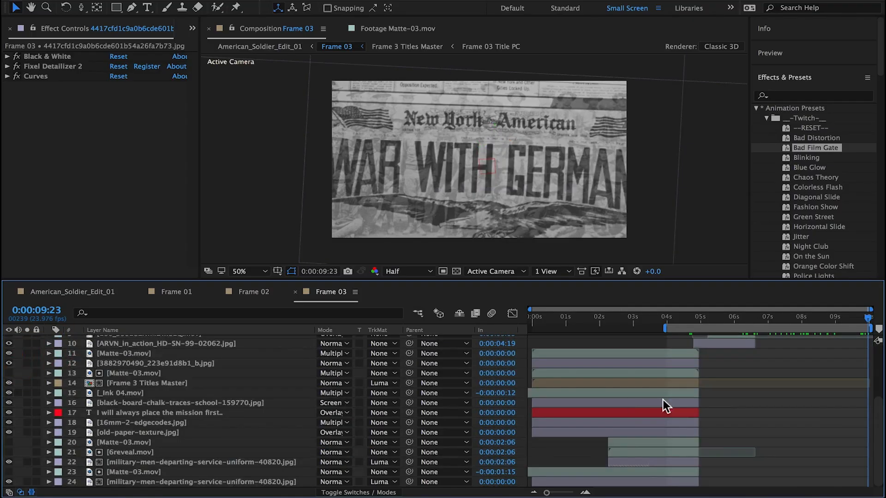
scroll(812, 414, up, 5)
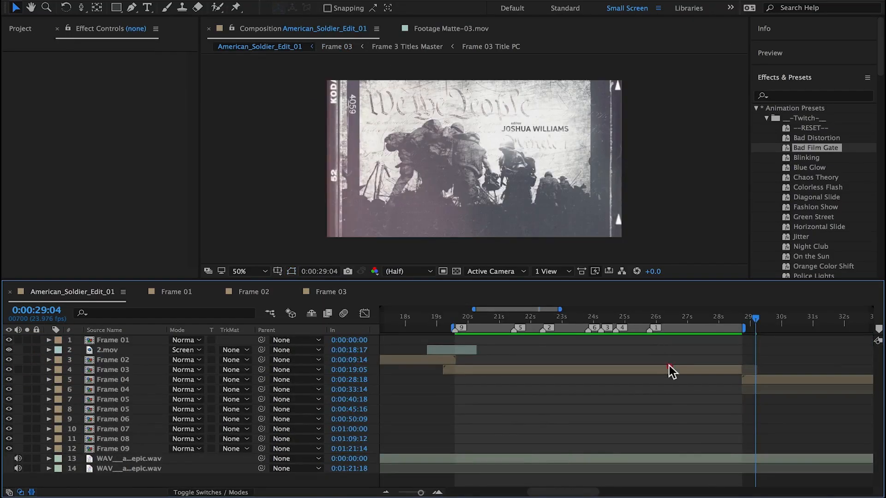
double_click(671, 370)
click(867, 323)
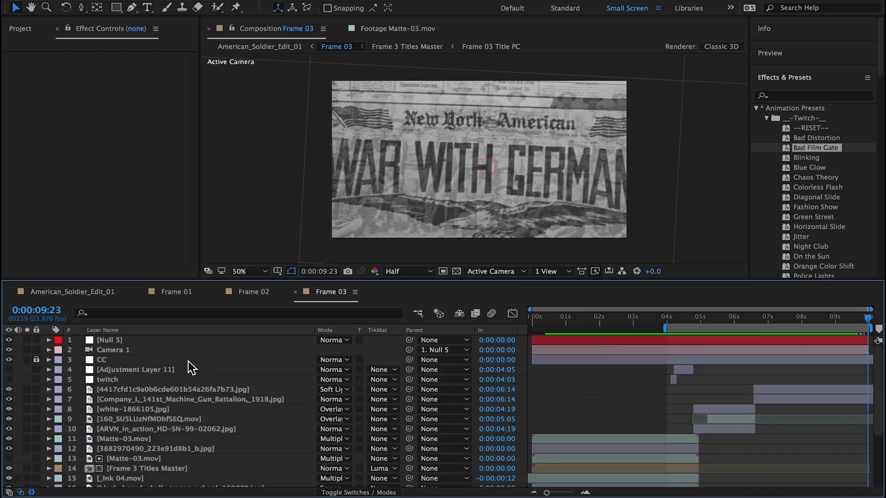
Set the newspaper layer's Scale at 0:00:09:23 to 238%.
click(159, 392)
click(192, 398)
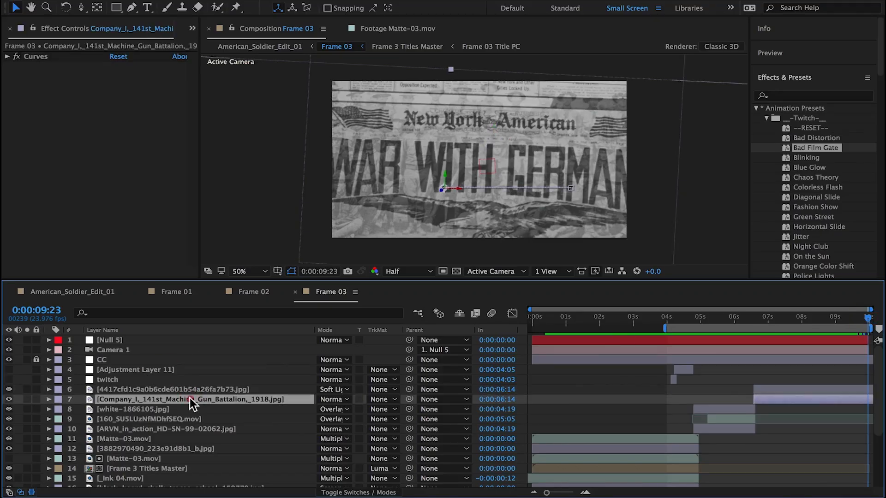
click(269, 387)
key(s)
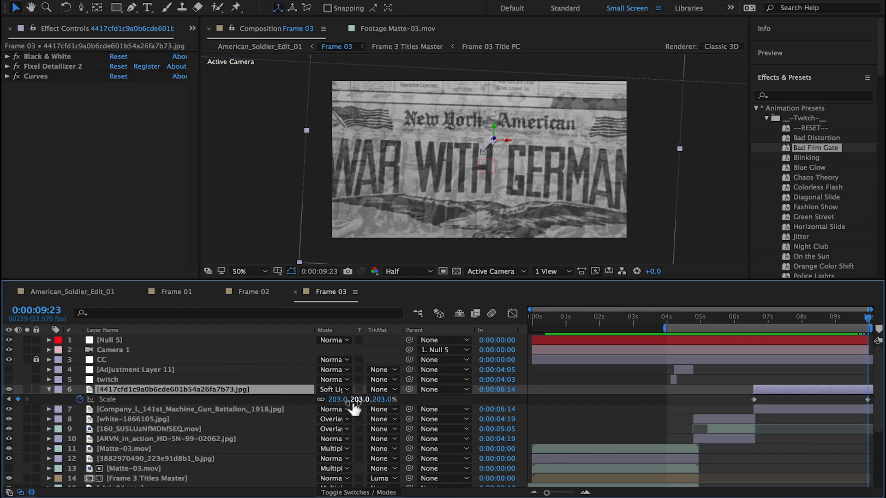
drag(353, 400, 371, 396)
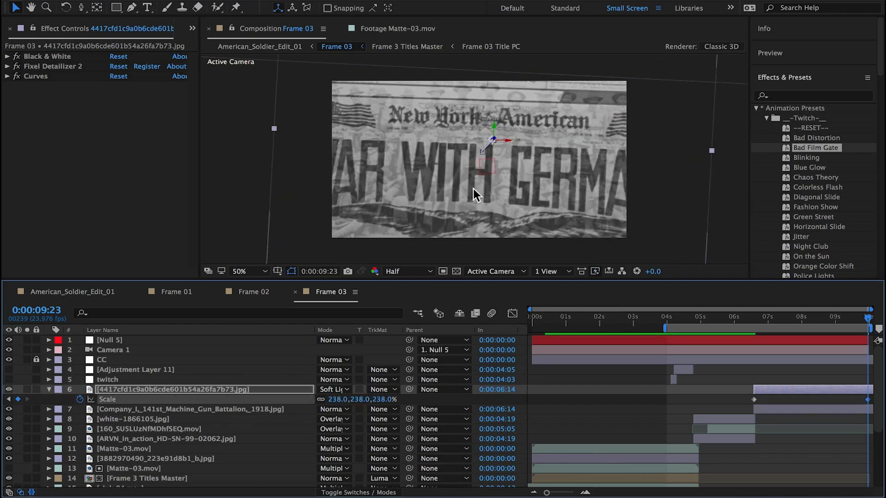
Shift the enlarged newspaper upward at 0:00:09:23, keeping the WAR WITH GERMANY headline roughly centred in the frame.
mouse_move(476, 186)
mouse_down()
mouse_move(481, 158)
mouse_move(504, 178)
mouse_up()
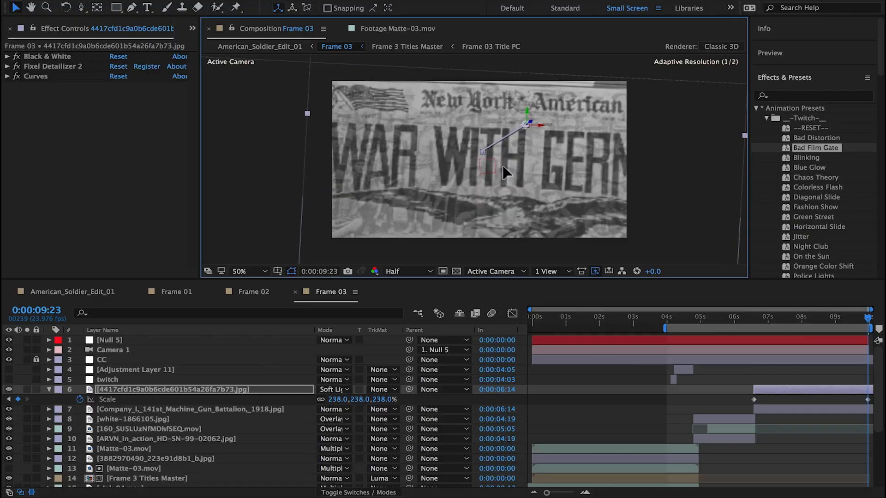
mouse_move(868, 318)
mouse_down()
mouse_move(790, 323)
mouse_move(868, 323)
mouse_up()
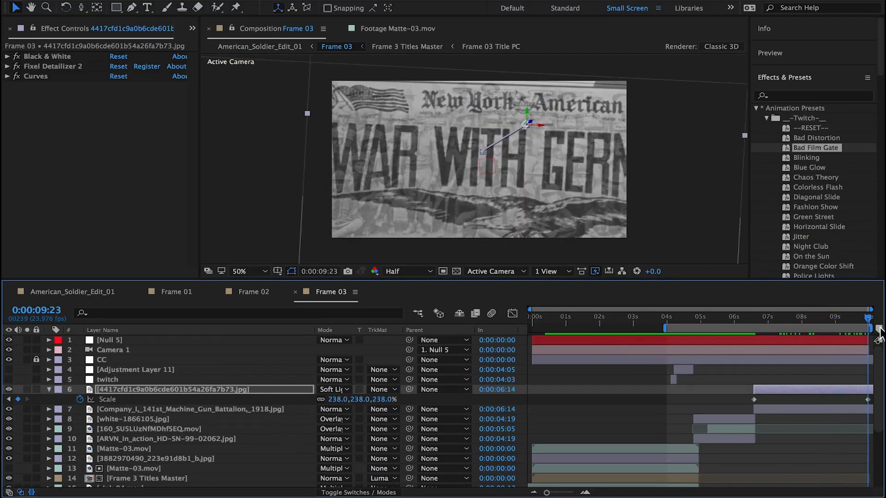
drag(551, 195, 524, 189)
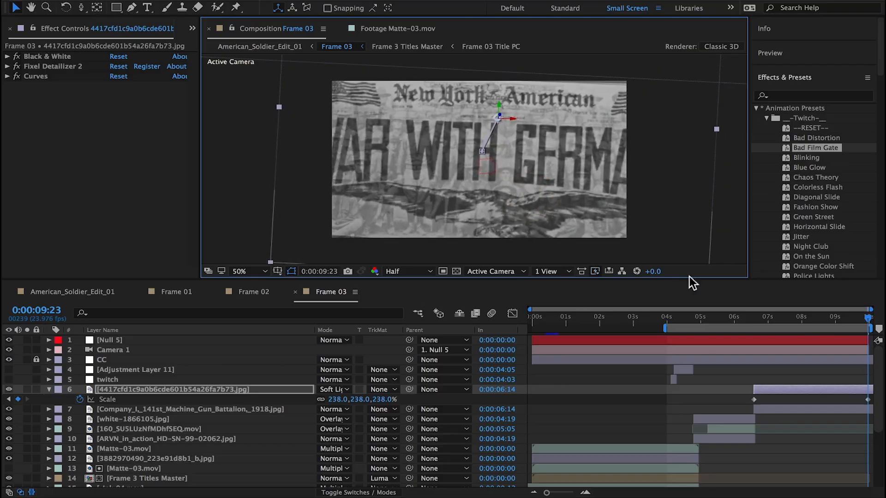
Move the newspaper's first Position keyframe to 0:00:07:20, set it to 1033.9, 318.4, return it to 0:00:06:14 and preview the motion.
click(855, 318)
drag(856, 319, 796, 322)
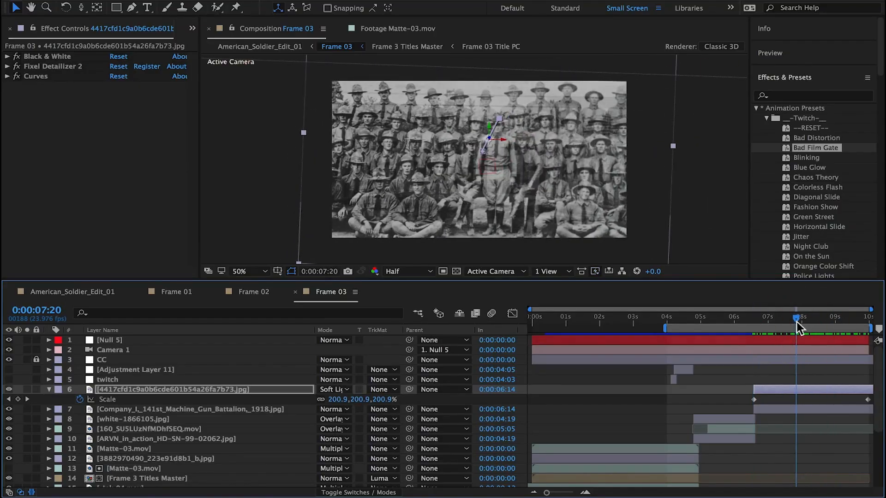
key(shift+p)
drag(754, 400, 796, 400)
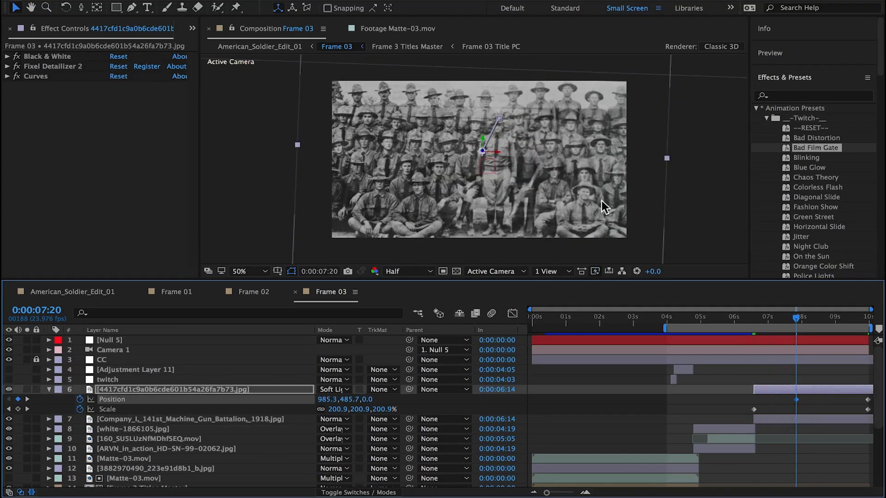
click(591, 209)
drag(591, 208, 594, 186)
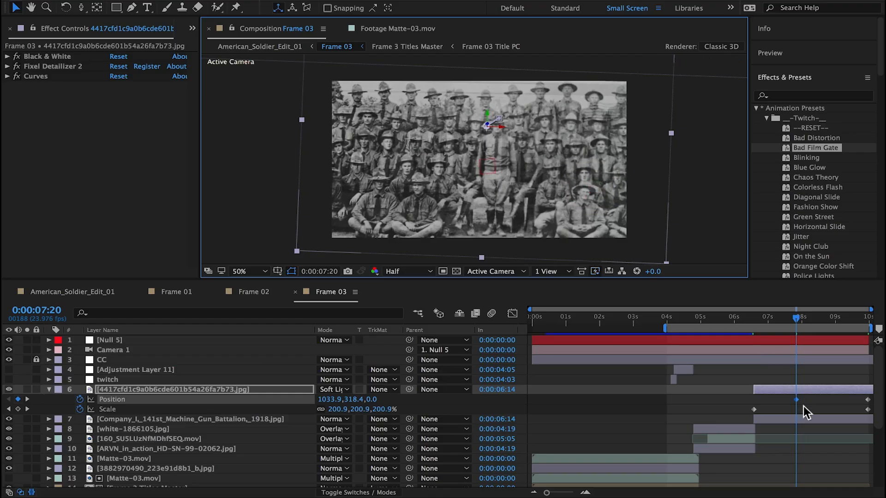
drag(796, 401, 753, 404)
drag(800, 322, 875, 339)
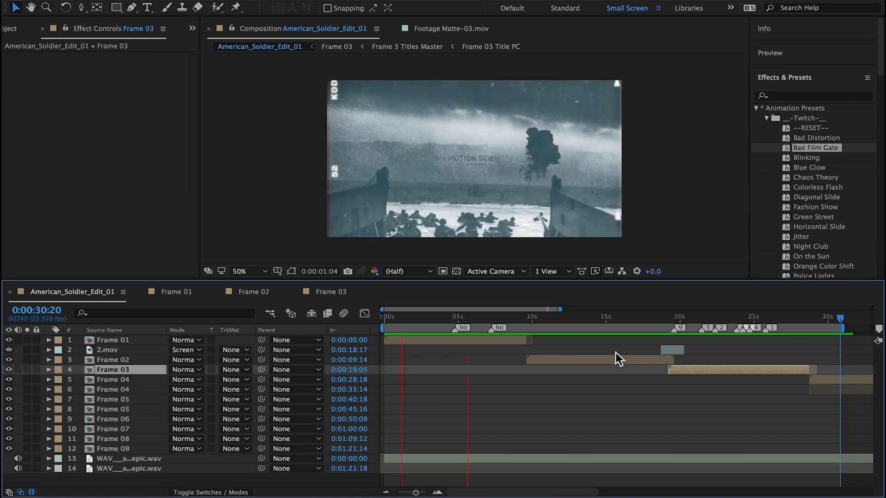